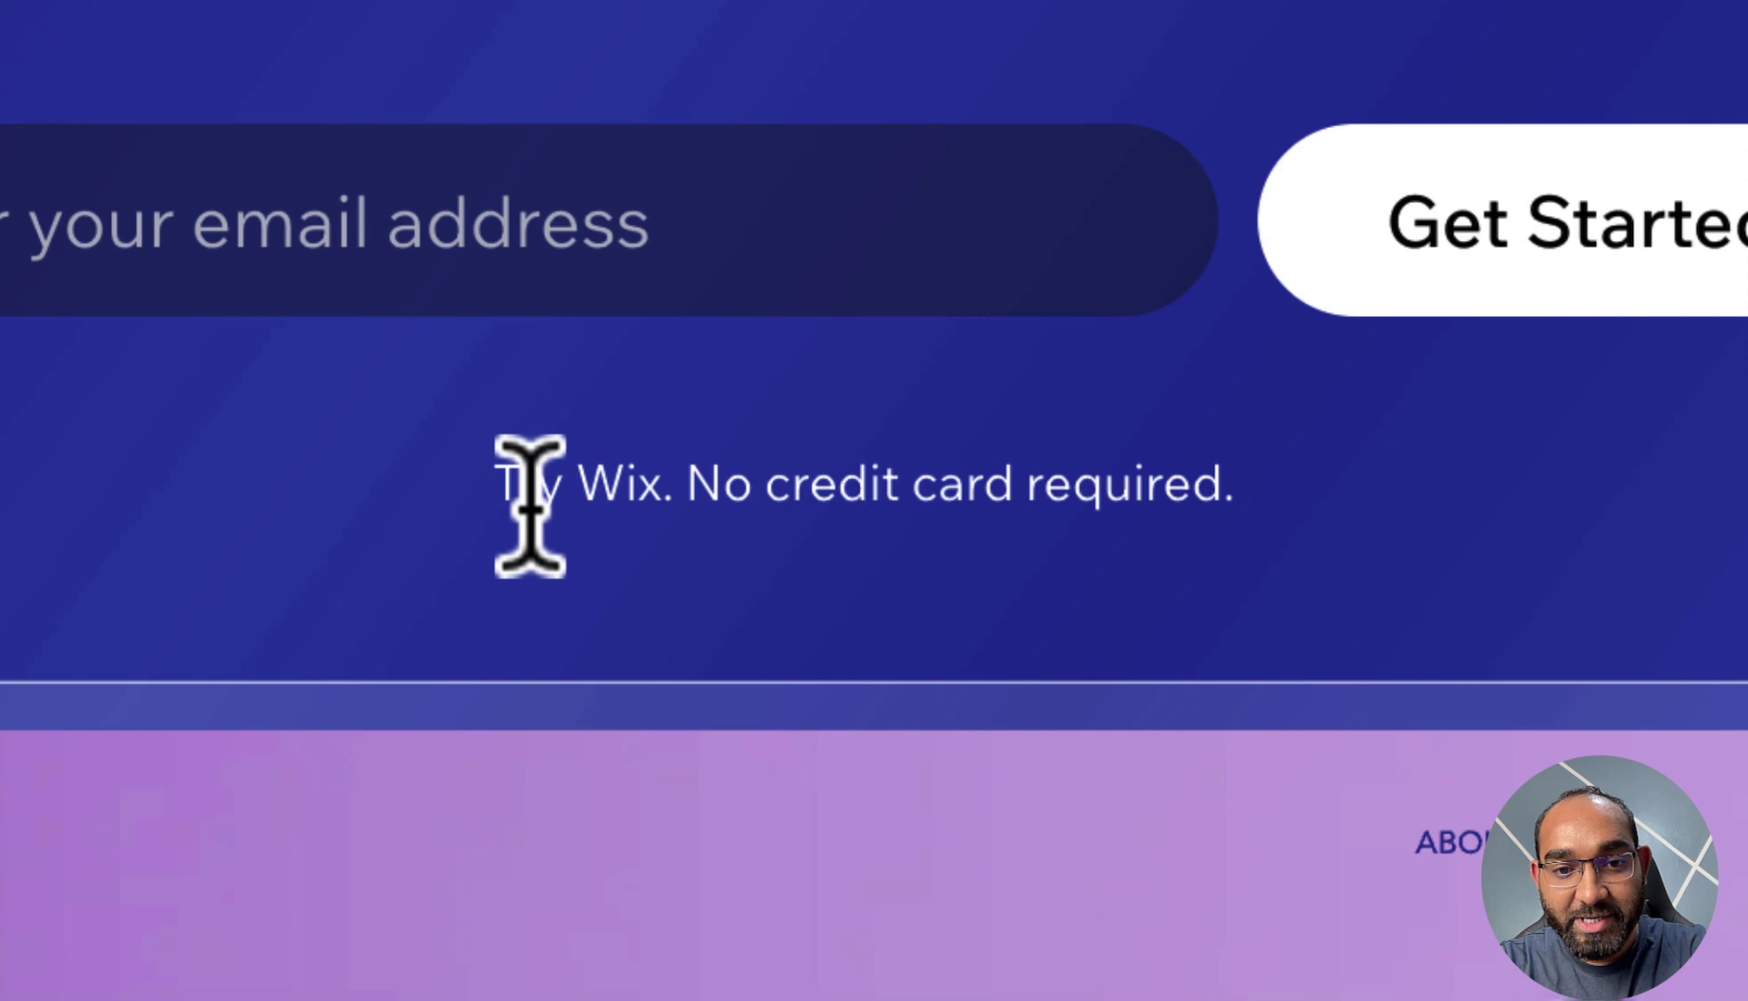
Go to the Wix sign-up page and sign in with the Google account.
left_click_drag(764, 794, 933, 794)
left_click_drag(1054, 501, 1151, 486)
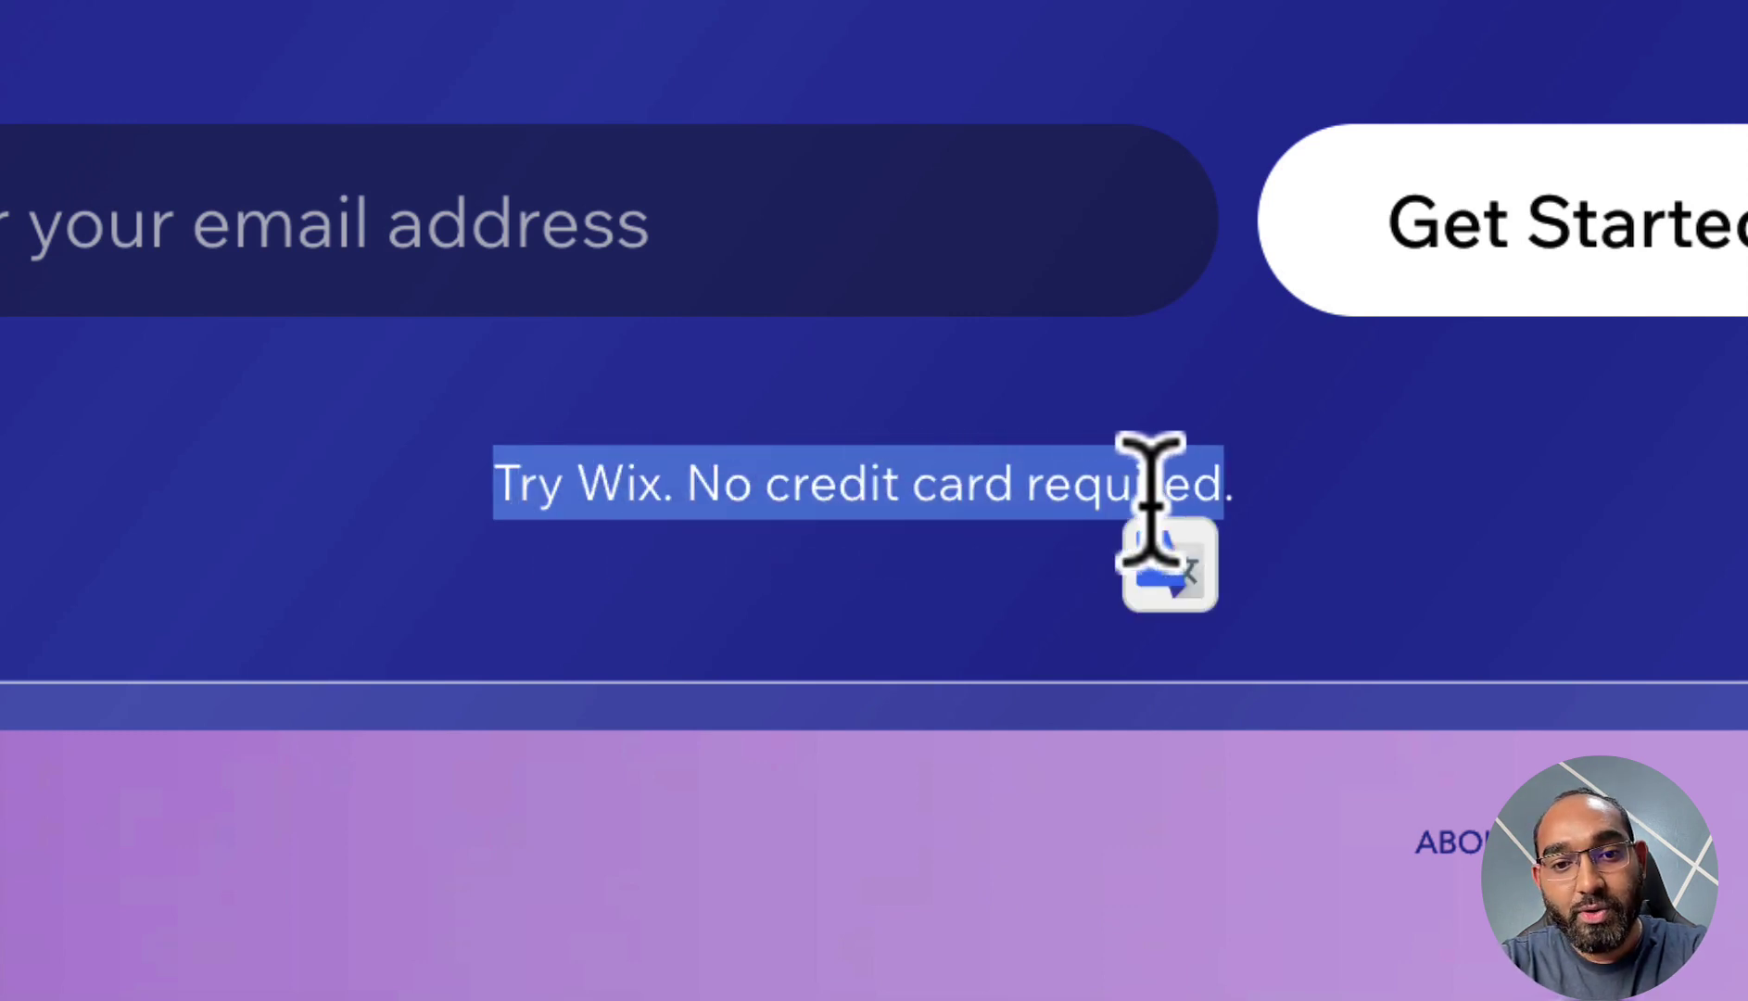
left_click(1063, 523)
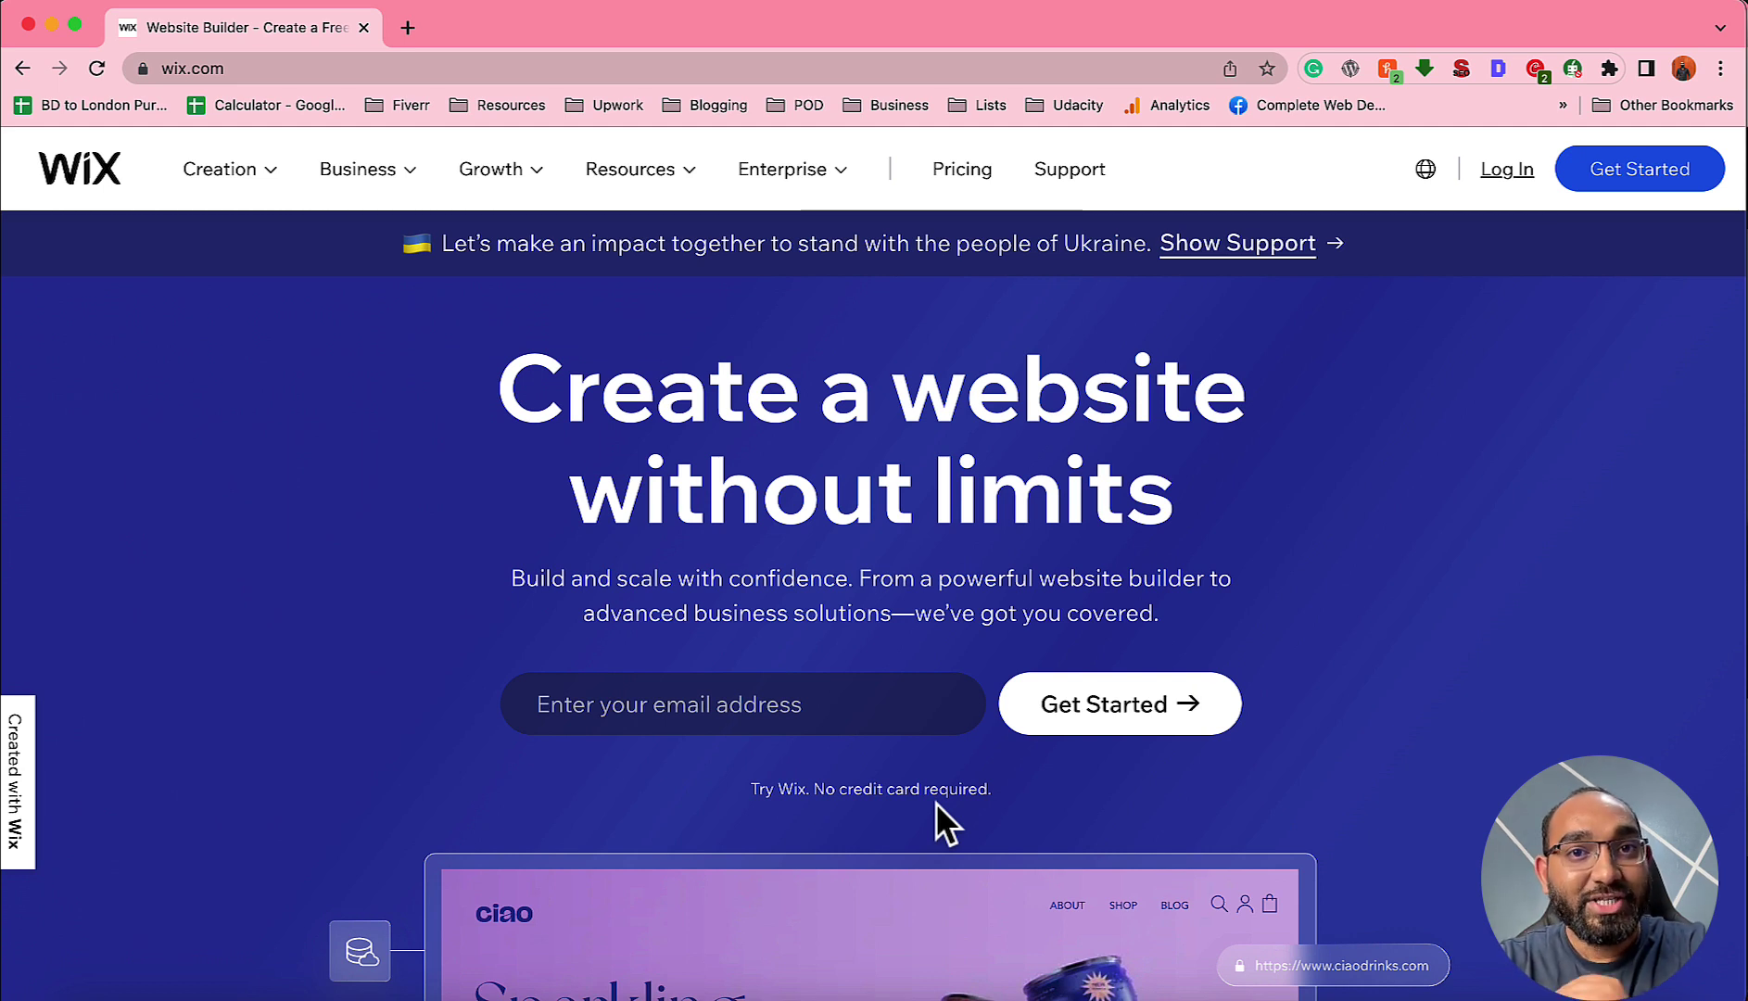
left_click(1648, 185)
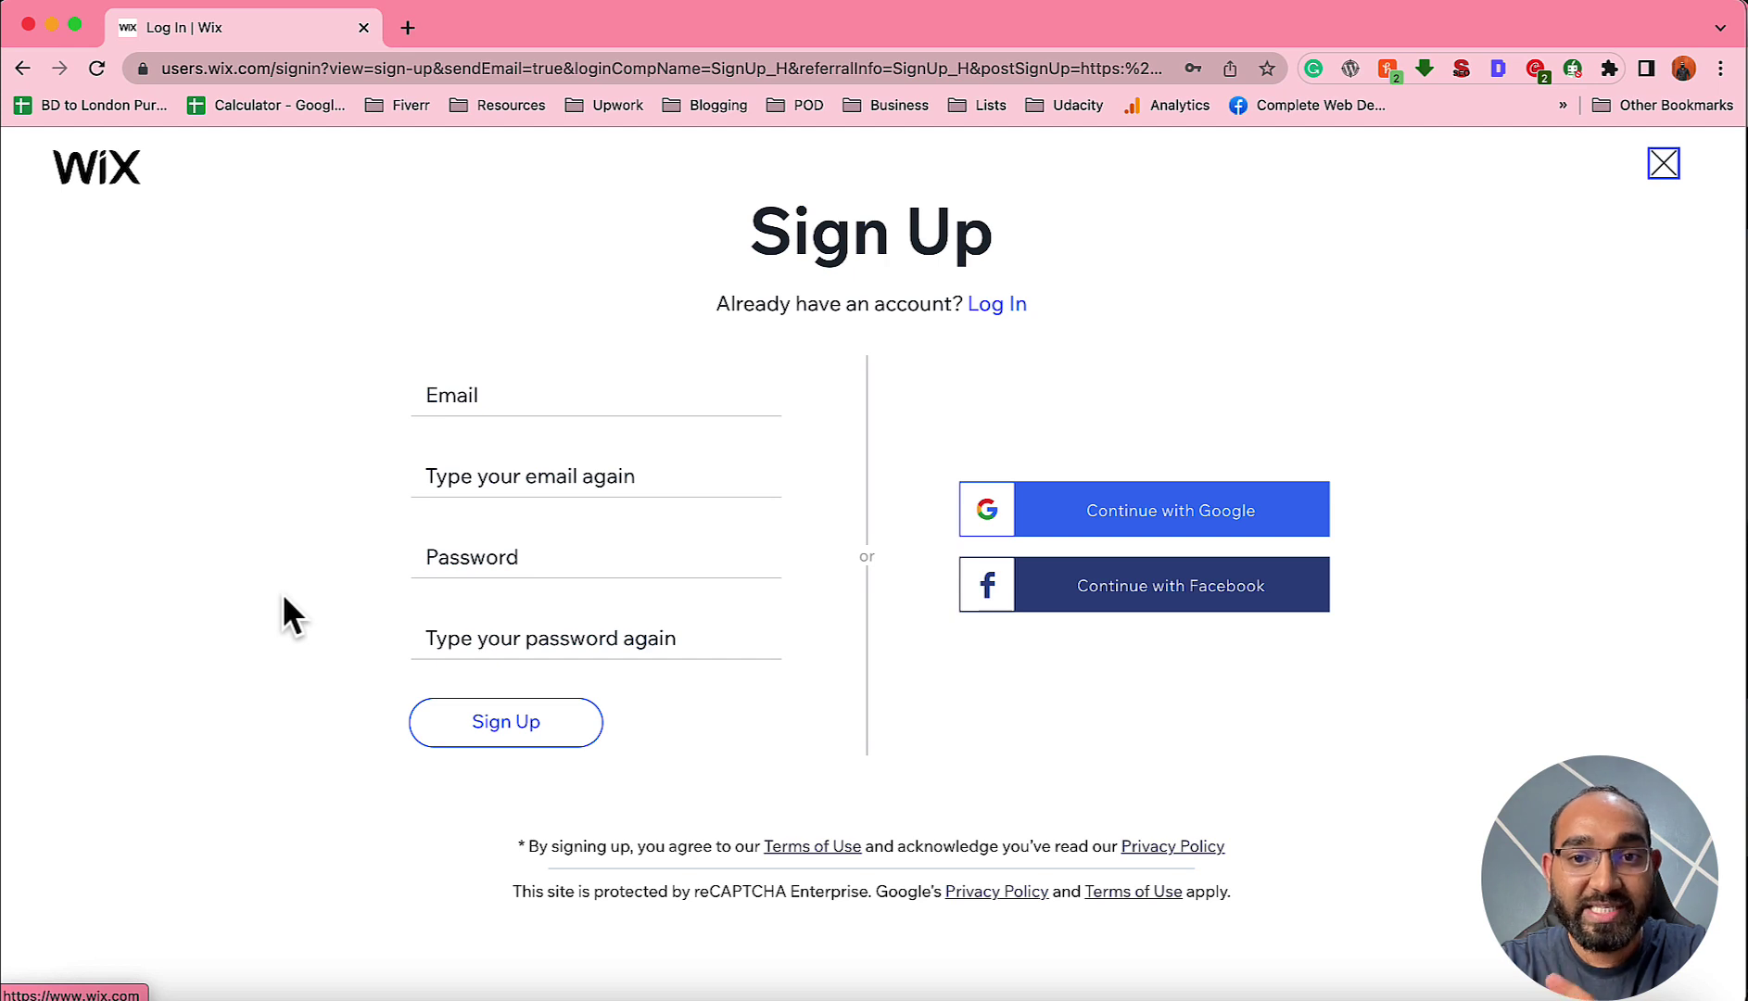
left_click(1191, 514)
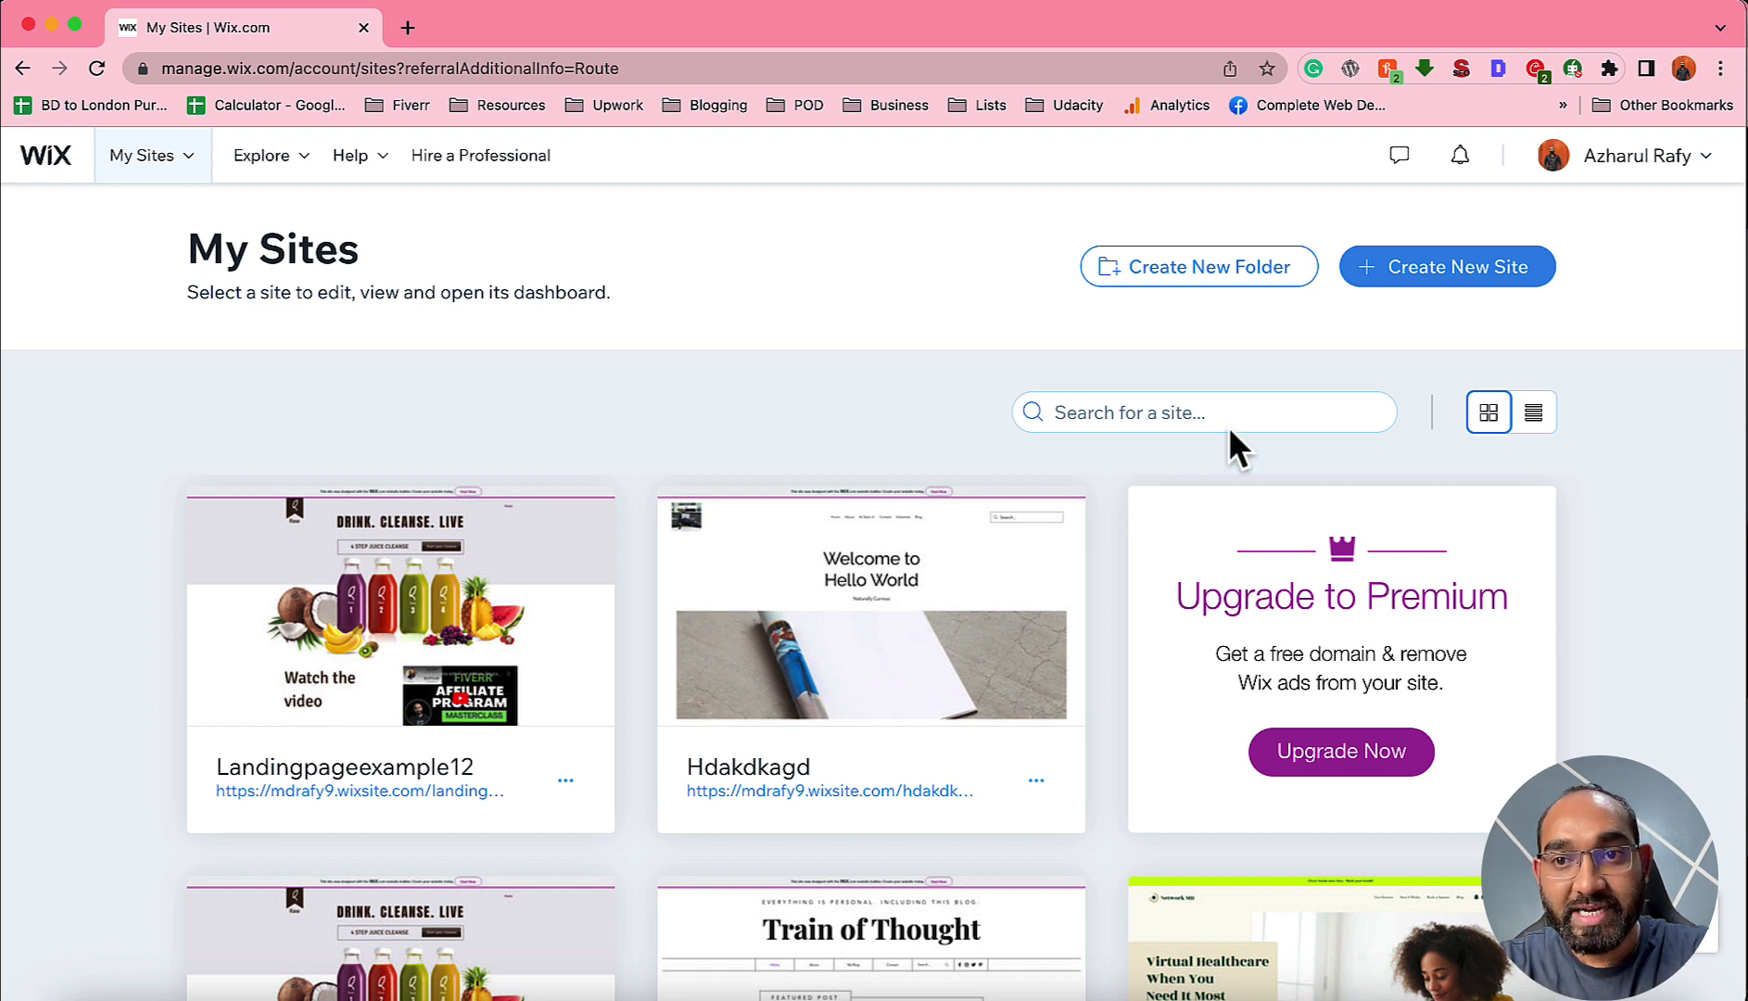
Create a new site and choose 'Landing Page' as the website type.
left_click(1464, 271)
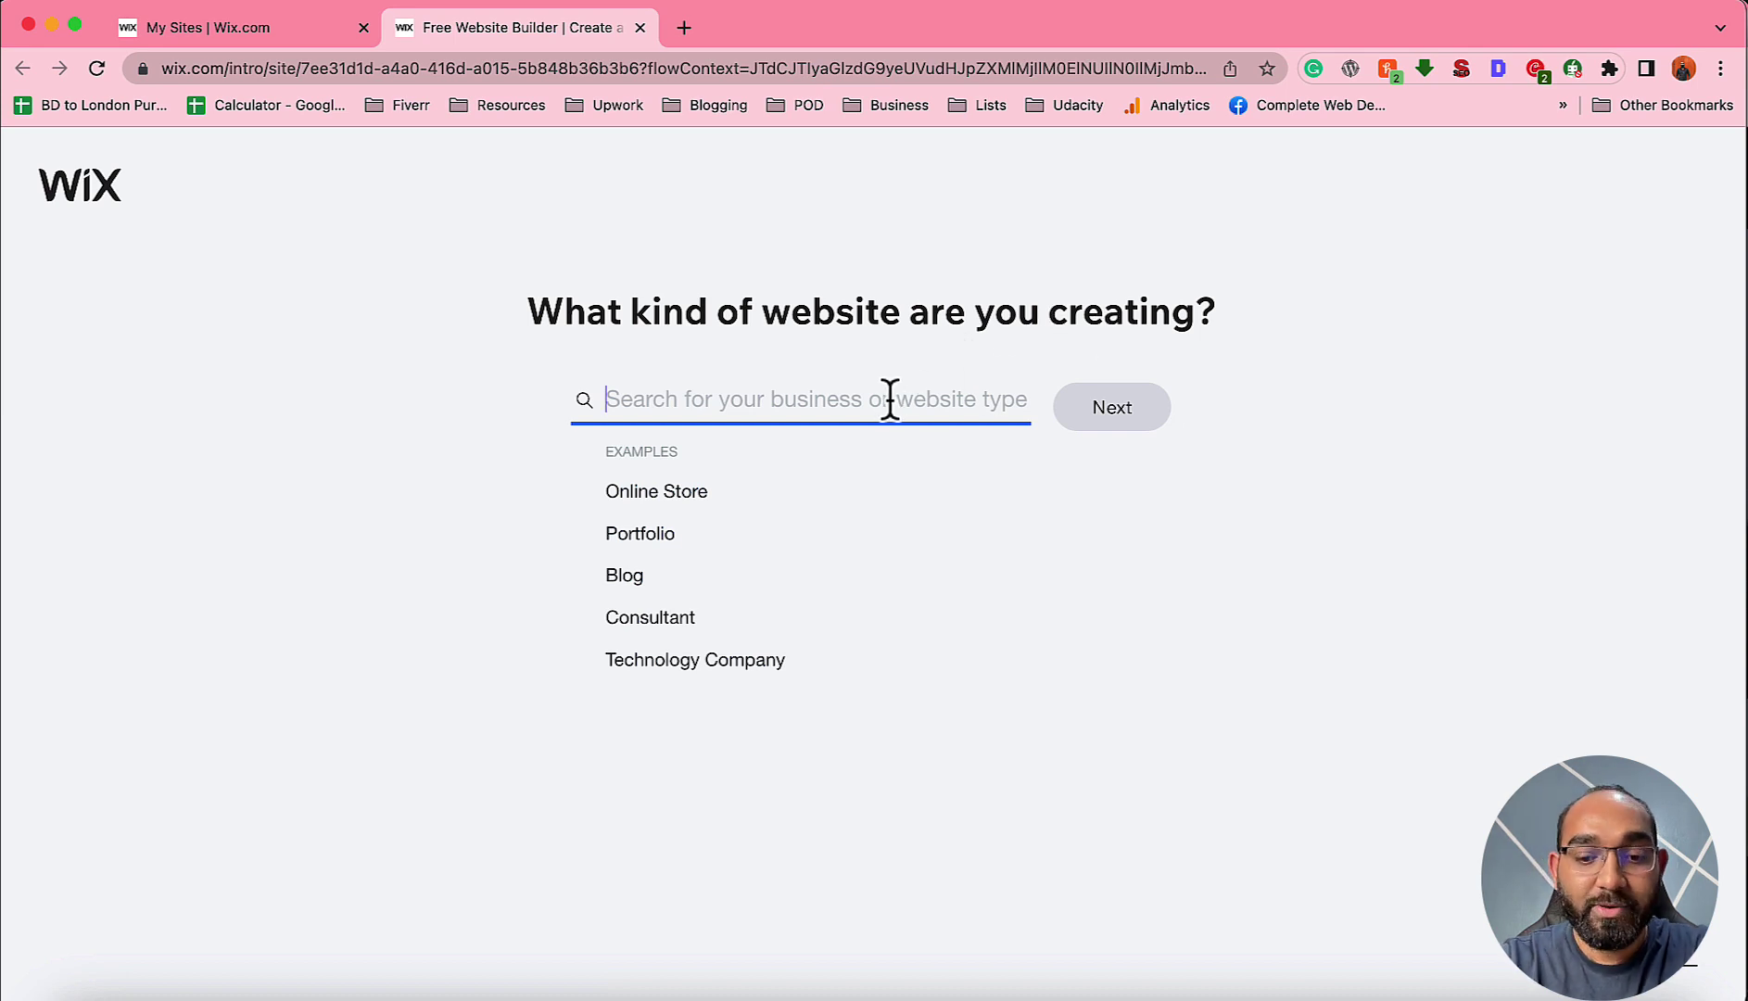
type("landin")
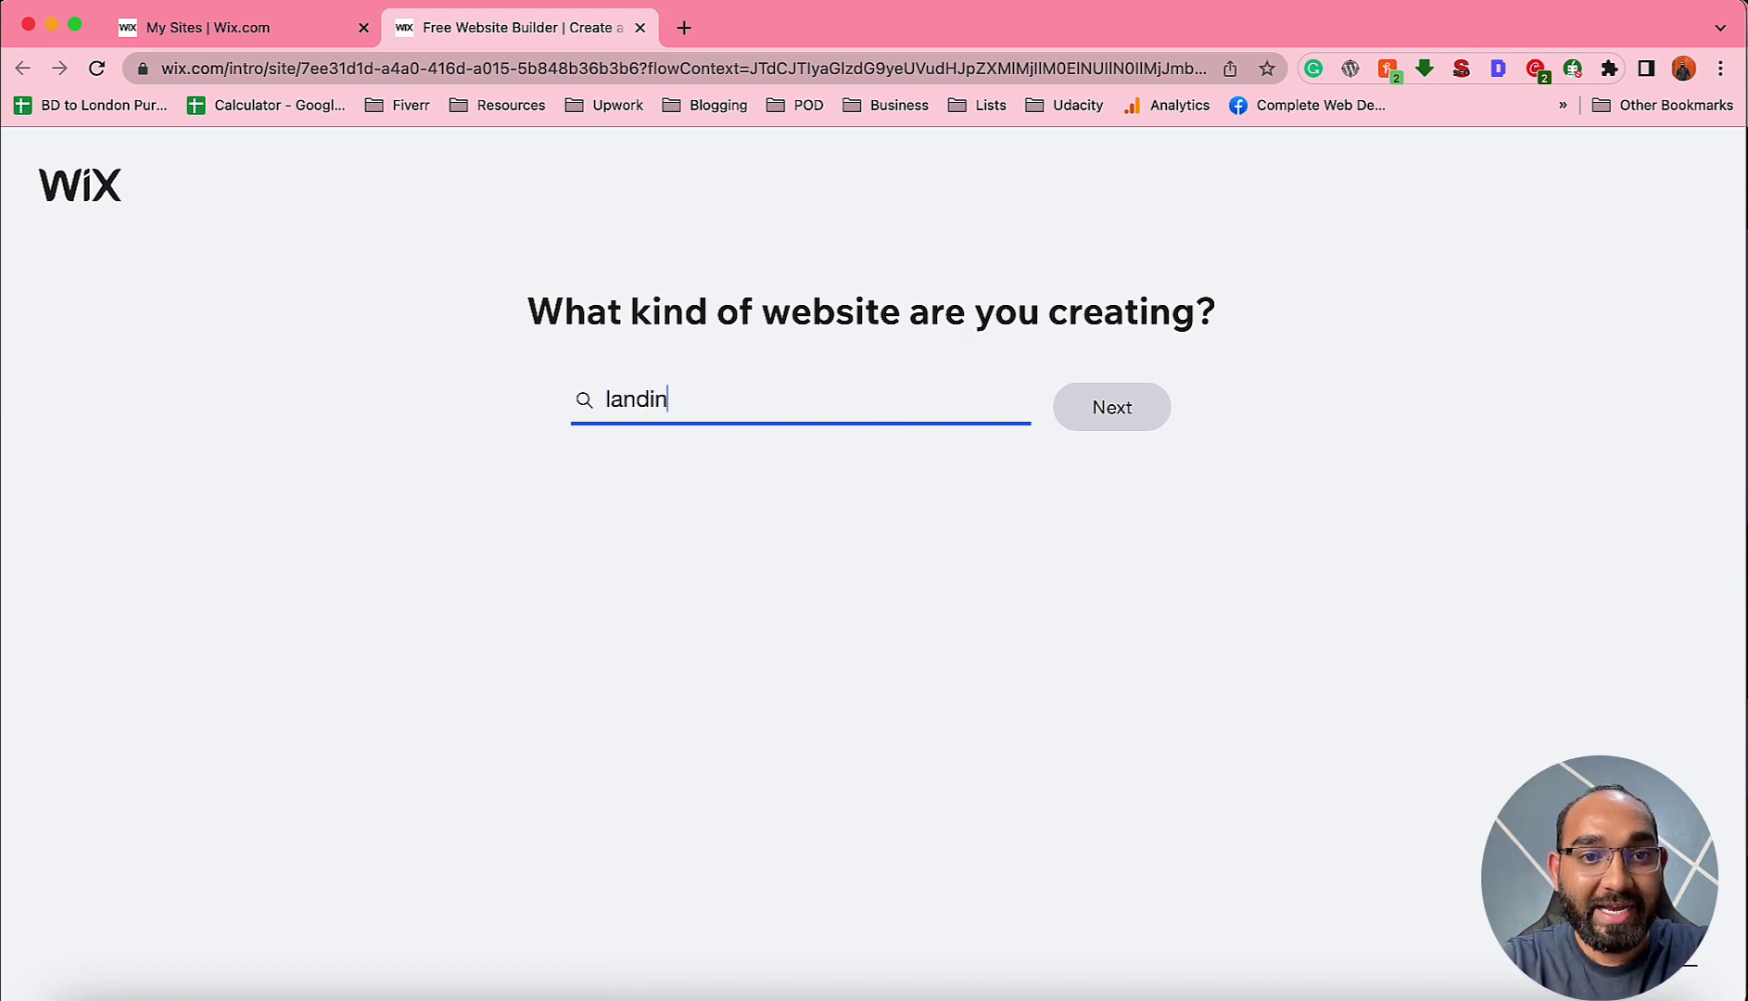
type("g page")
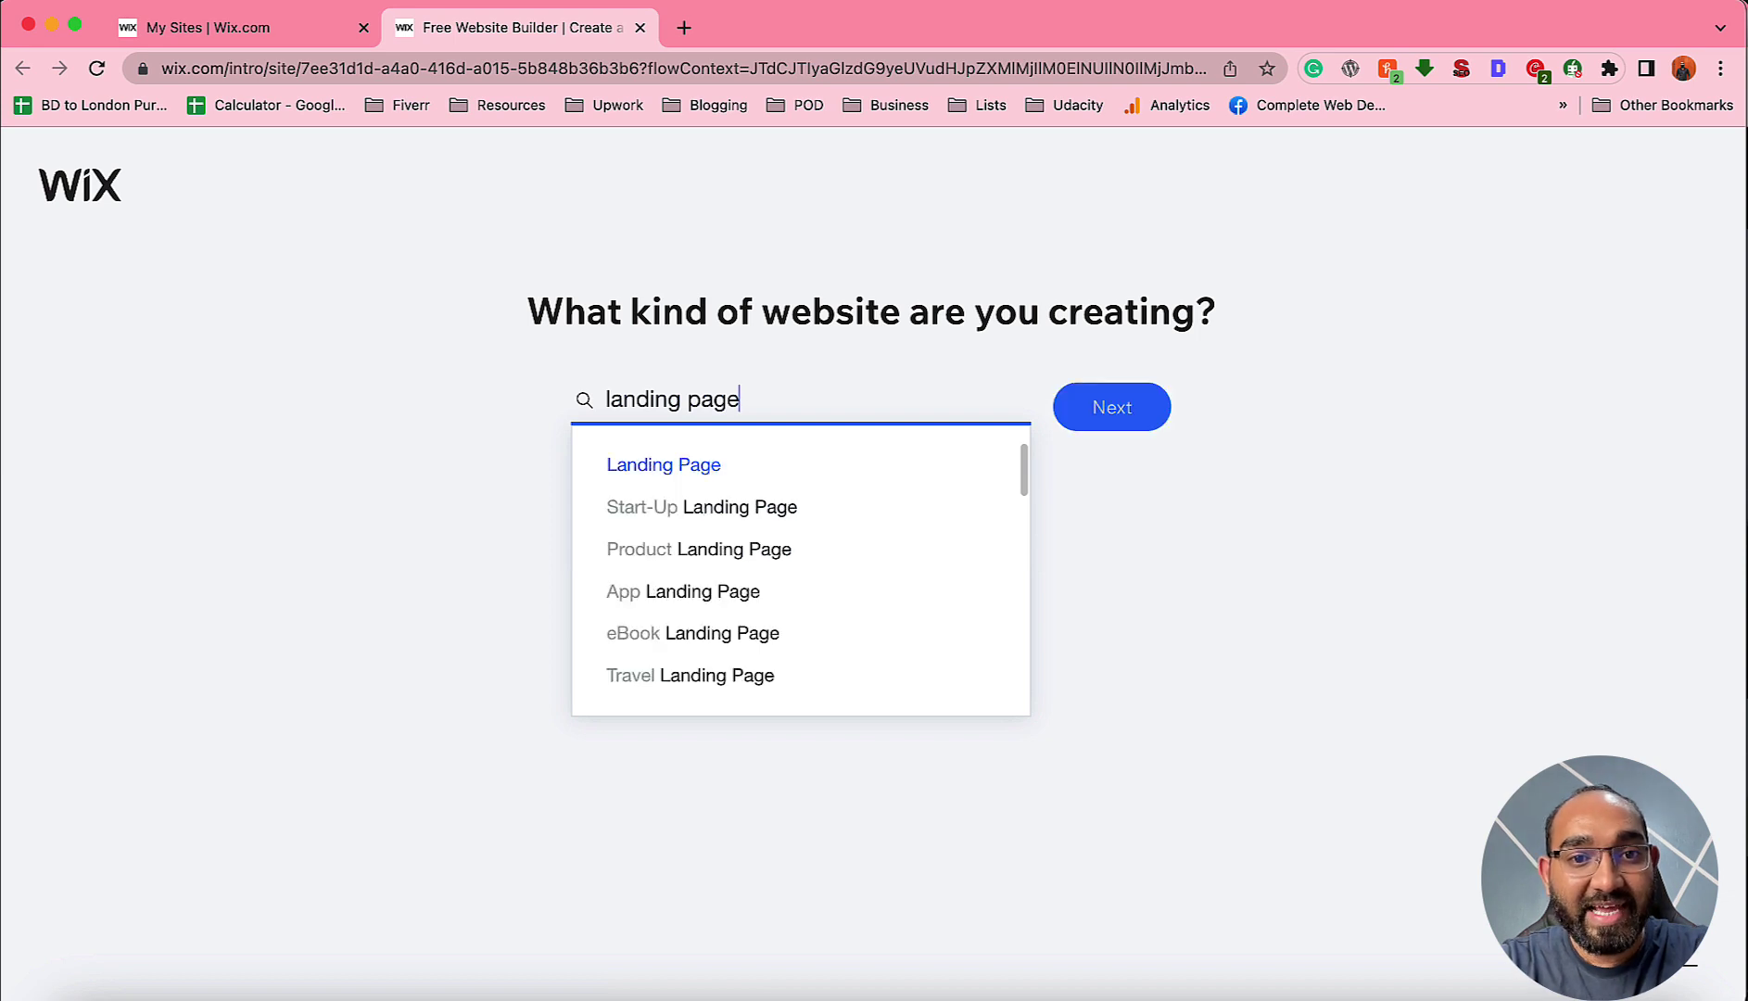
scroll(828, 671, "down", 1)
scroll(828, 671, "down", 5)
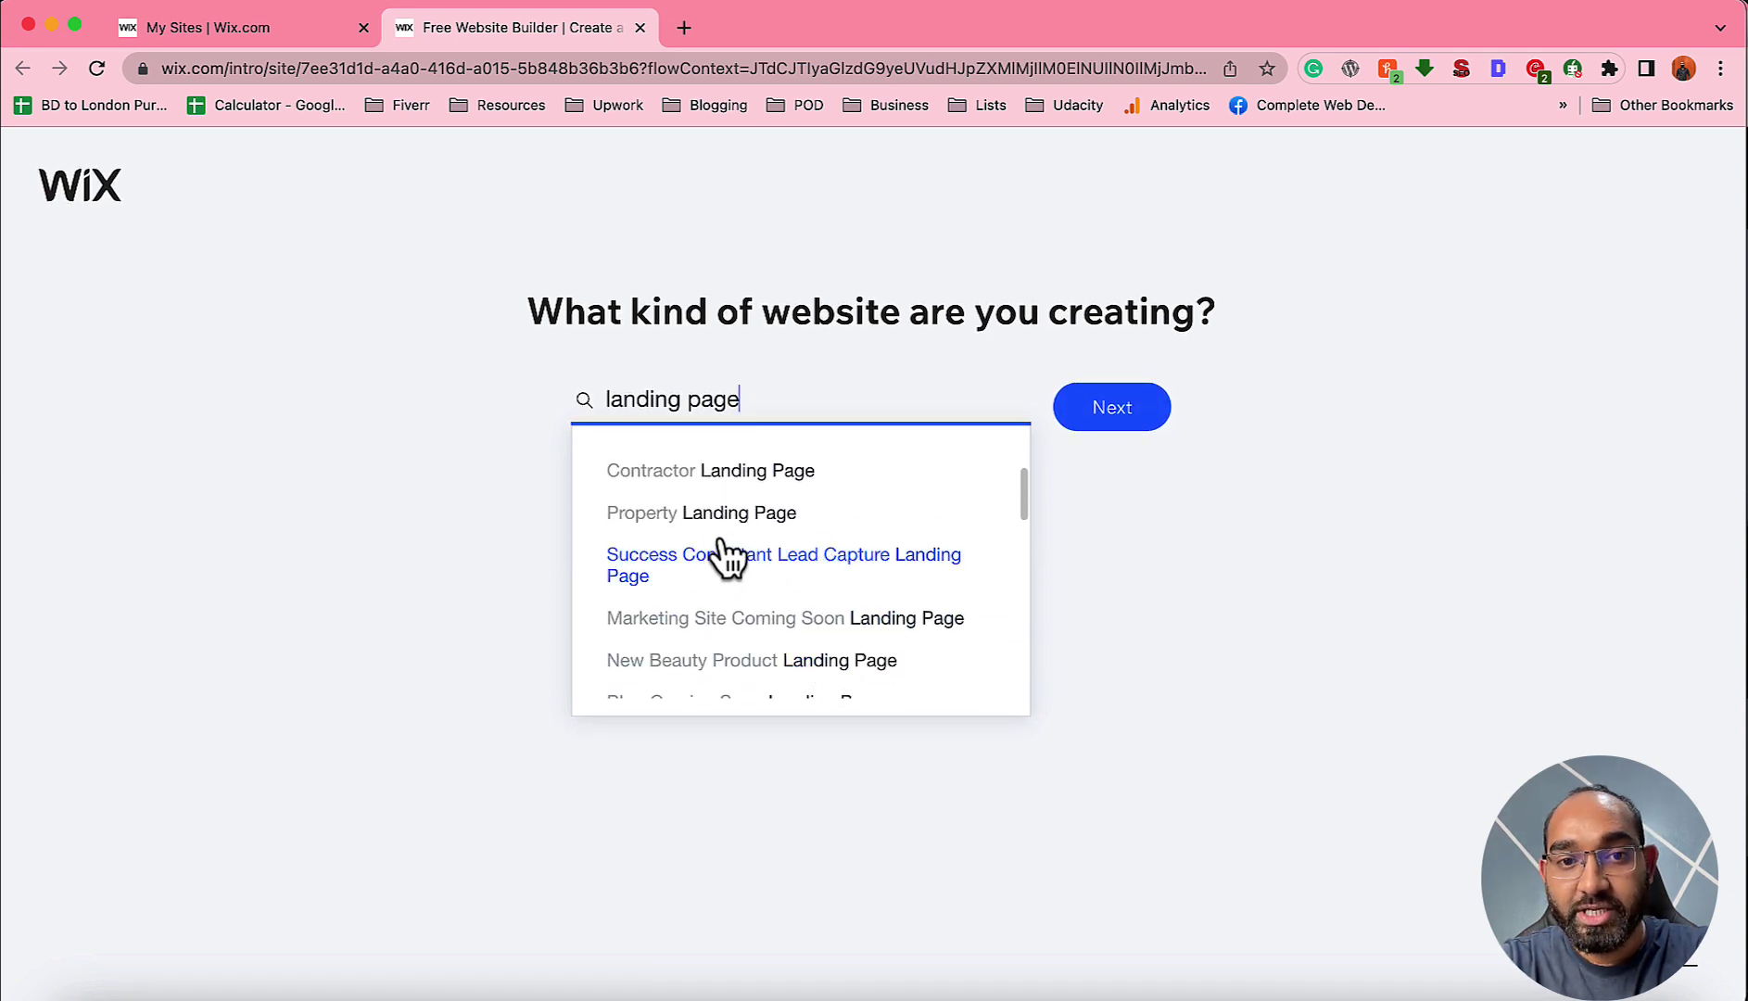
scroll(788, 538, "up", 3)
scroll(645, 499, "up", 3)
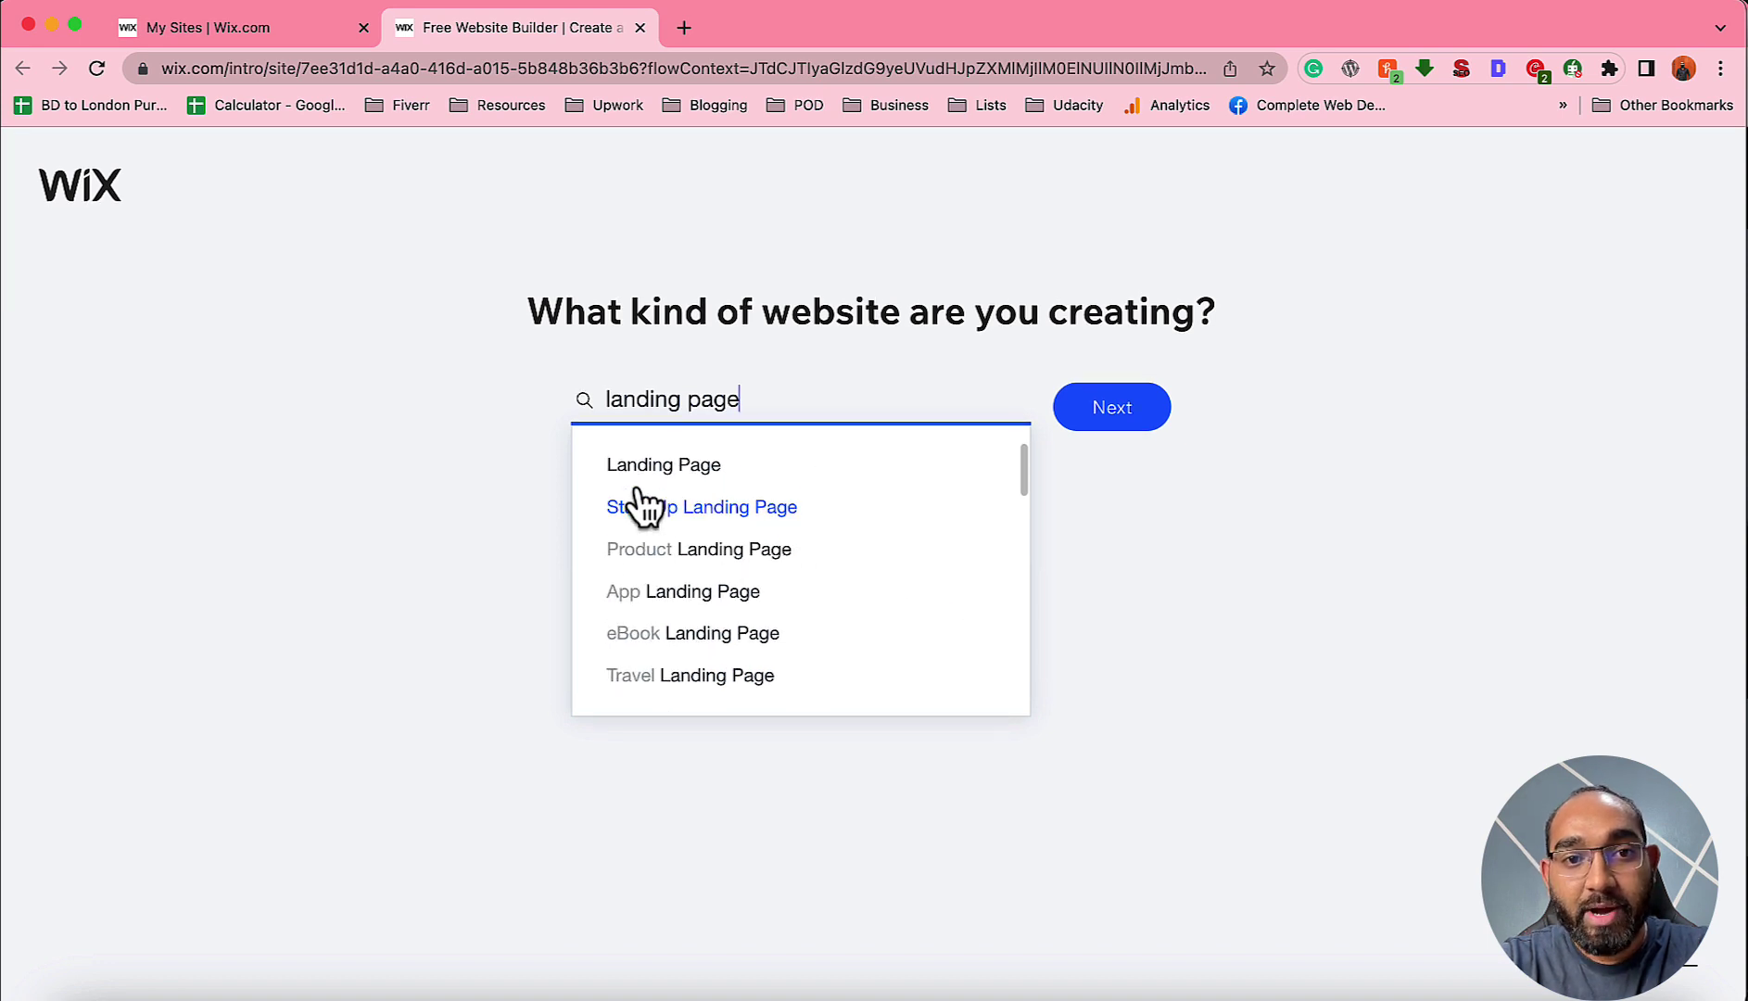
left_click(660, 469)
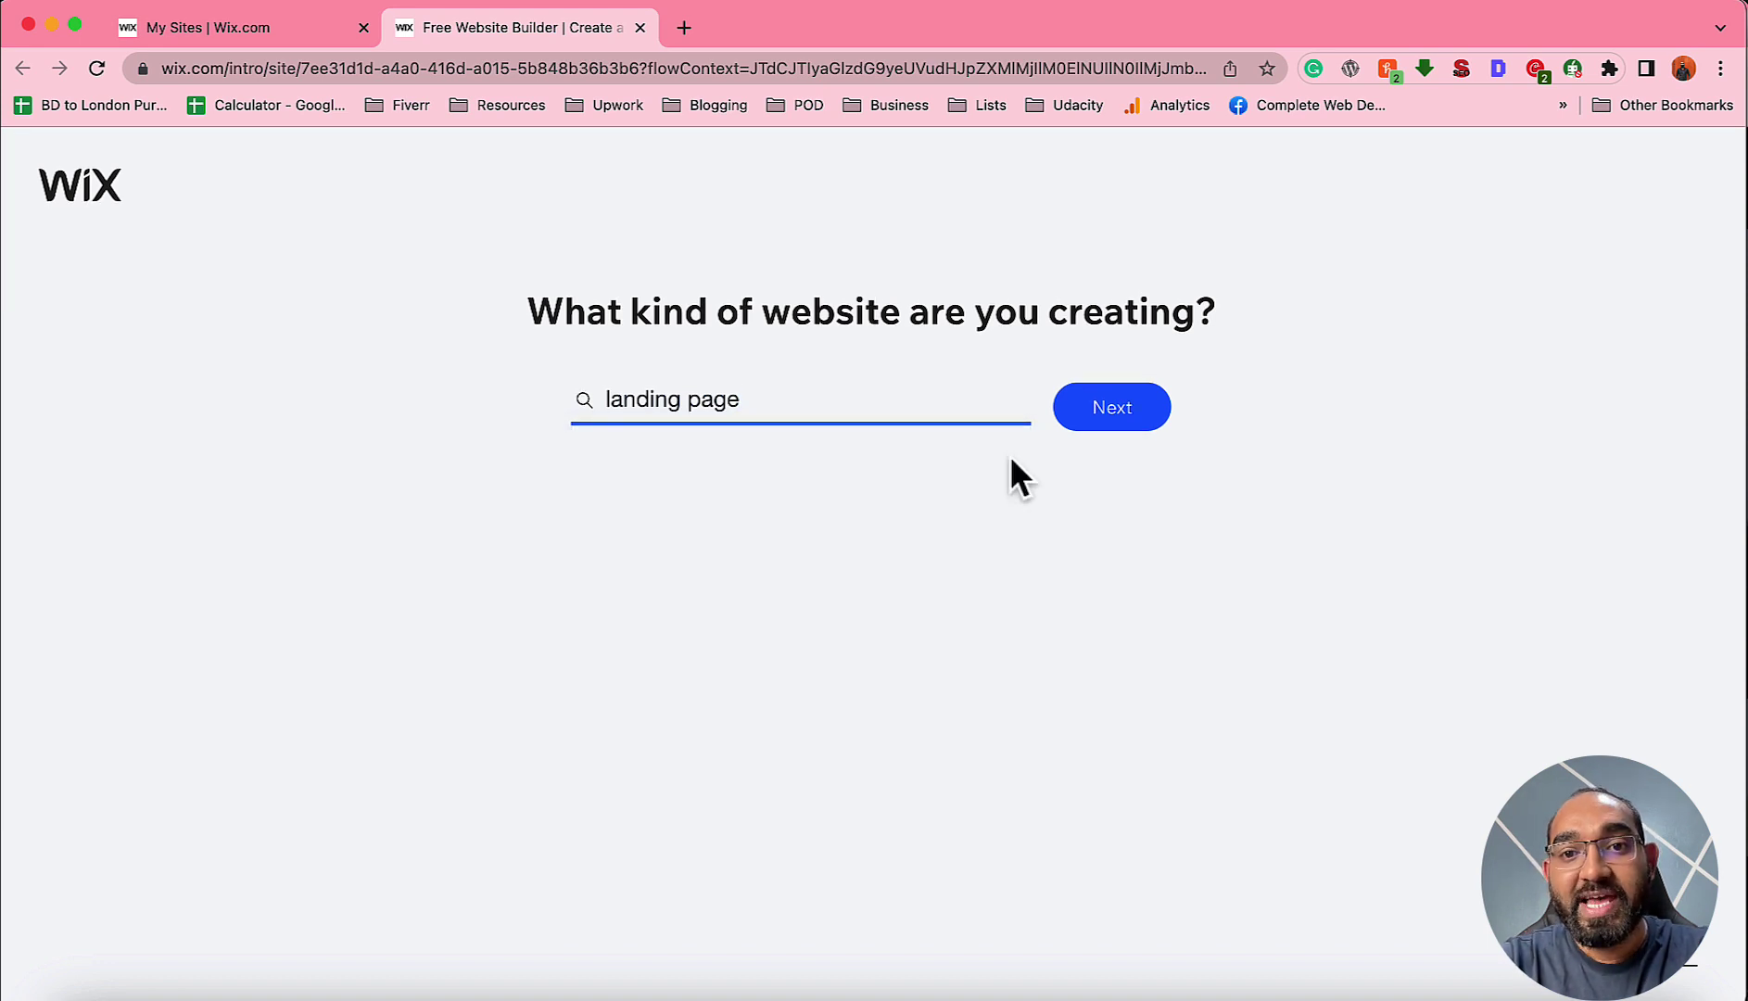
Enter 'Landingpagesample' as the business name and continue.
left_click(1115, 413)
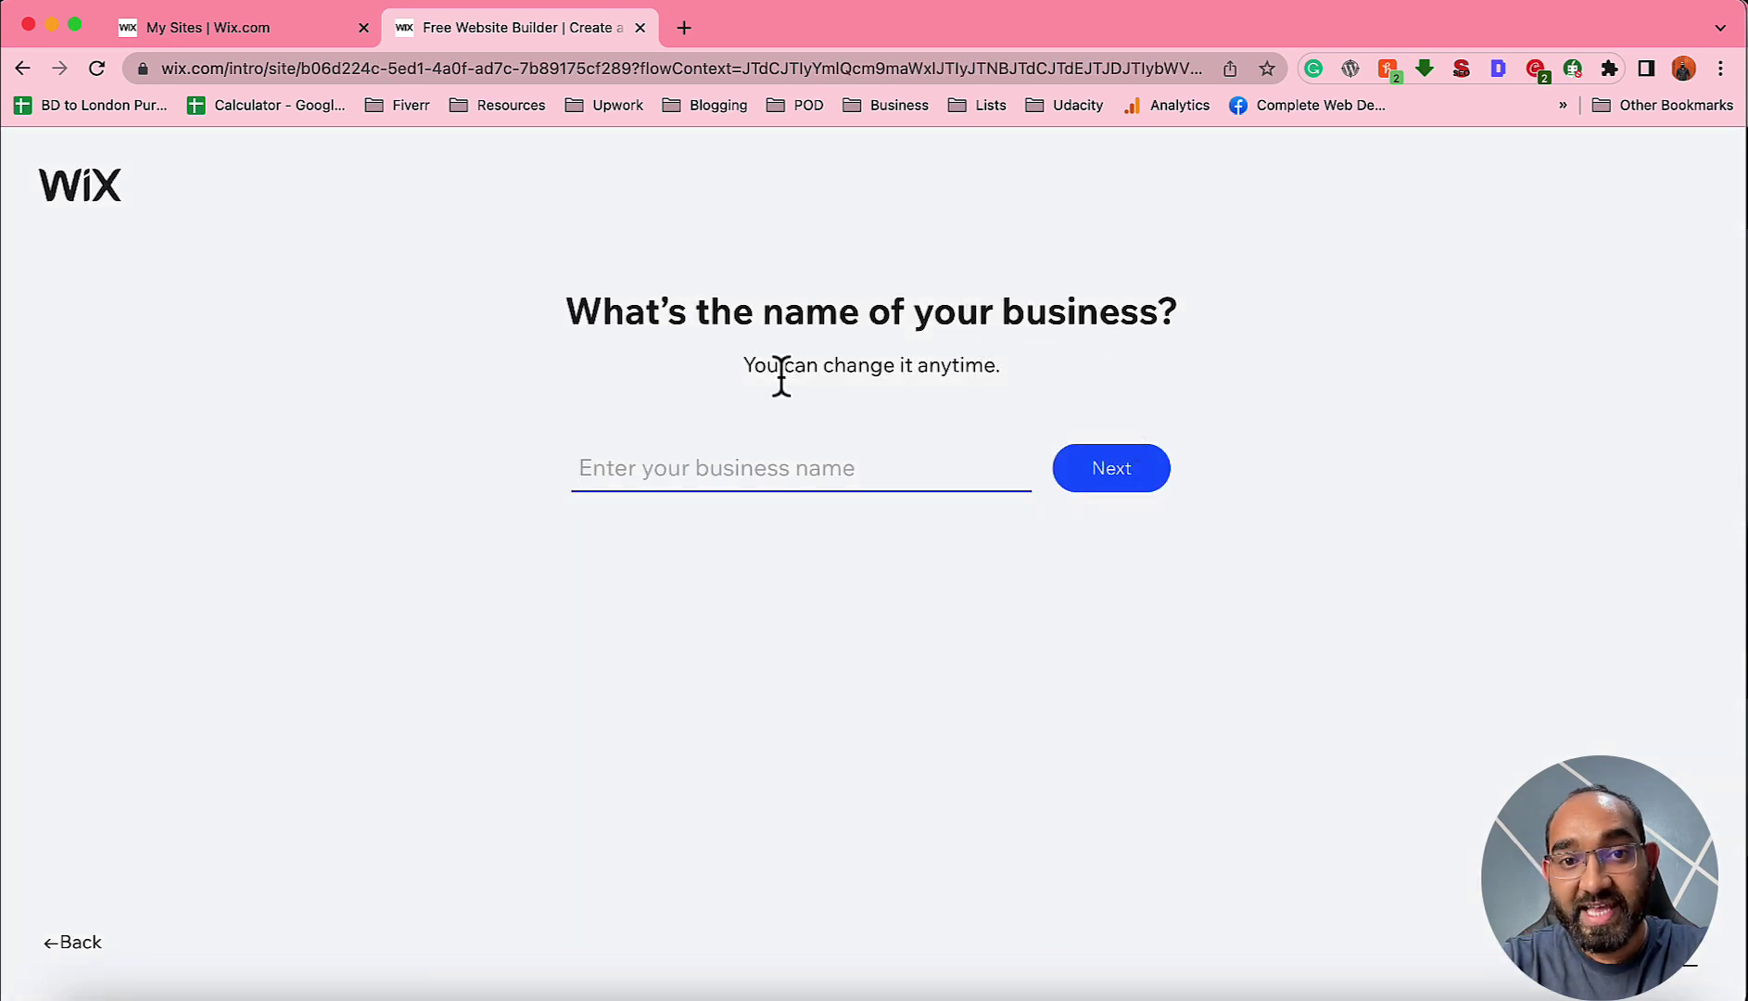
left_click_drag(744, 366, 967, 365)
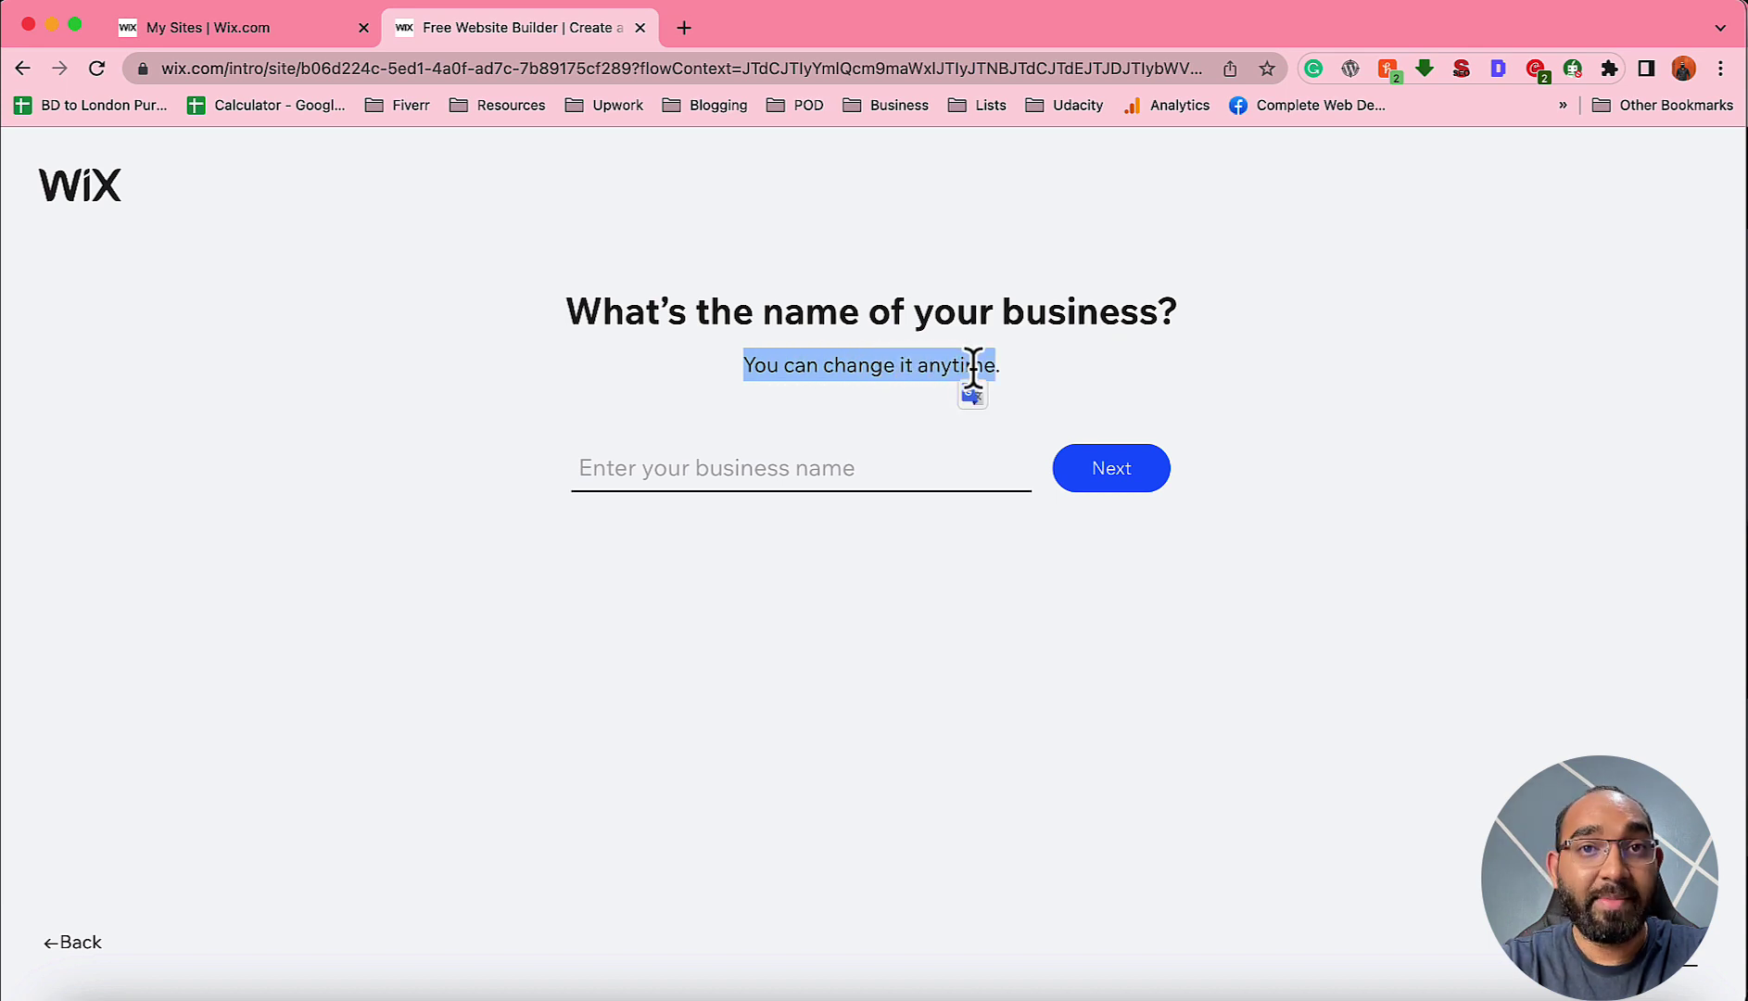
left_click(826, 466)
type("Landingpagesample")
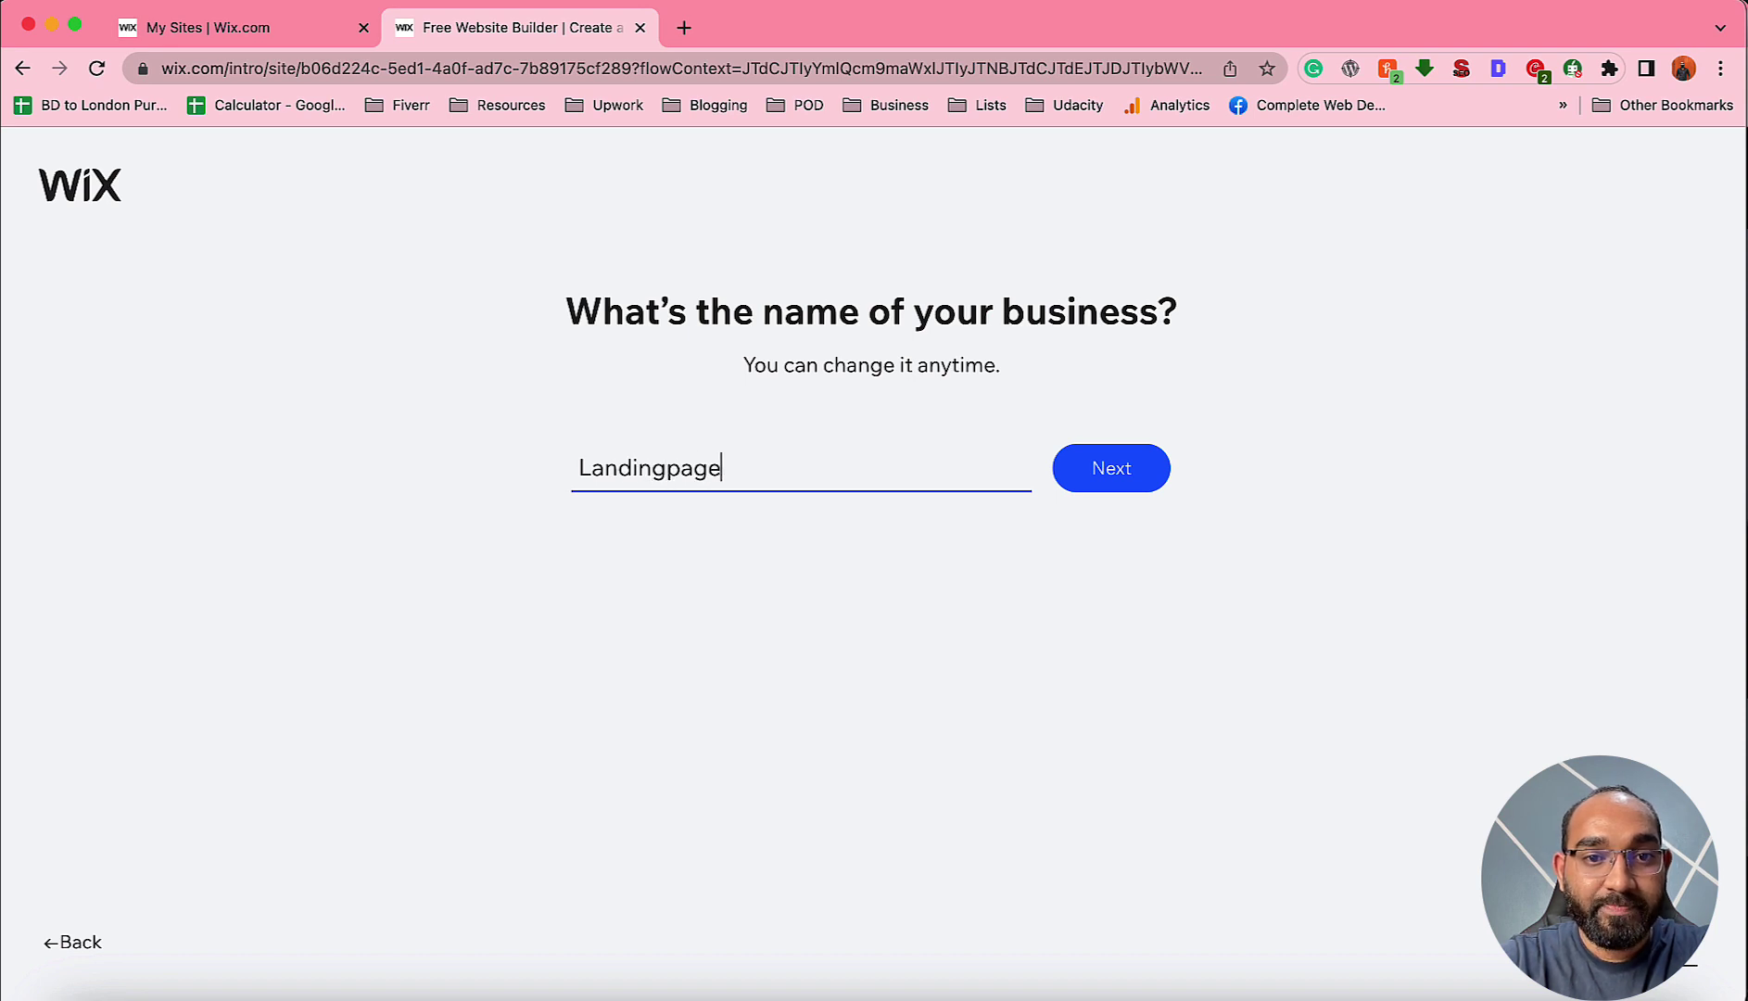
left_click(1126, 481)
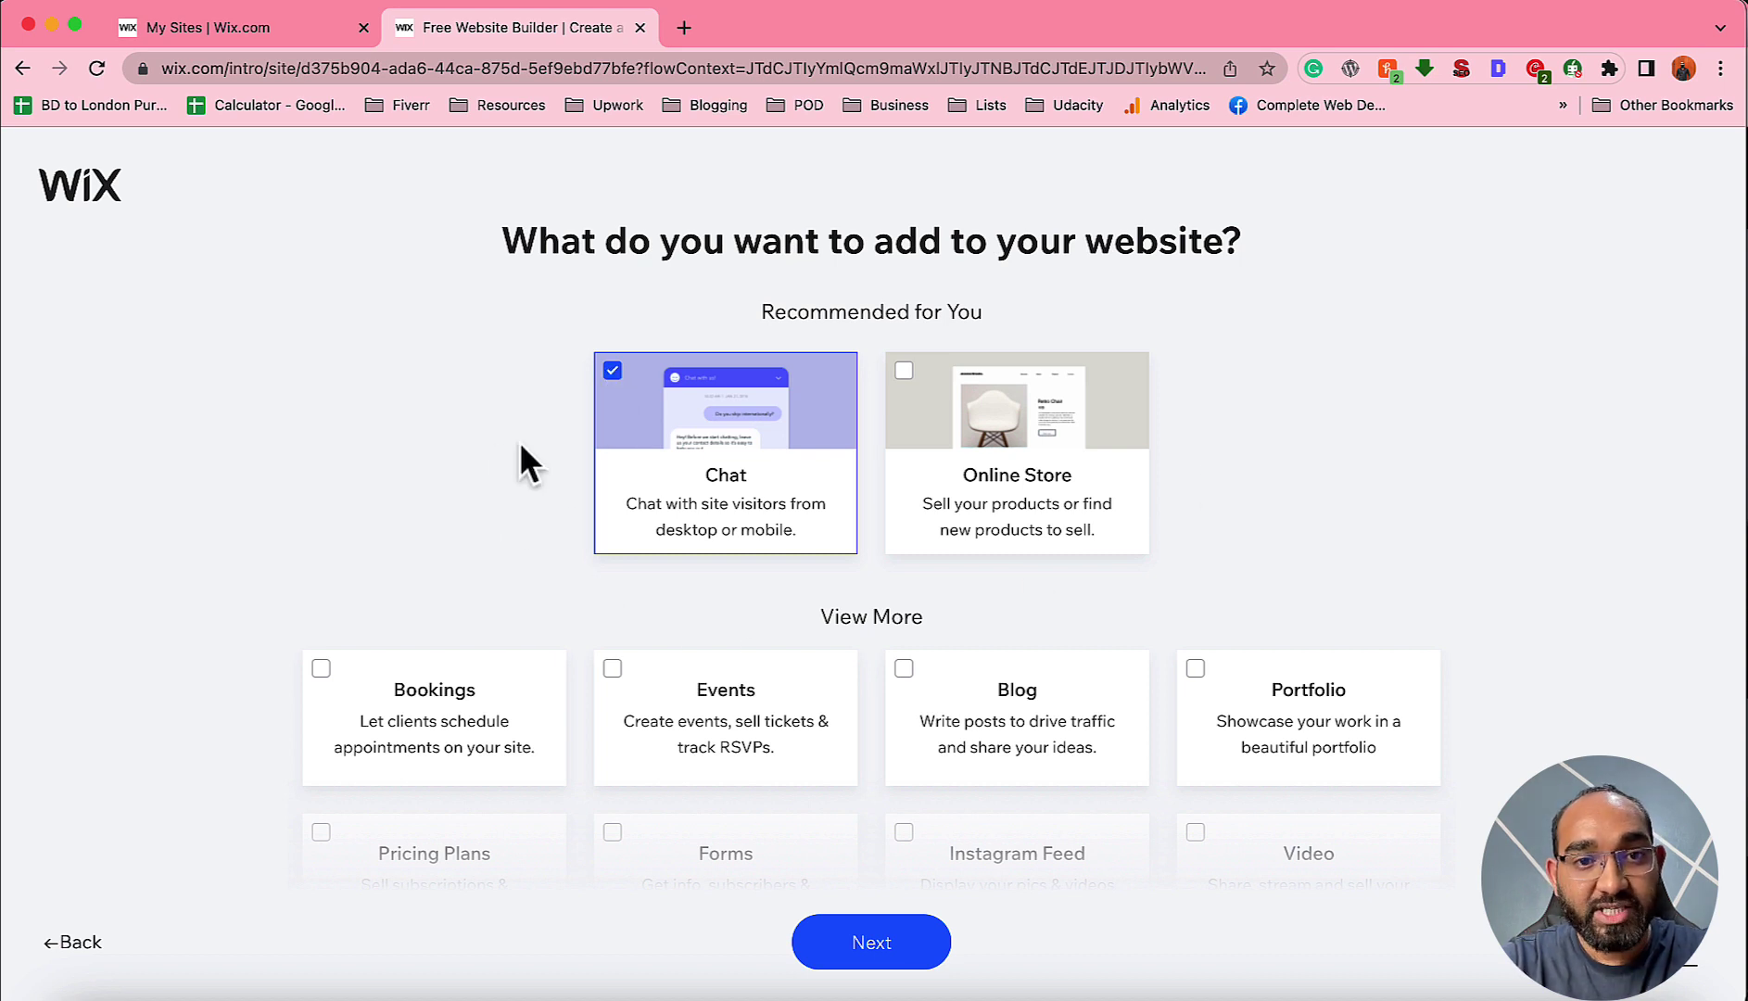
Uncheck the Chat feature and review the remaining add-on options.
left_click(612, 373)
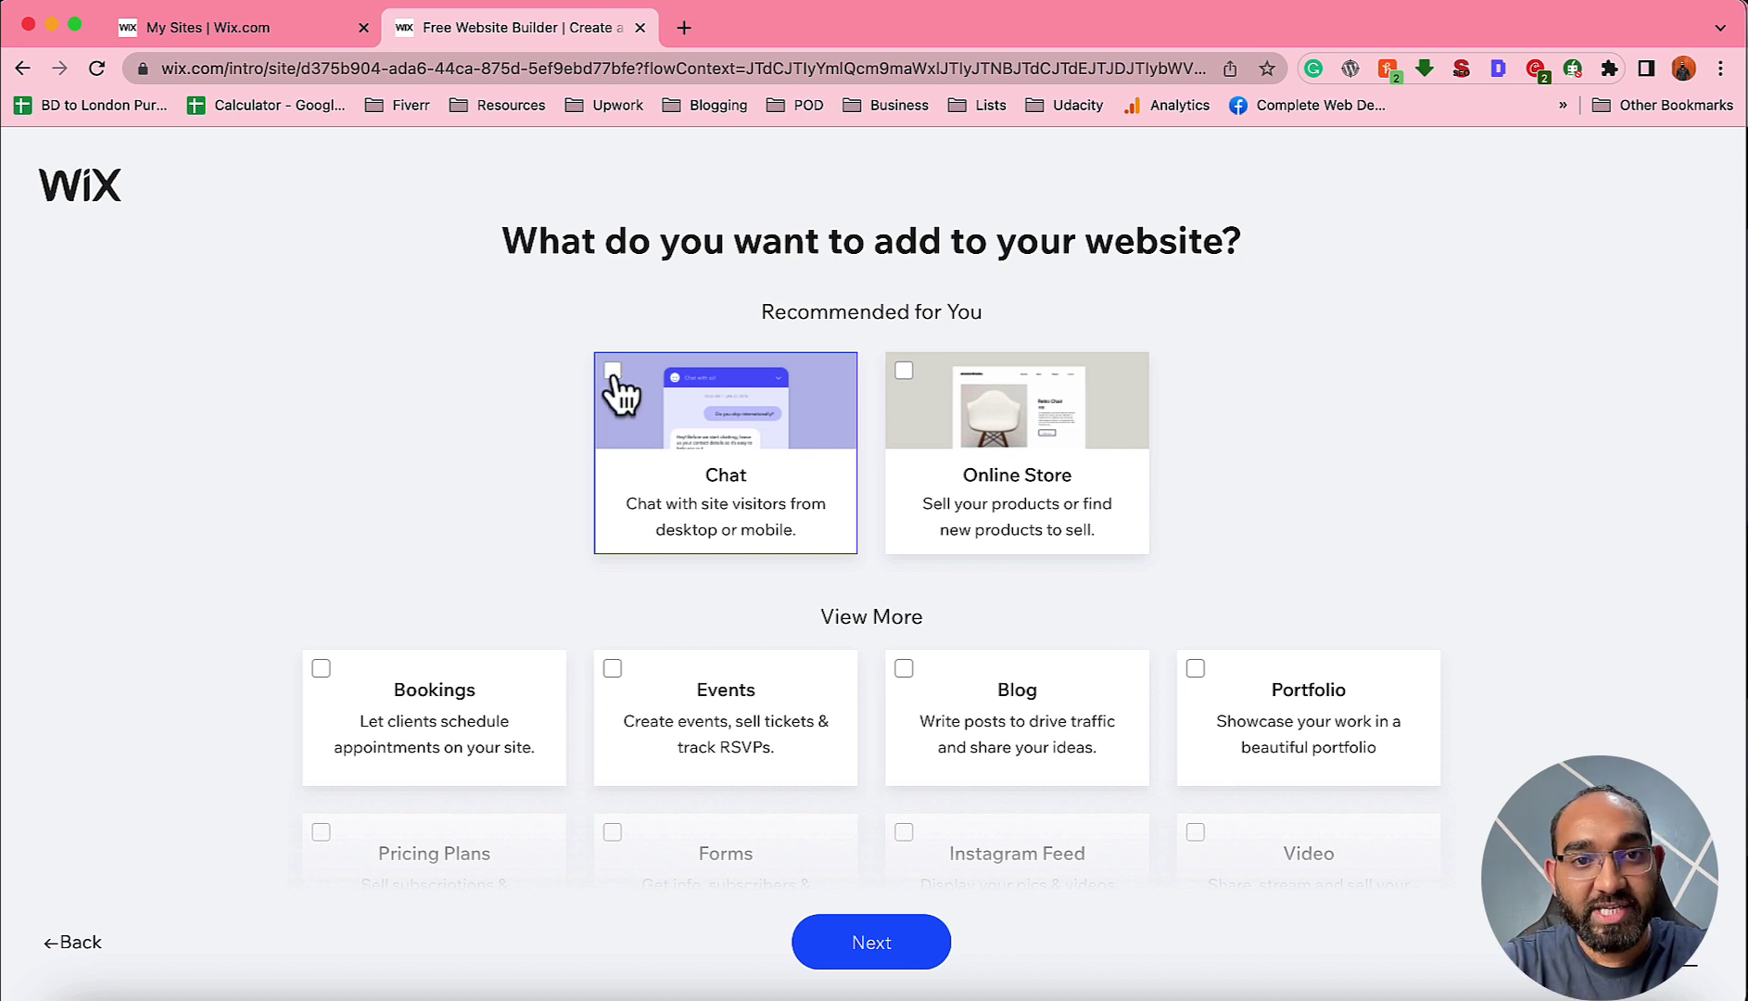
scroll(574, 468, "down", 5)
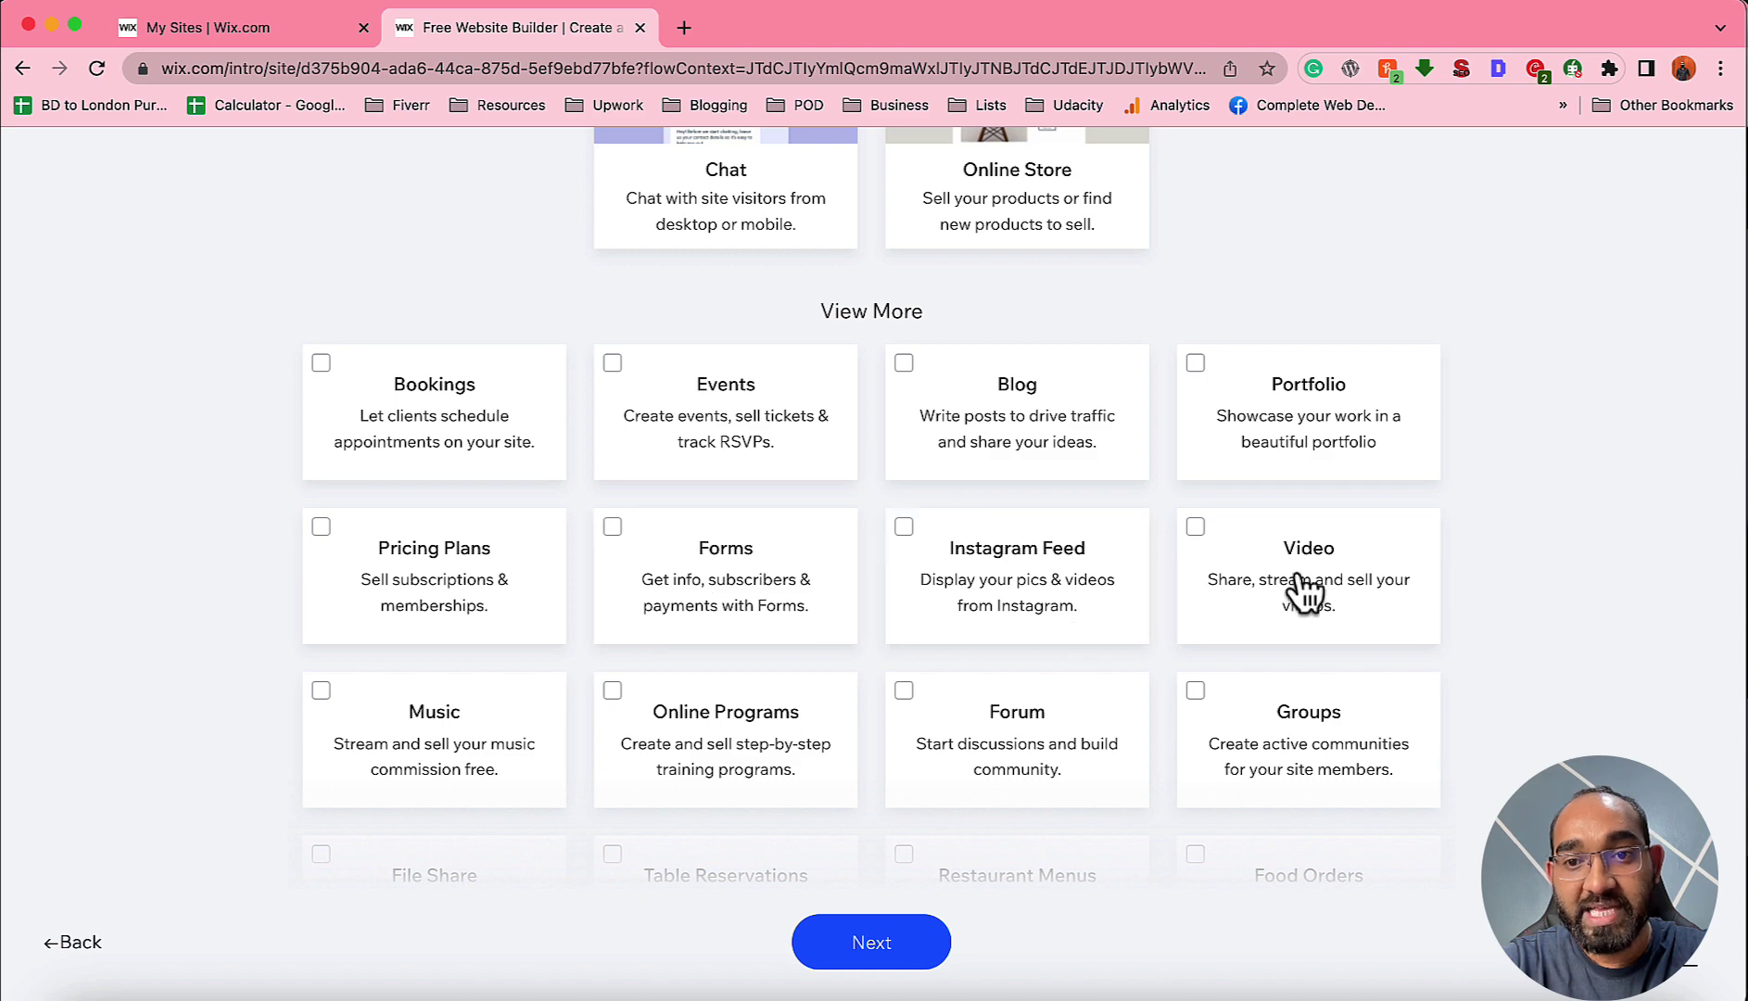
scroll(1274, 742, "down", 3)
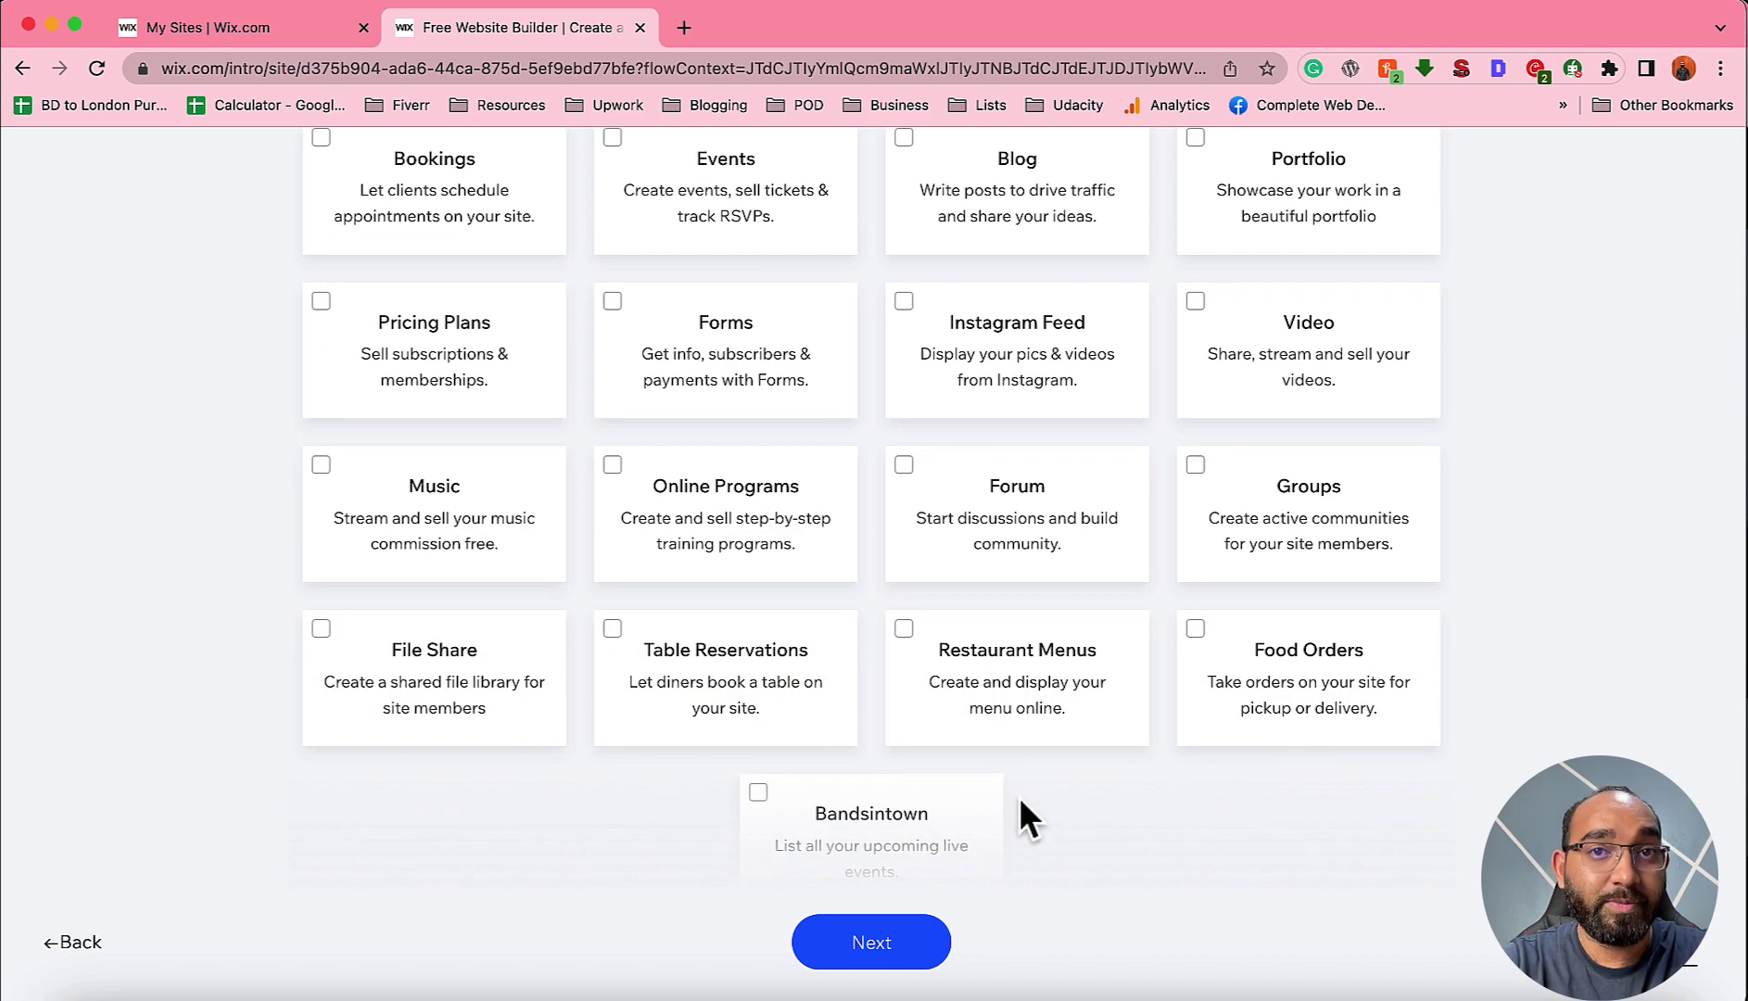
scroll(1059, 683, "up", 5)
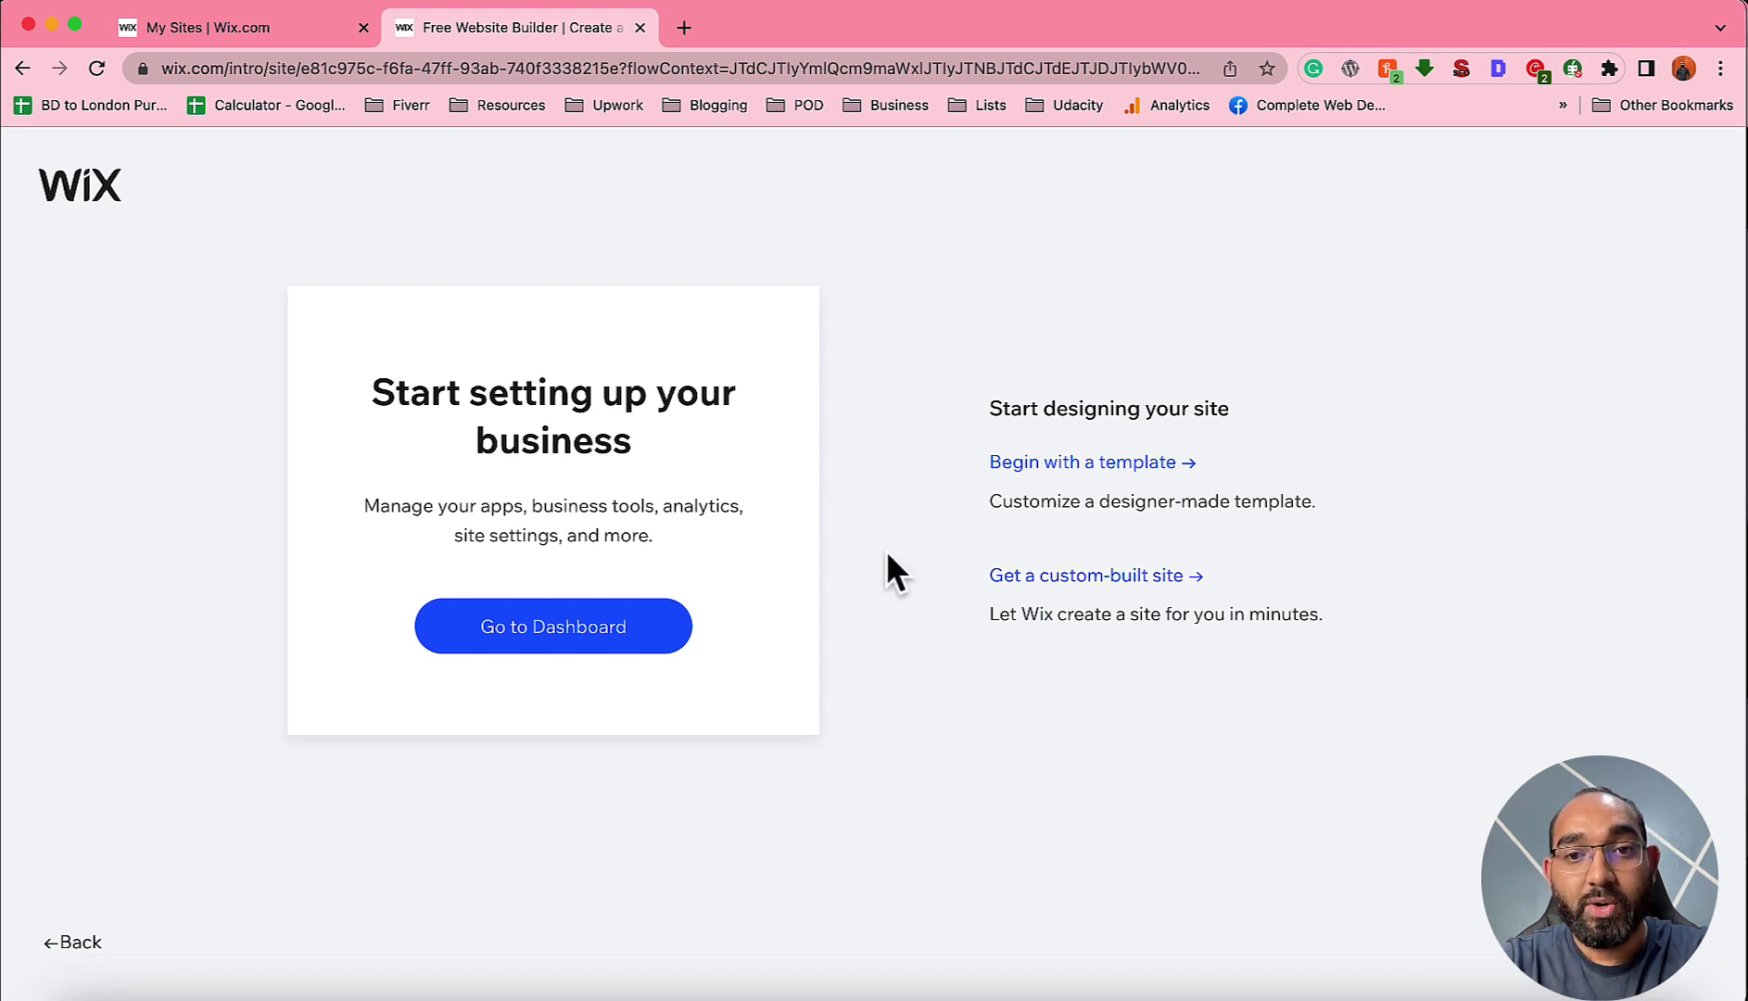
Choose to start designing from a template and browse the template gallery.
left_click(1136, 481)
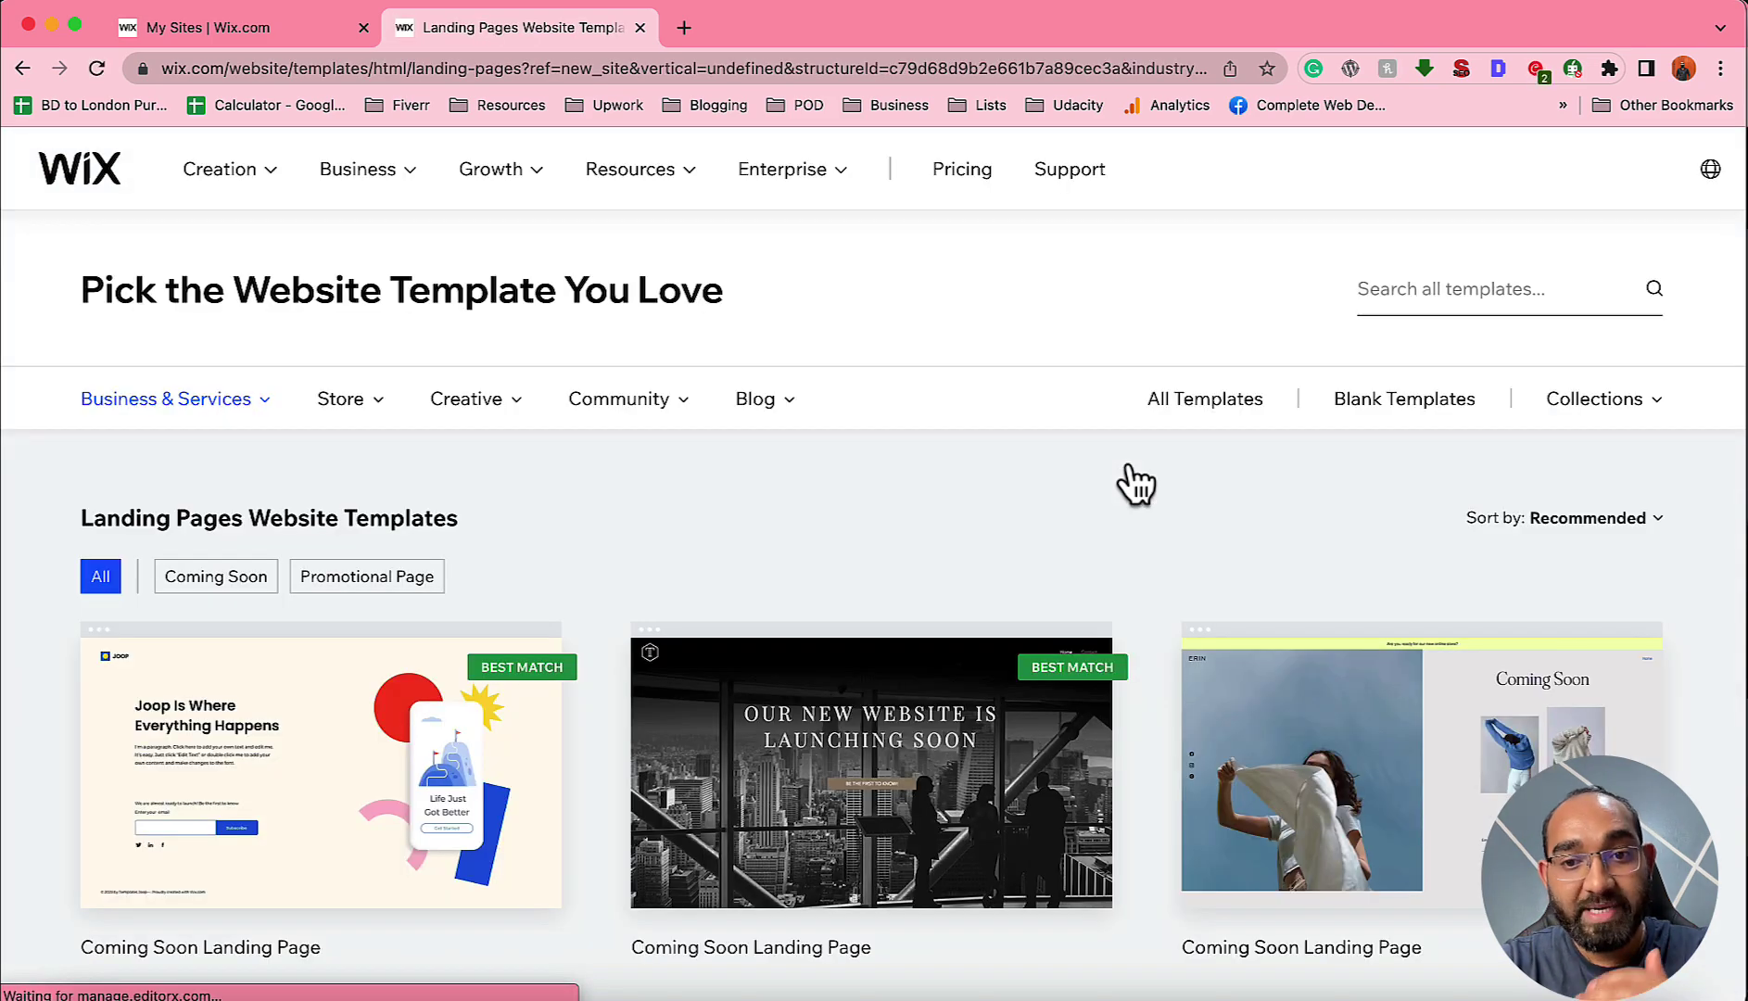
mouse_move(828, 661)
scroll(831, 676, "down", 2)
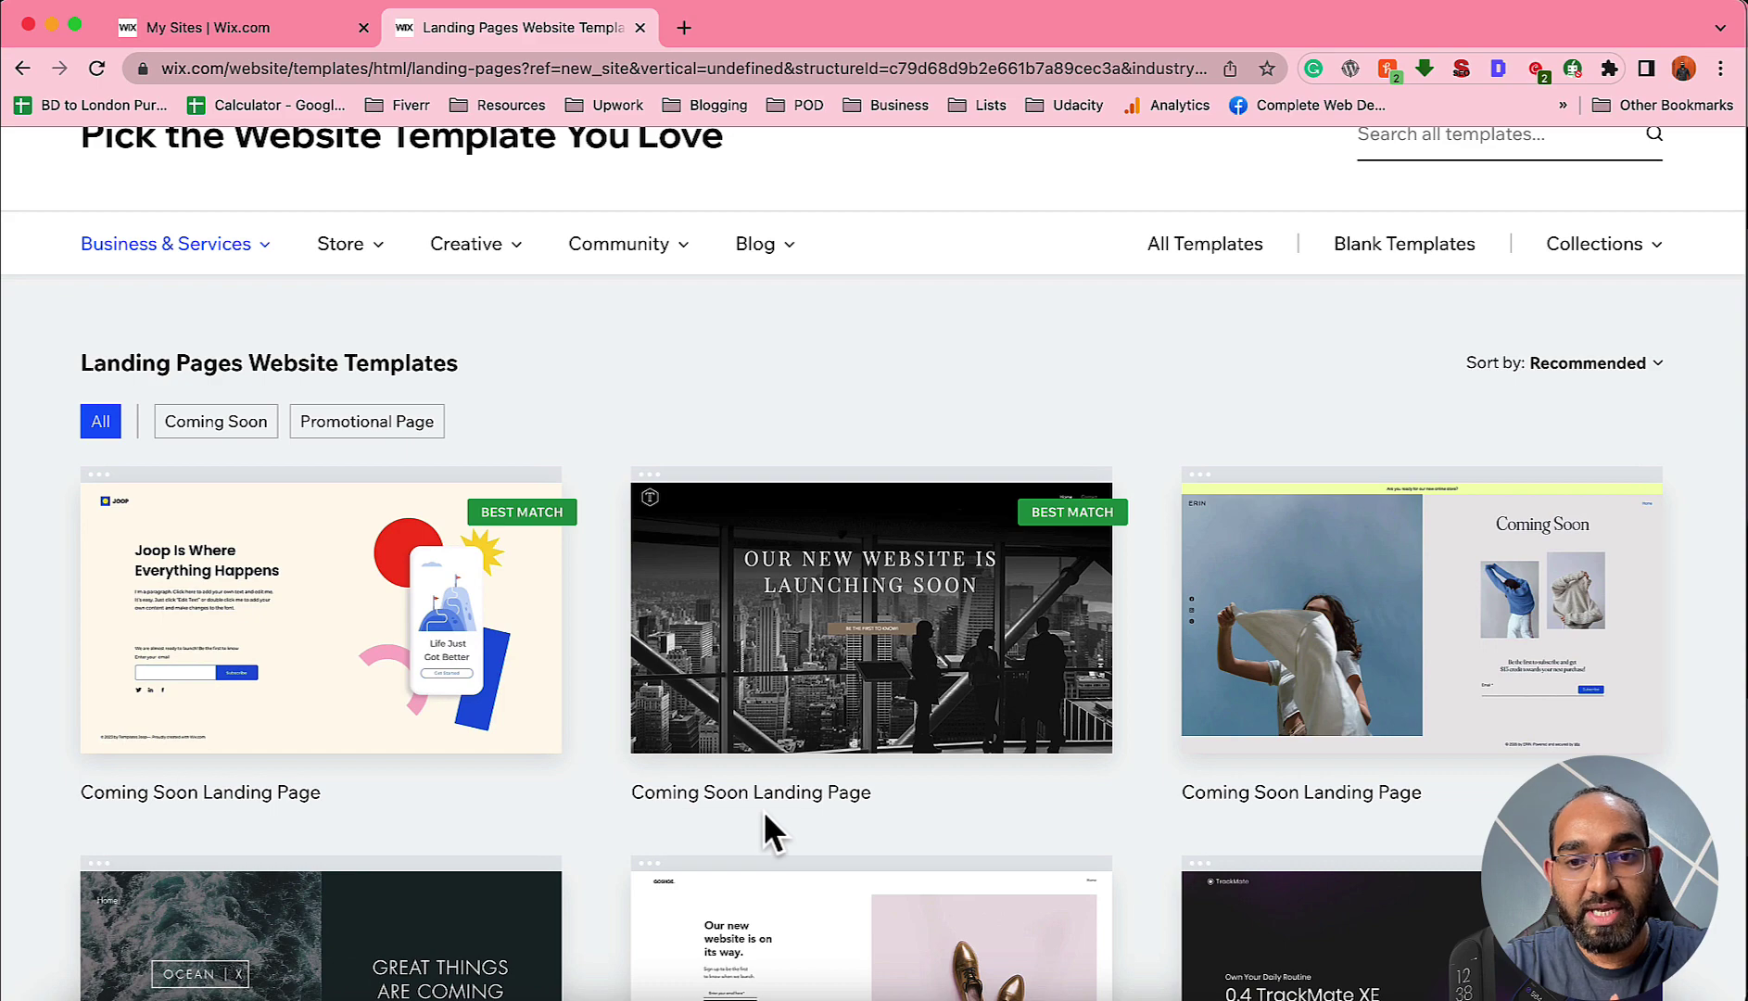
scroll(764, 816, "down", 6)
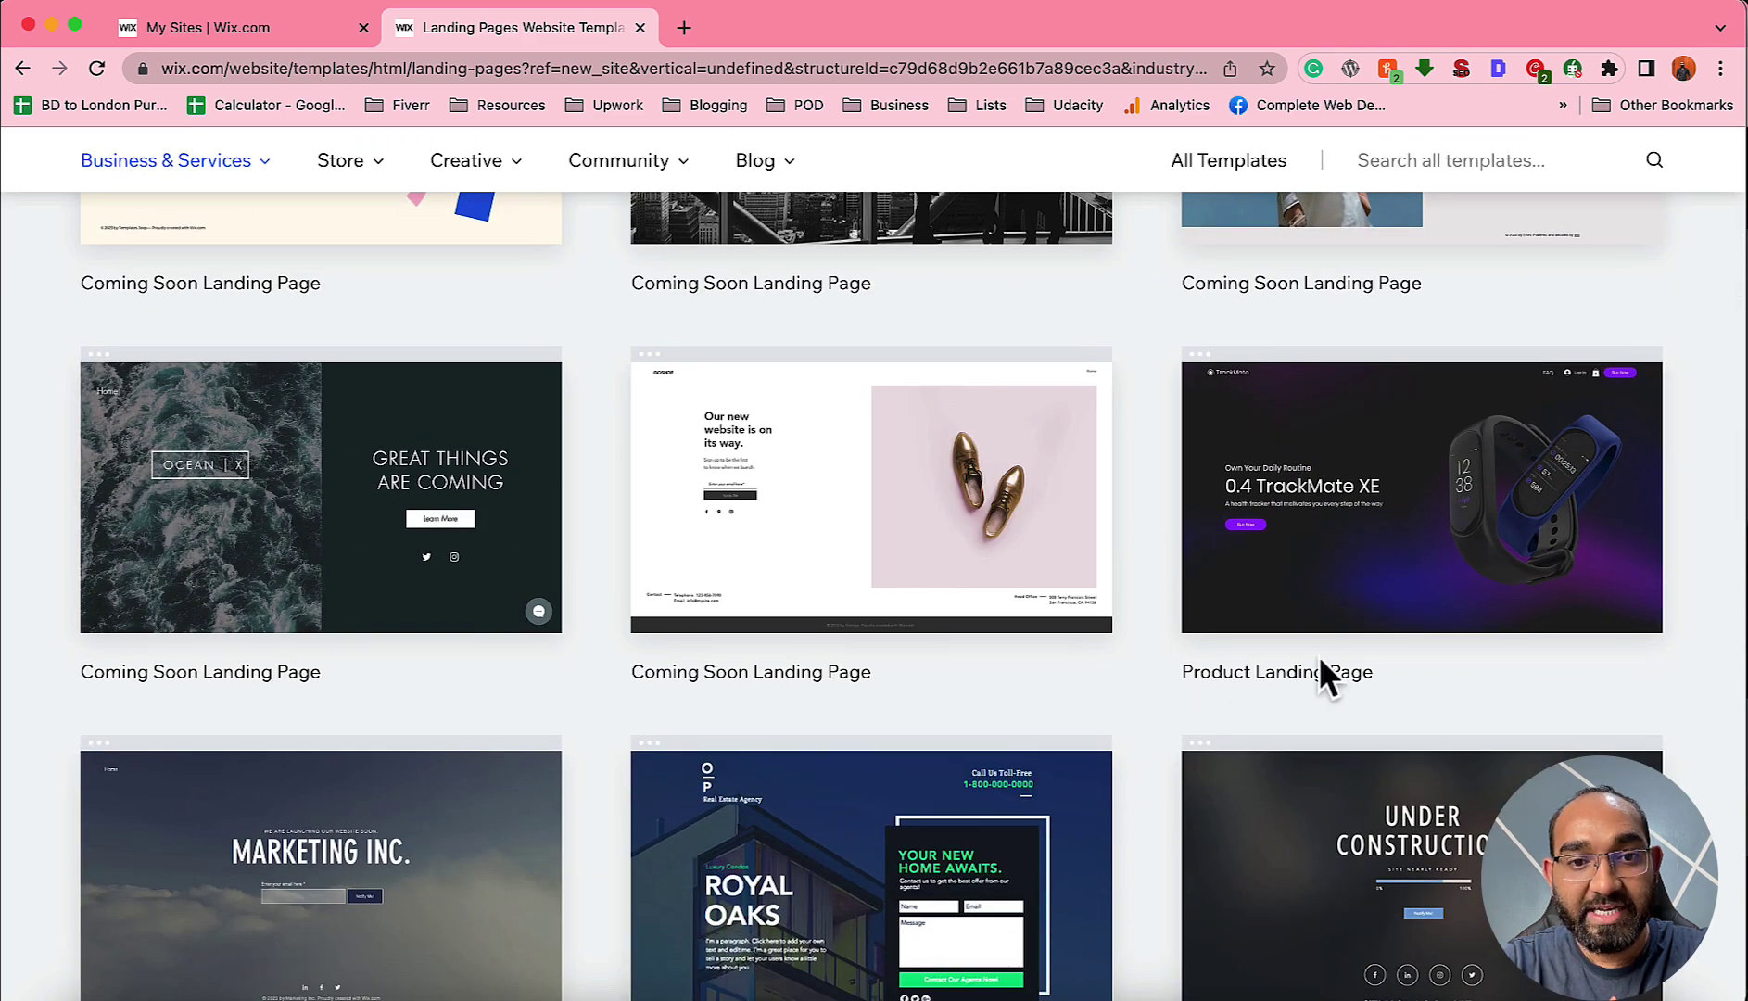
scroll(1350, 510, "up", 8)
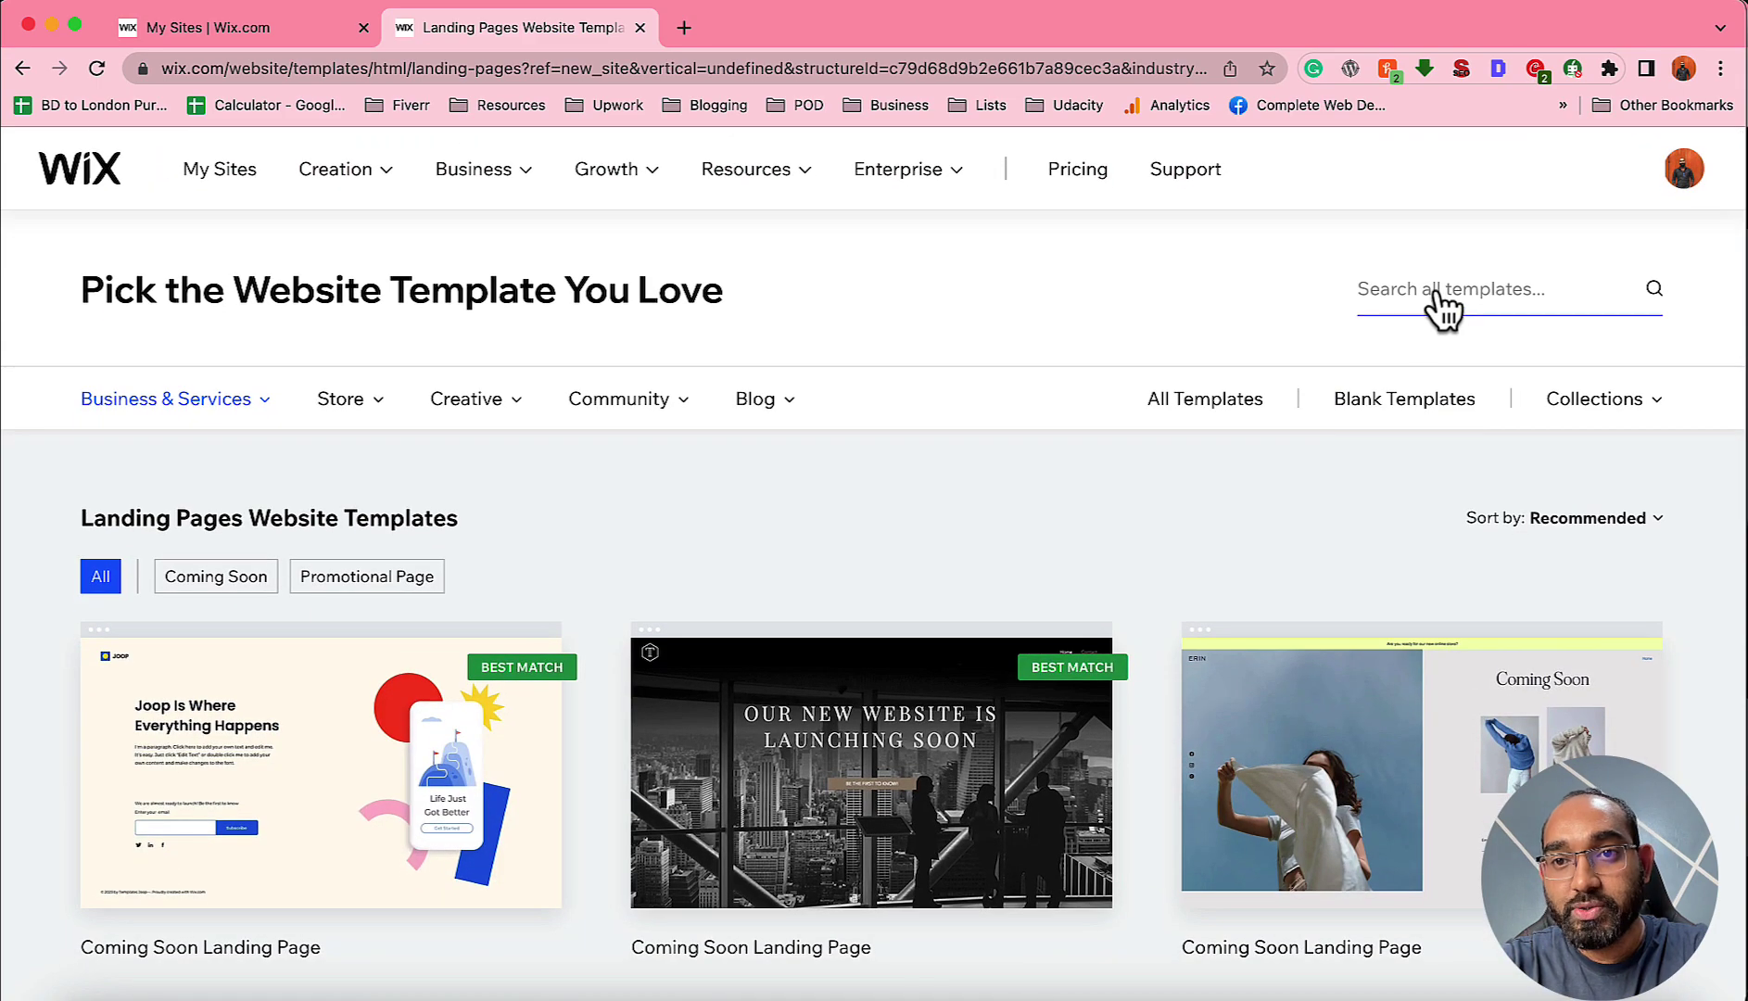
Search the templates for 'product landing with'.
left_click(1435, 308)
type("product")
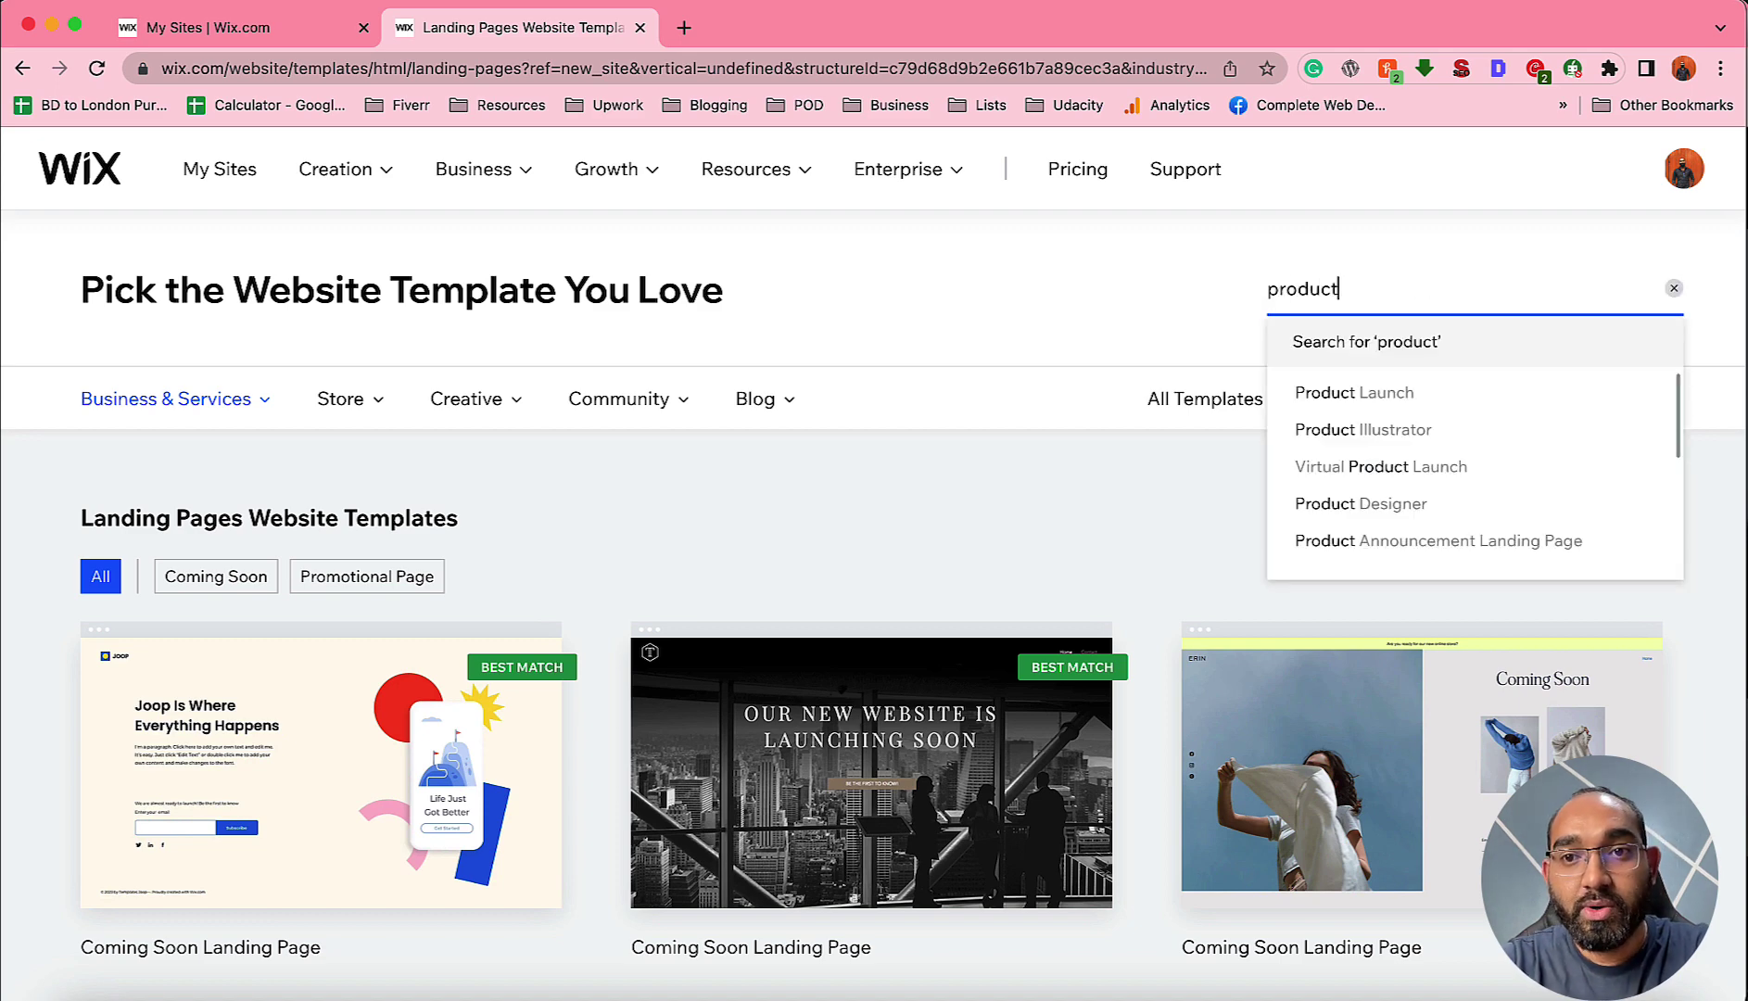
type(" landing with")
key("Return")
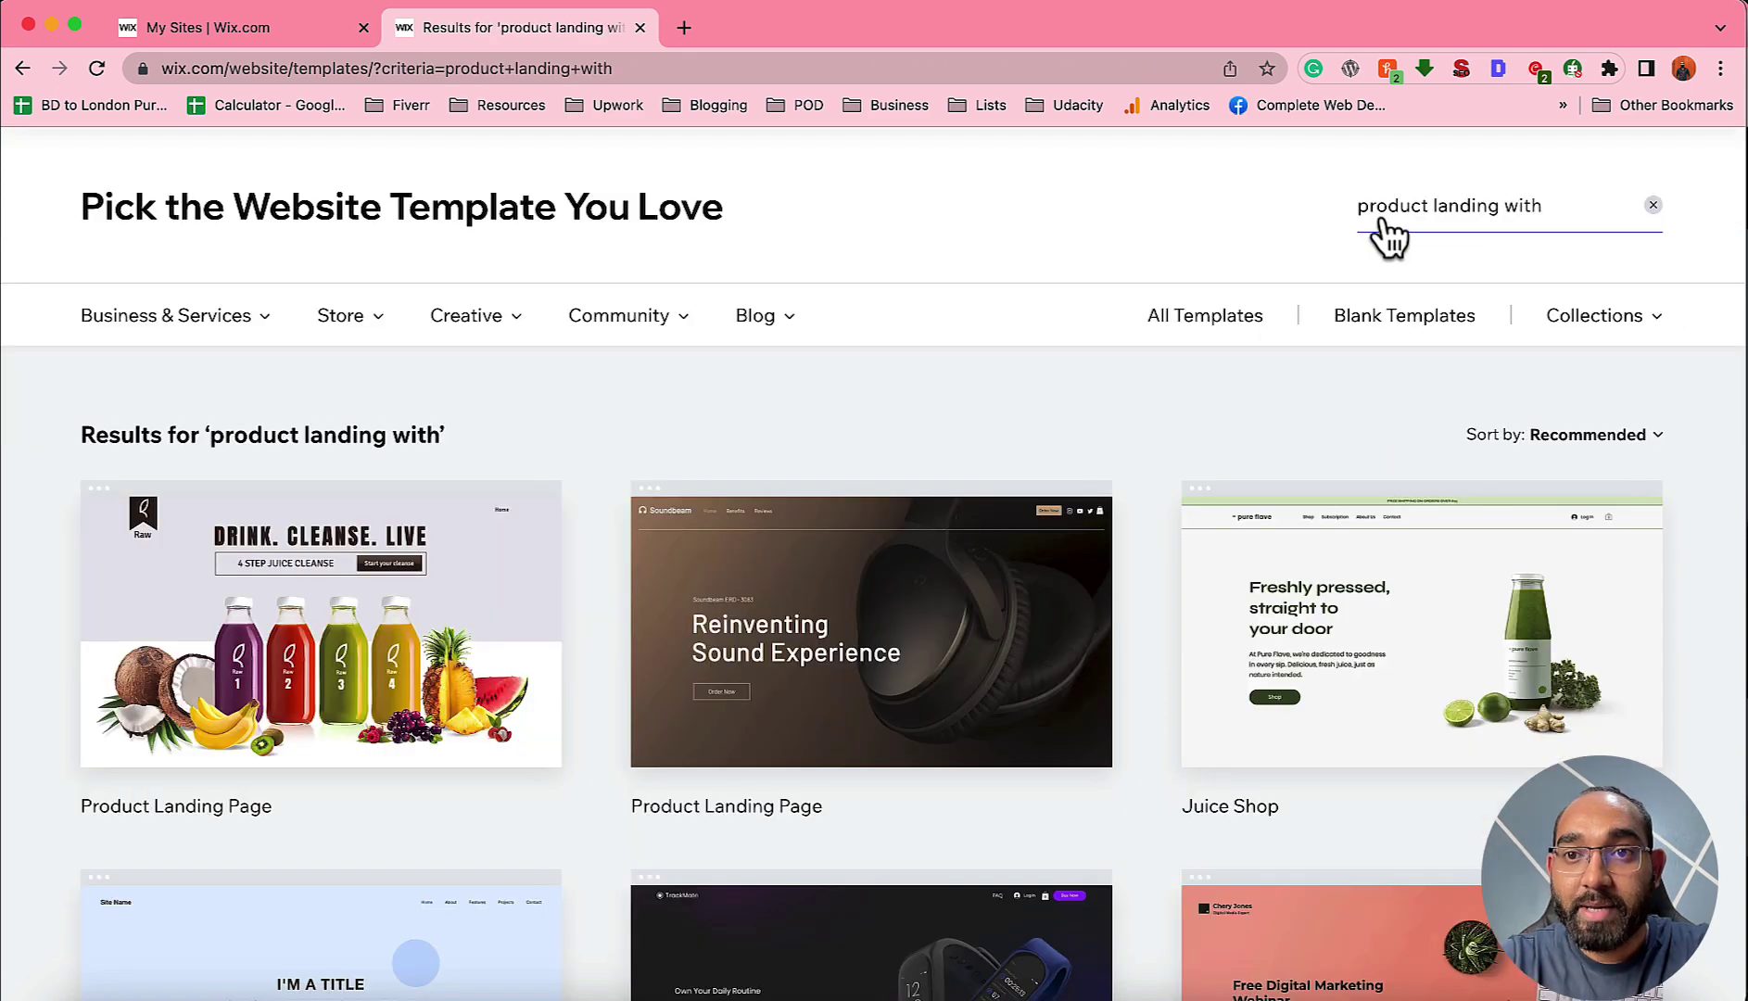
mouse_move(793, 538)
scroll(794, 539, "down", 3)
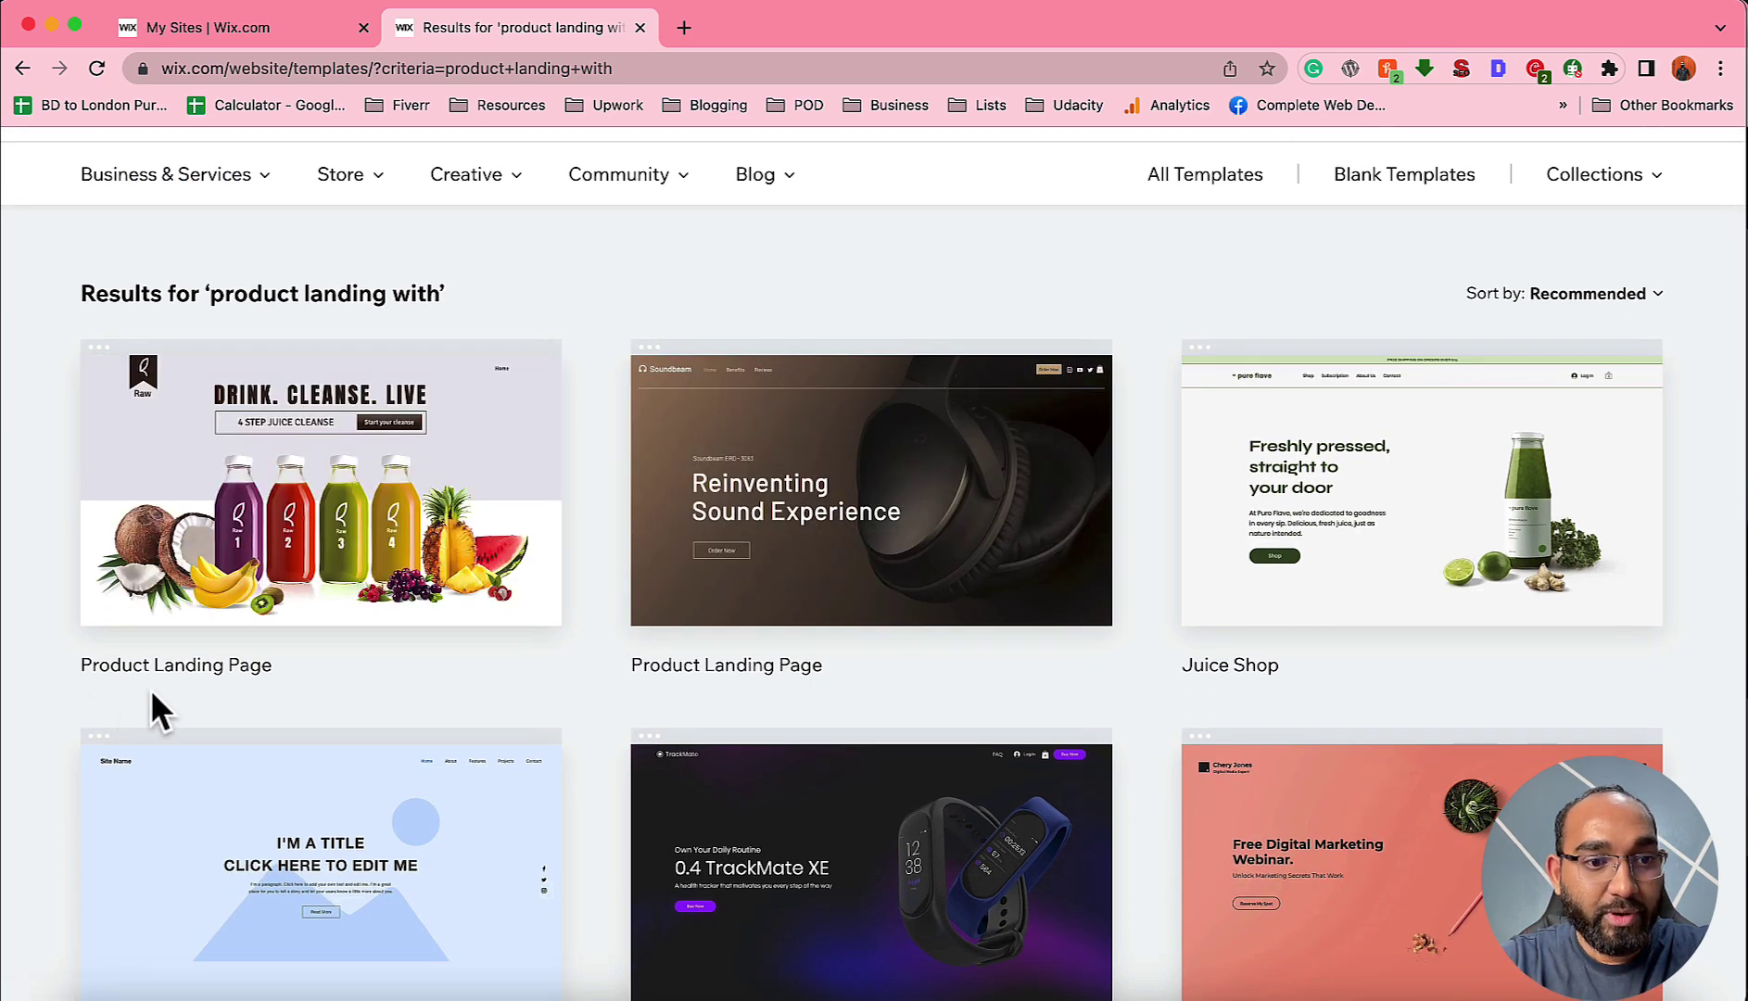
Scroll the results and return to the top, where the juice Product Landing Page is listed first.
mouse_move(319, 559)
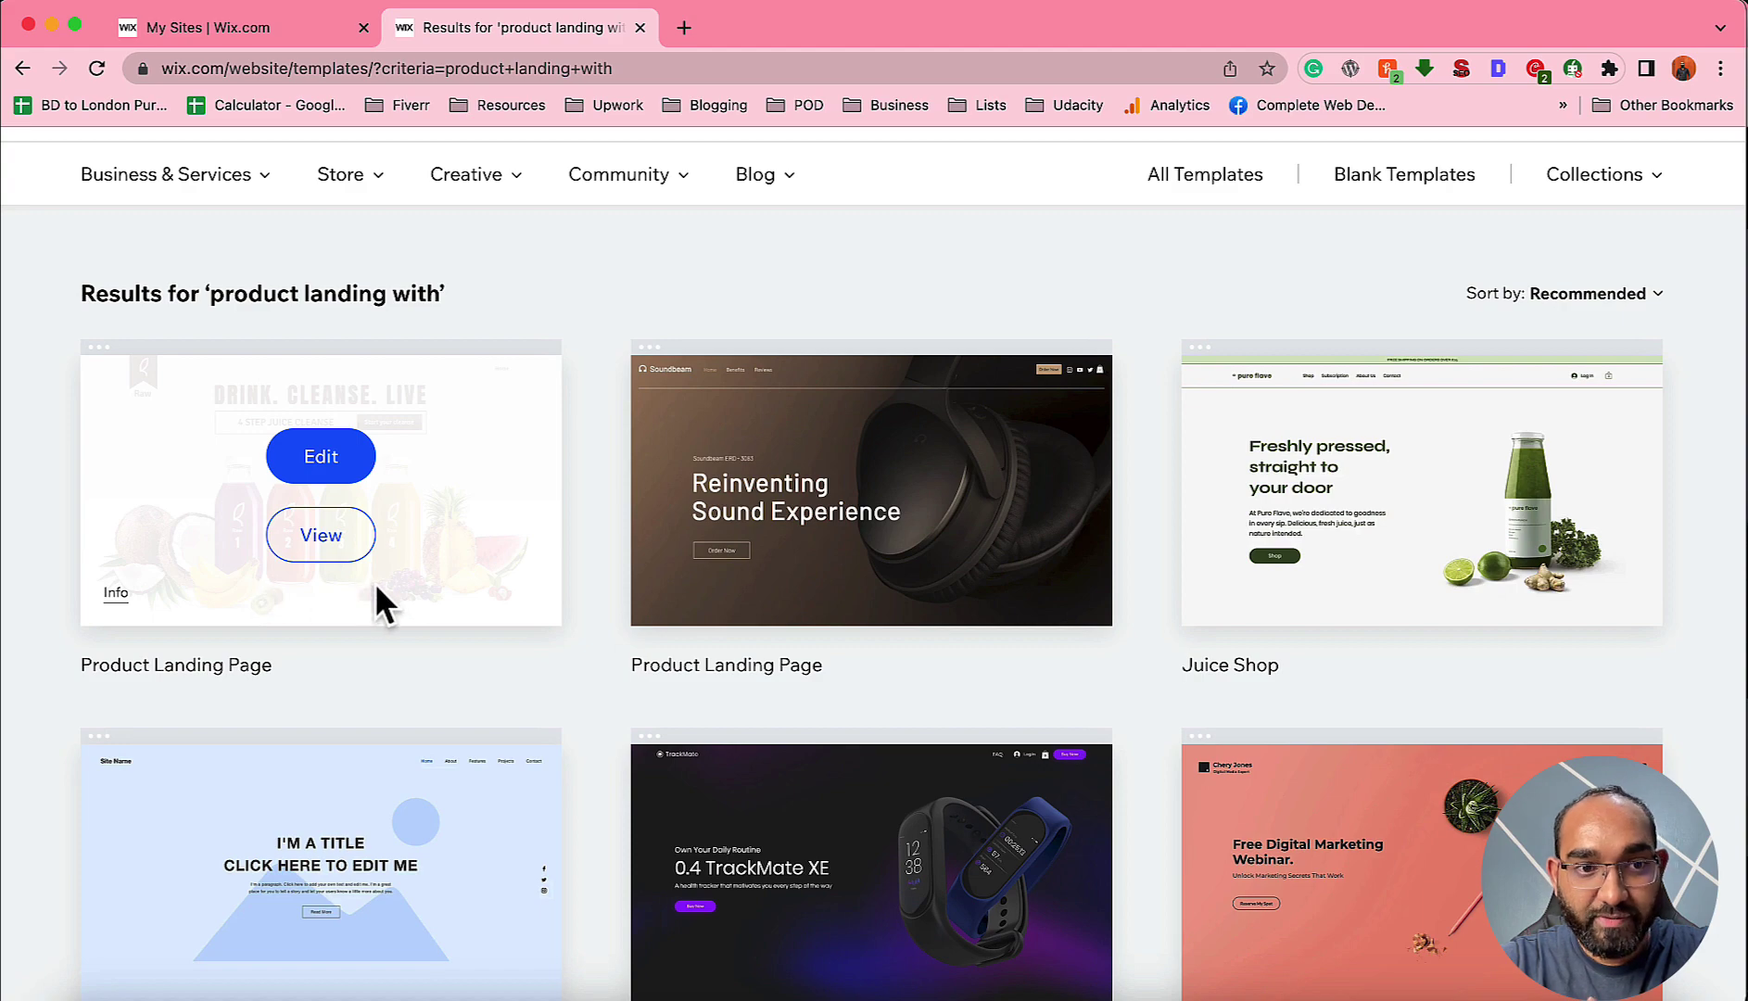
scroll(867, 566, "down", 2)
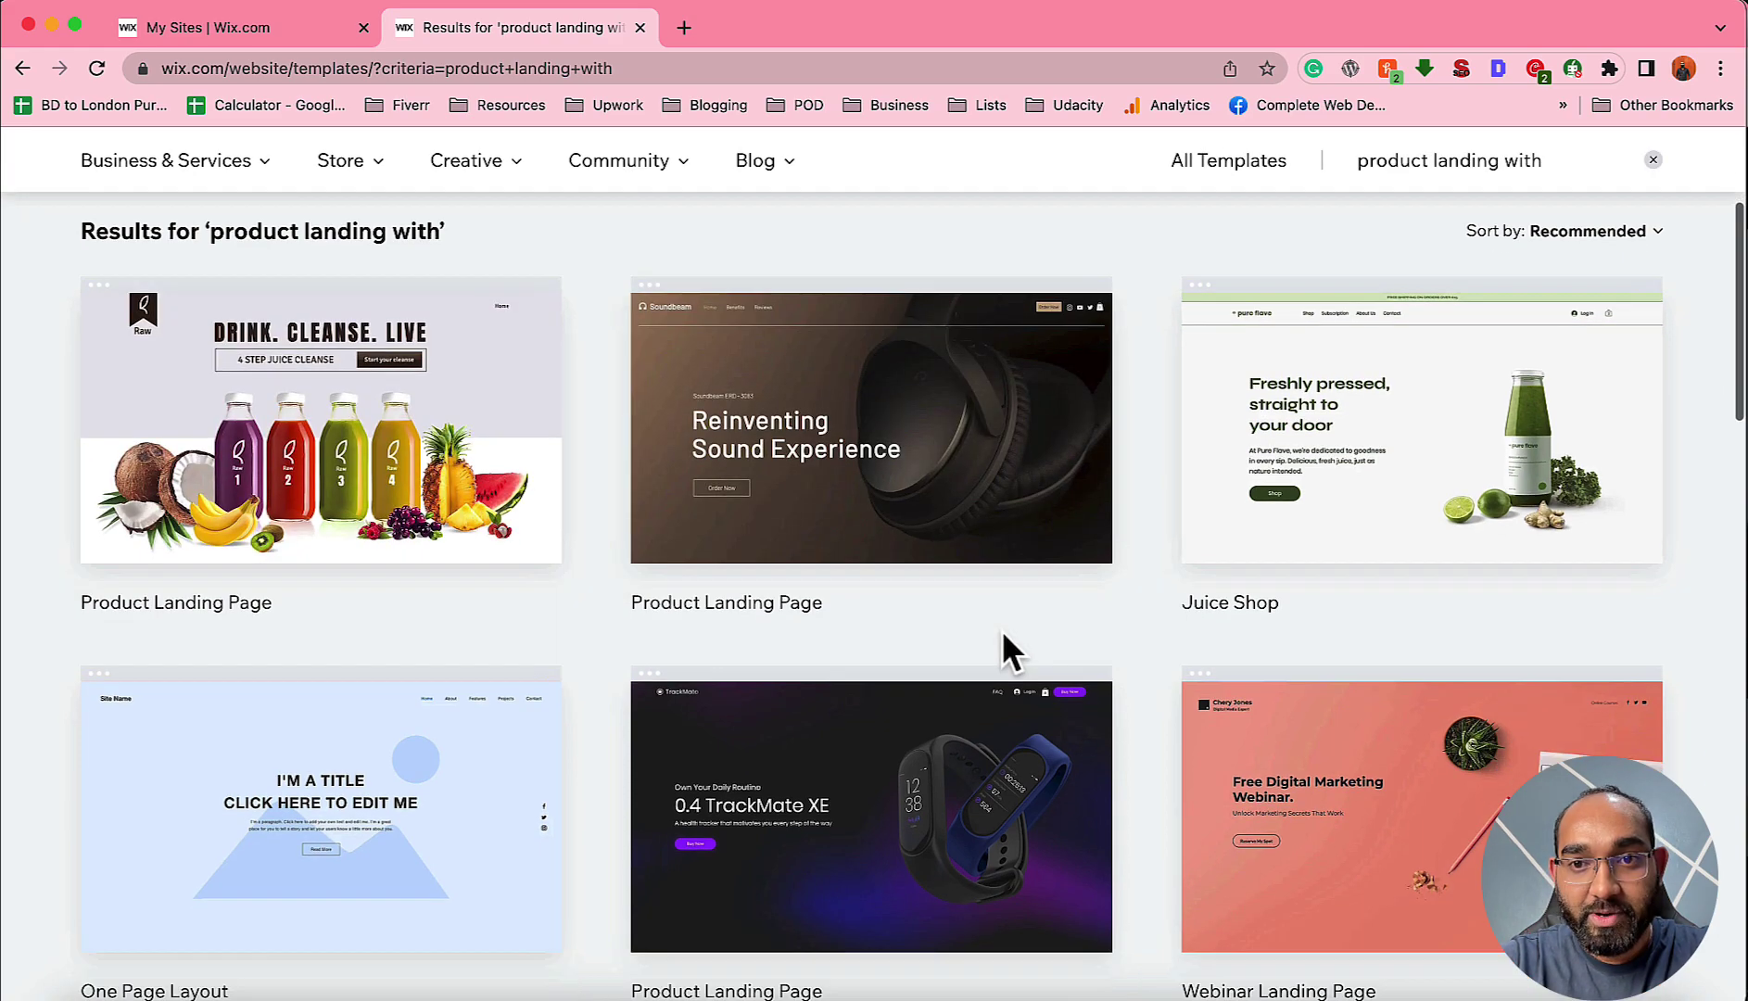
scroll(1003, 633, "down", 5)
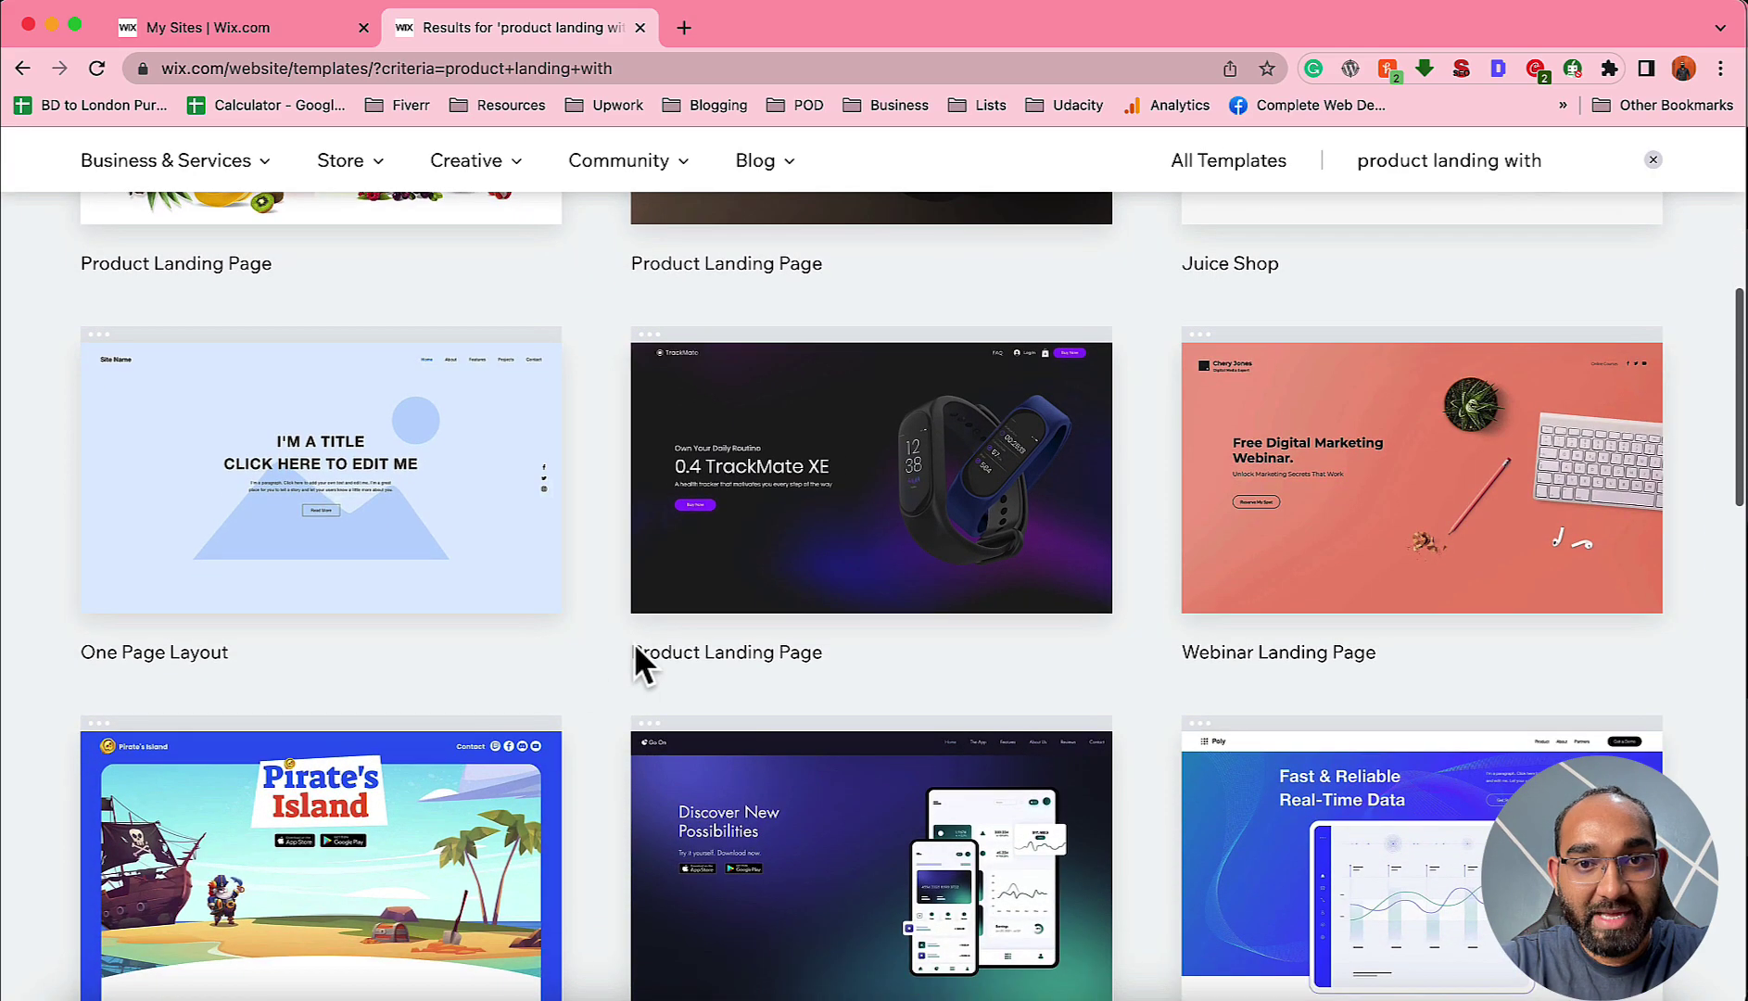
mouse_move(373, 540)
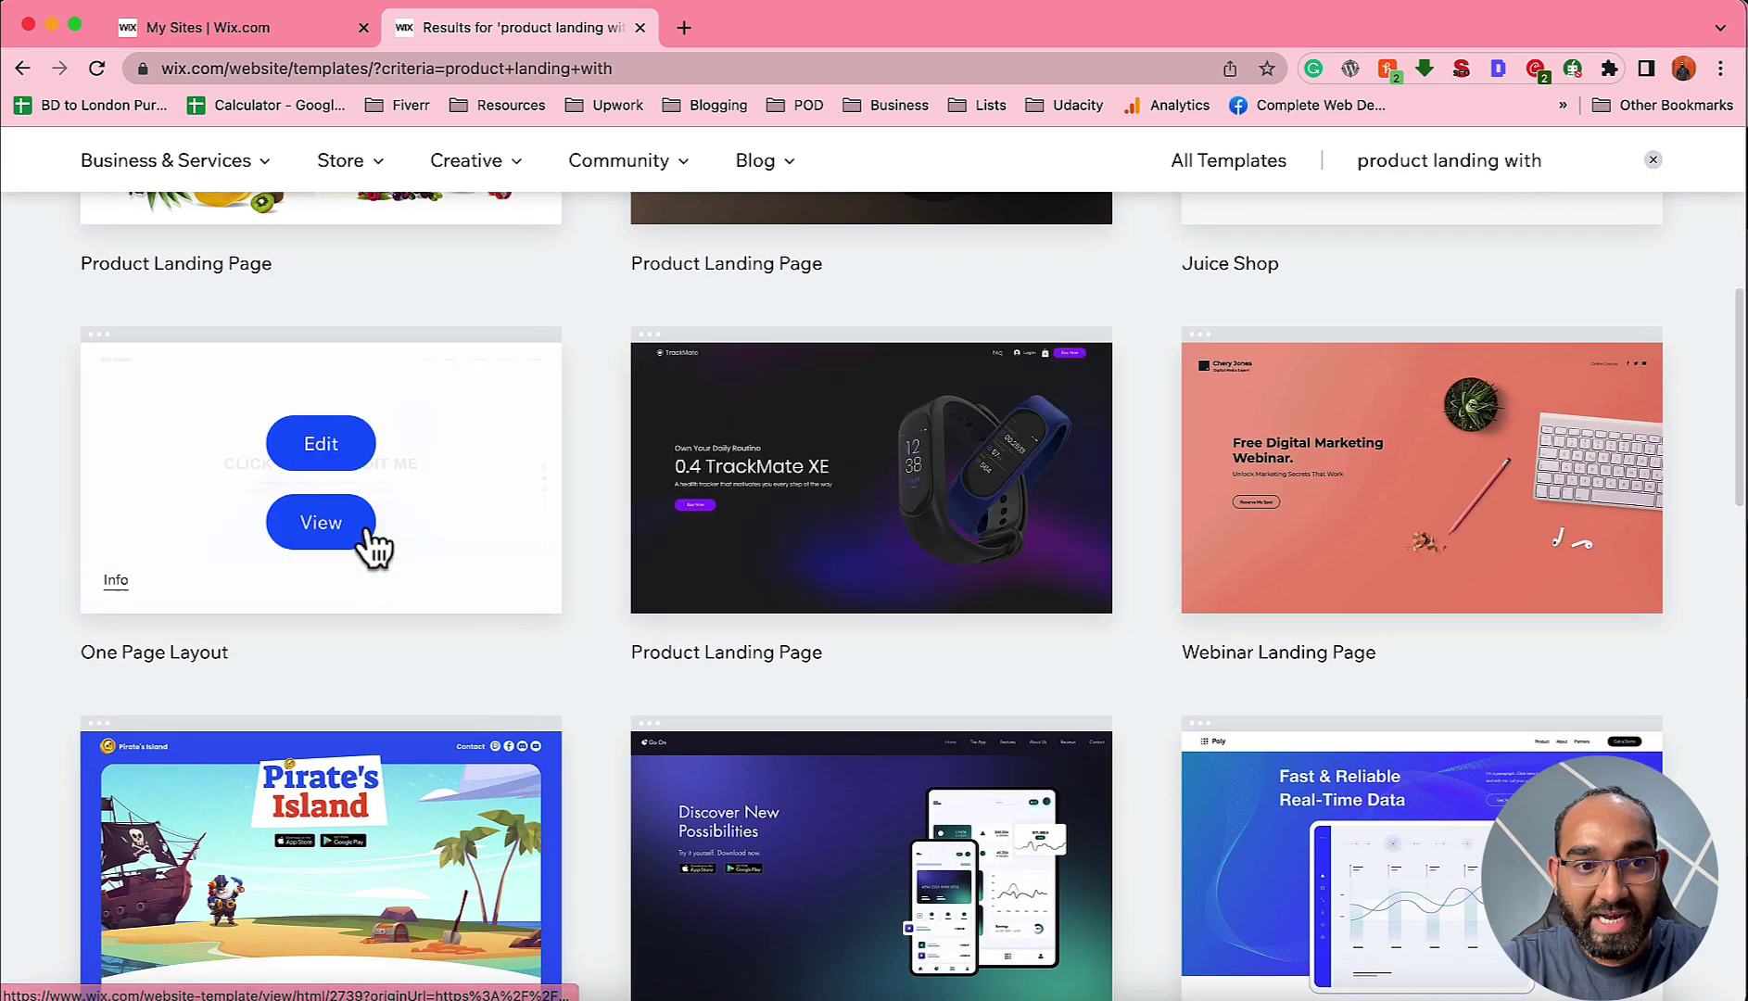
scroll(452, 457, "down", 8)
scroll(437, 677, "down", 5)
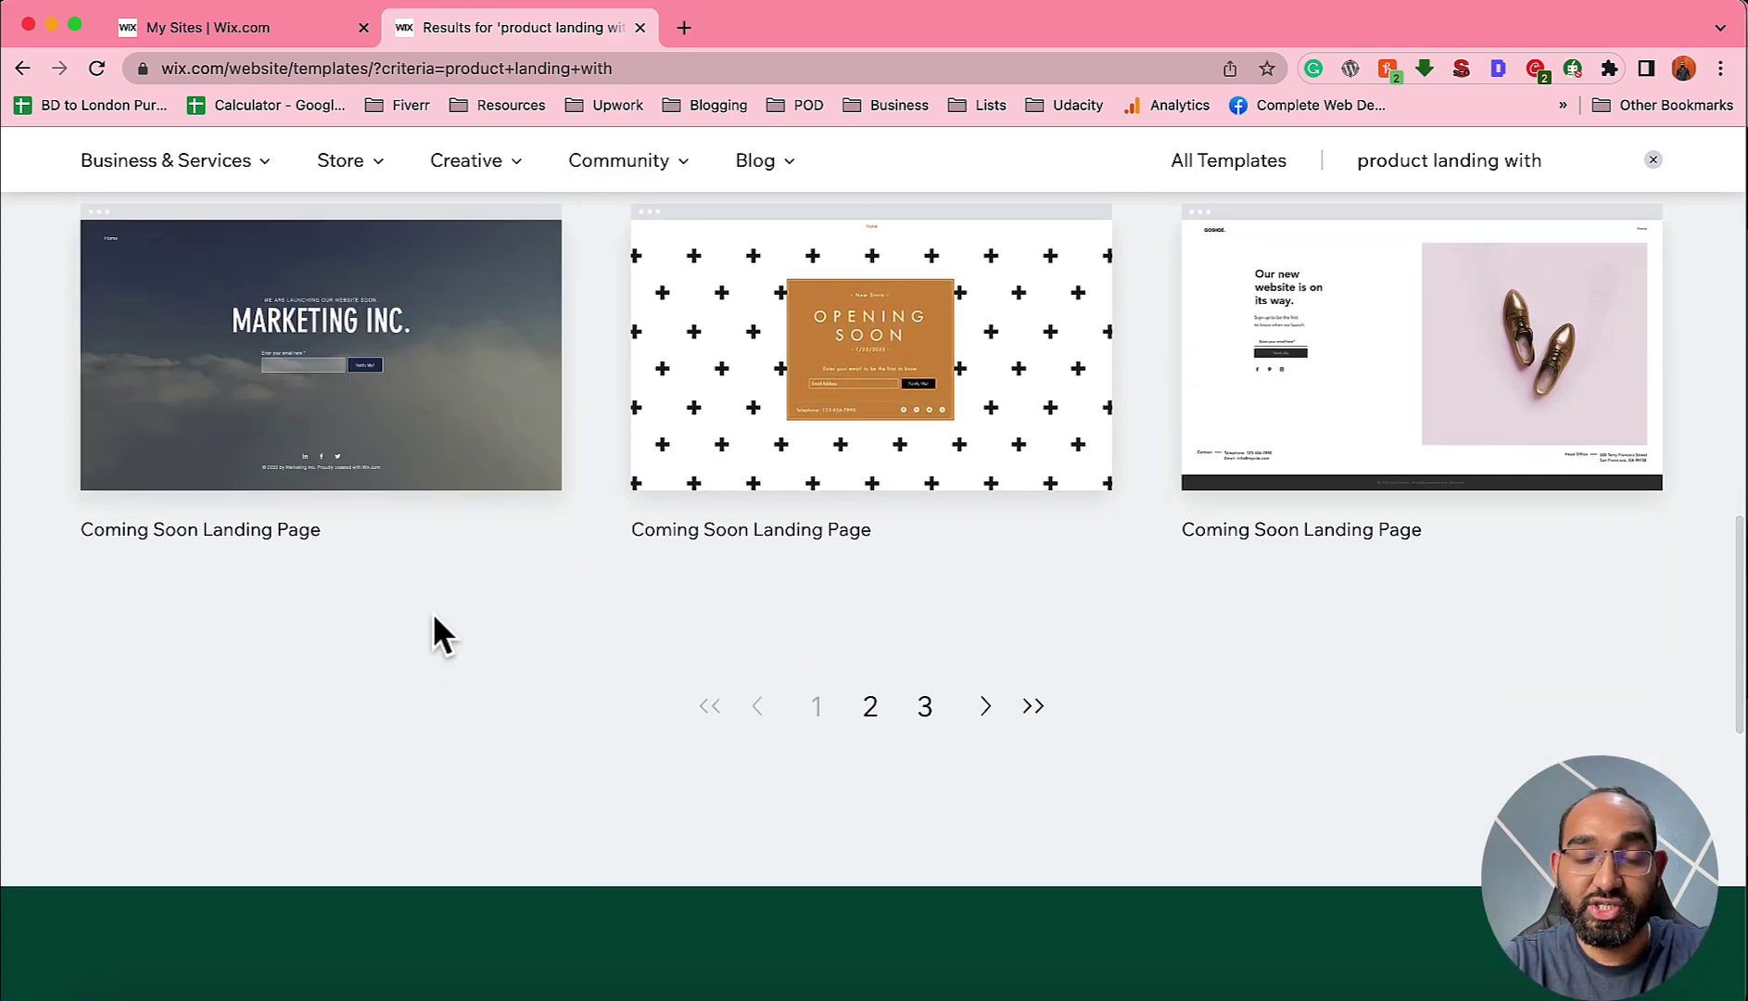
scroll(433, 613, "up", 20)
scroll(131, 683, "down", 2)
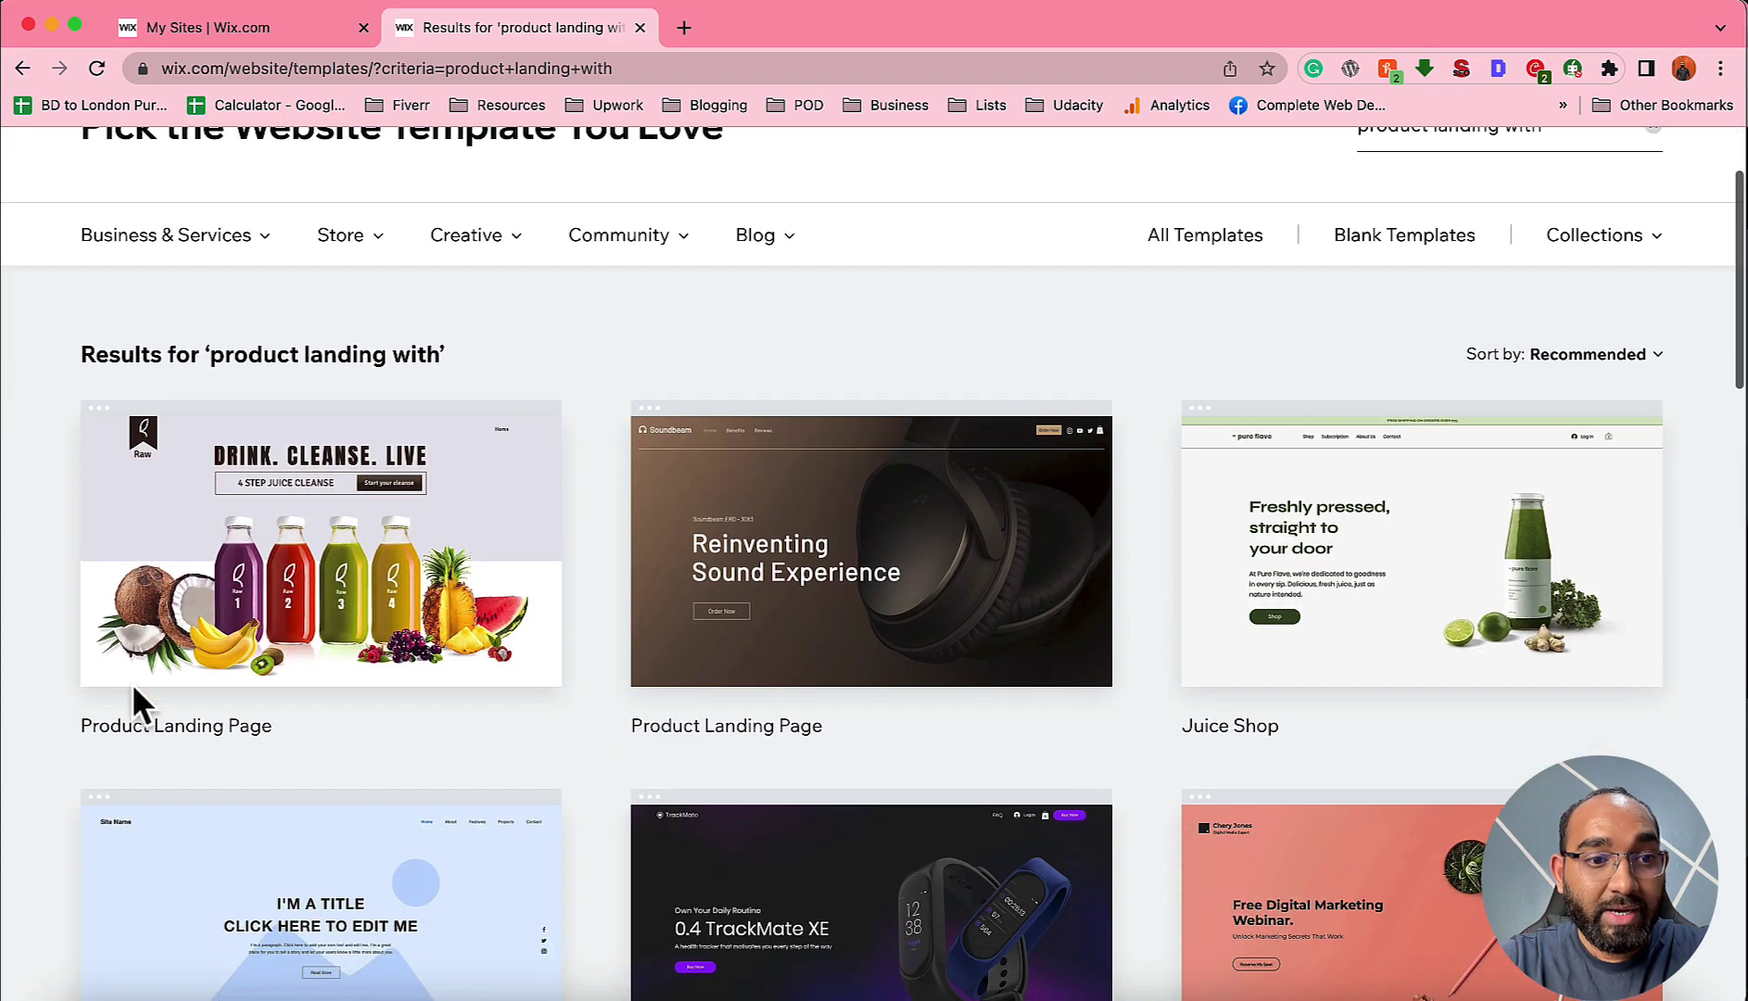
mouse_move(281, 612)
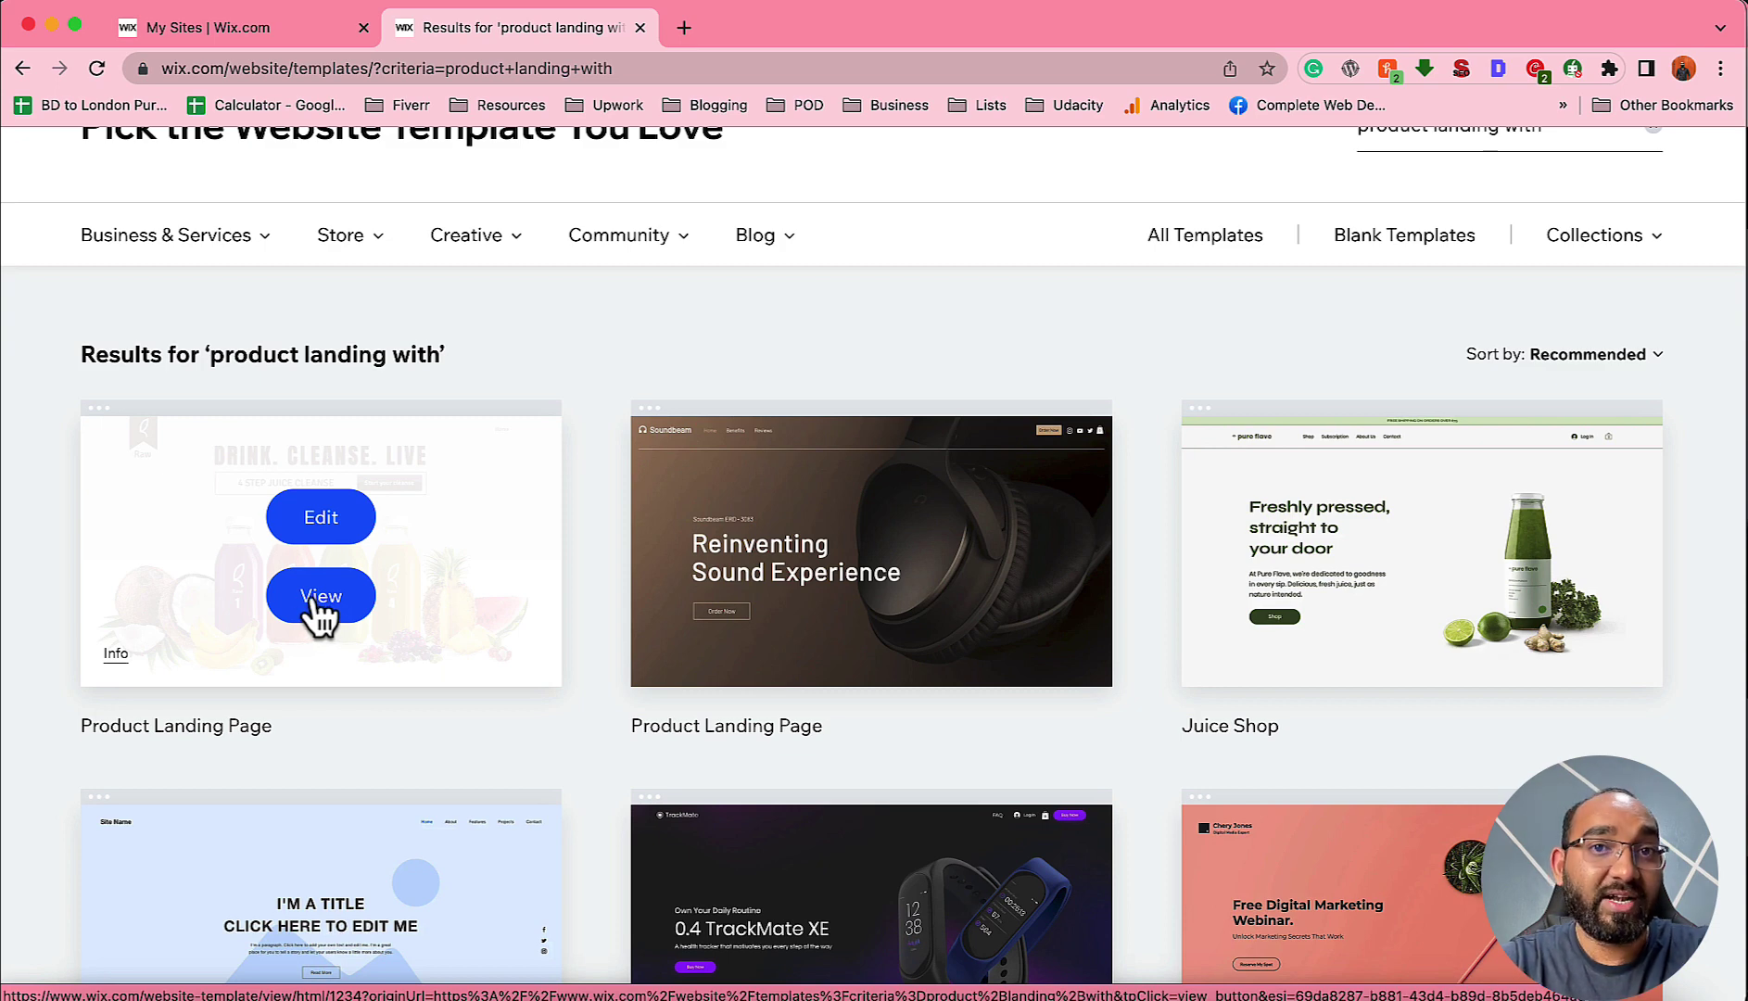
Preview the Product Landing Page template and scroll through its desktop layout.
left_click(313, 598)
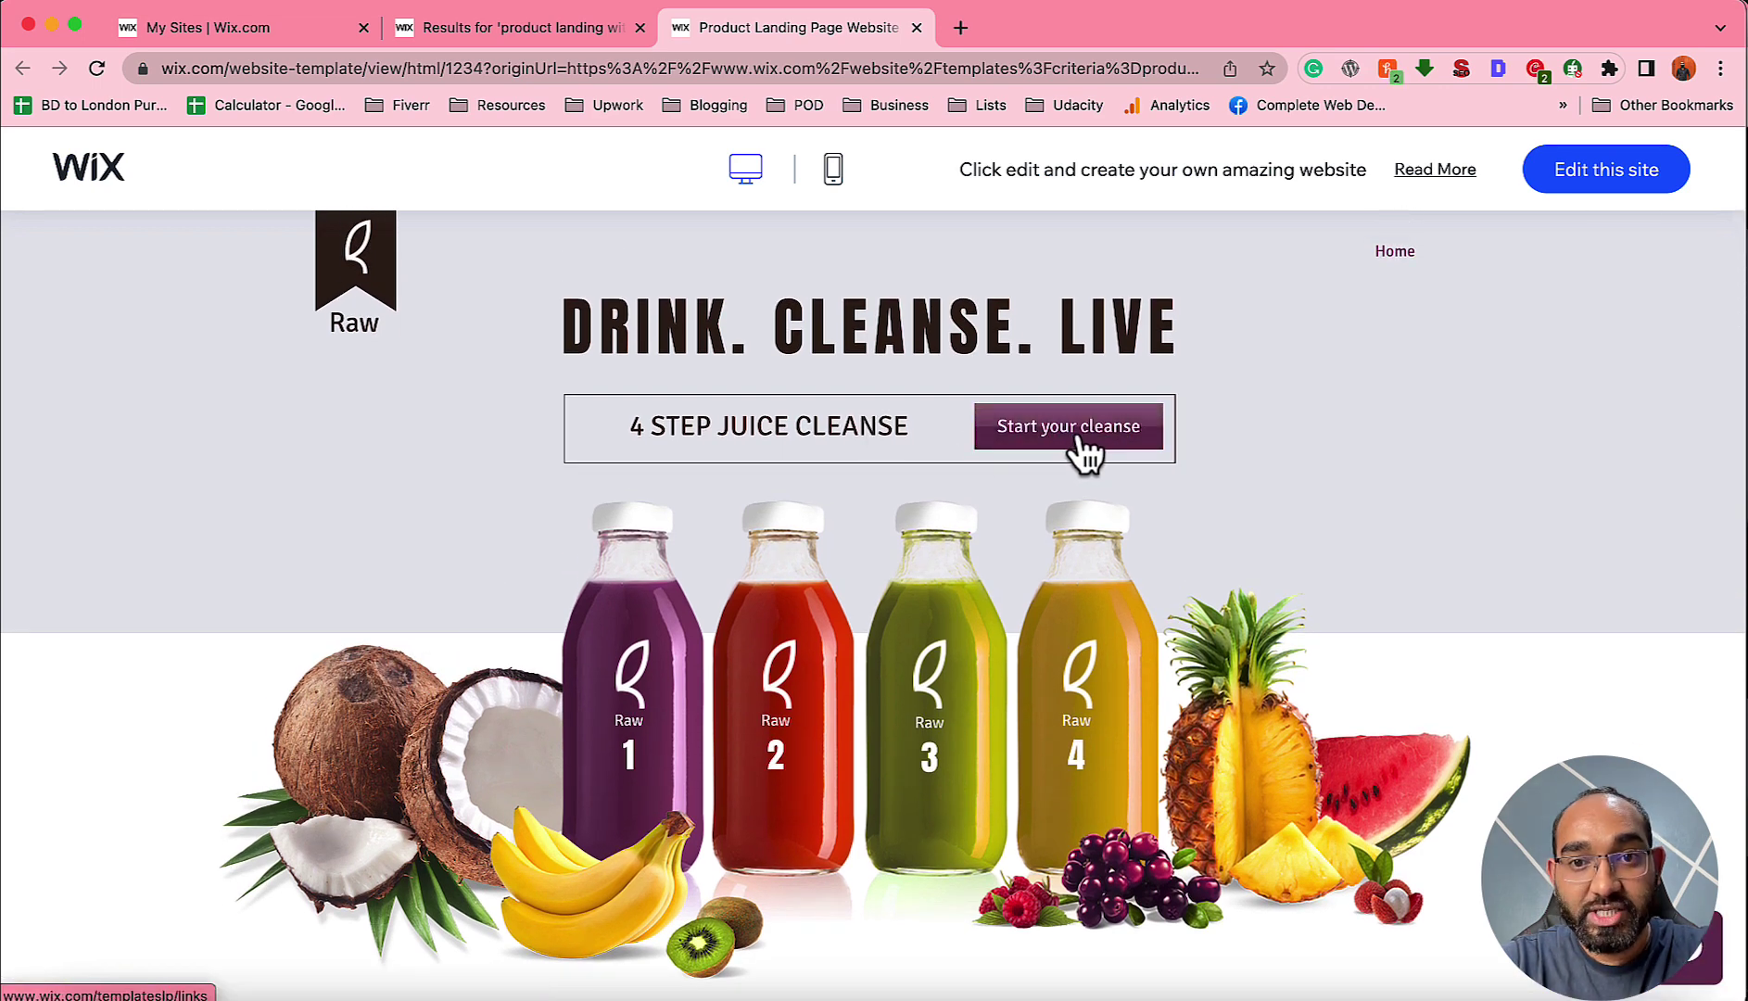
scroll(1069, 545, "down", 3)
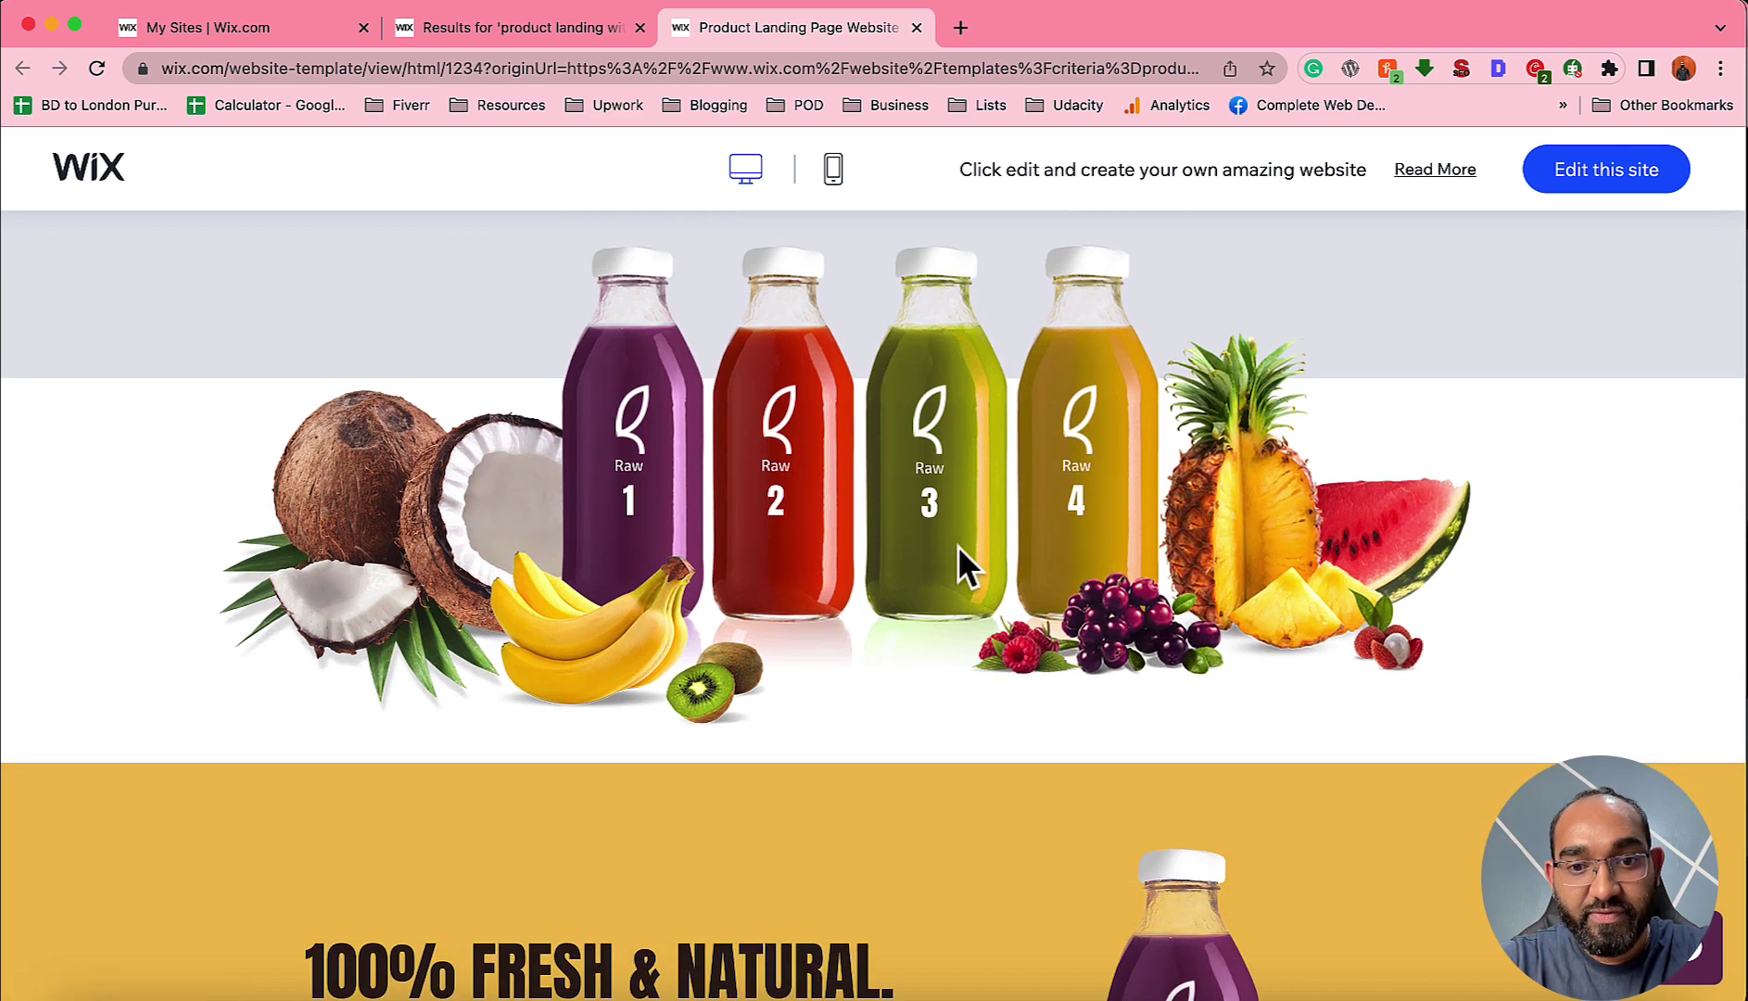
scroll(958, 545, "down", 4)
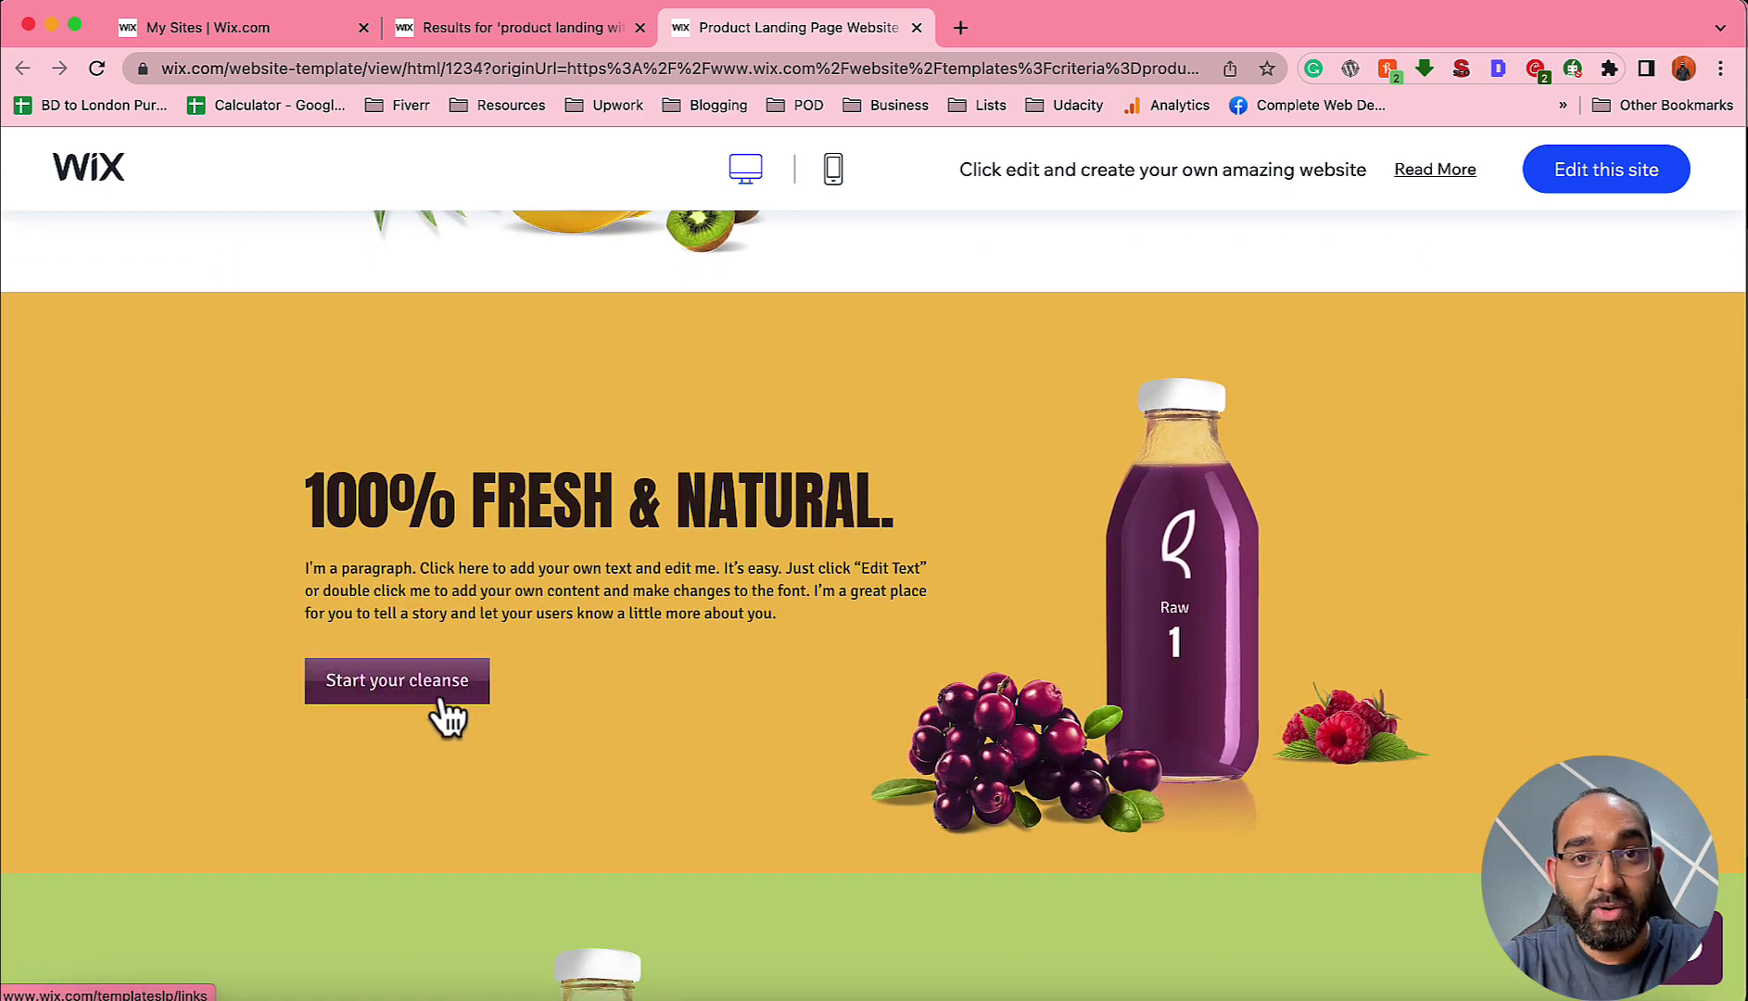
scroll(423, 718, "down", 8)
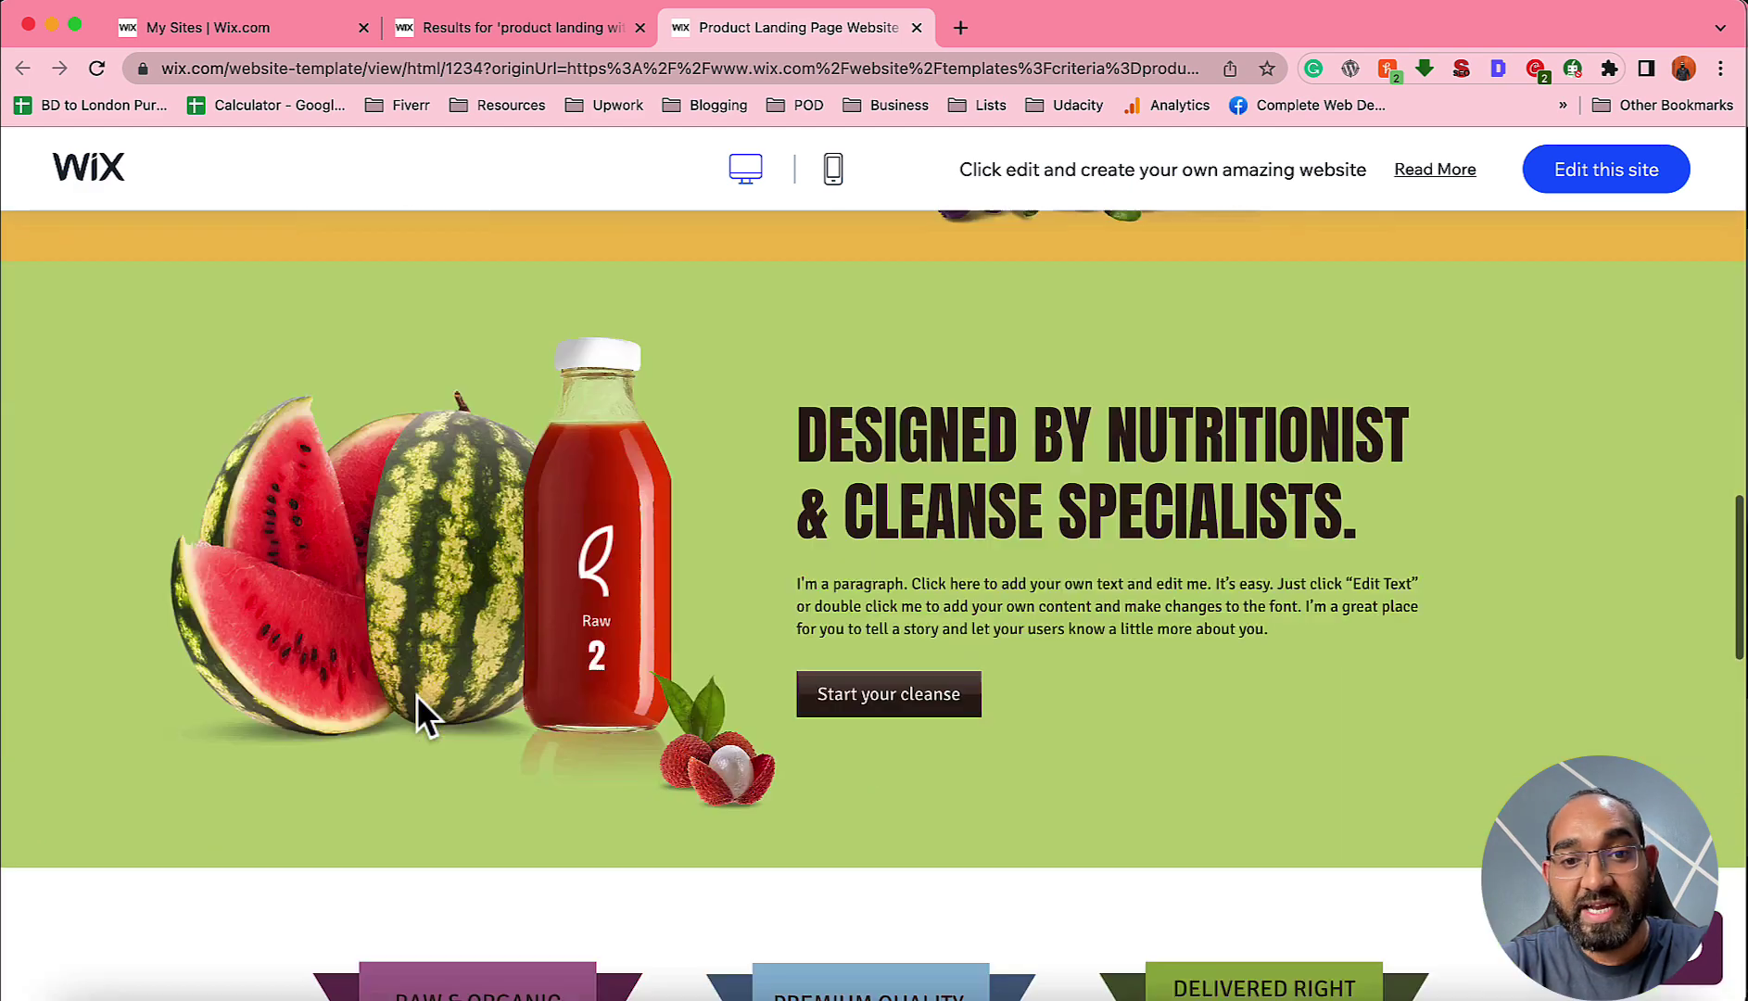
scroll(866, 582, "down", 1)
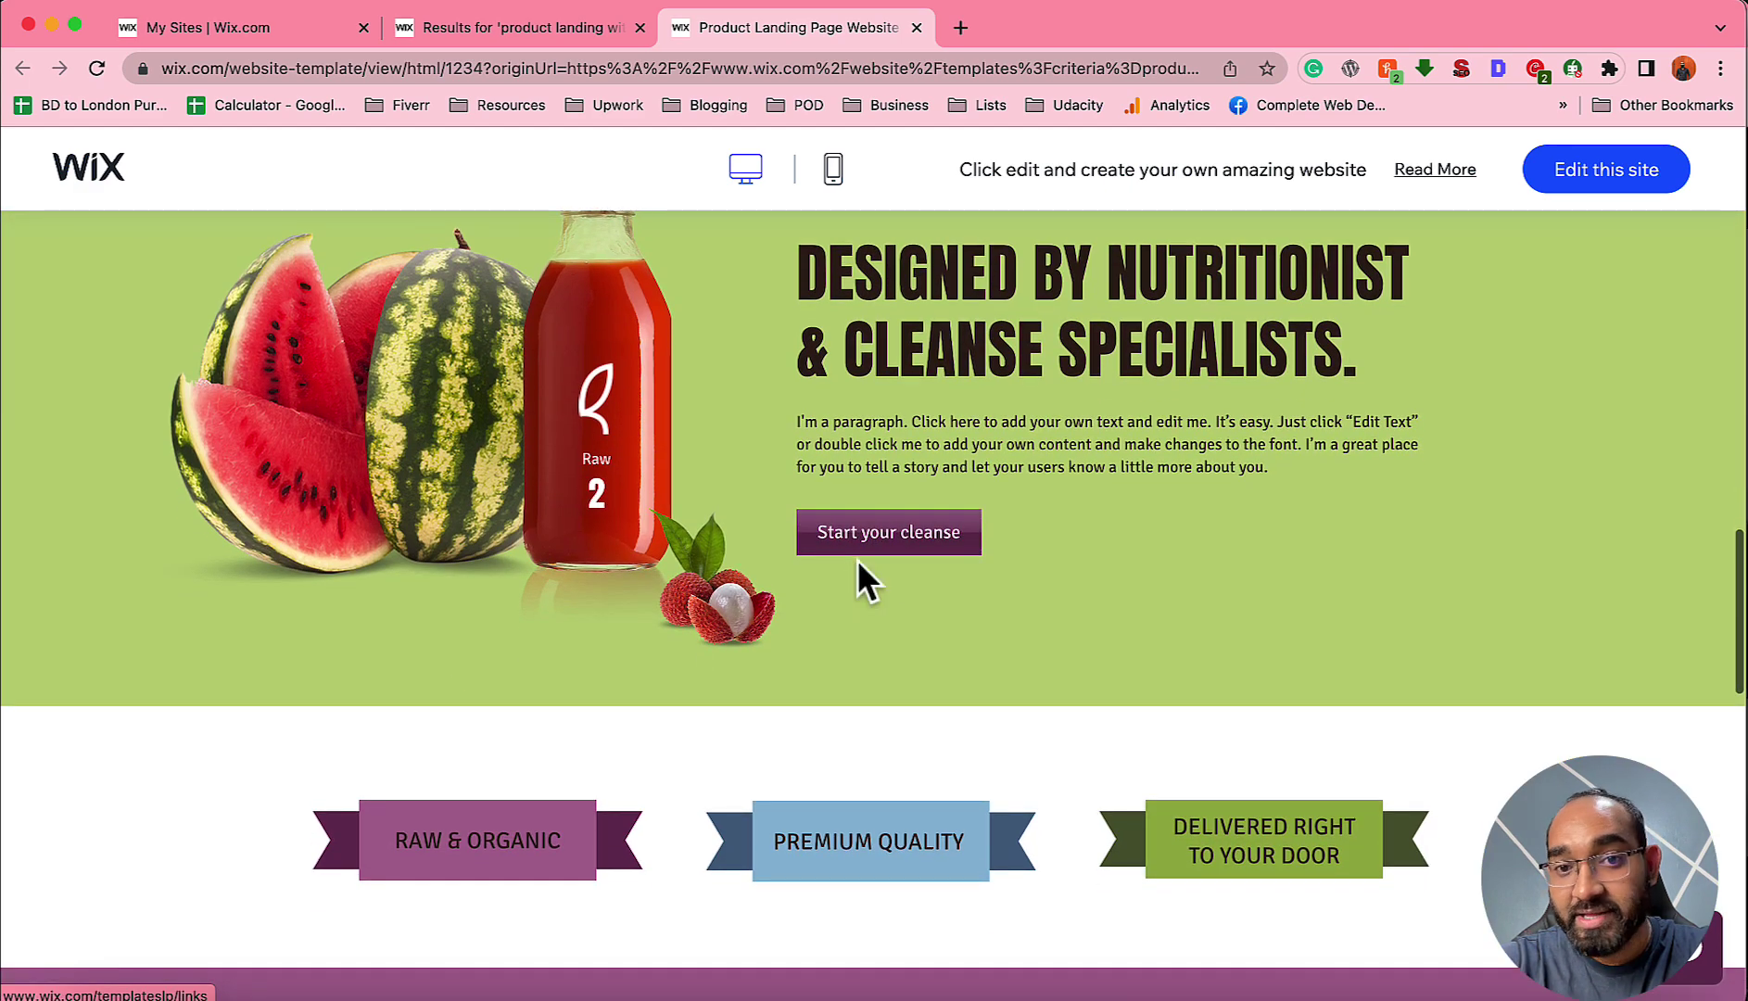
scroll(838, 615, "down", 10)
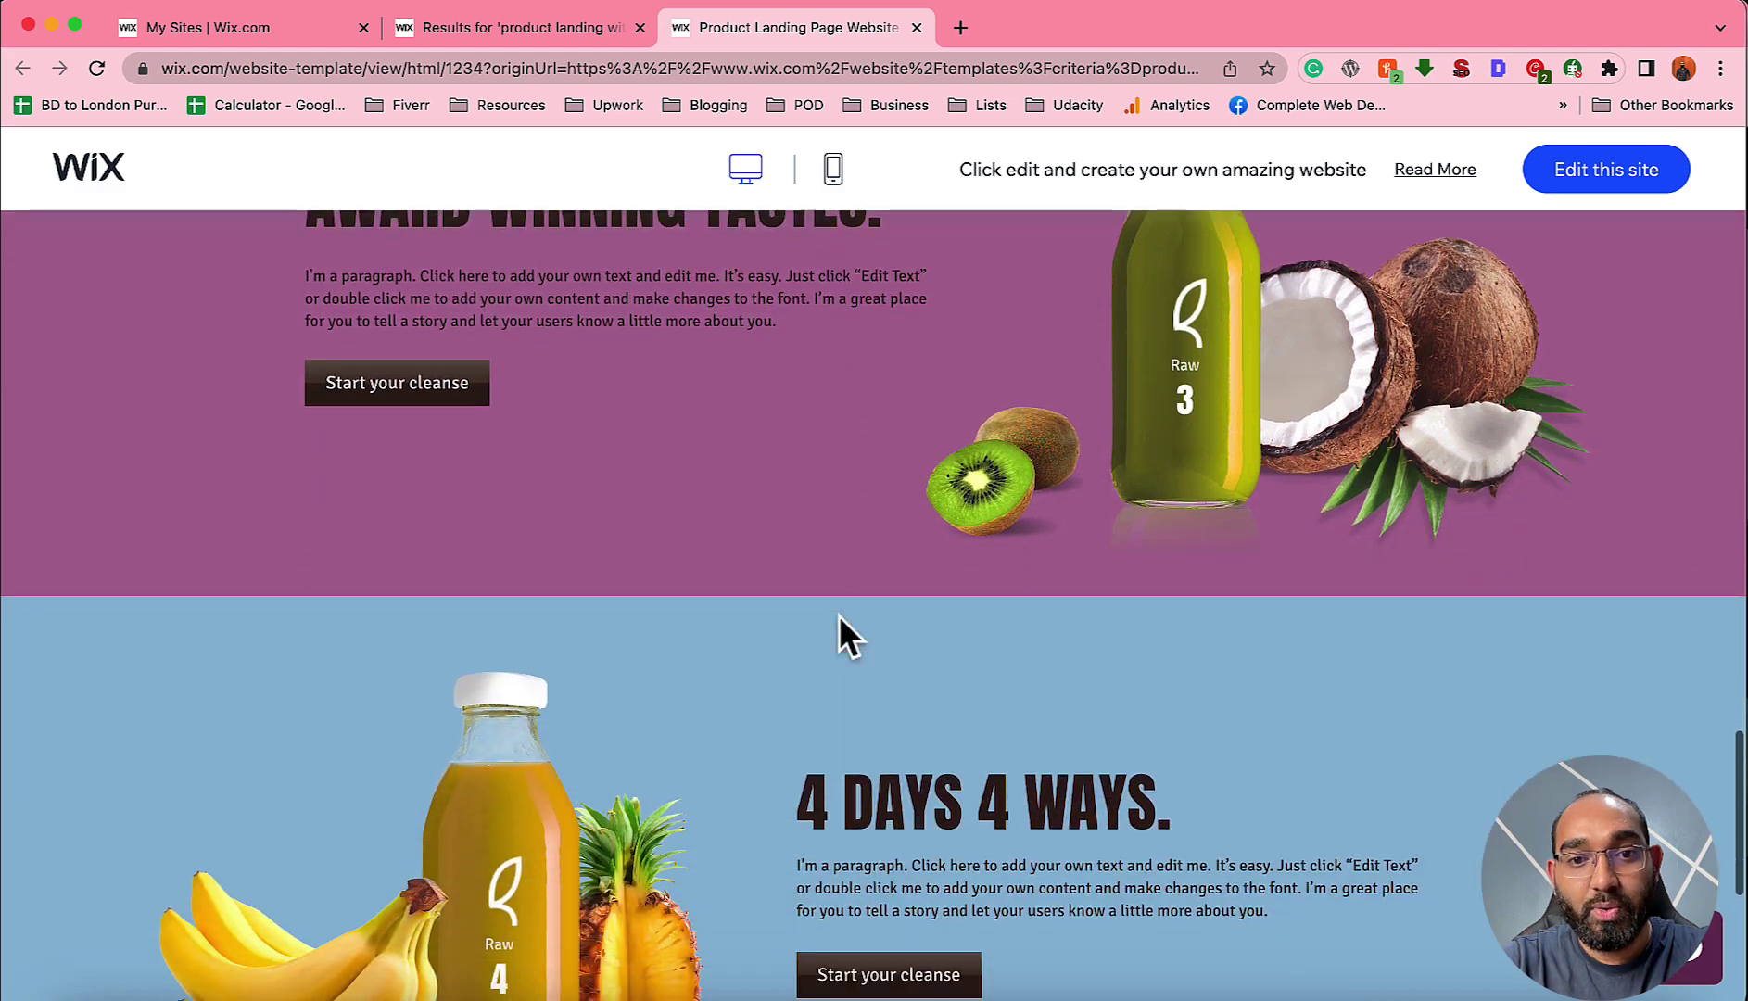
scroll(839, 615, "up", 15)
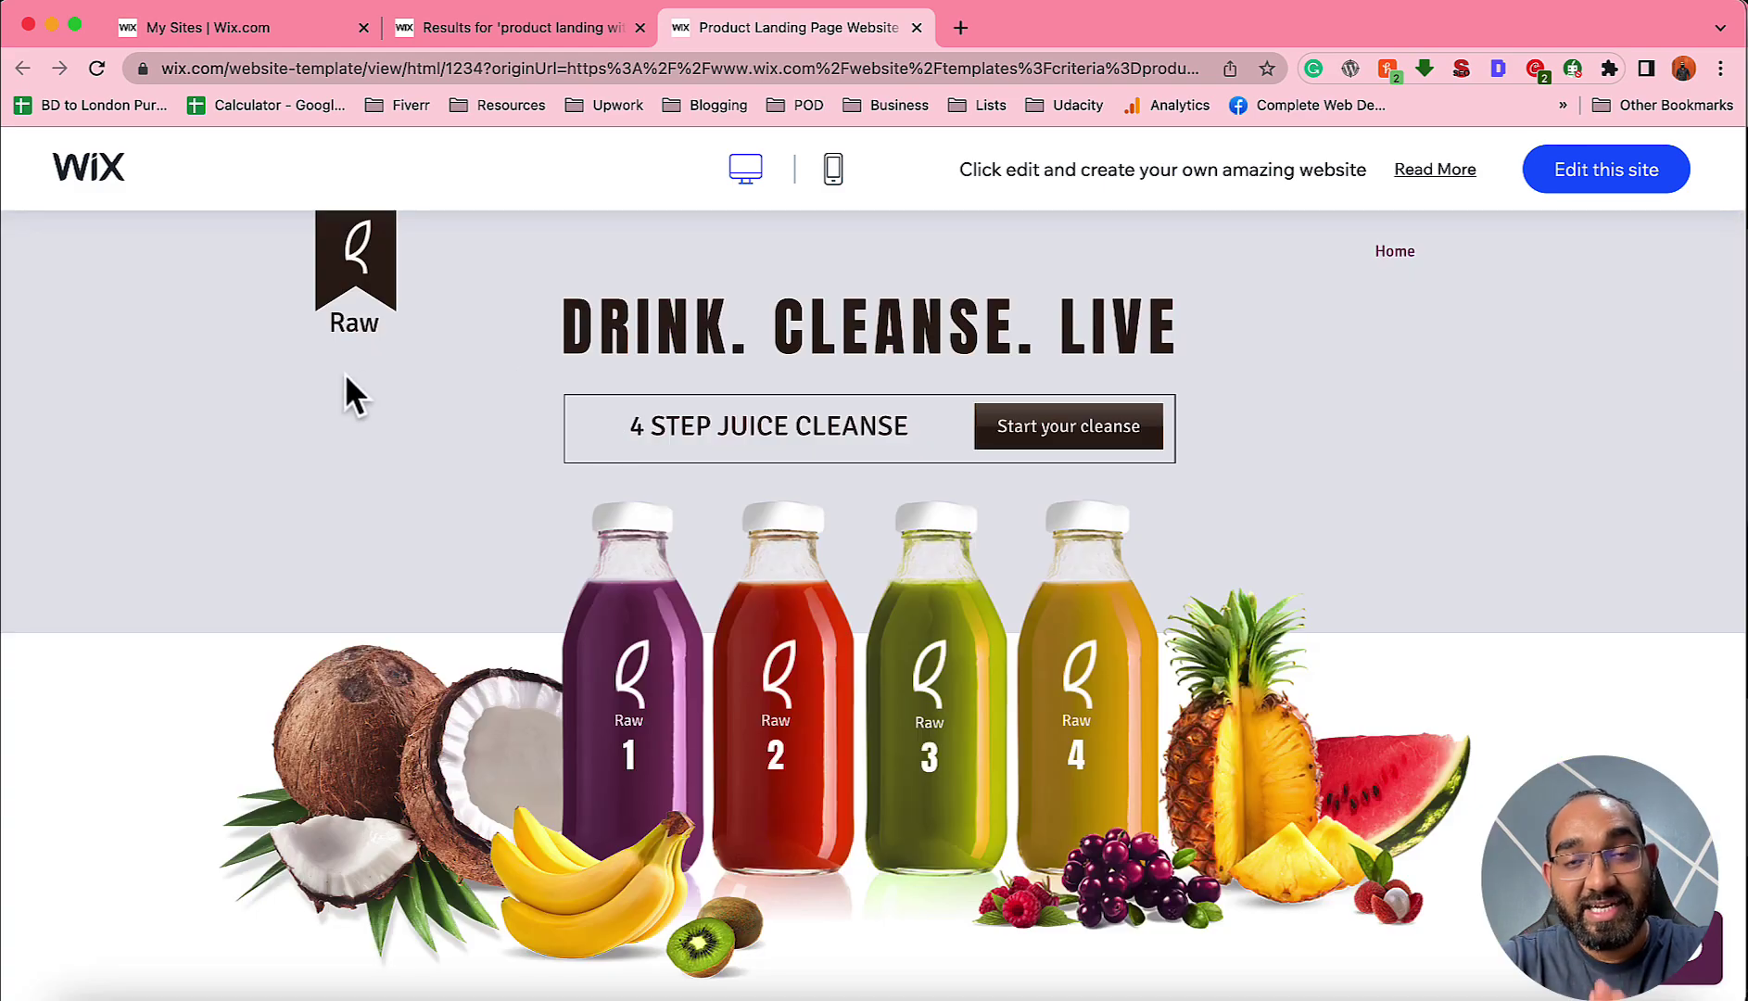
Check the template's mobile layout, then return the preview to desktop view.
left_click(833, 173)
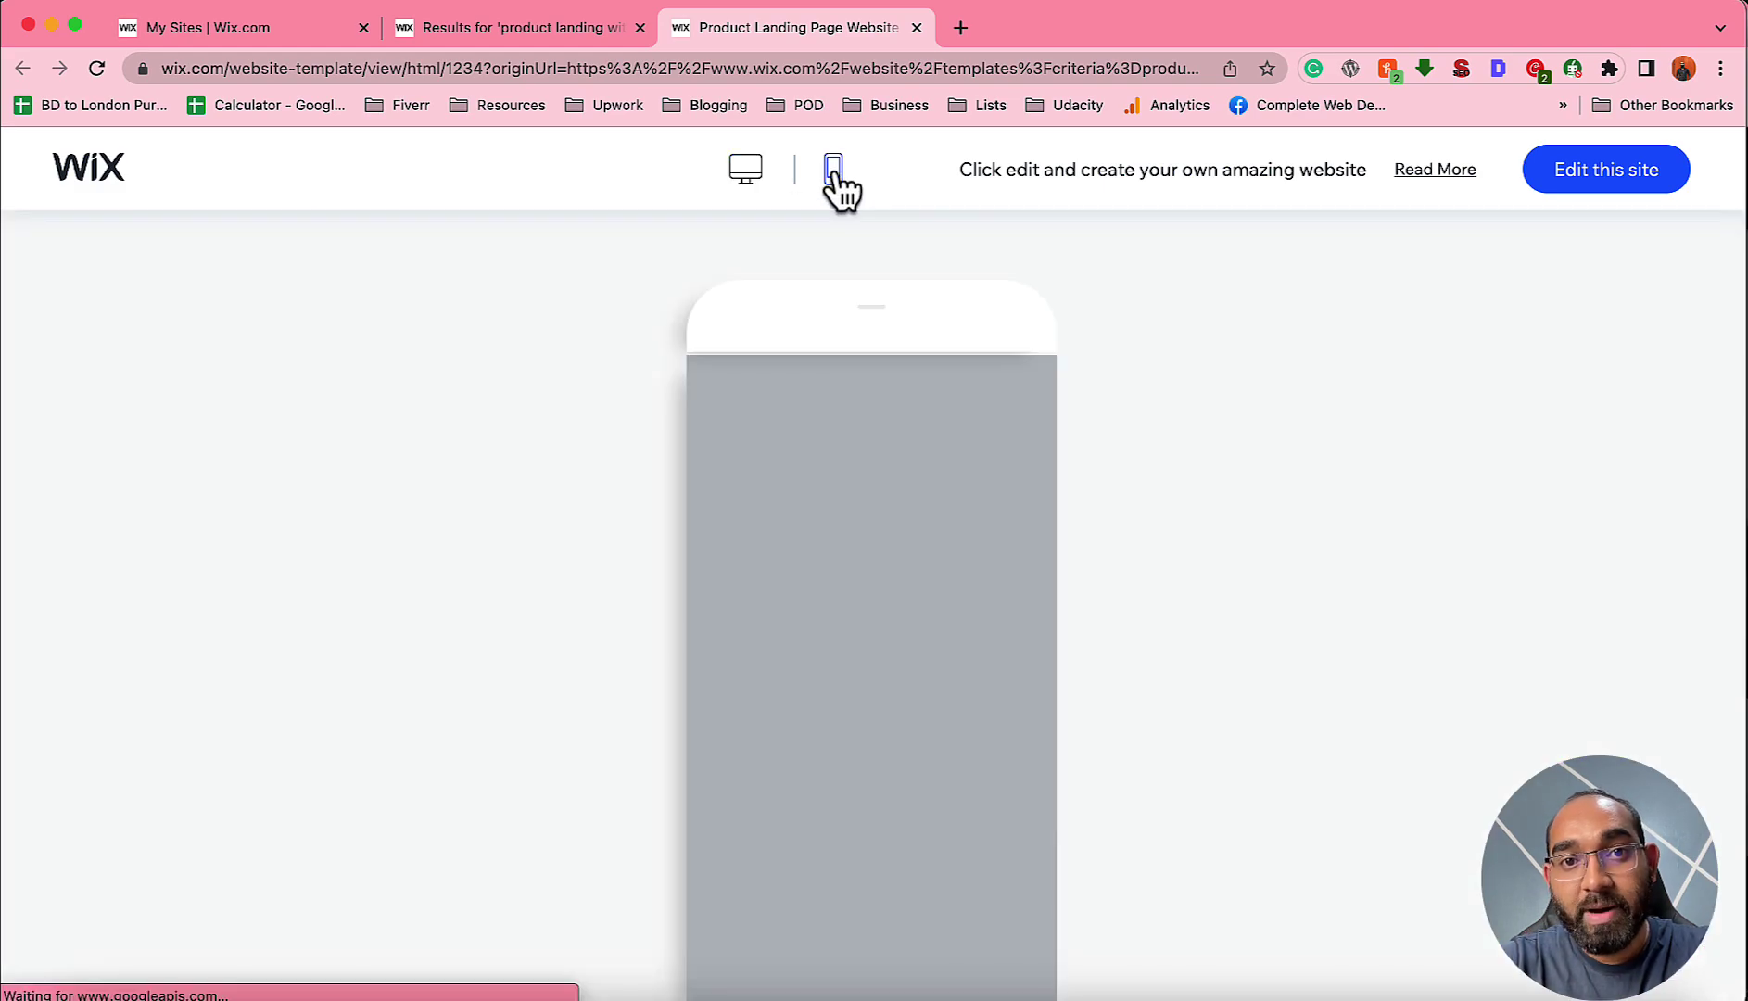
scroll(877, 547, "down", 5)
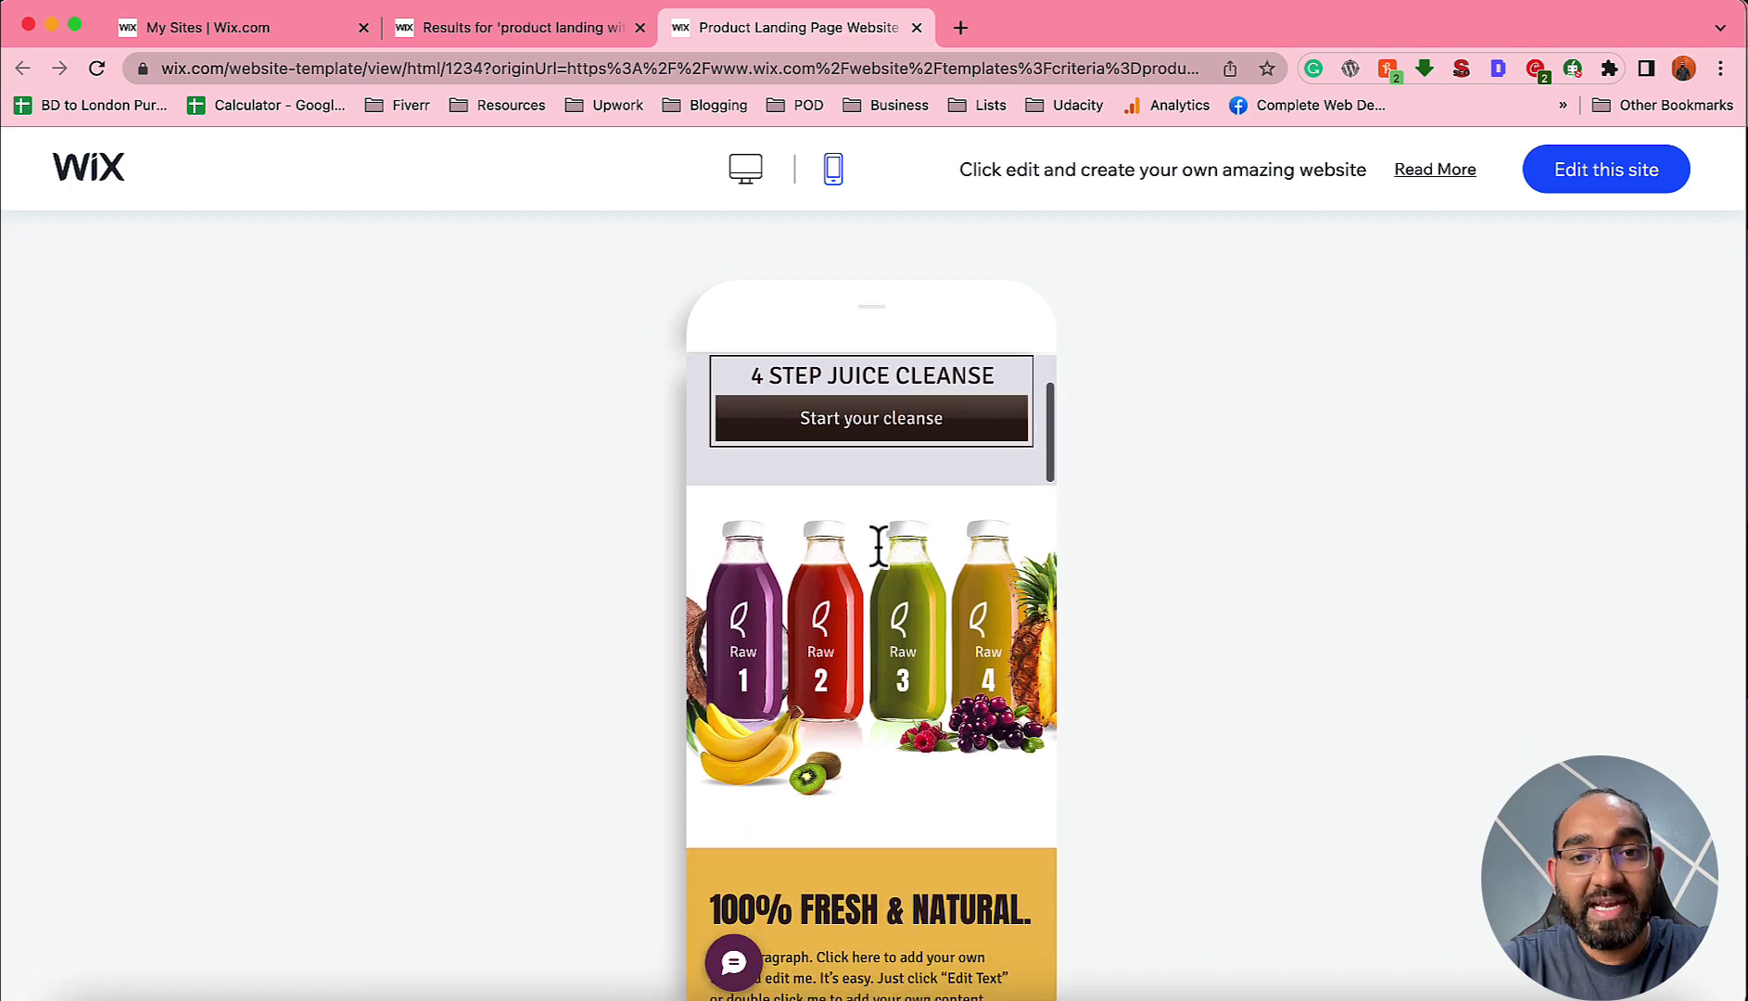
scroll(877, 547, "down", 8)
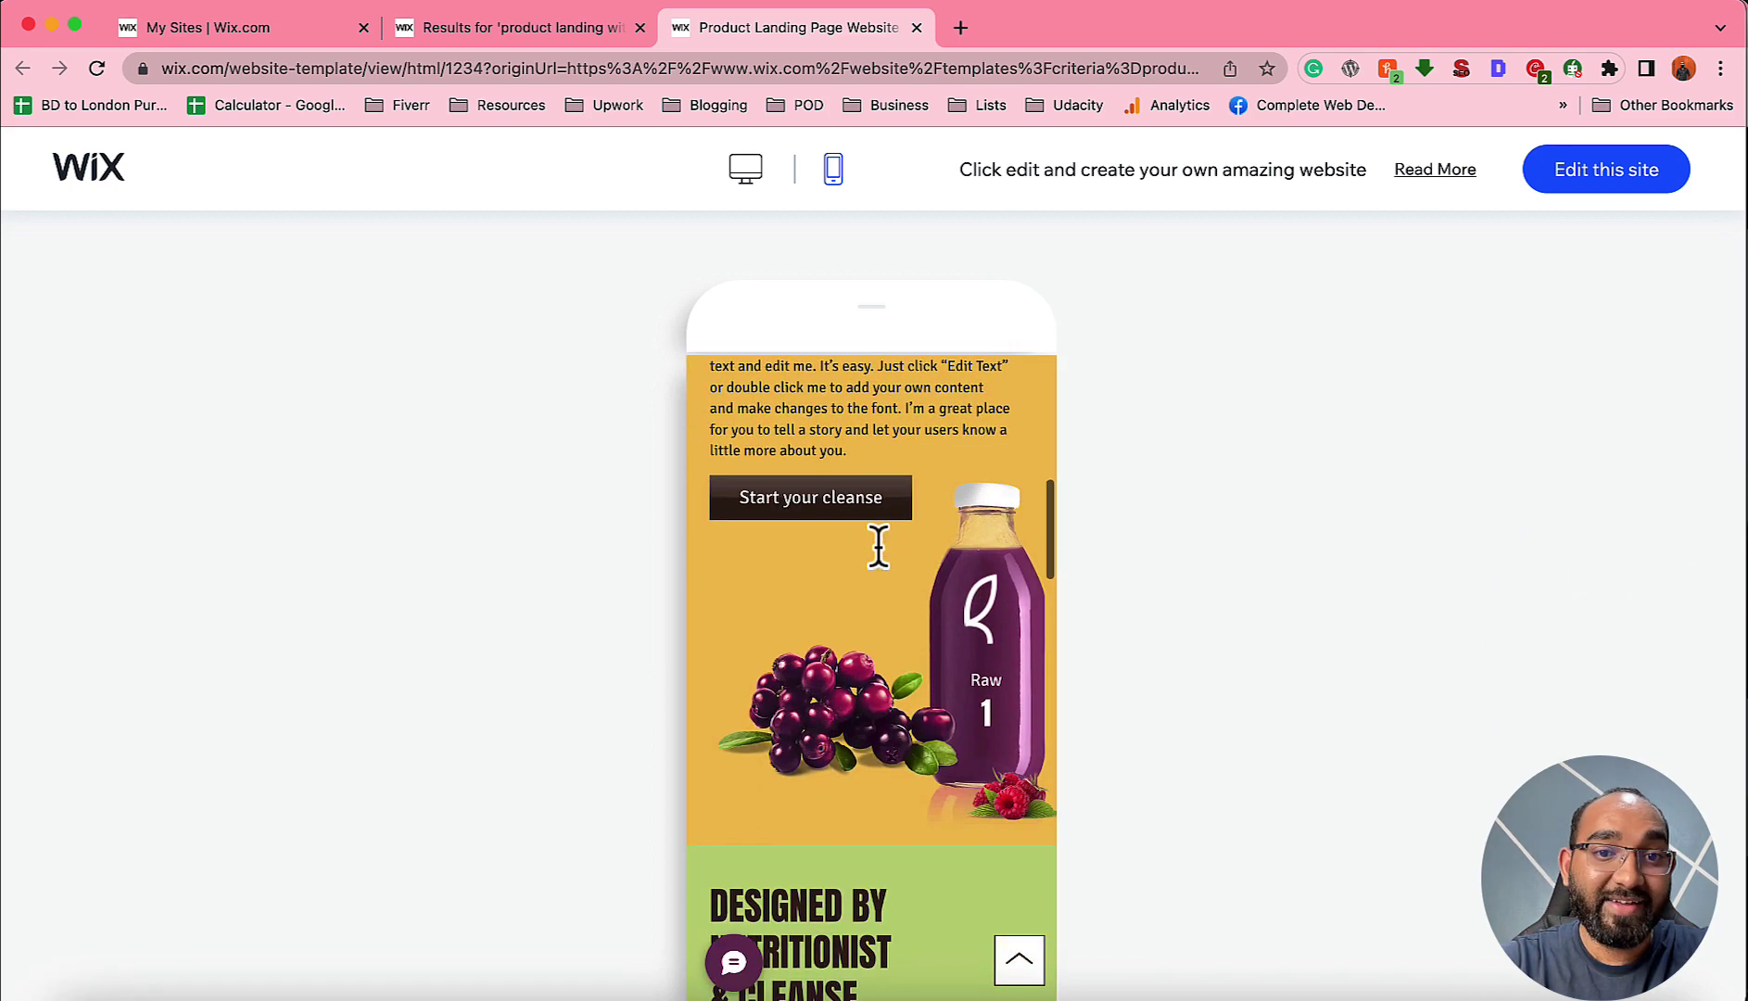
scroll(862, 683, "down", 4)
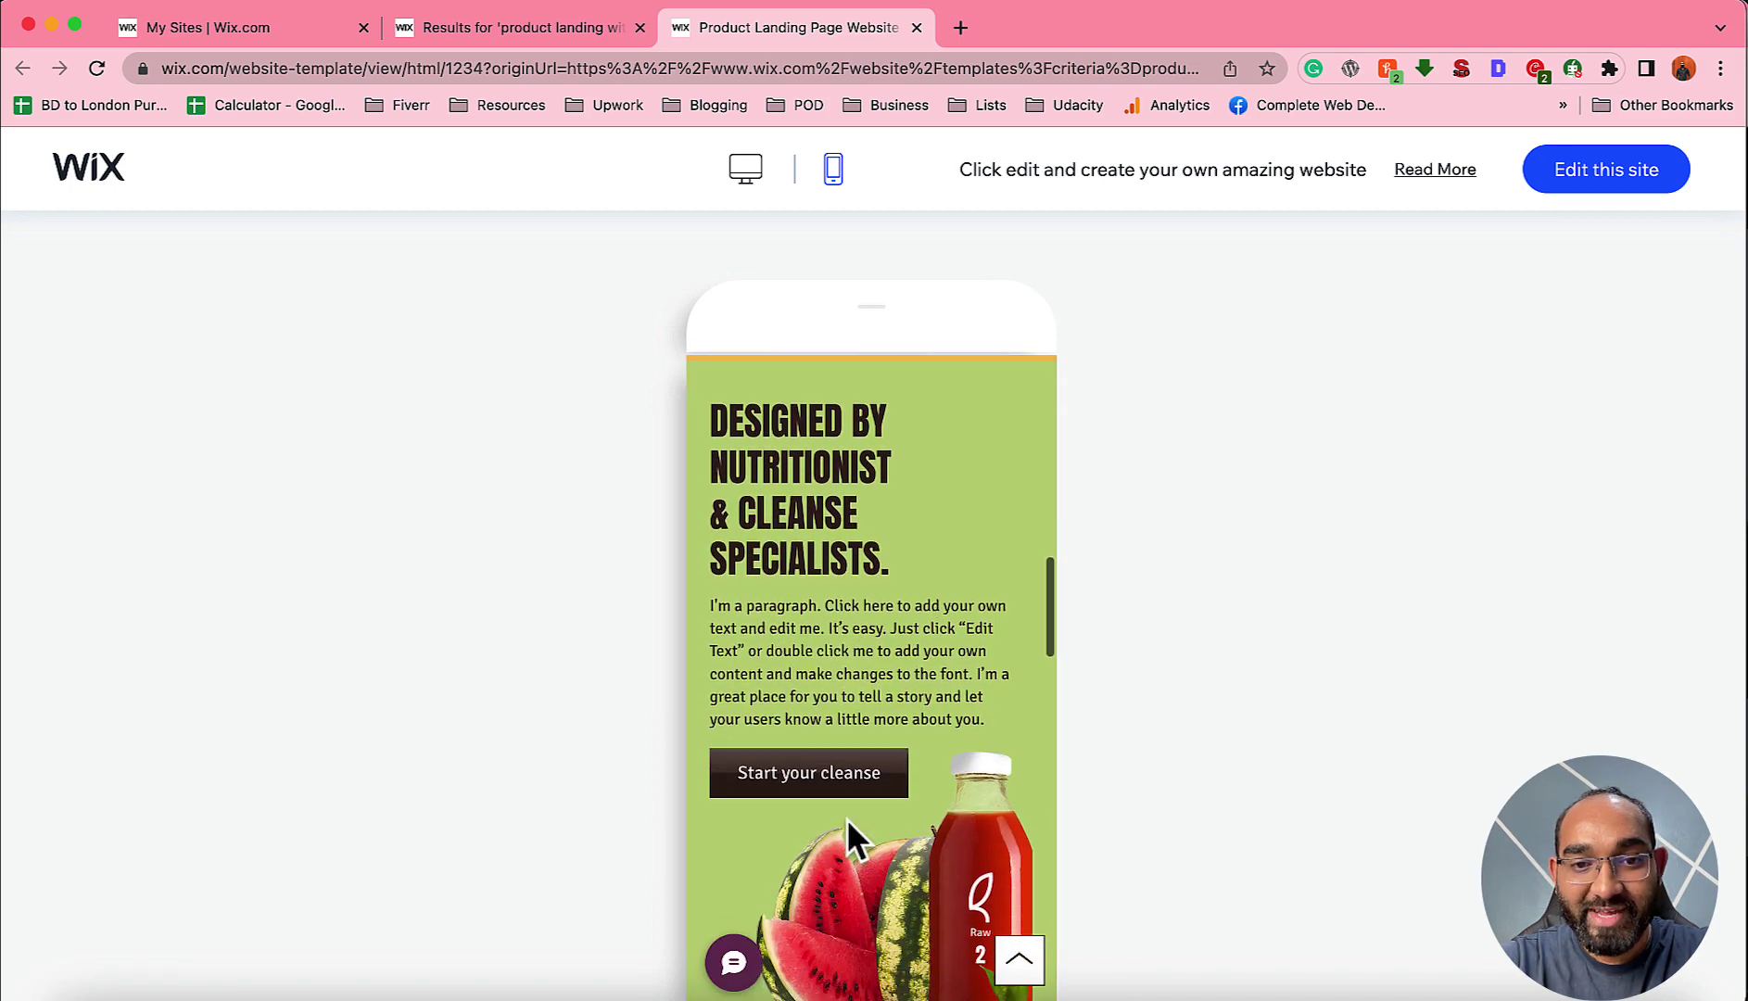
scroll(874, 733, "down", 8)
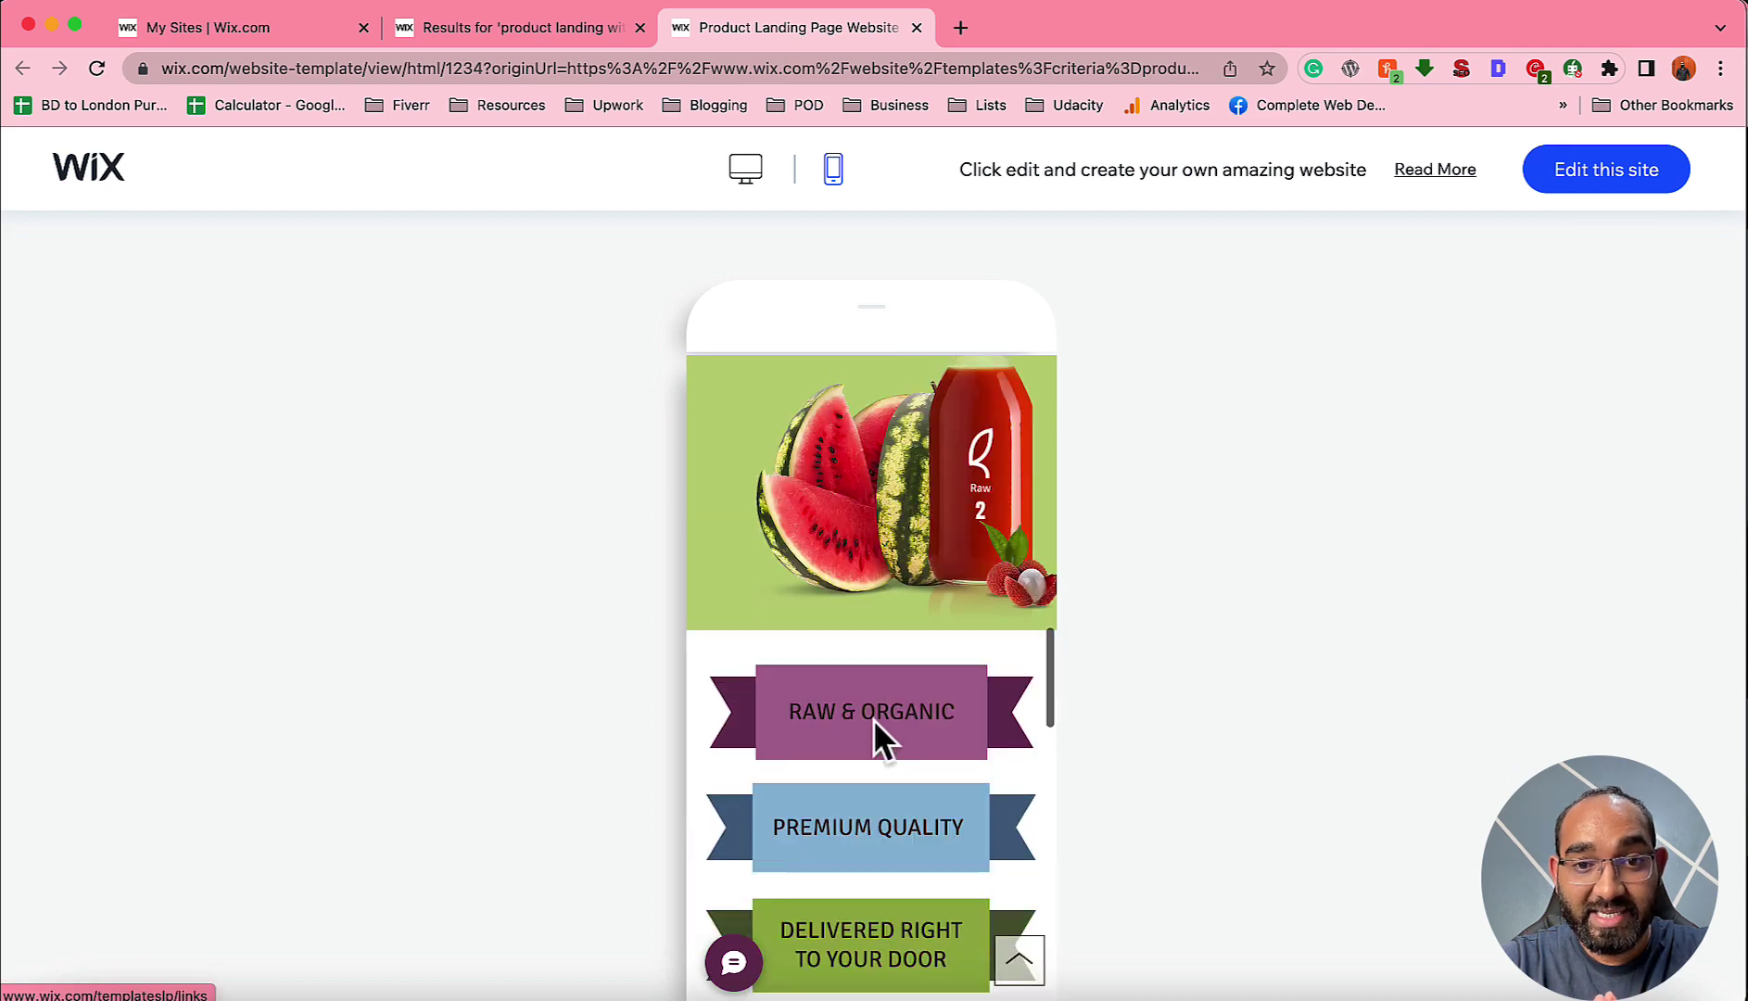
scroll(858, 779, "up", 15)
scroll(881, 723, "up", 6)
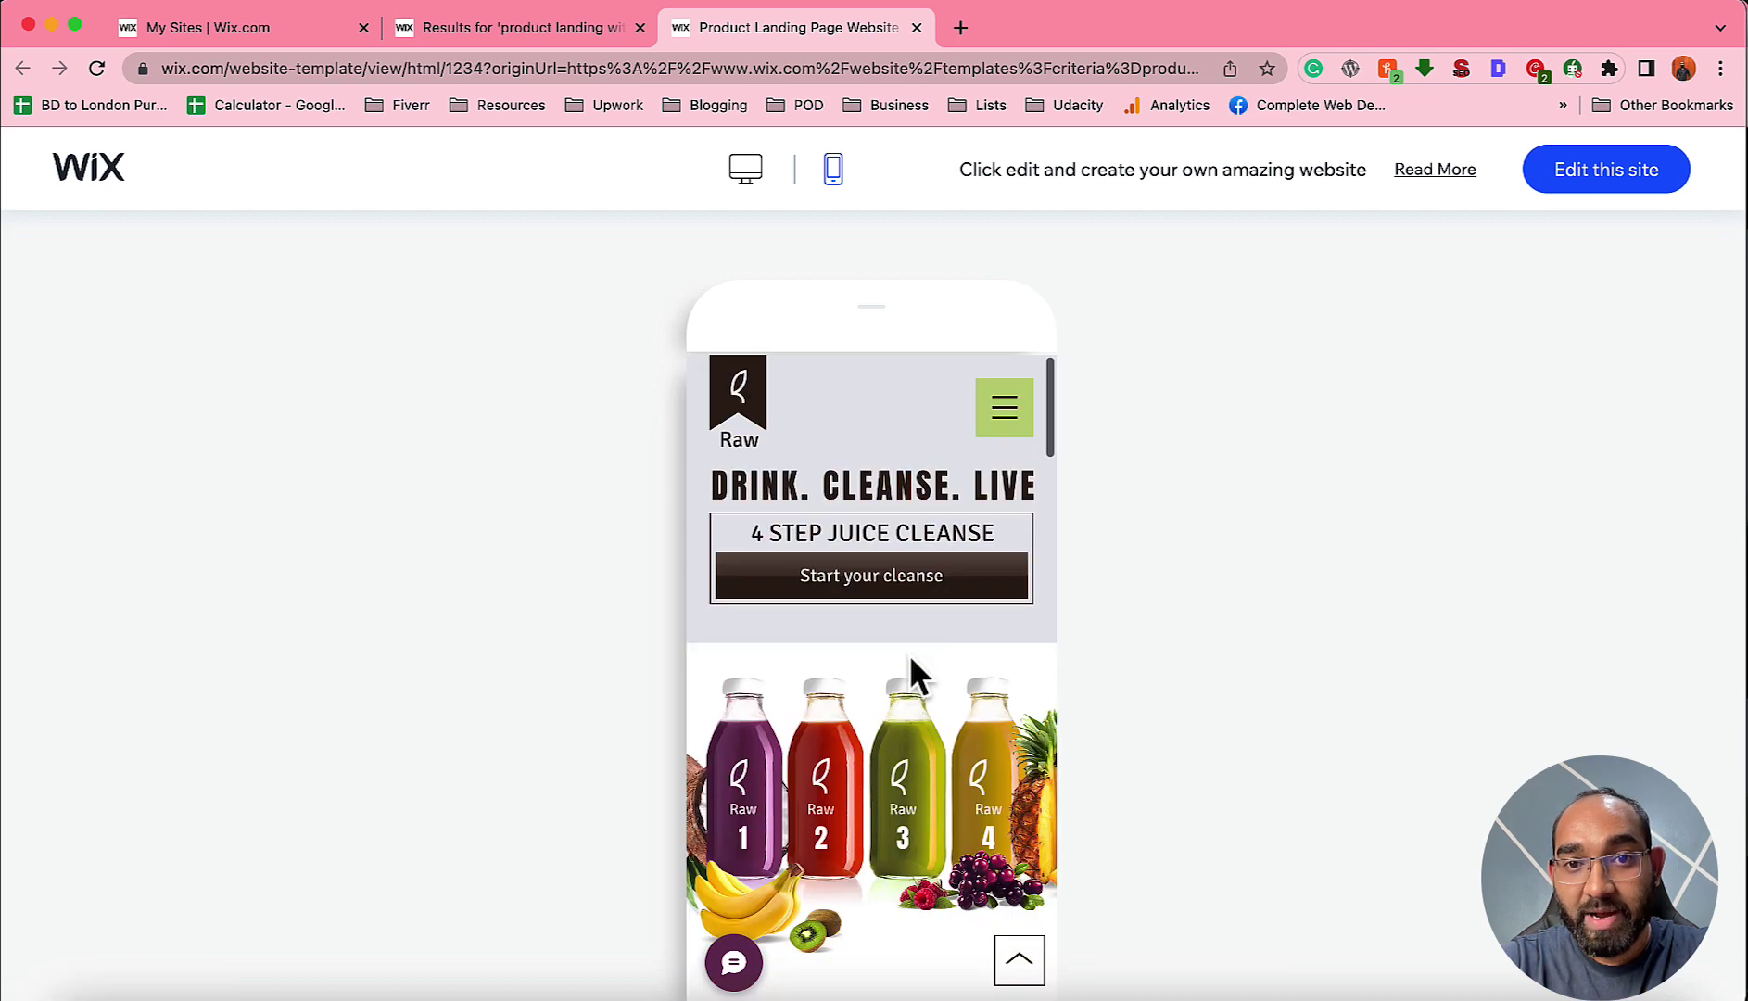
left_click(744, 182)
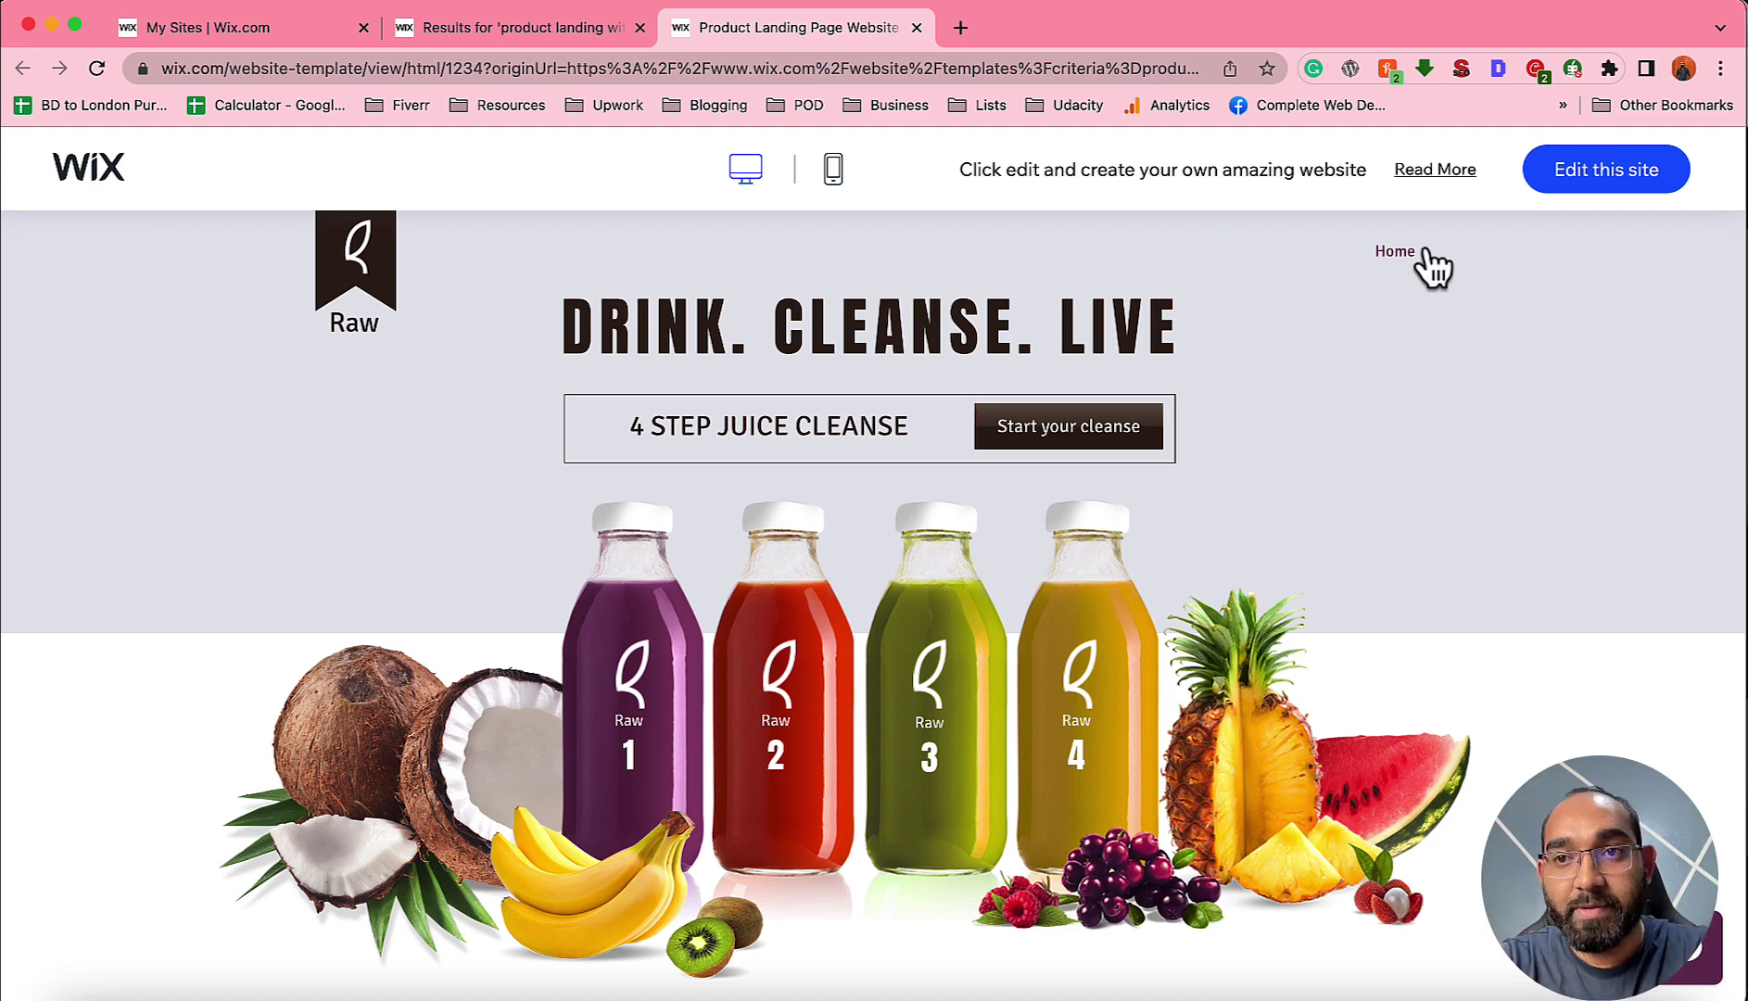
Edit the template in the Wix editor, zoom to 100%, and select the '100% FRESH & NATURAL.' heading.
left_click(1603, 180)
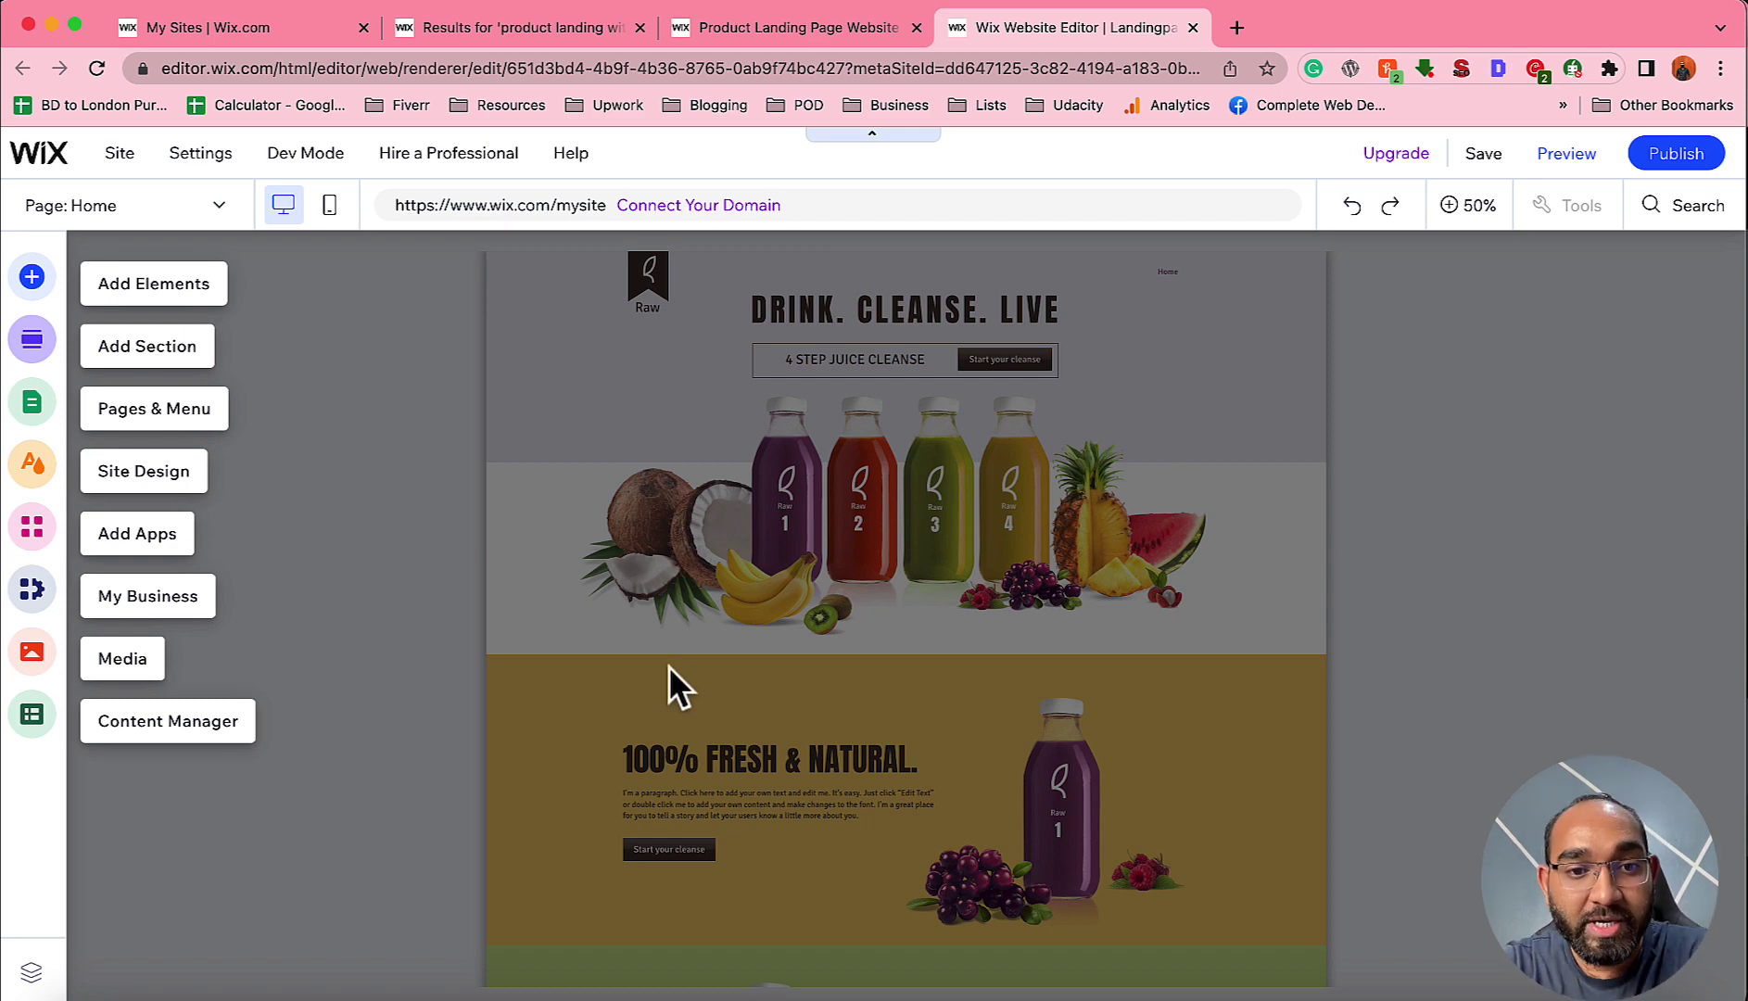
scroll(676, 696, "down", 2)
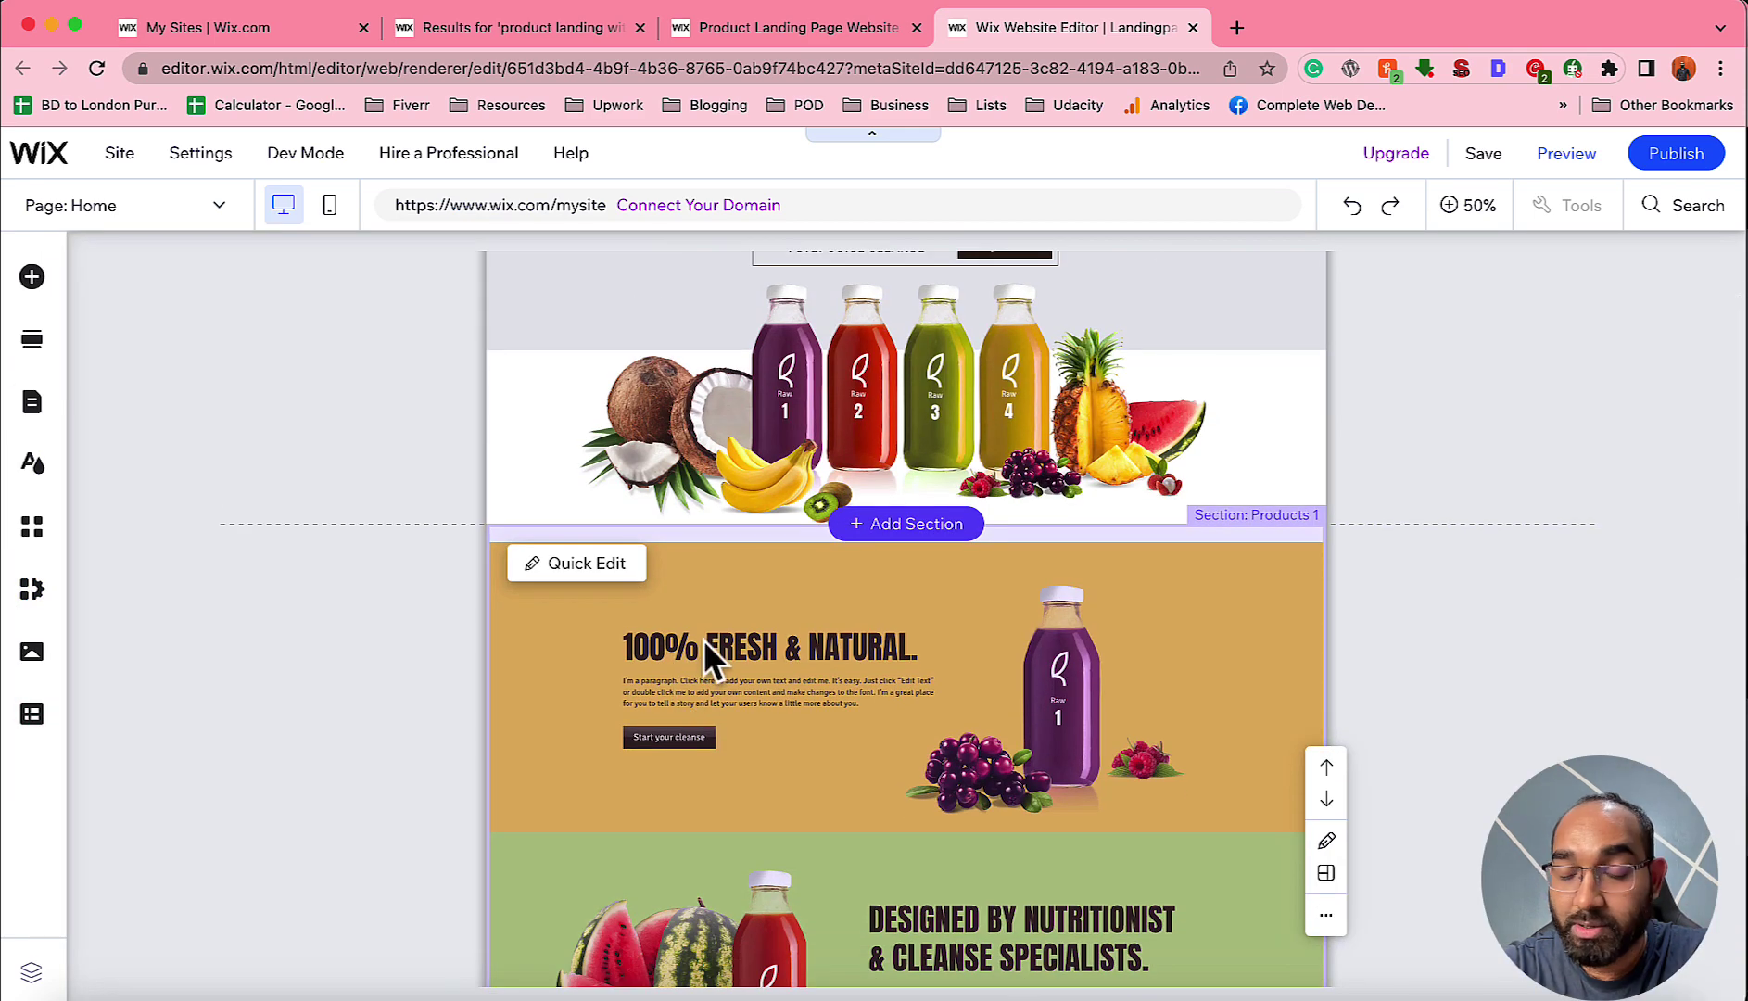
left_click(703, 640)
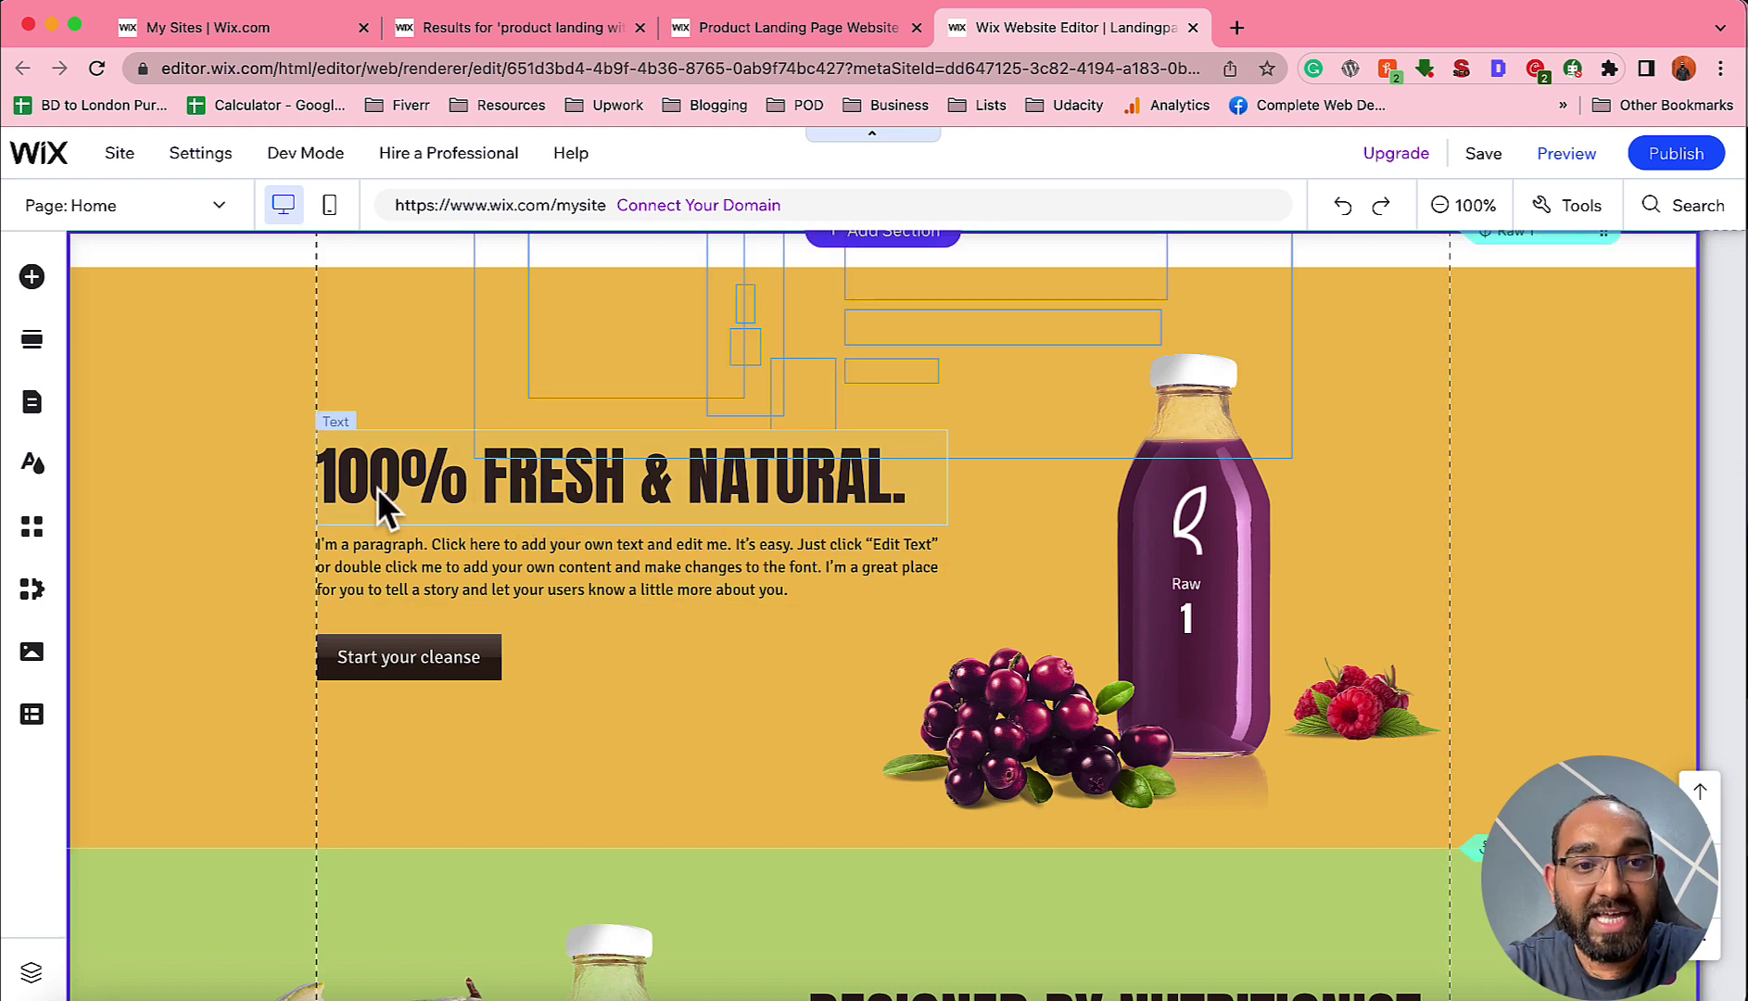
left_click(586, 485)
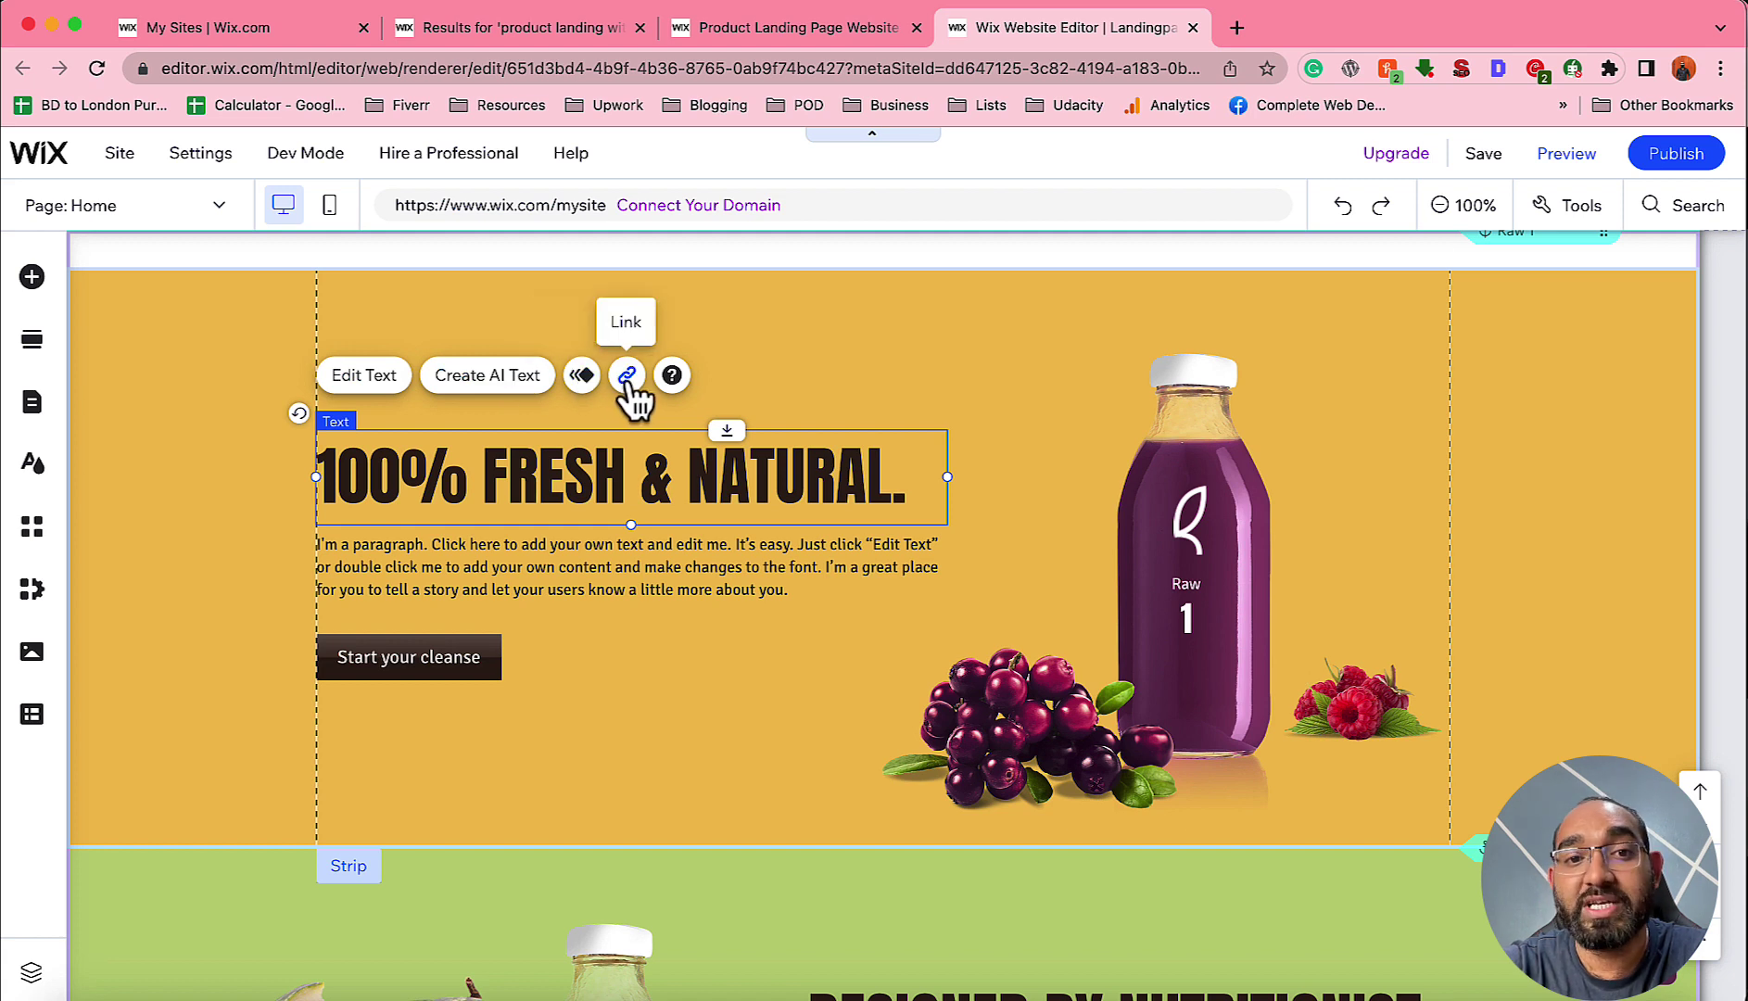
Replace 'FRESH & NATURAL.' in the yellow section's heading with 'ORGANIC'.
double_click(523, 472)
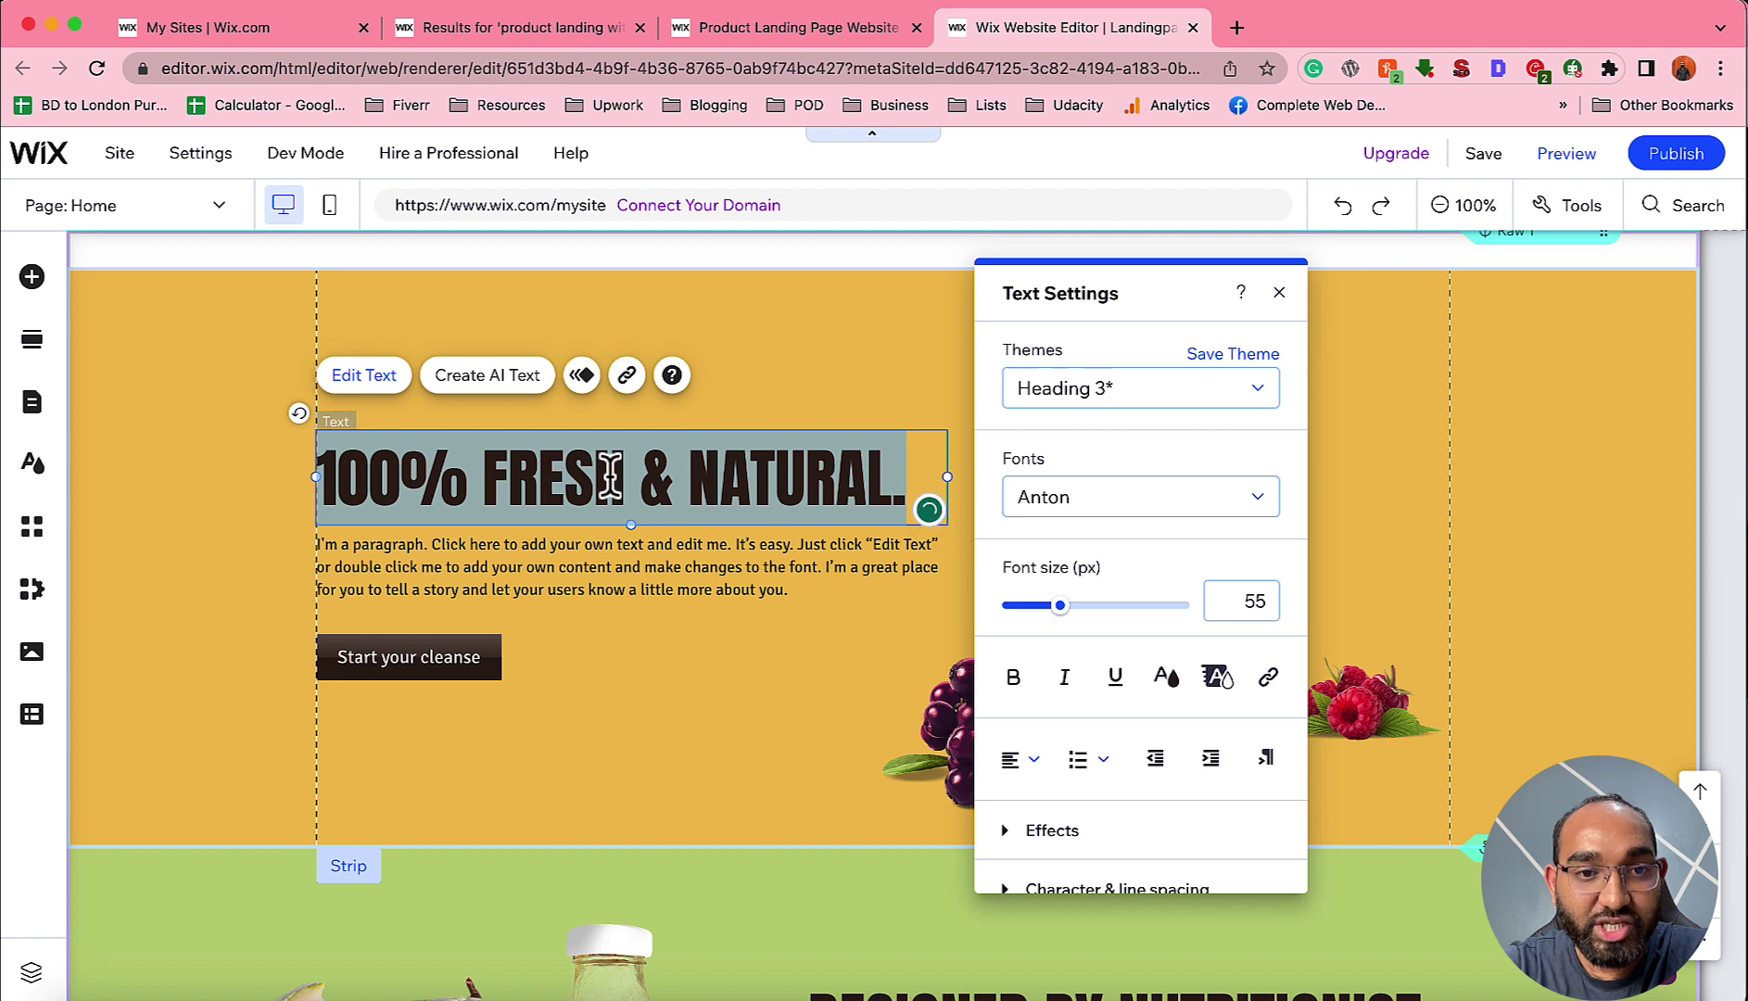
left_click_drag(641, 477, 913, 478)
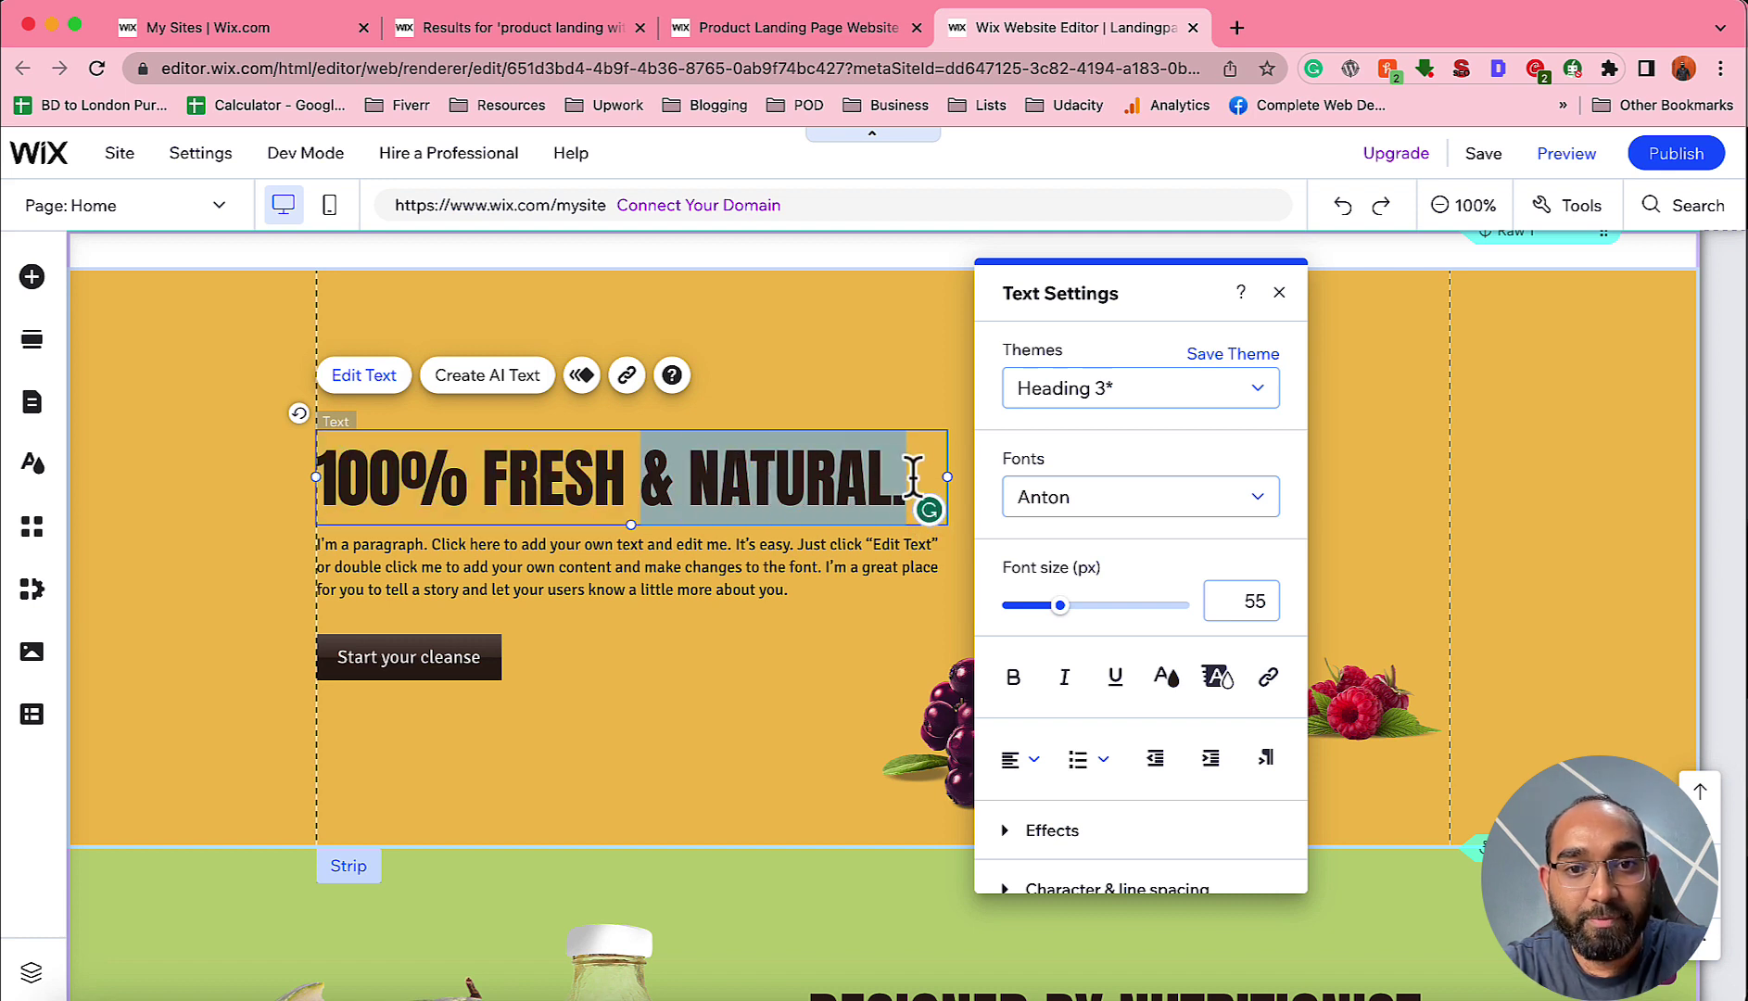
key("BackSpace")
key("BackSpace")
key("BackSpace")
key("BackSpace")
key("BackSpace")
key("BackSpace")
key("BackSpace")
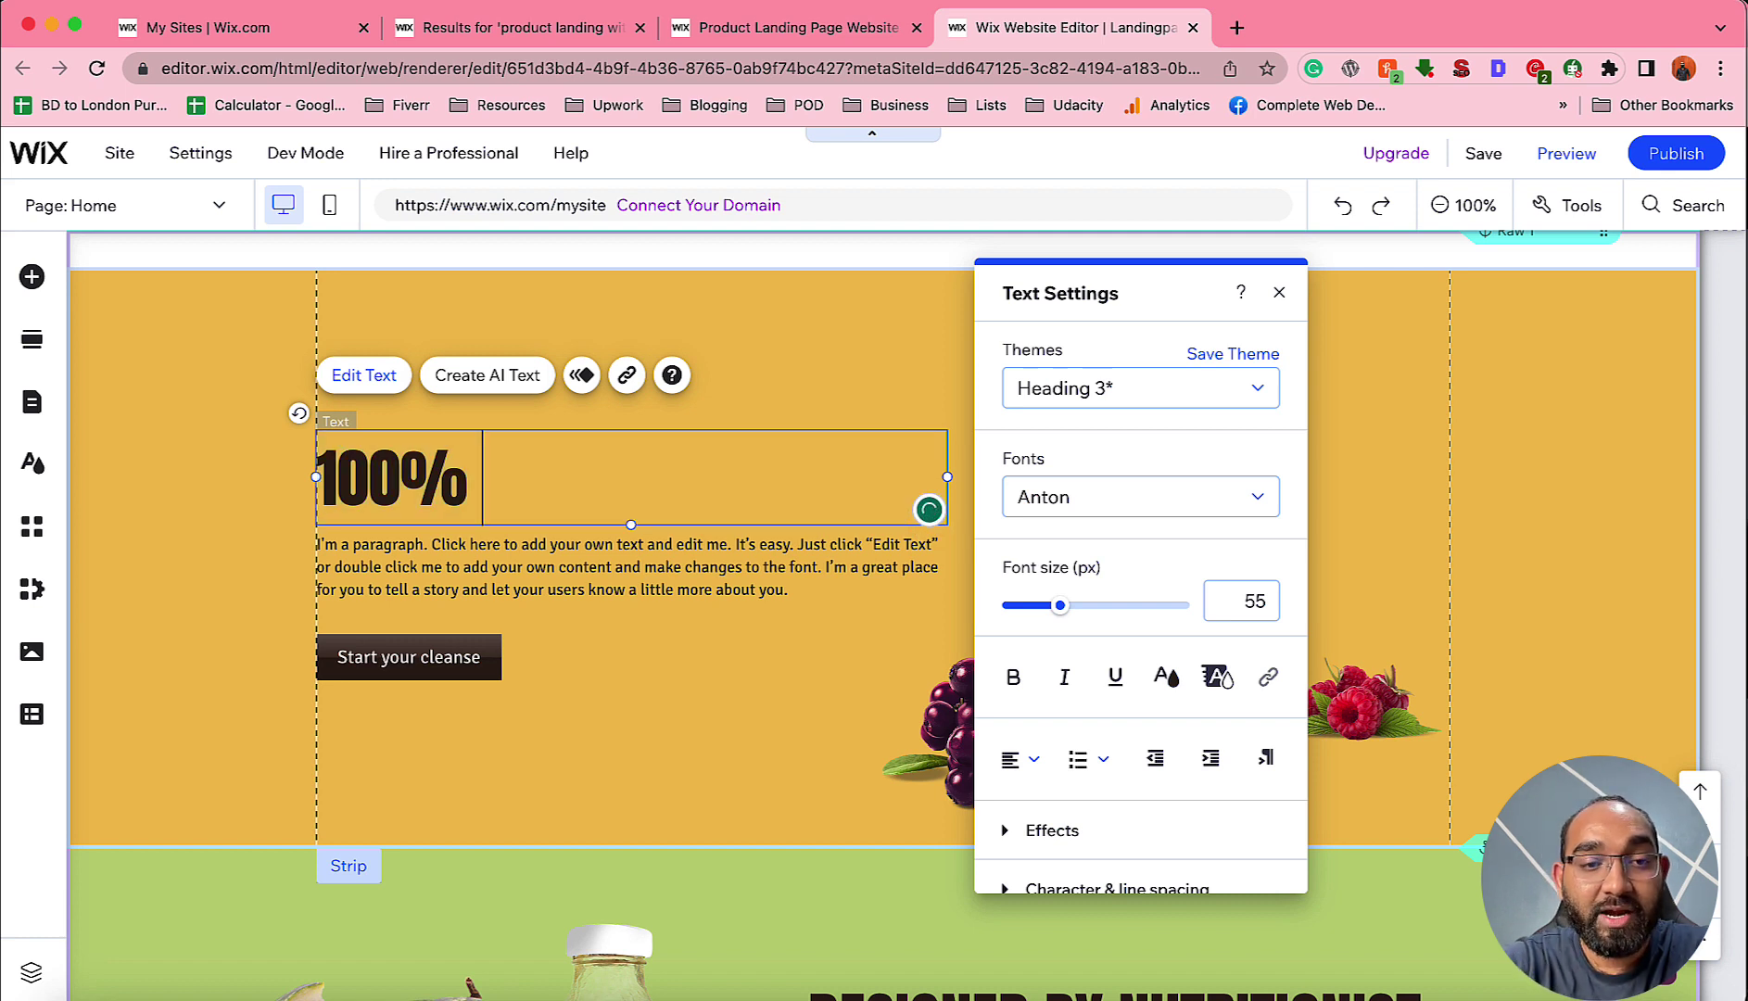
type("ORGANIC")
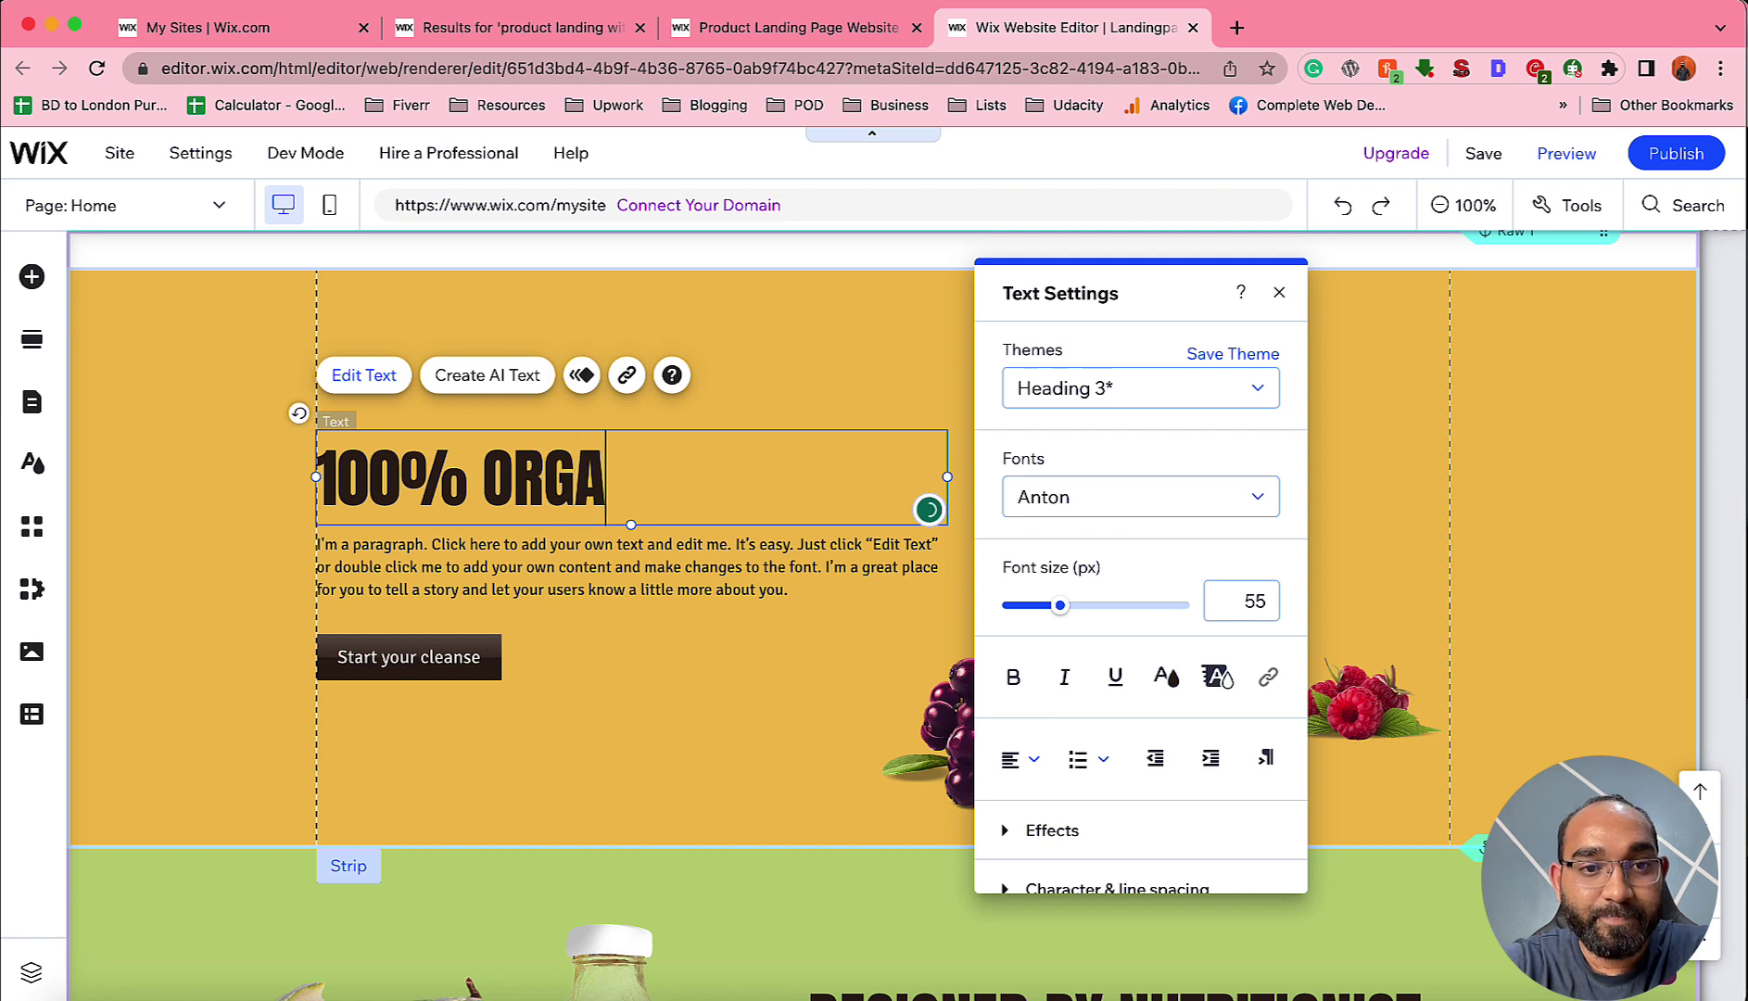
double_click(582, 484)
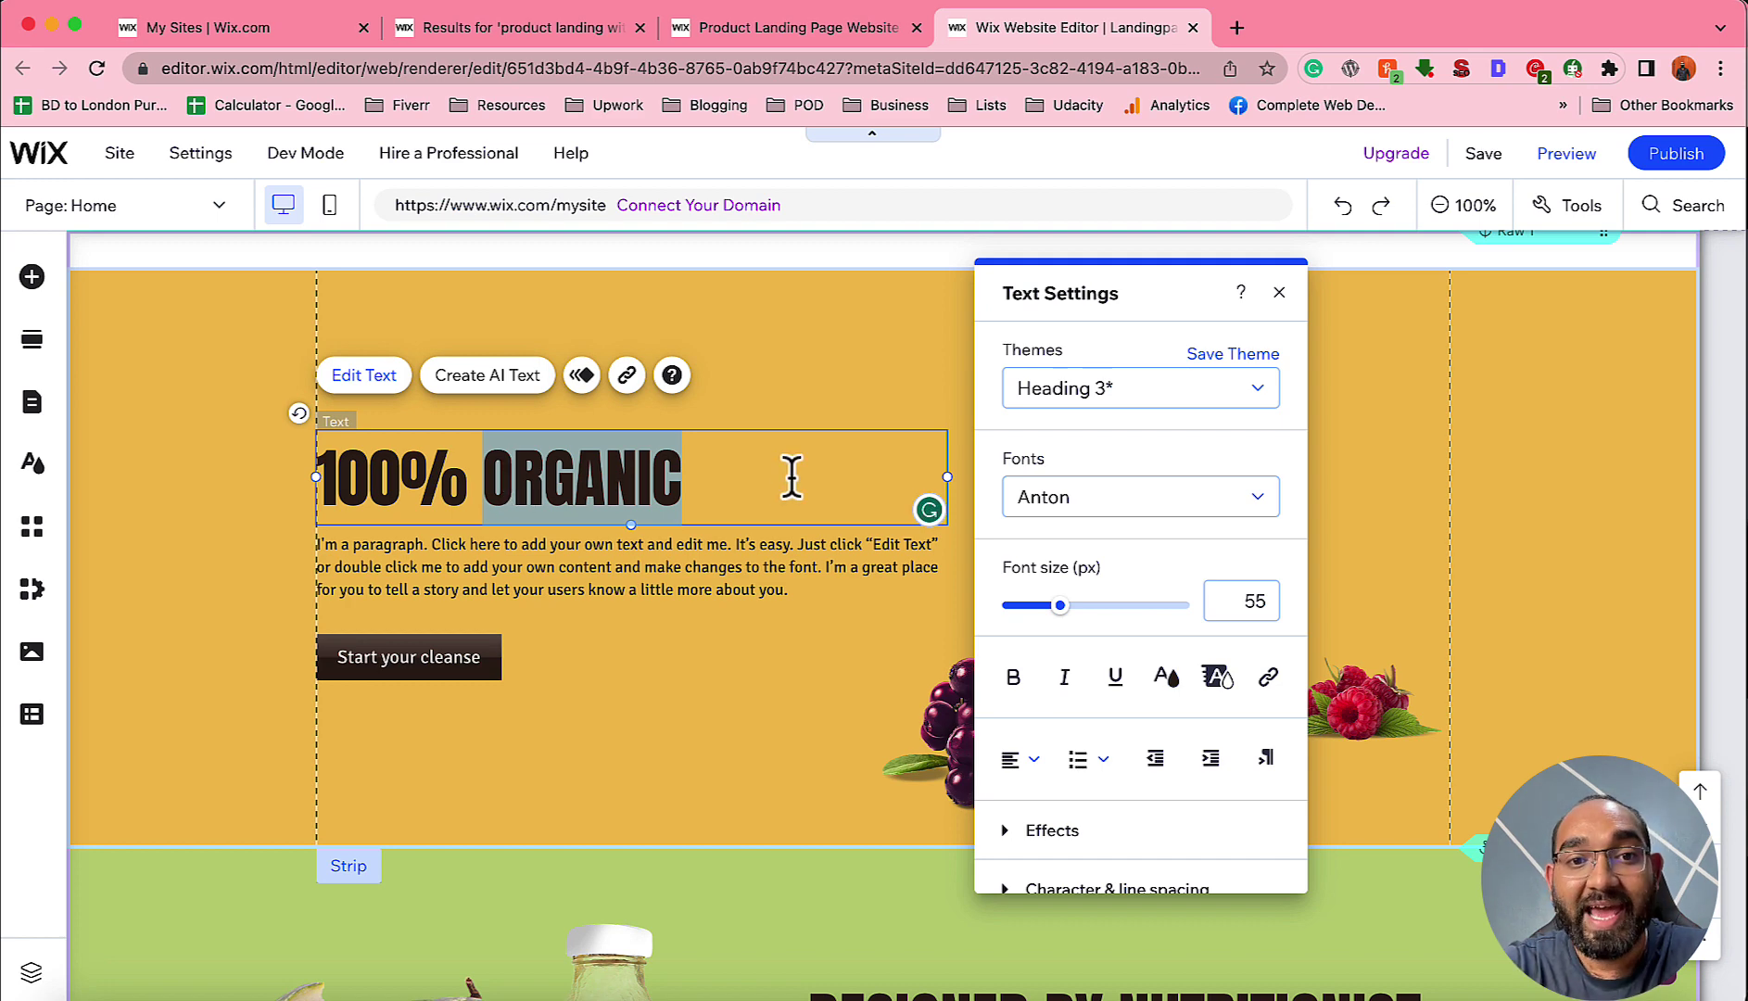
left_click_drag(1057, 299, 1100, 289)
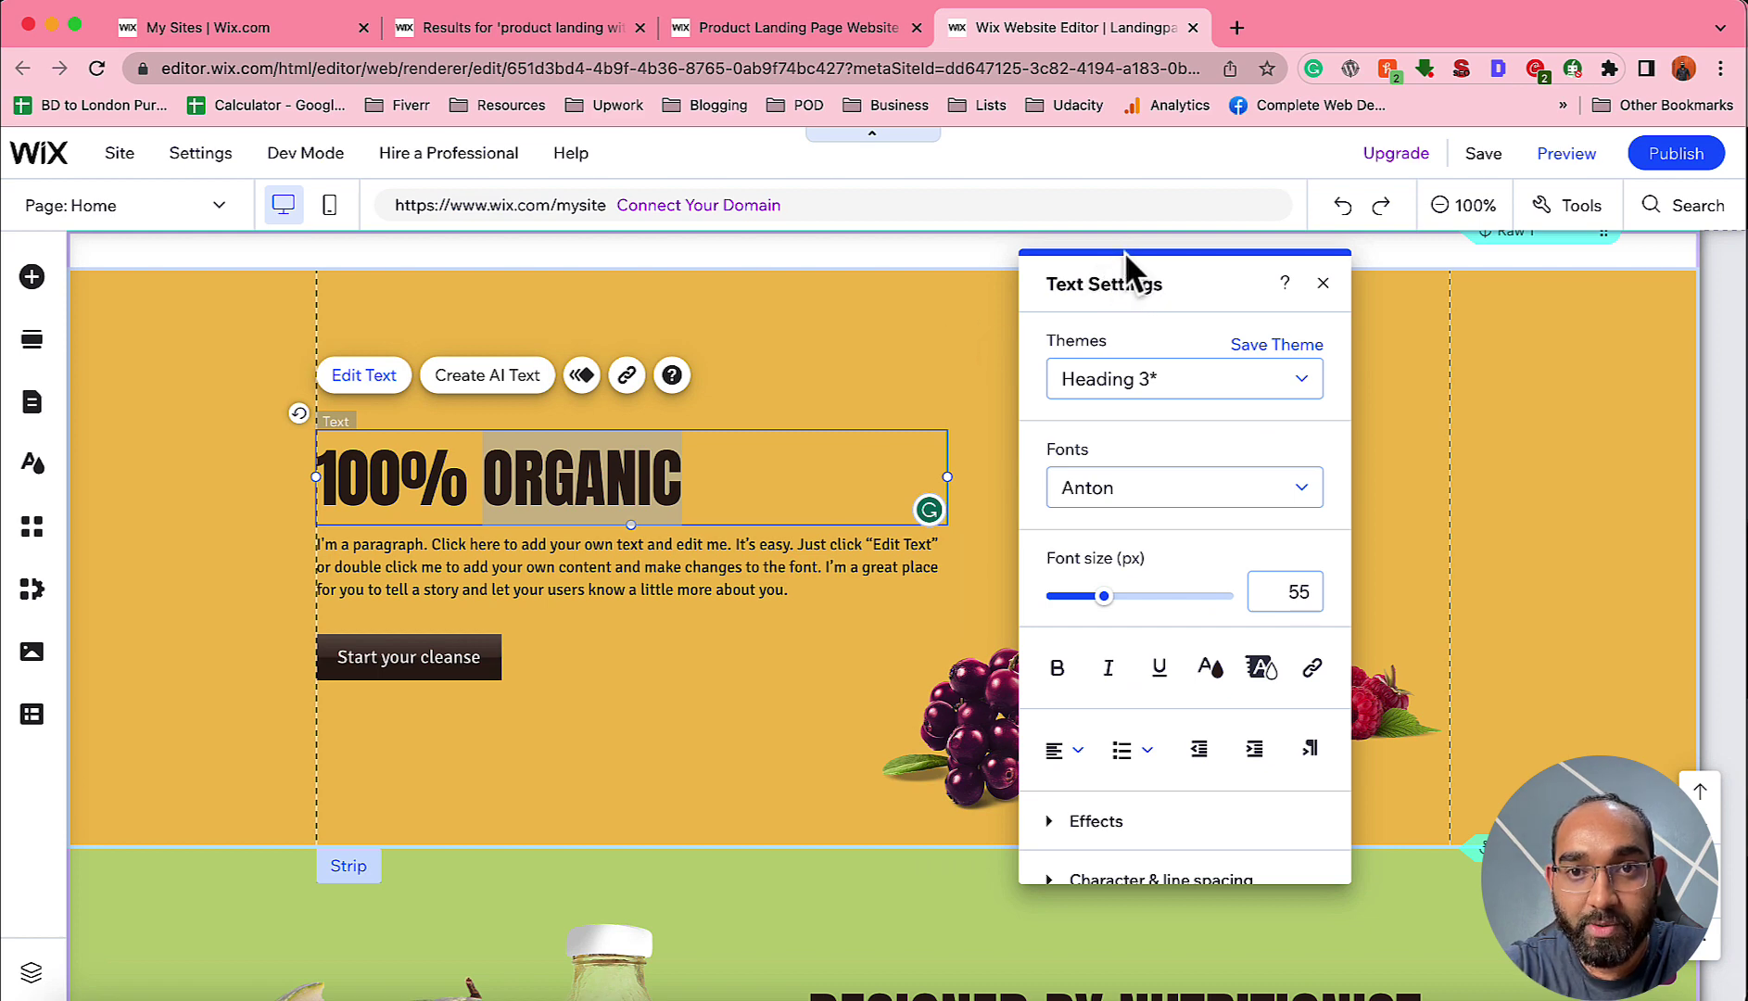
left_click_drag(1104, 263, 1233, 351)
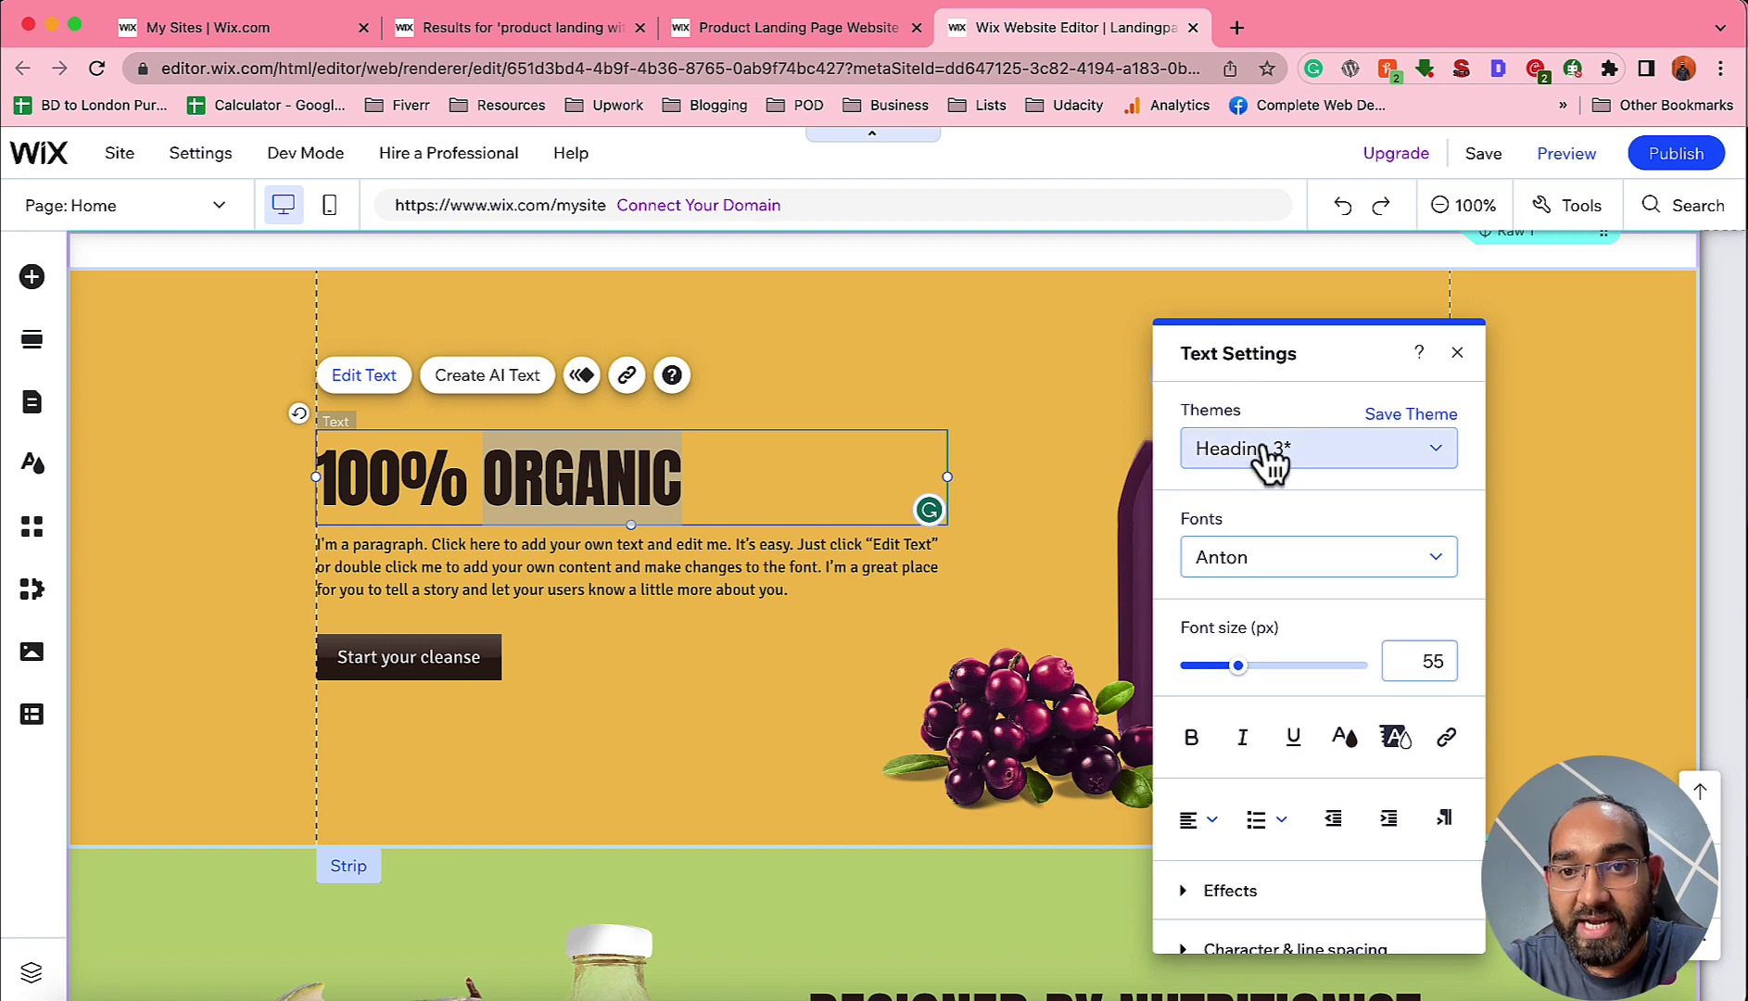
Keep the heading's Heading 3 style and Anton font, and set its font size to 55.
left_click(1320, 463)
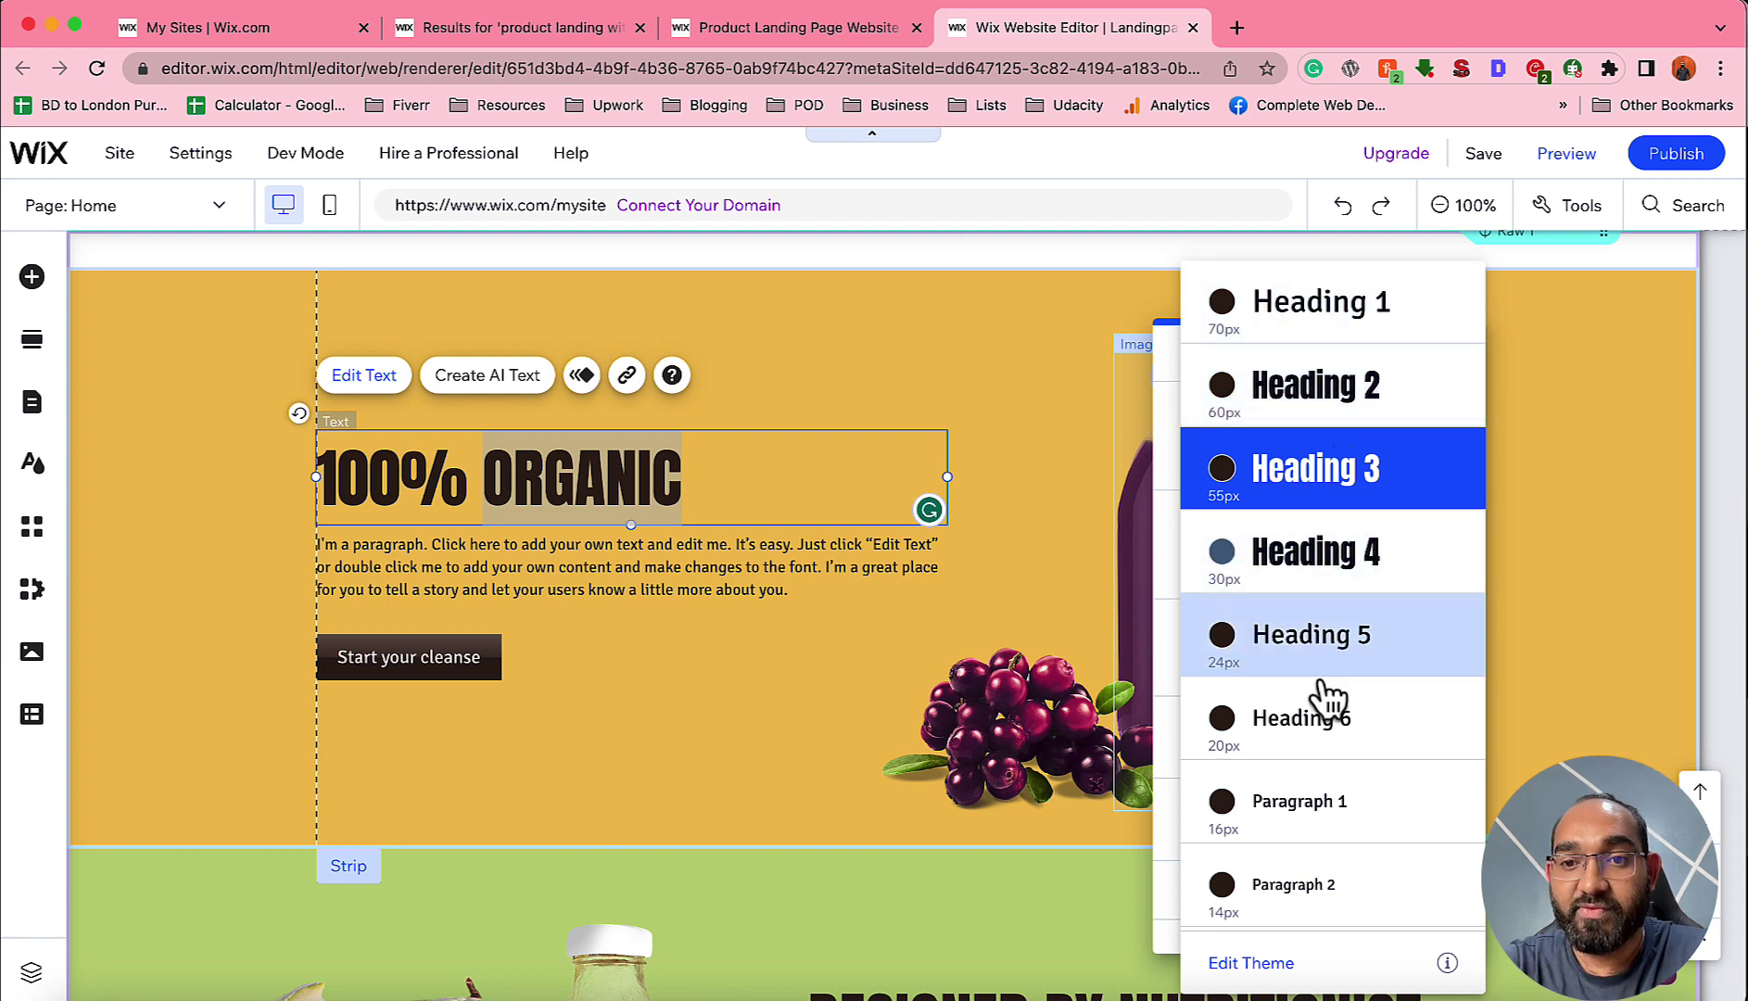
scroll(1315, 804, "down", 1)
left_click(1167, 421)
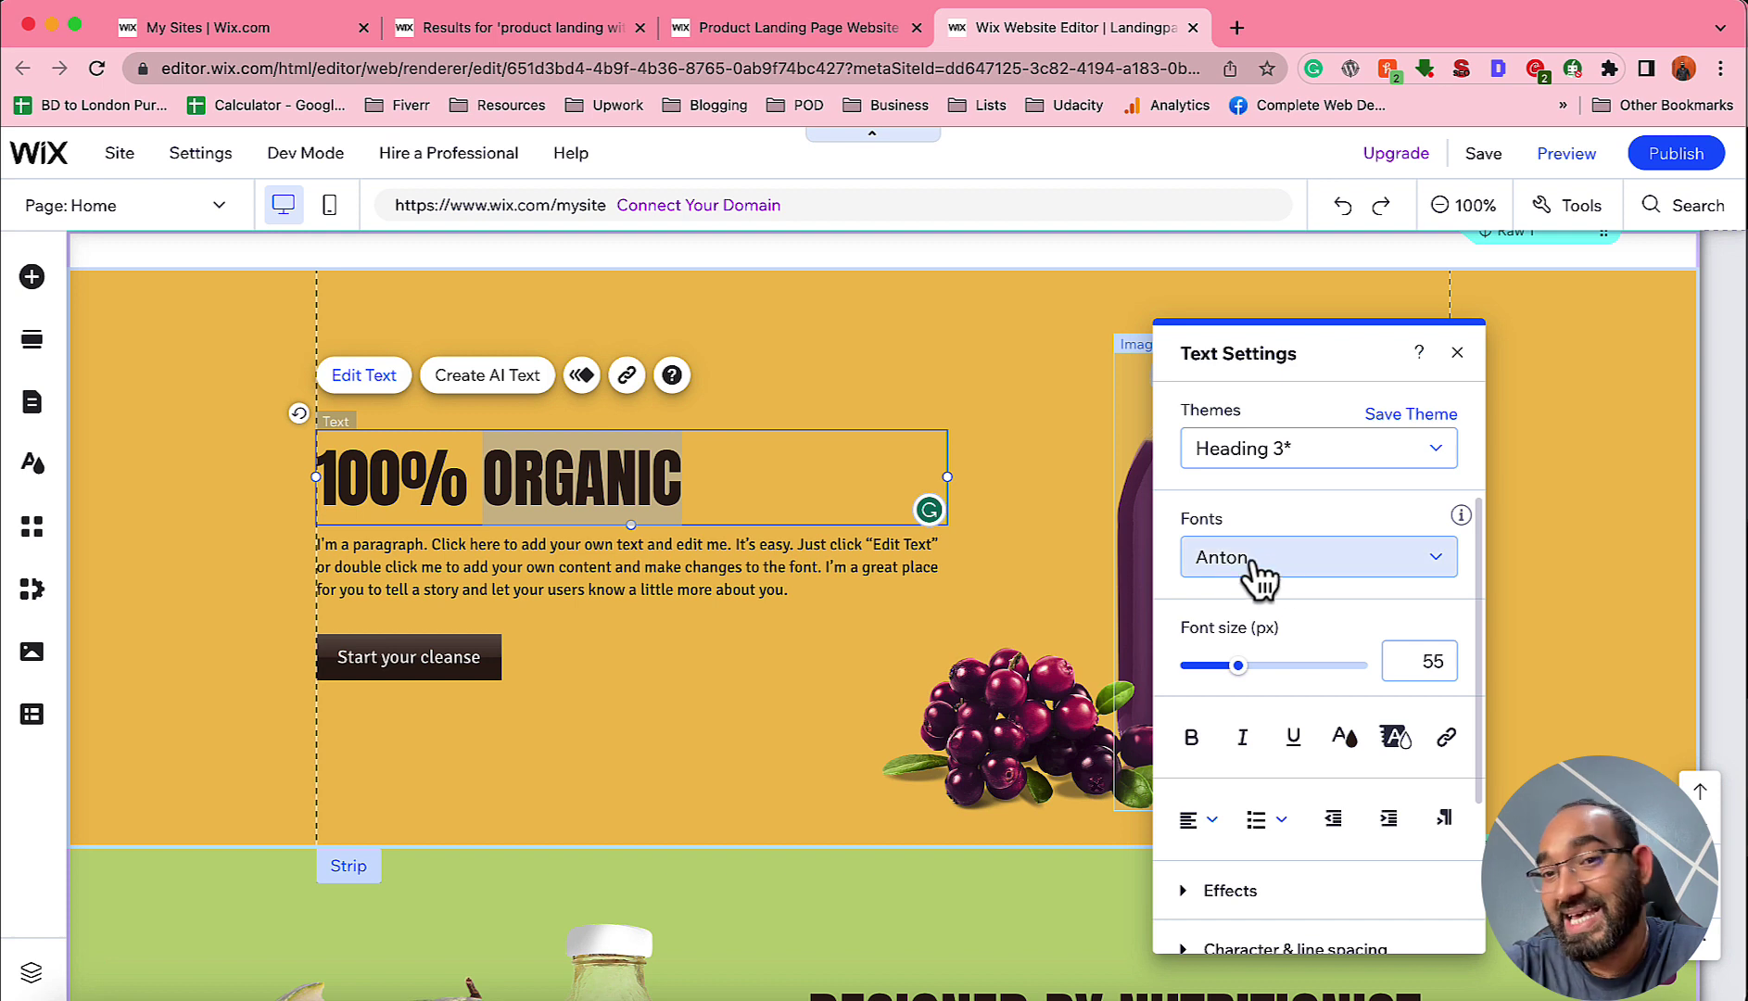
left_click(1287, 556)
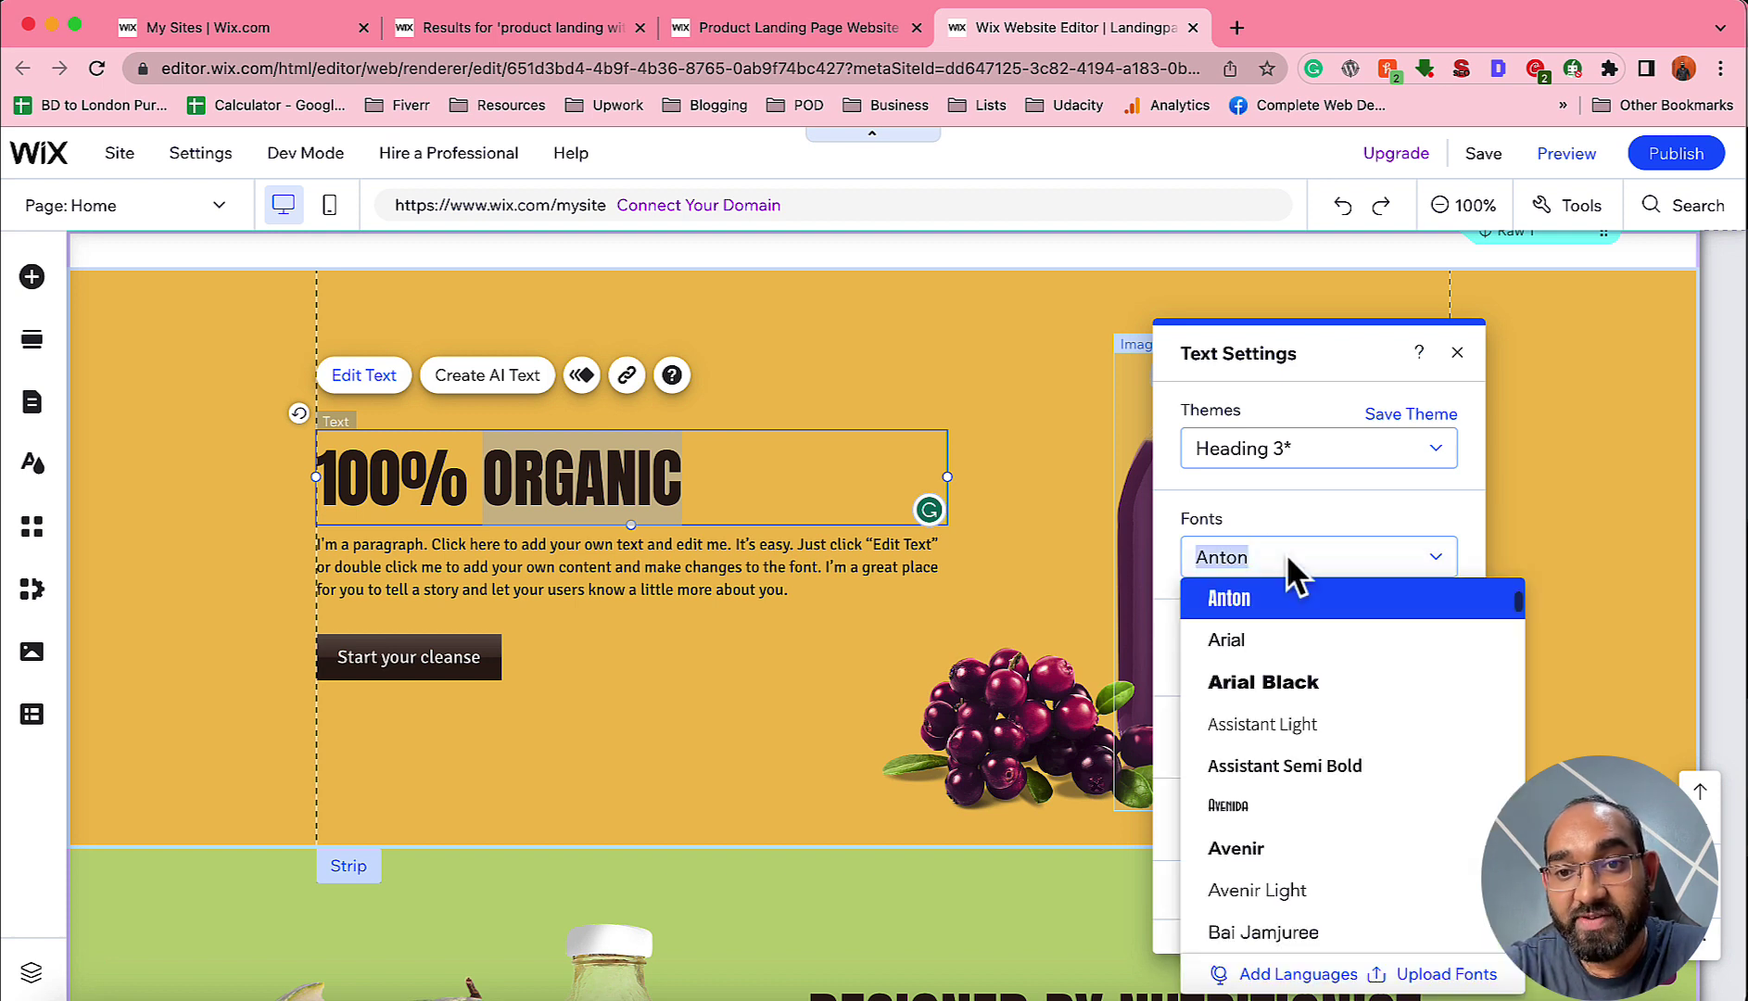
scroll(1300, 831, "down", 2)
scroll(1301, 830, "down", 4)
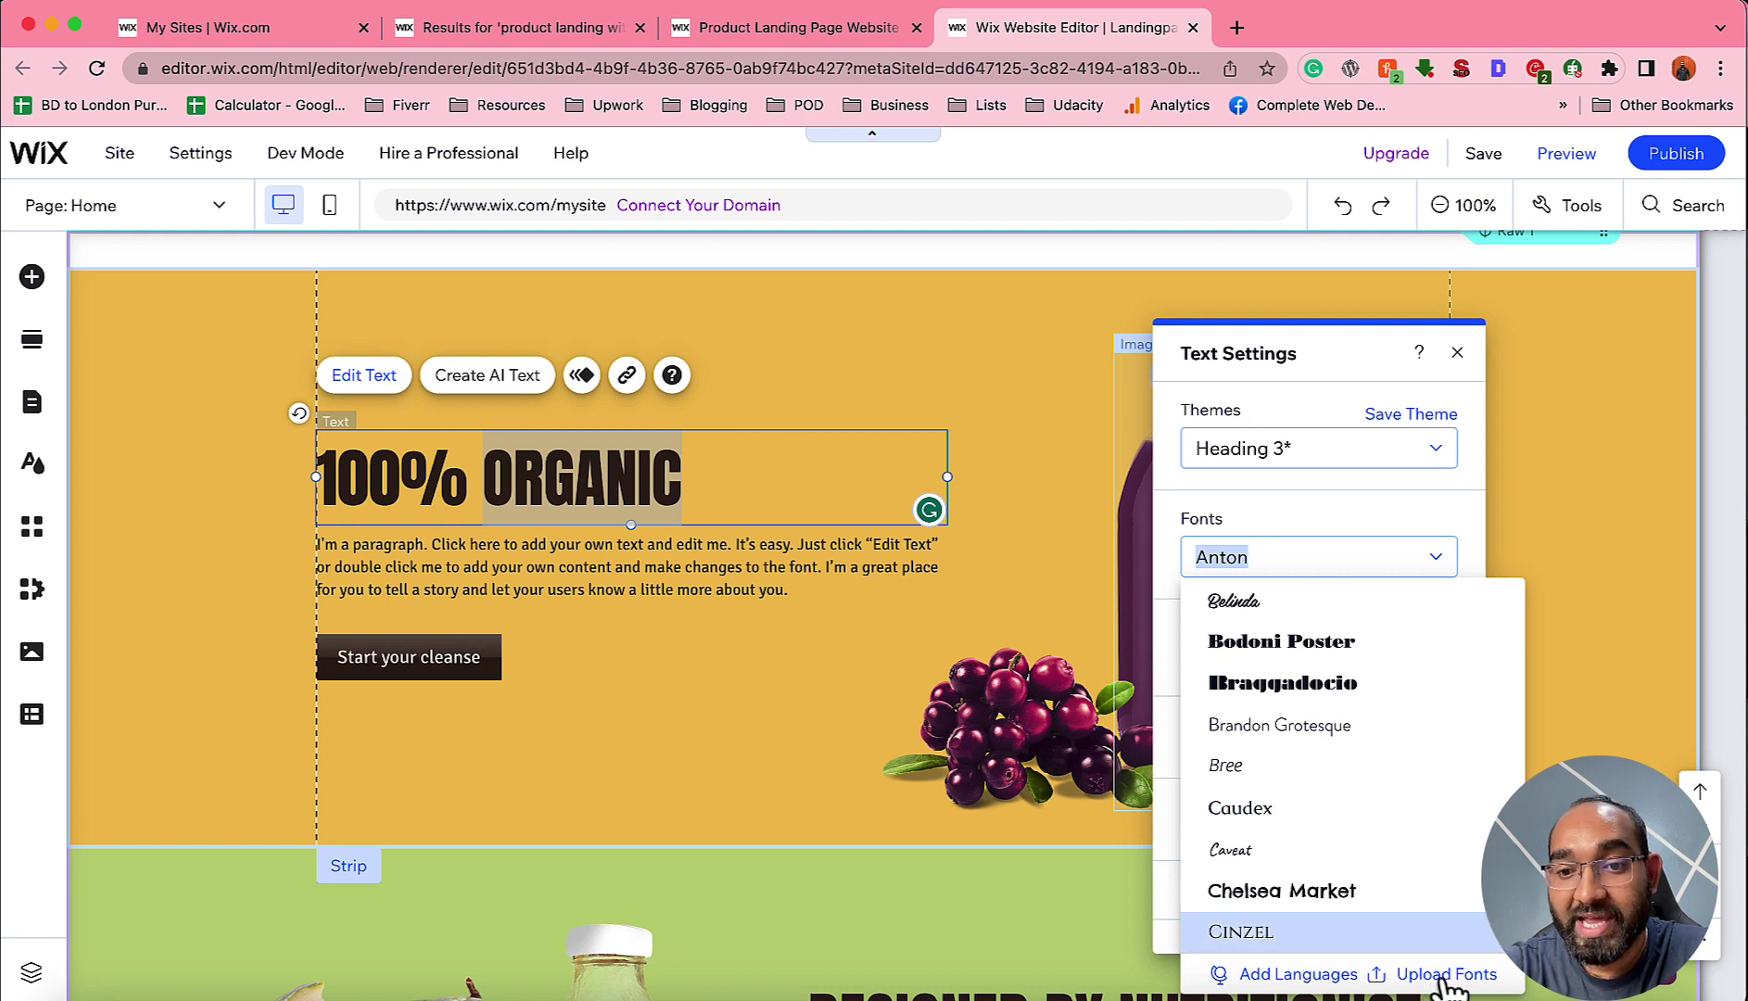
left_click(1336, 505)
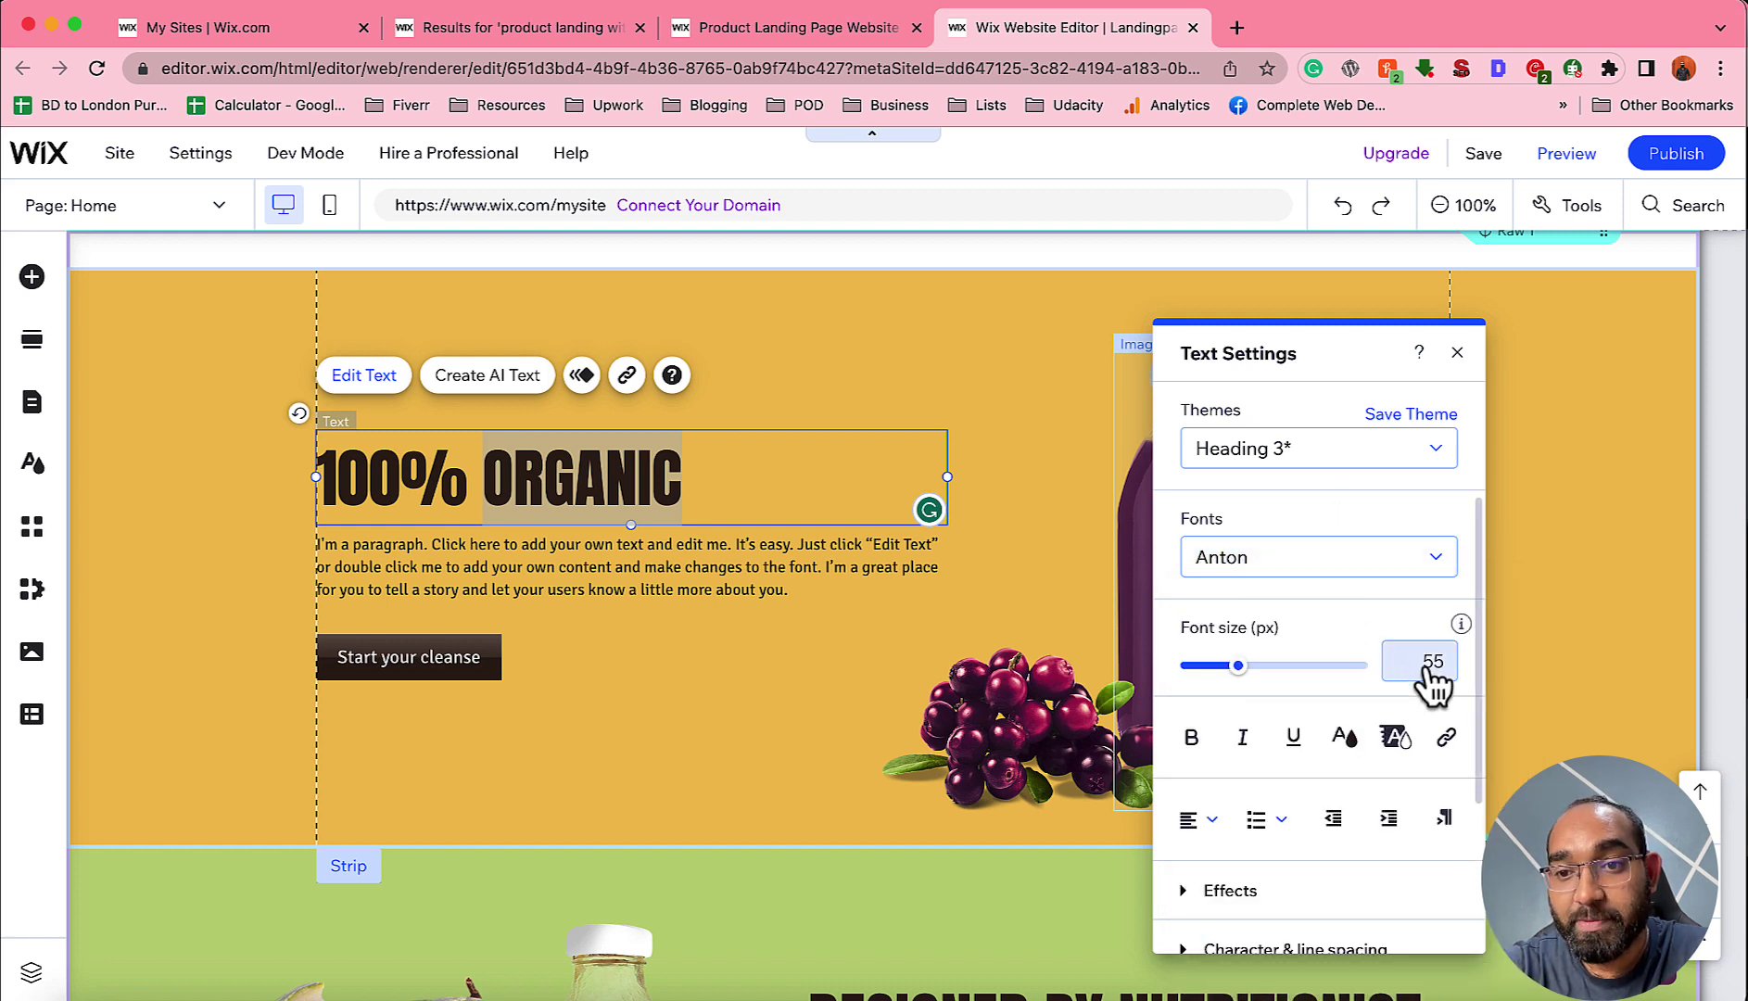
left_click_drag(1238, 667, 1241, 667)
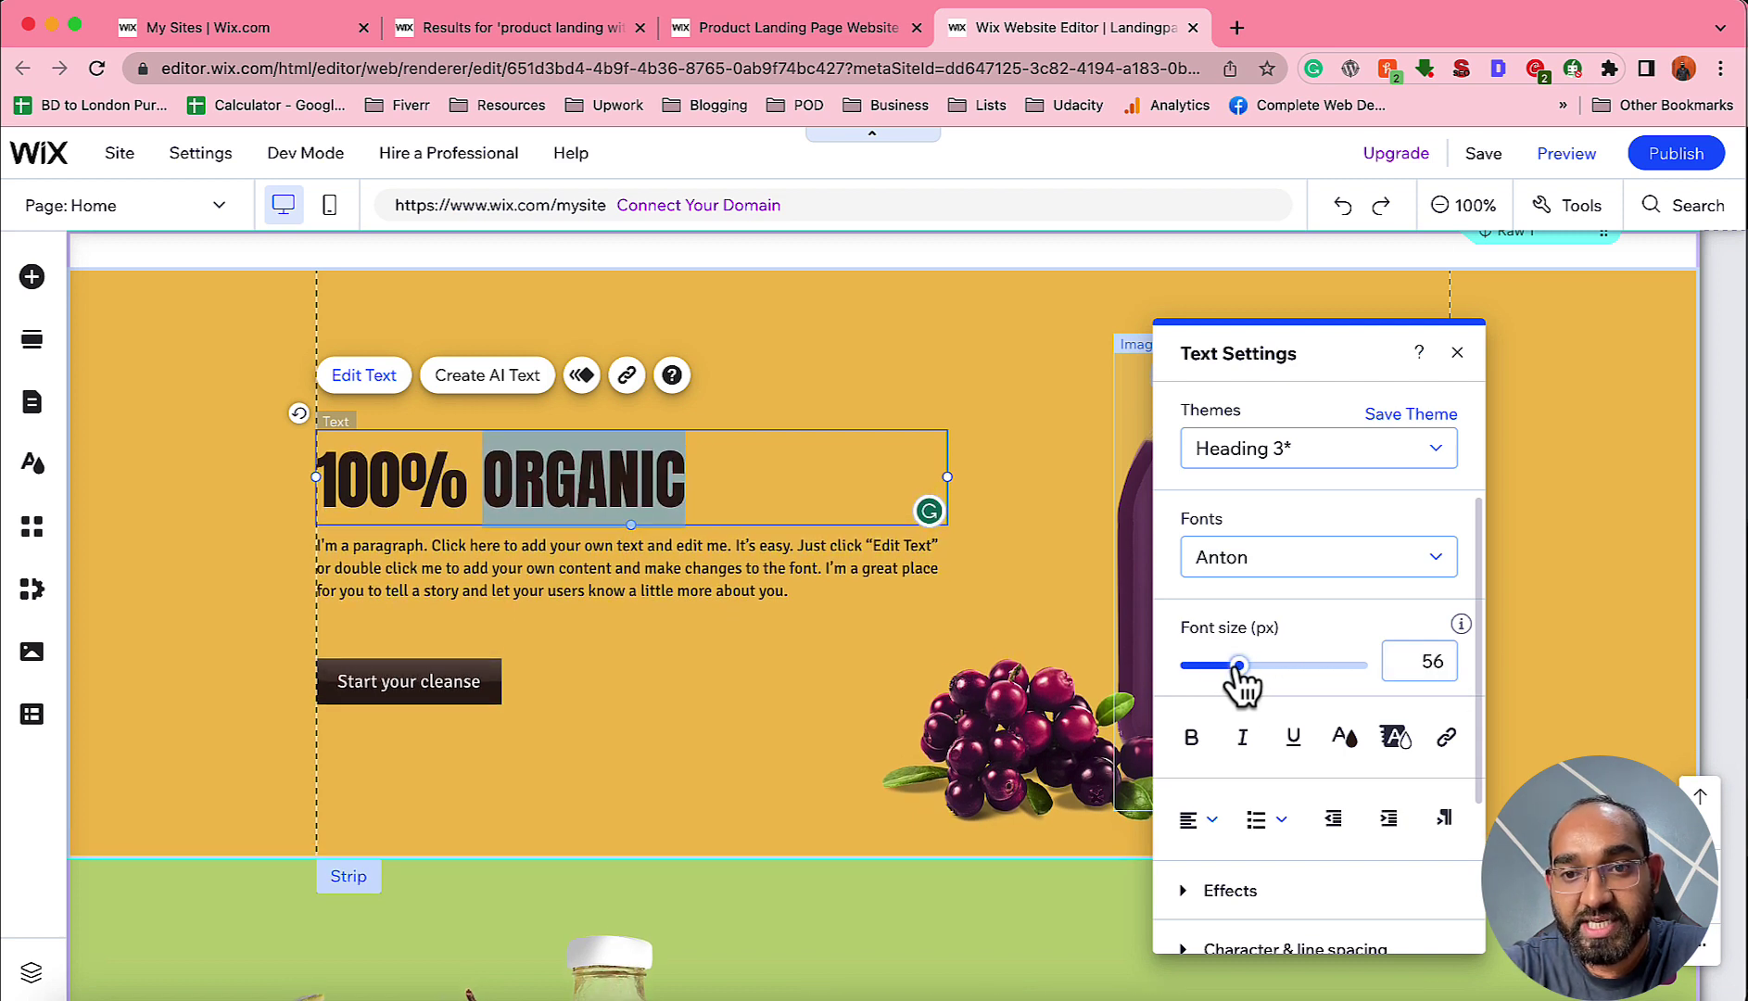
left_click(1430, 664)
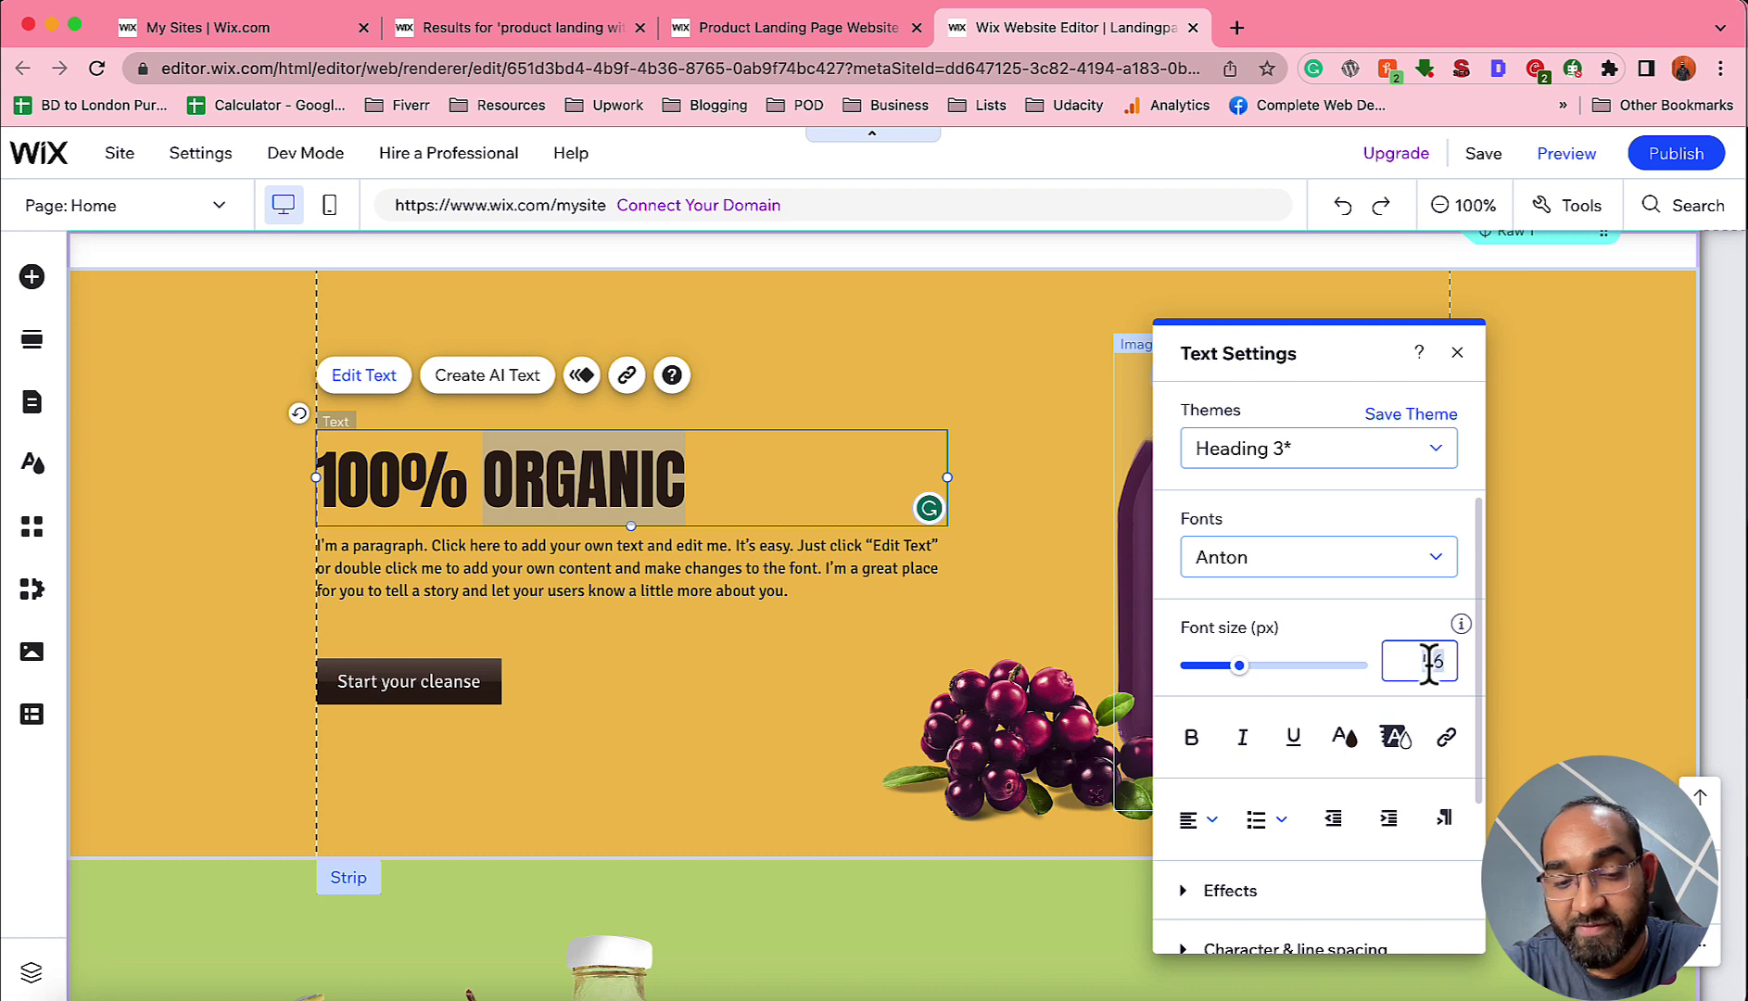
type("55")
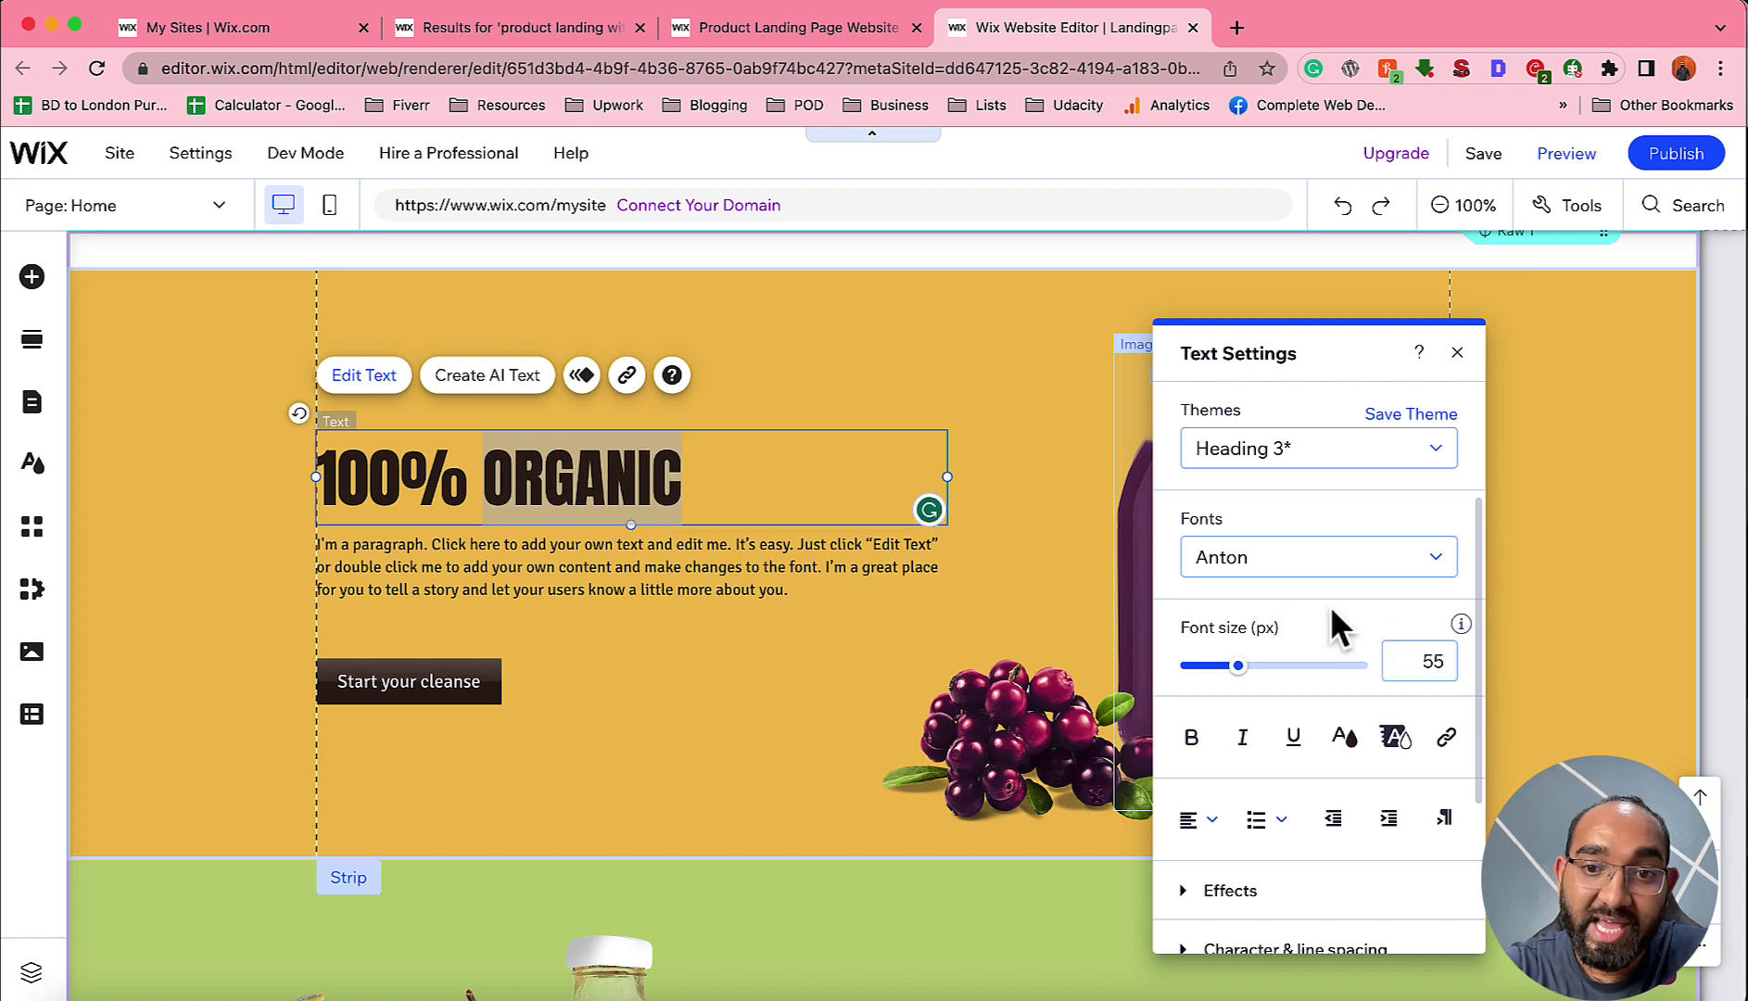
Try italic, underline and text effects on ORGANIC, leave them all off, and close text settings.
left_click(1242, 738)
left_click(1242, 738)
left_click(1243, 739)
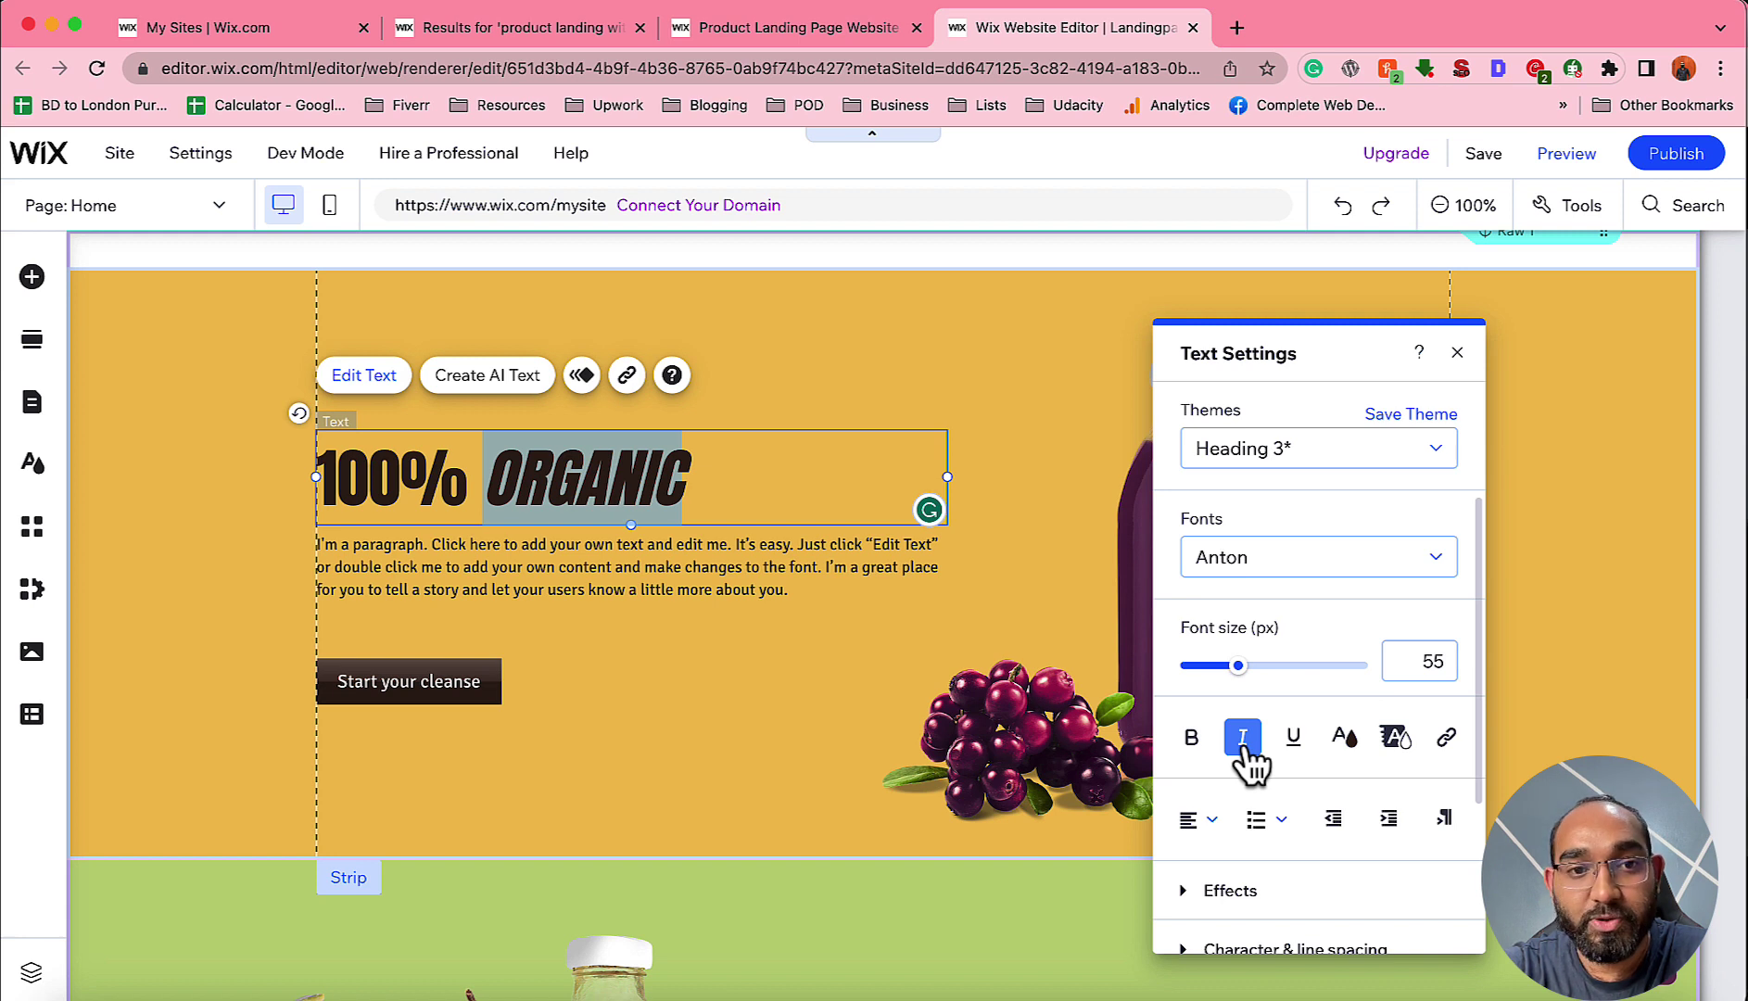
left_click(1243, 741)
left_click(1295, 741)
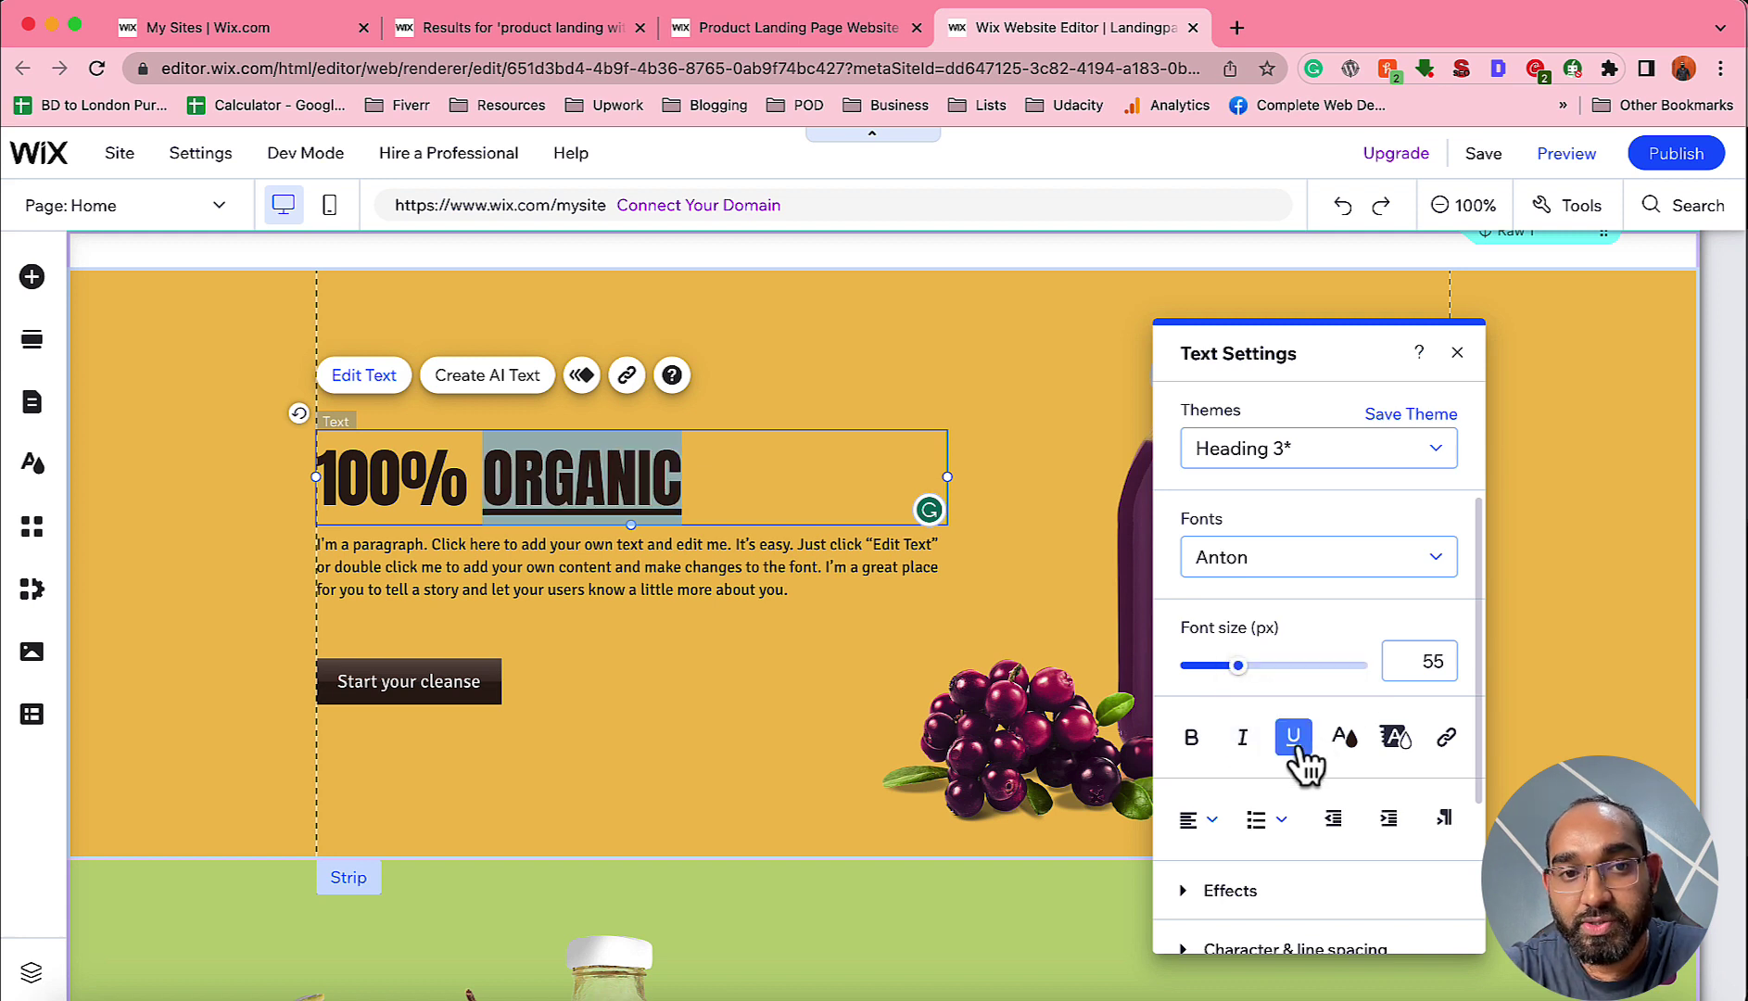
left_click(1295, 742)
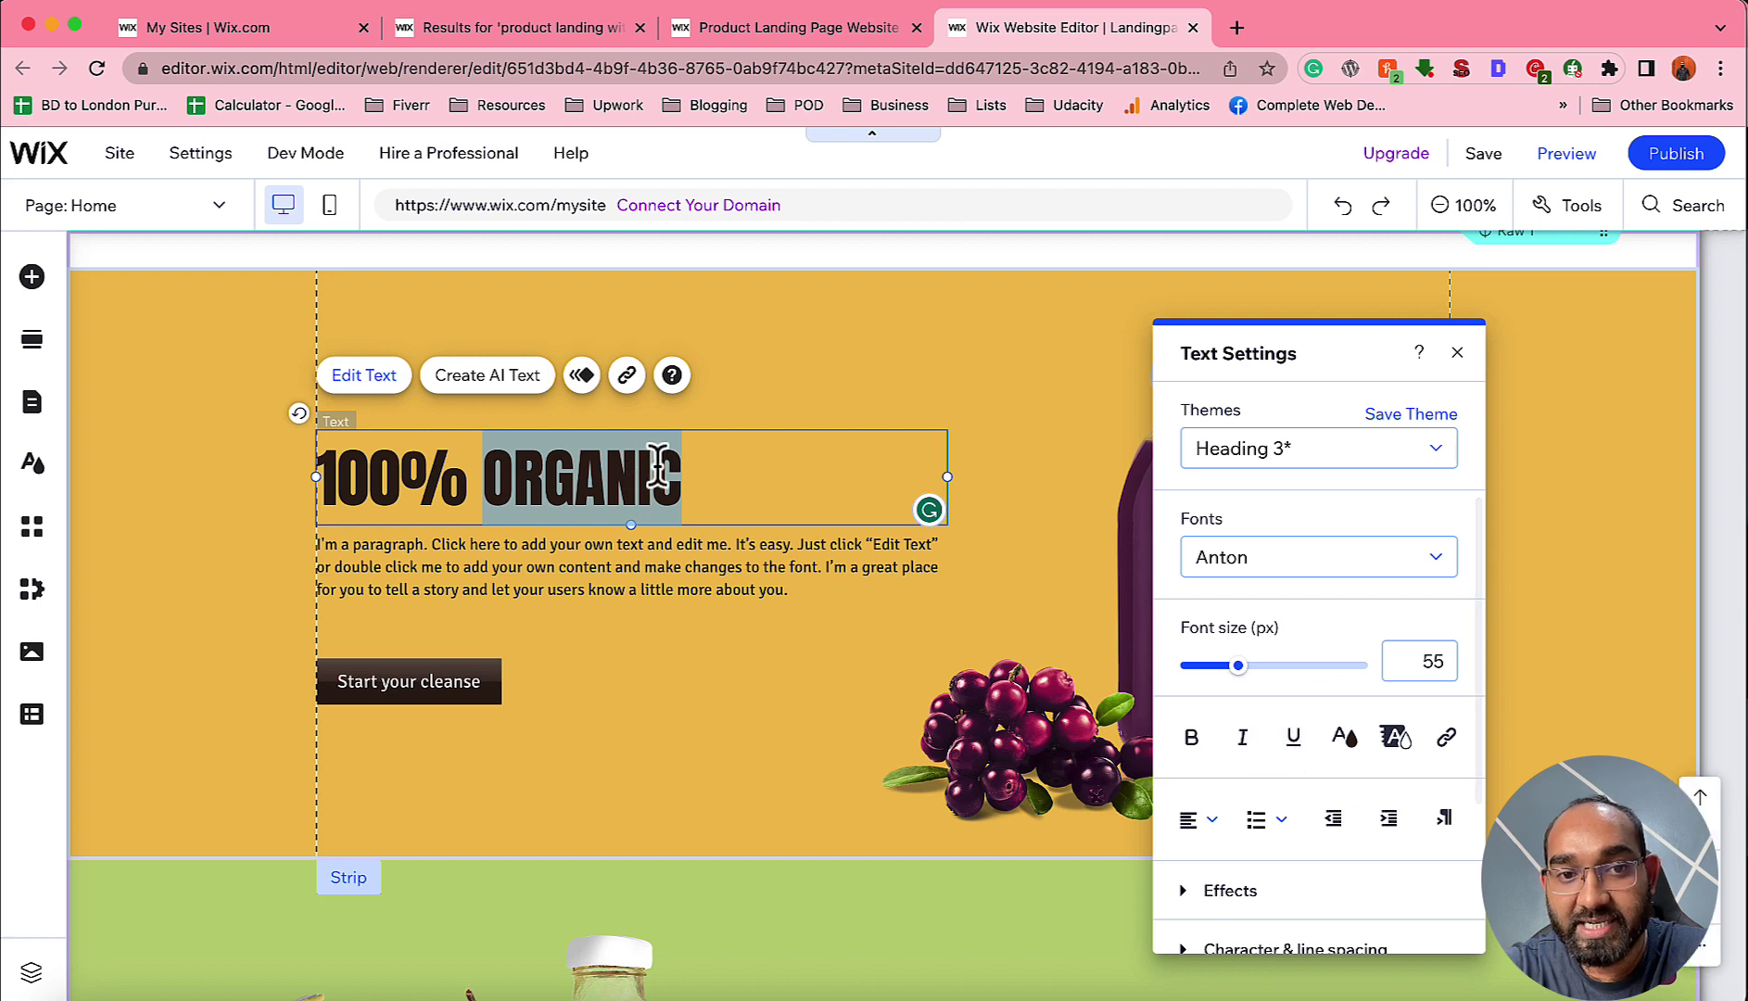
scroll(1409, 741, "down", 3)
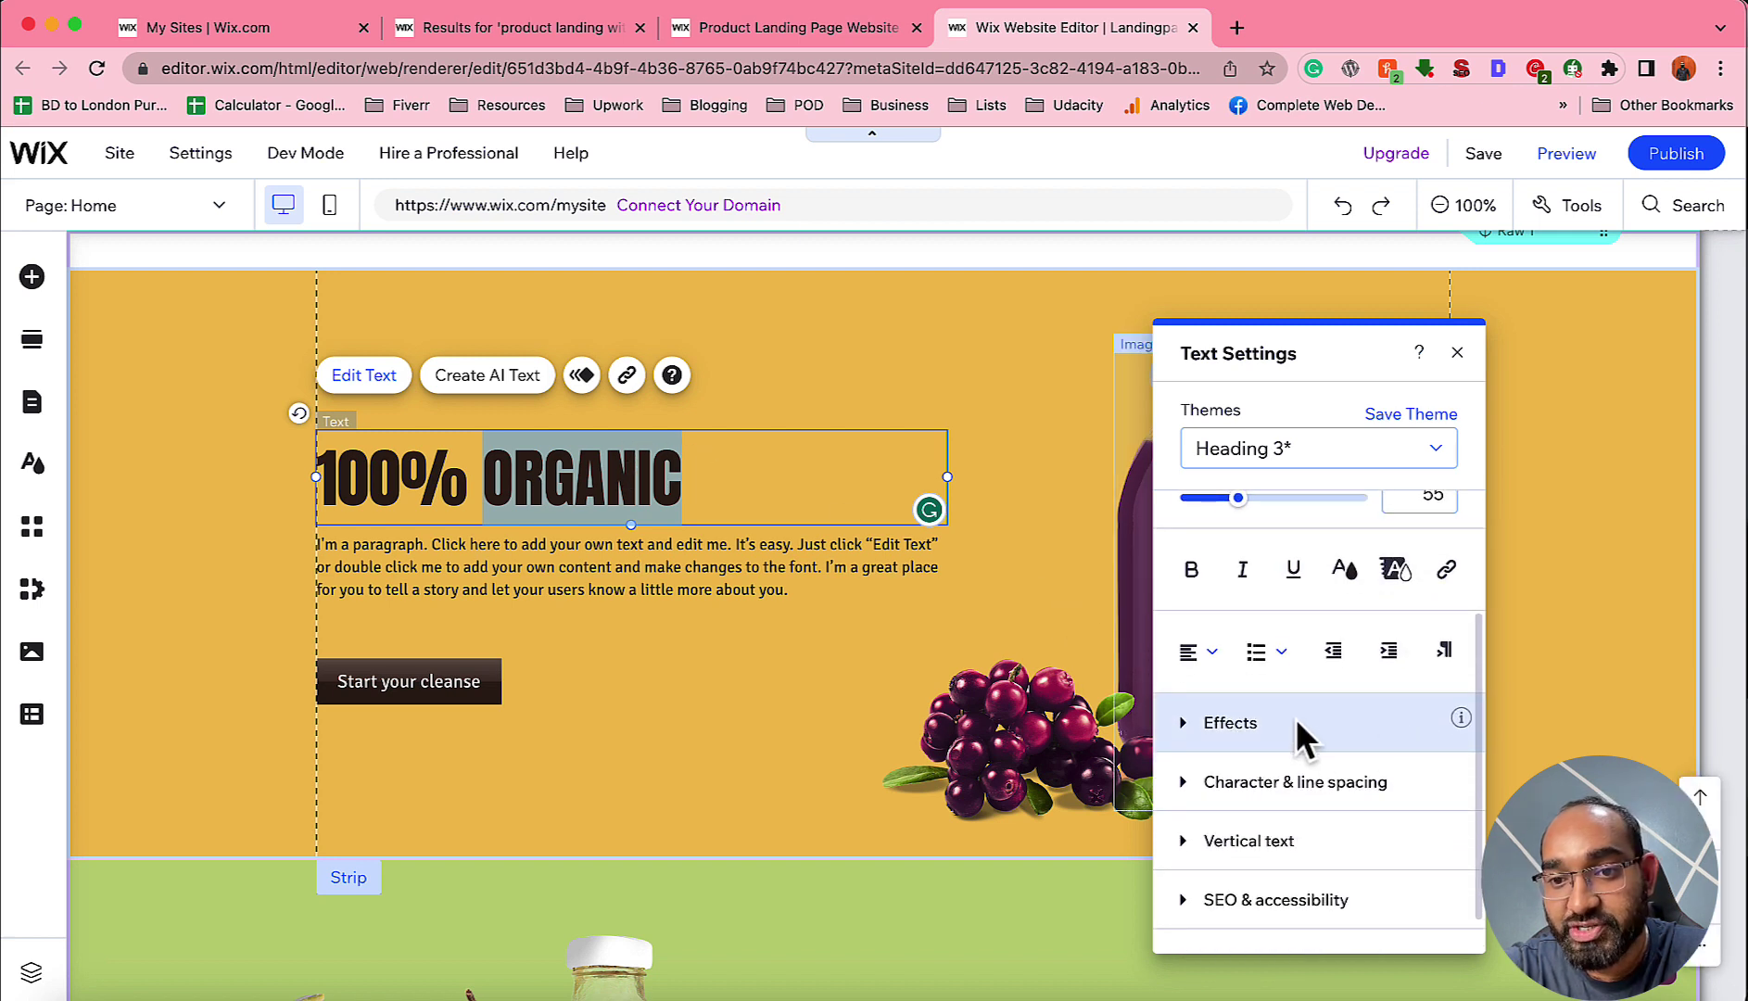
scroll(1298, 732, "down", 1)
left_click(1229, 685)
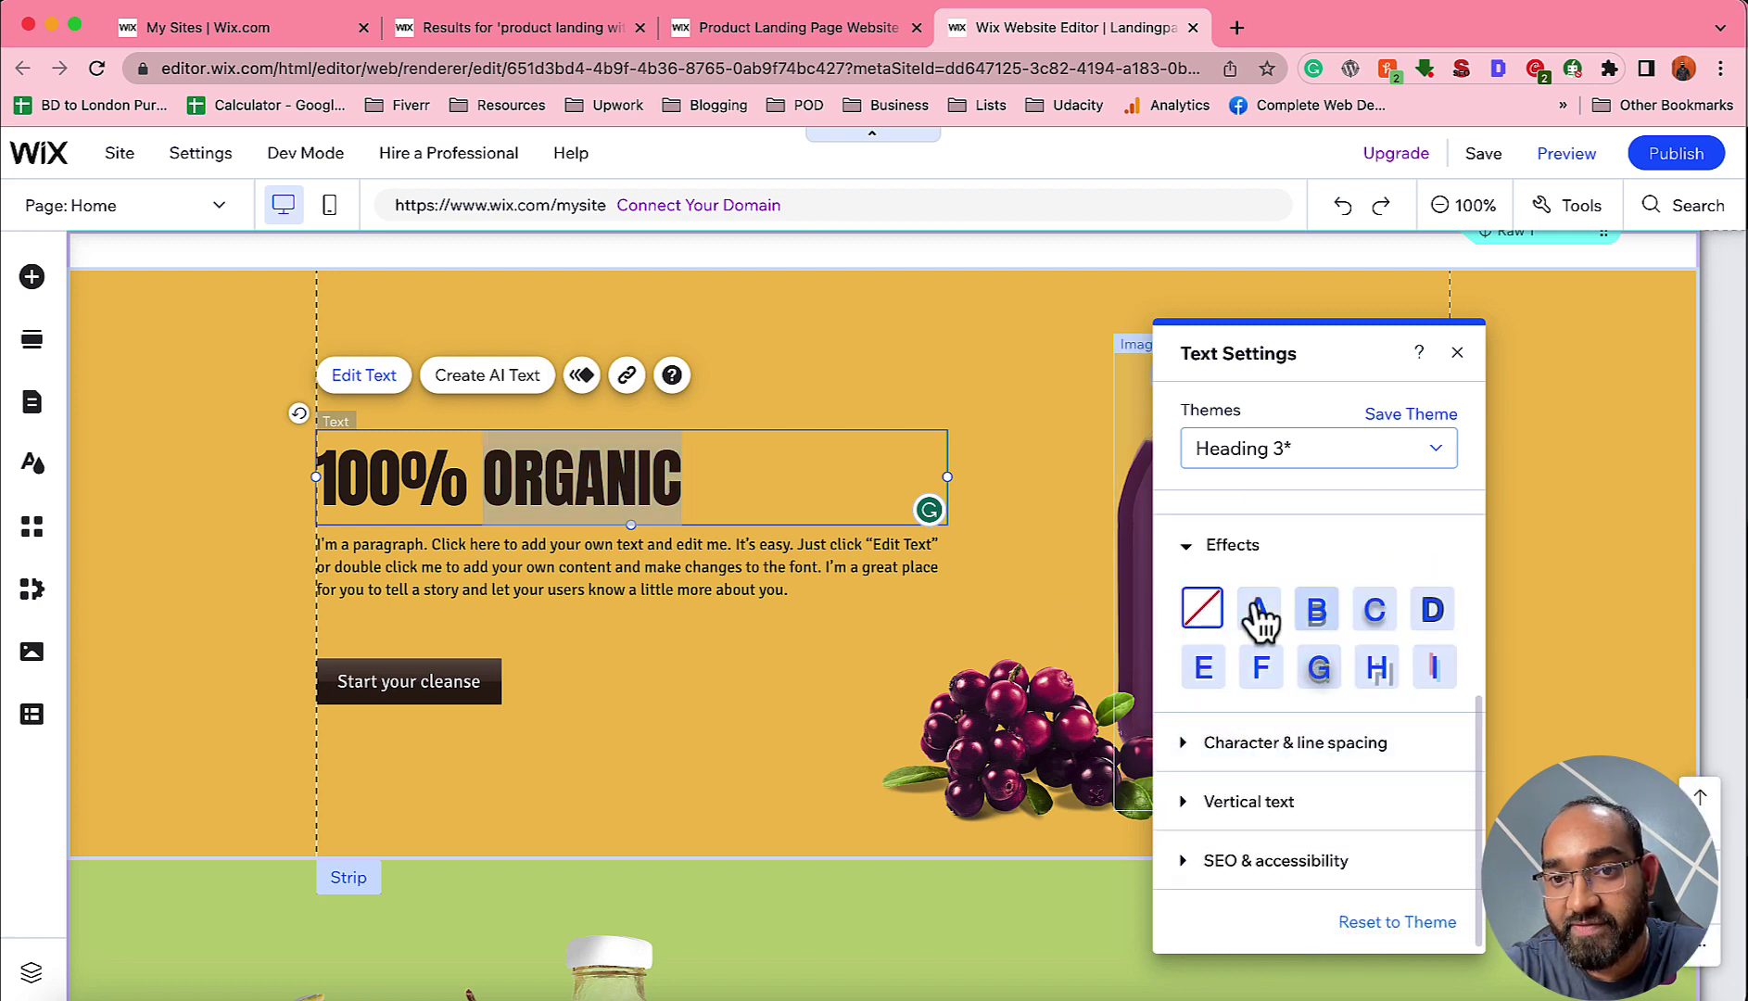
left_click(1182, 548)
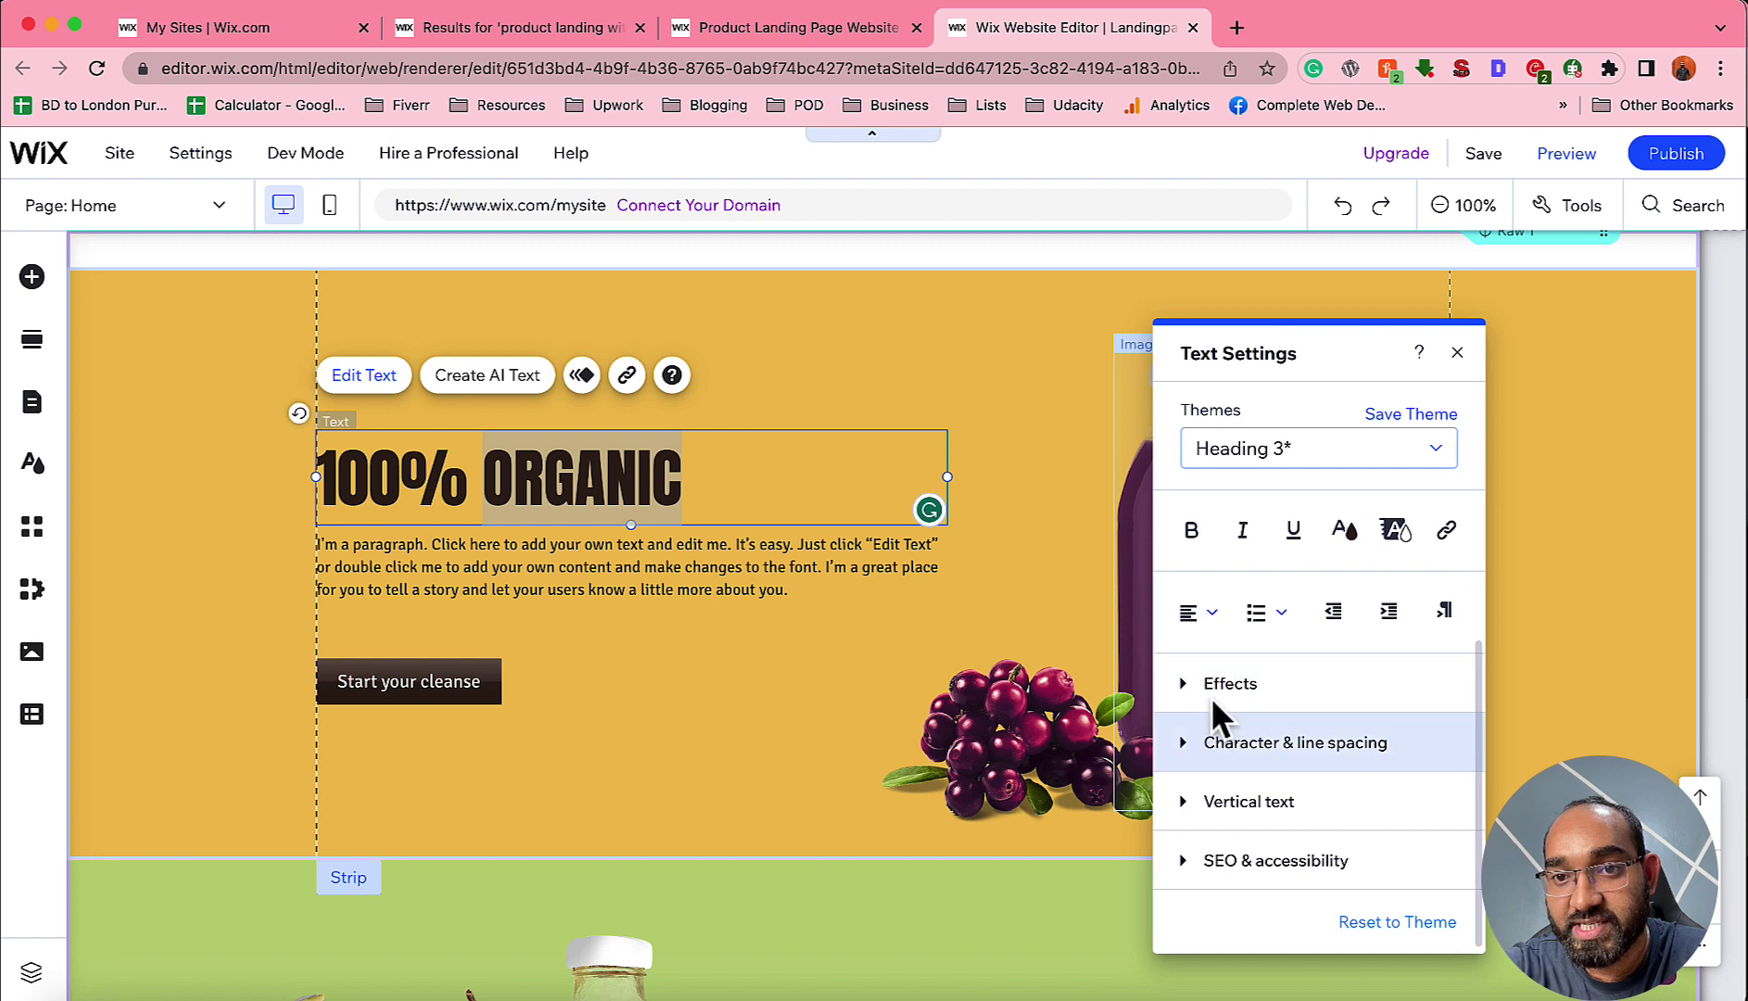
left_click(1458, 352)
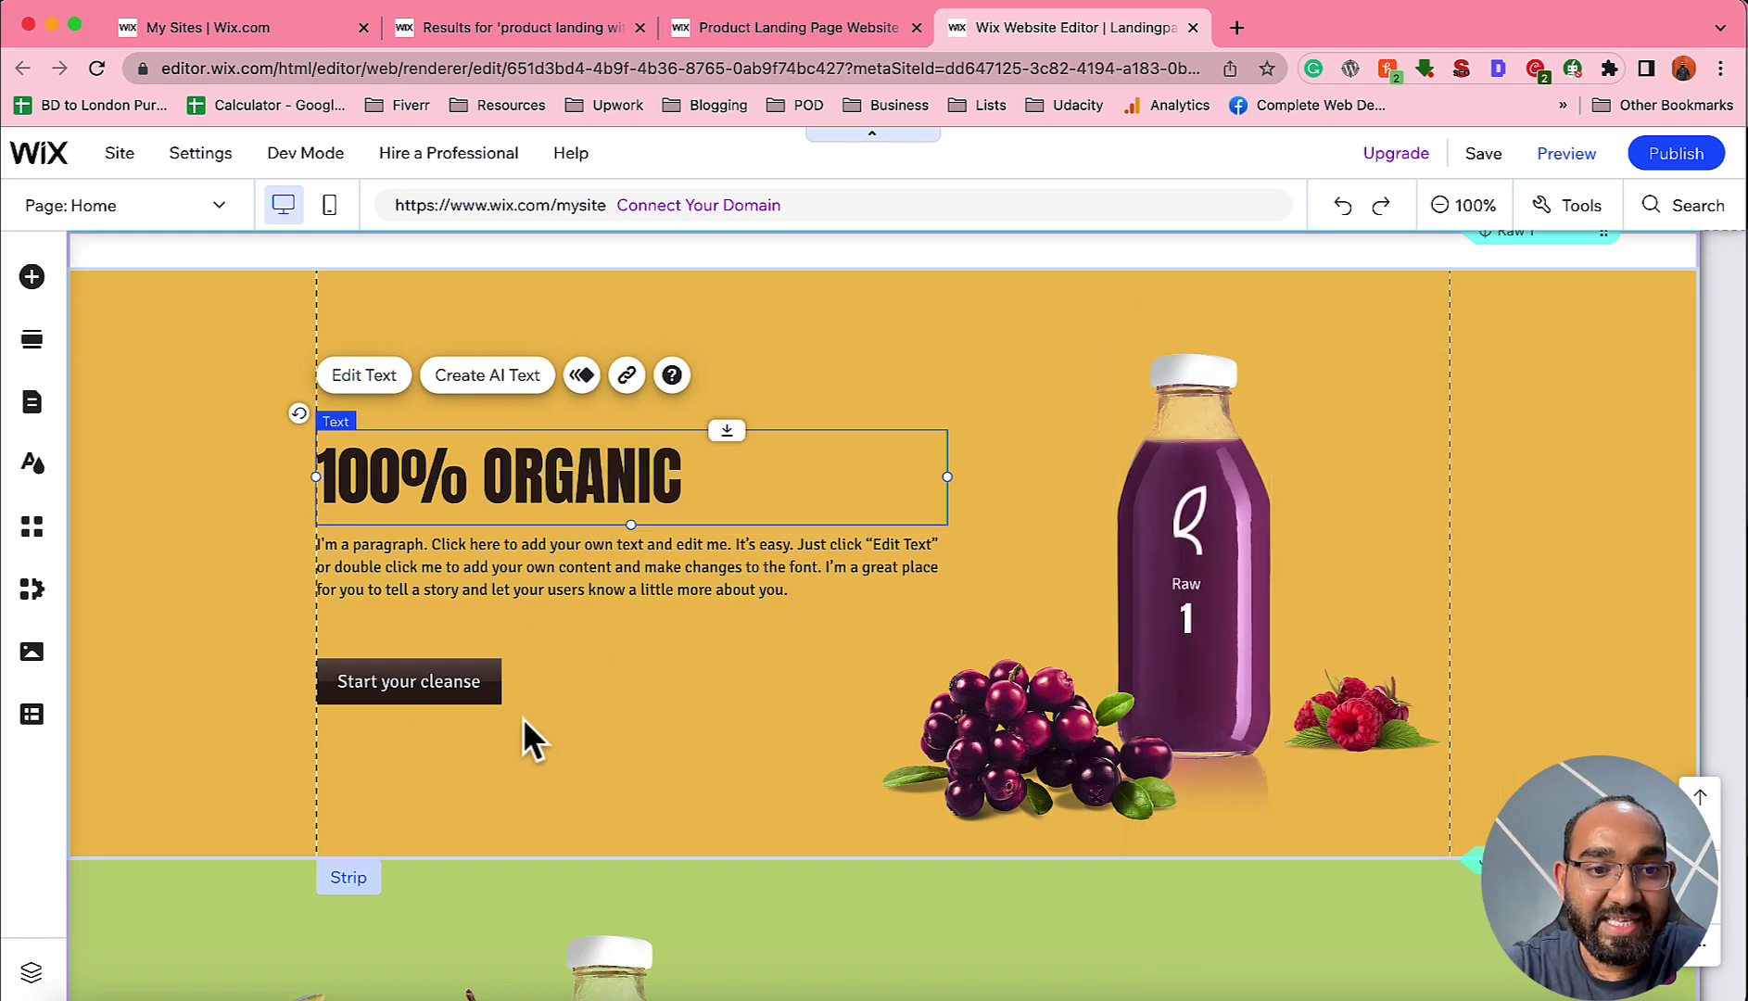
Relabel the Start your cleanse button 'Purchase Now' and bring up its link options.
double_click(411, 679)
left_click_drag(647, 686, 916, 422)
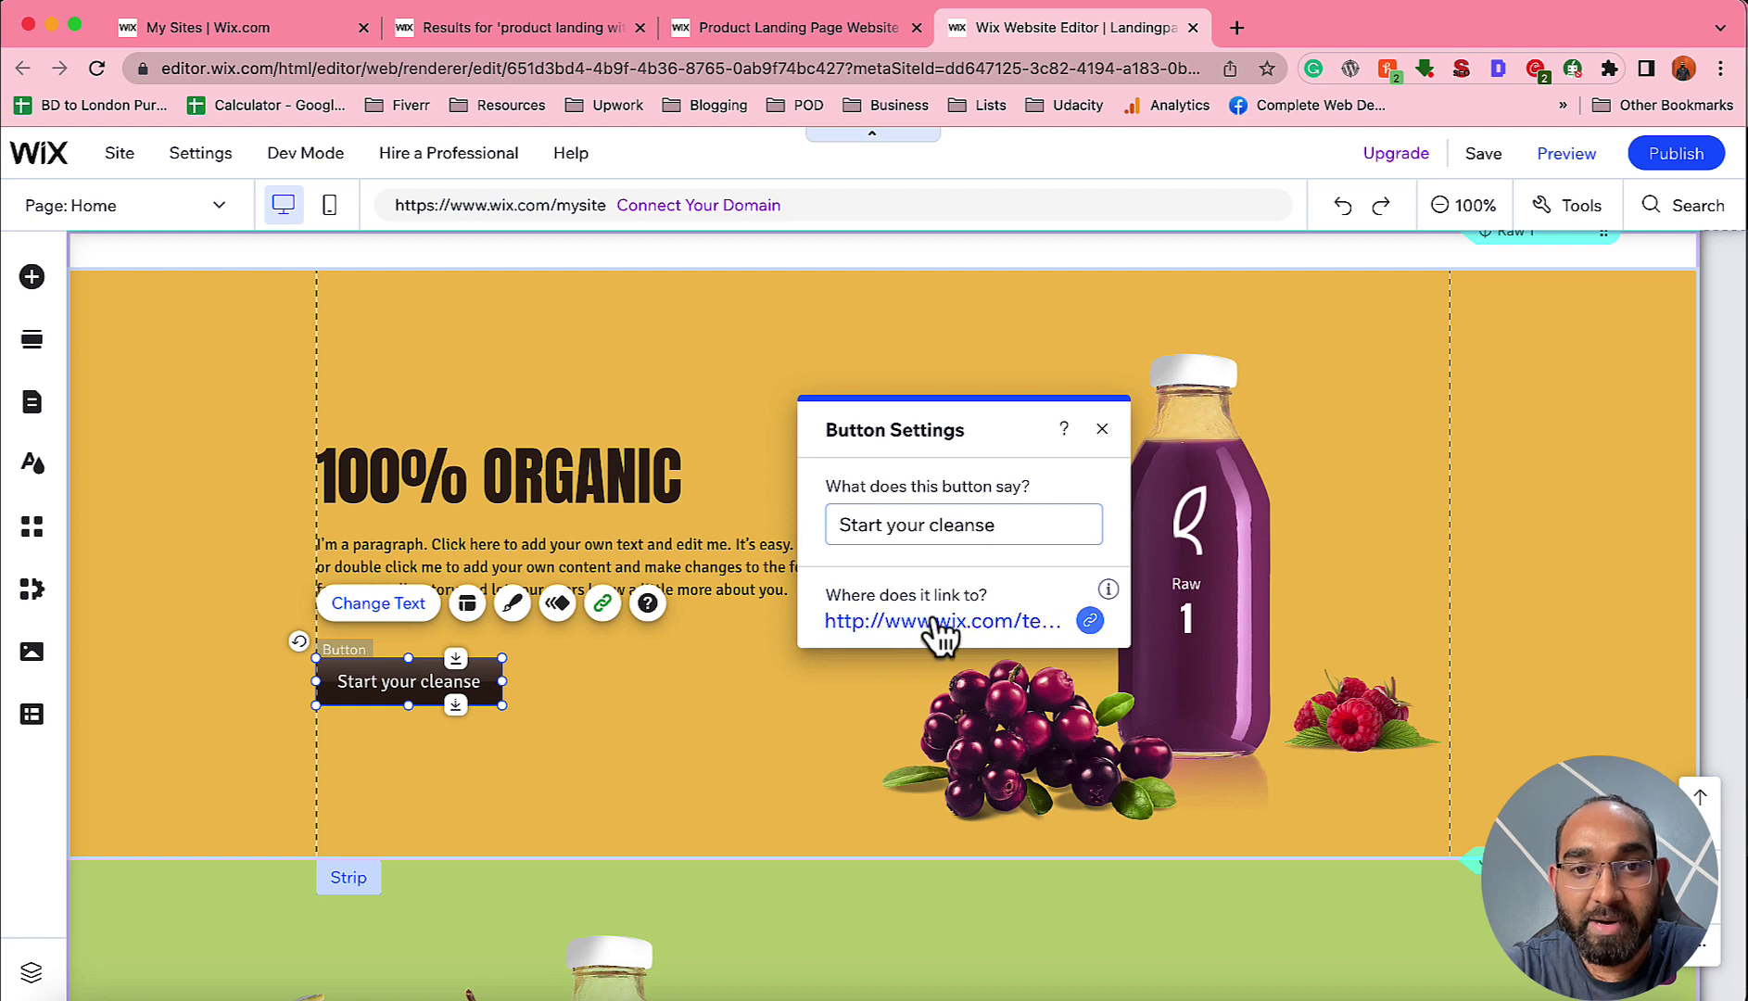
left_click(862, 526)
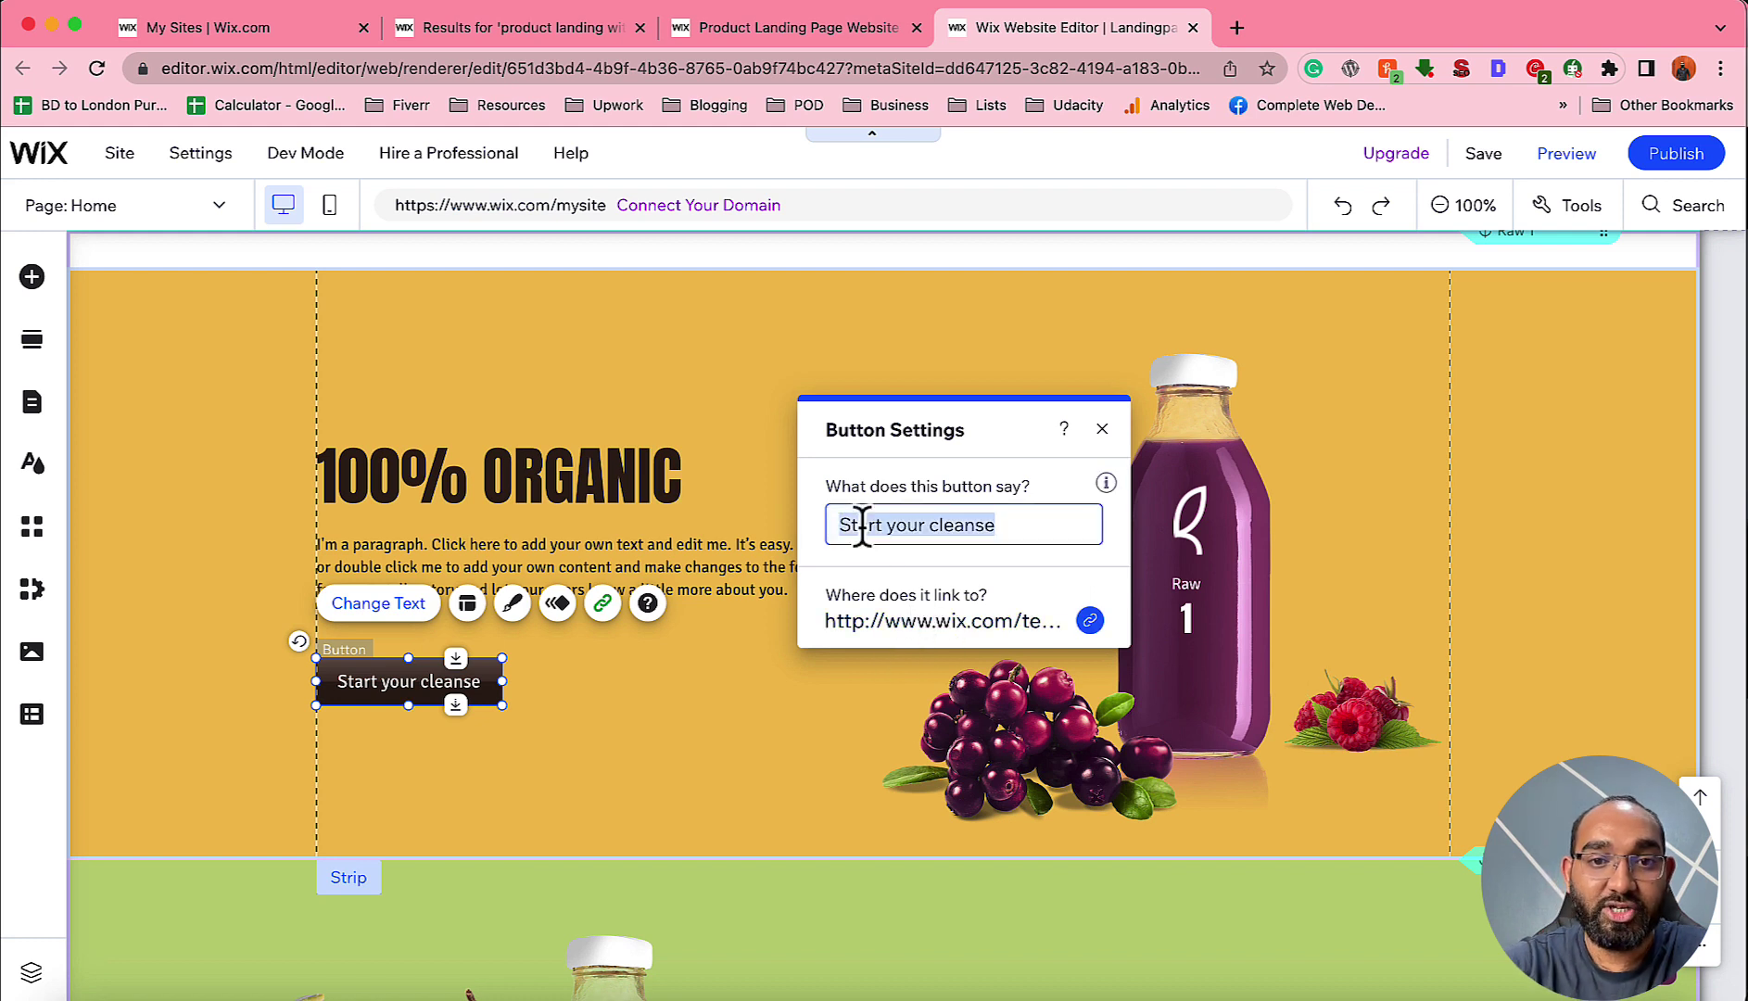
type("Purcha")
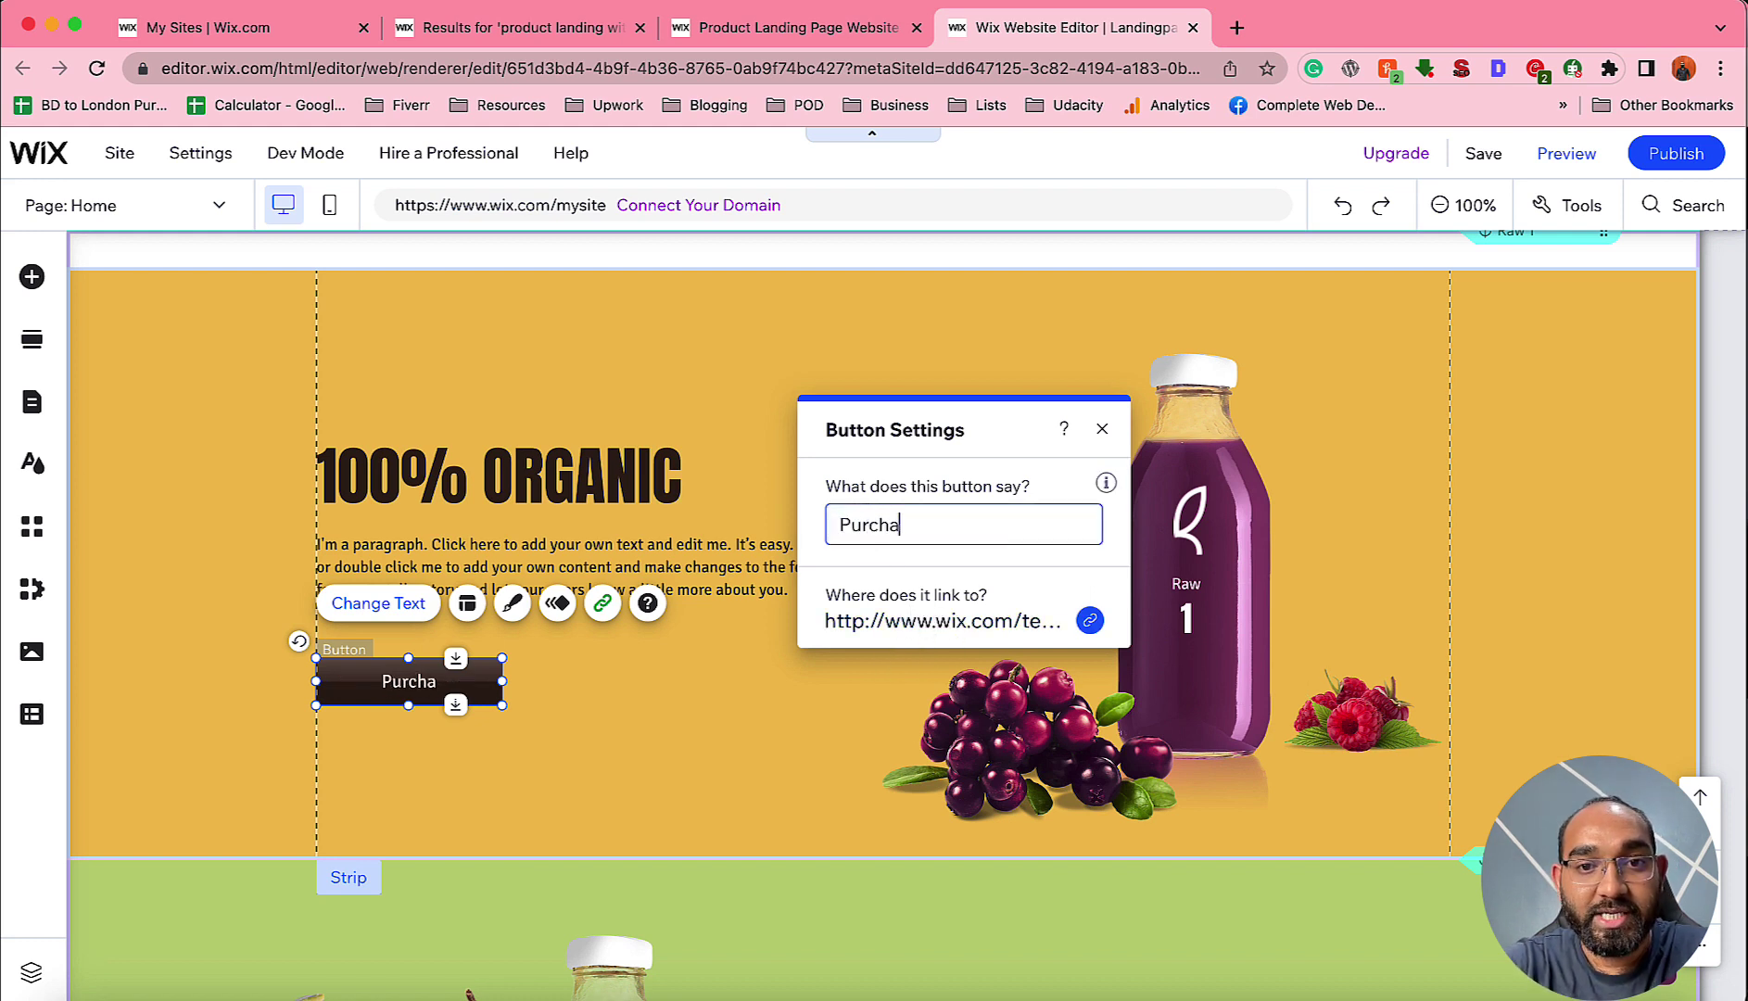
type("se Now")
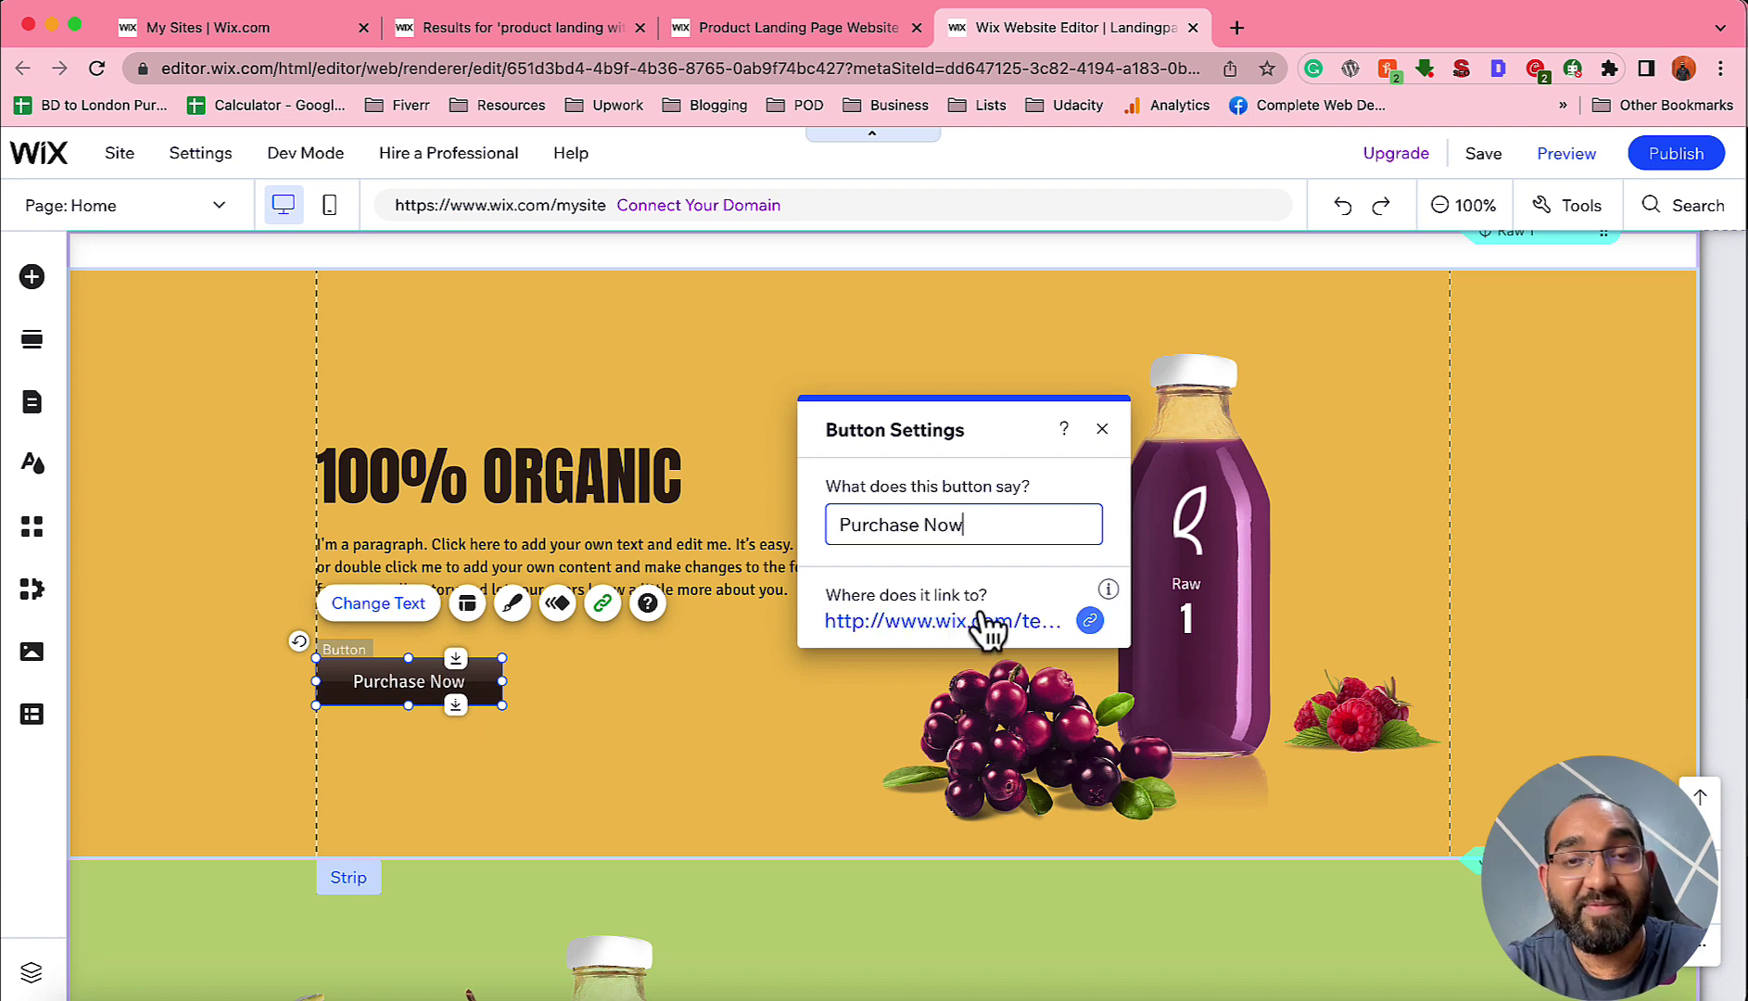
left_click(1091, 621)
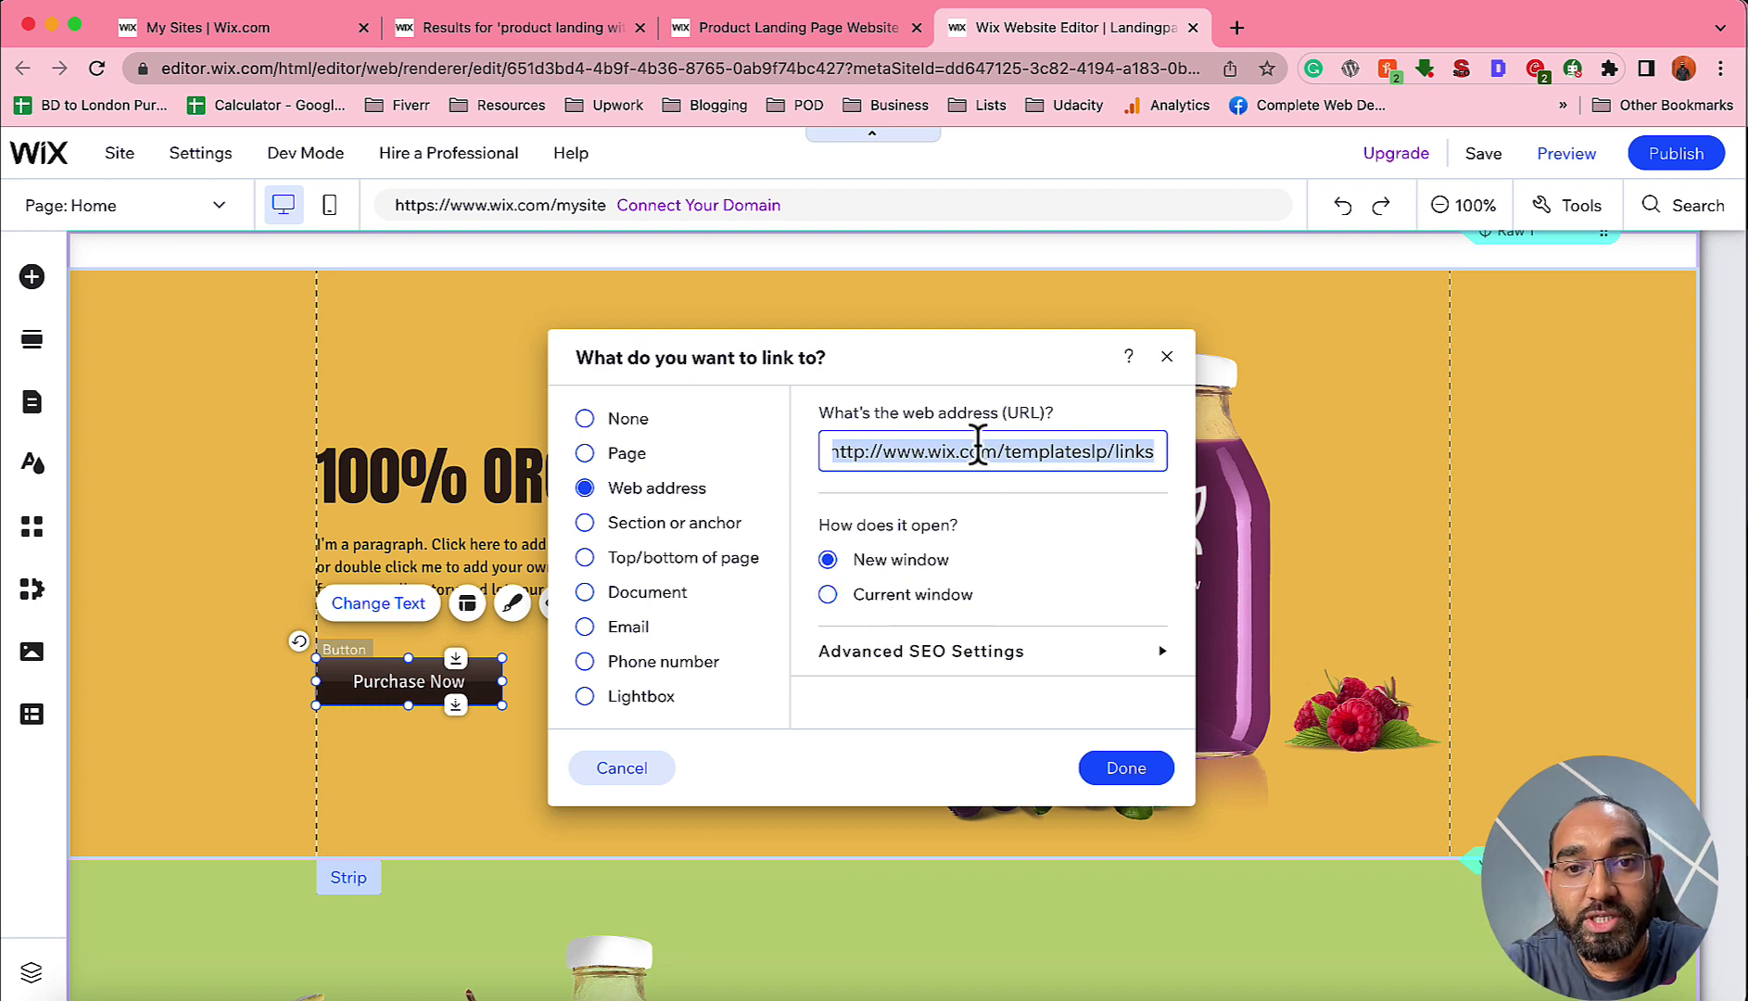
double_click(1073, 455)
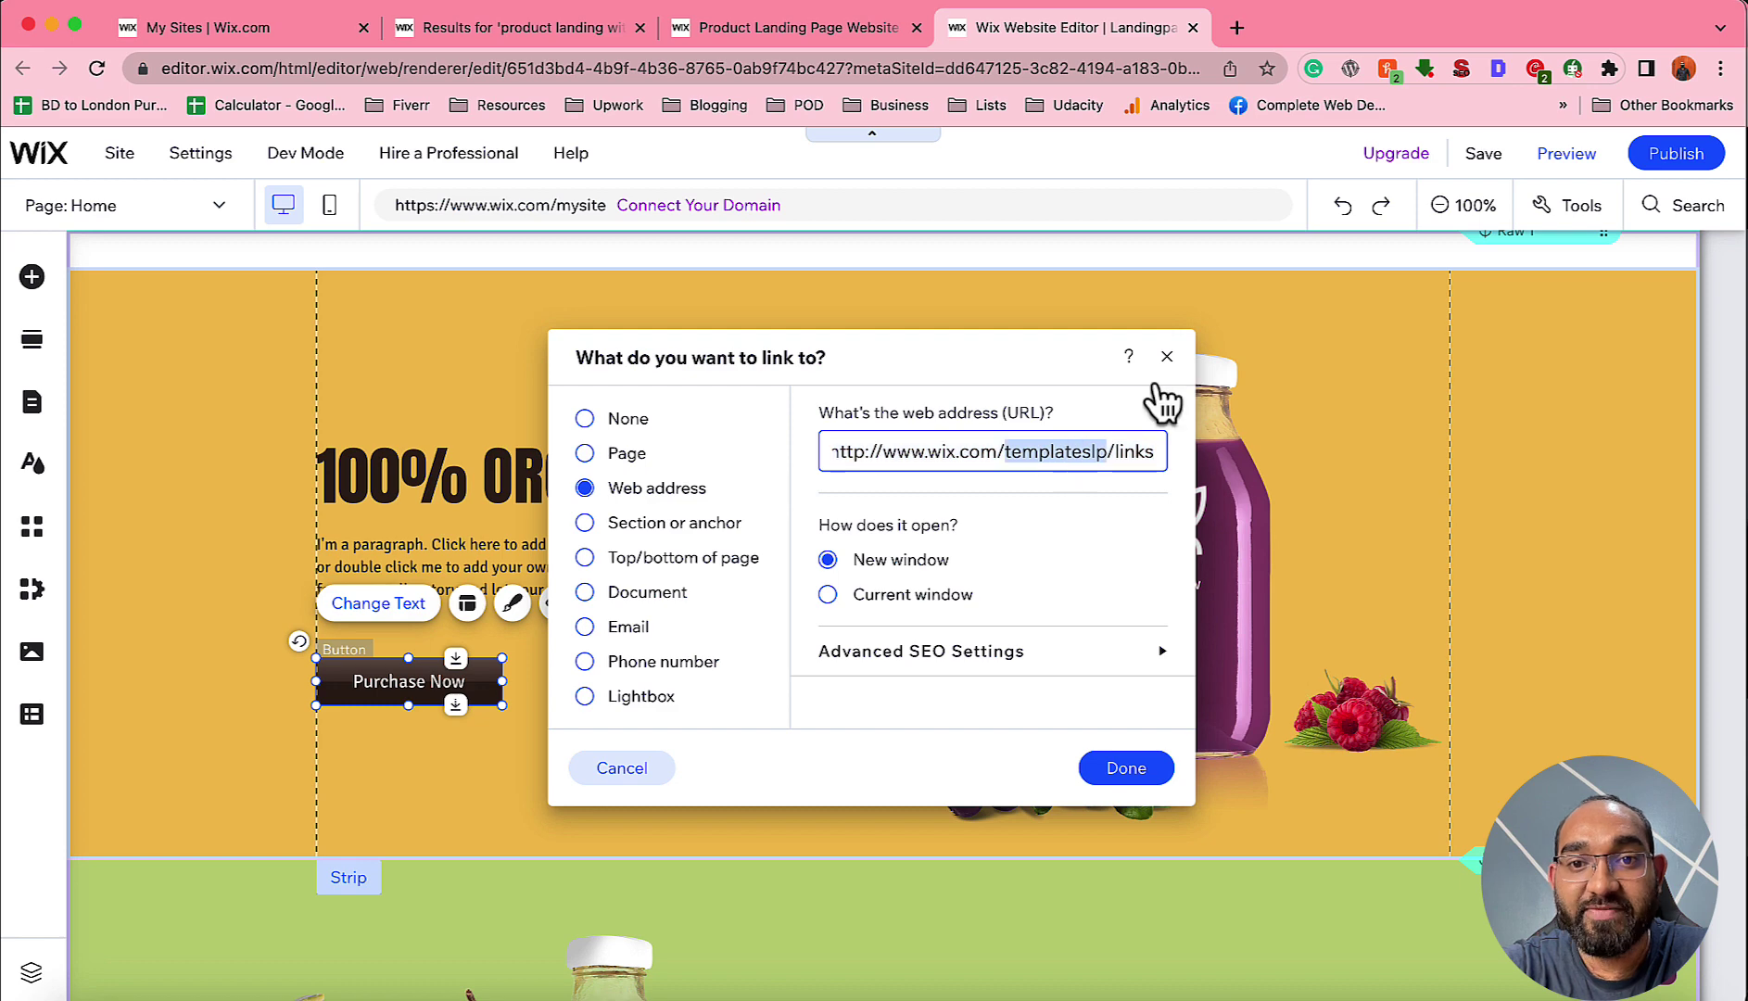
left_click(1237, 27)
type("rafys.net/")
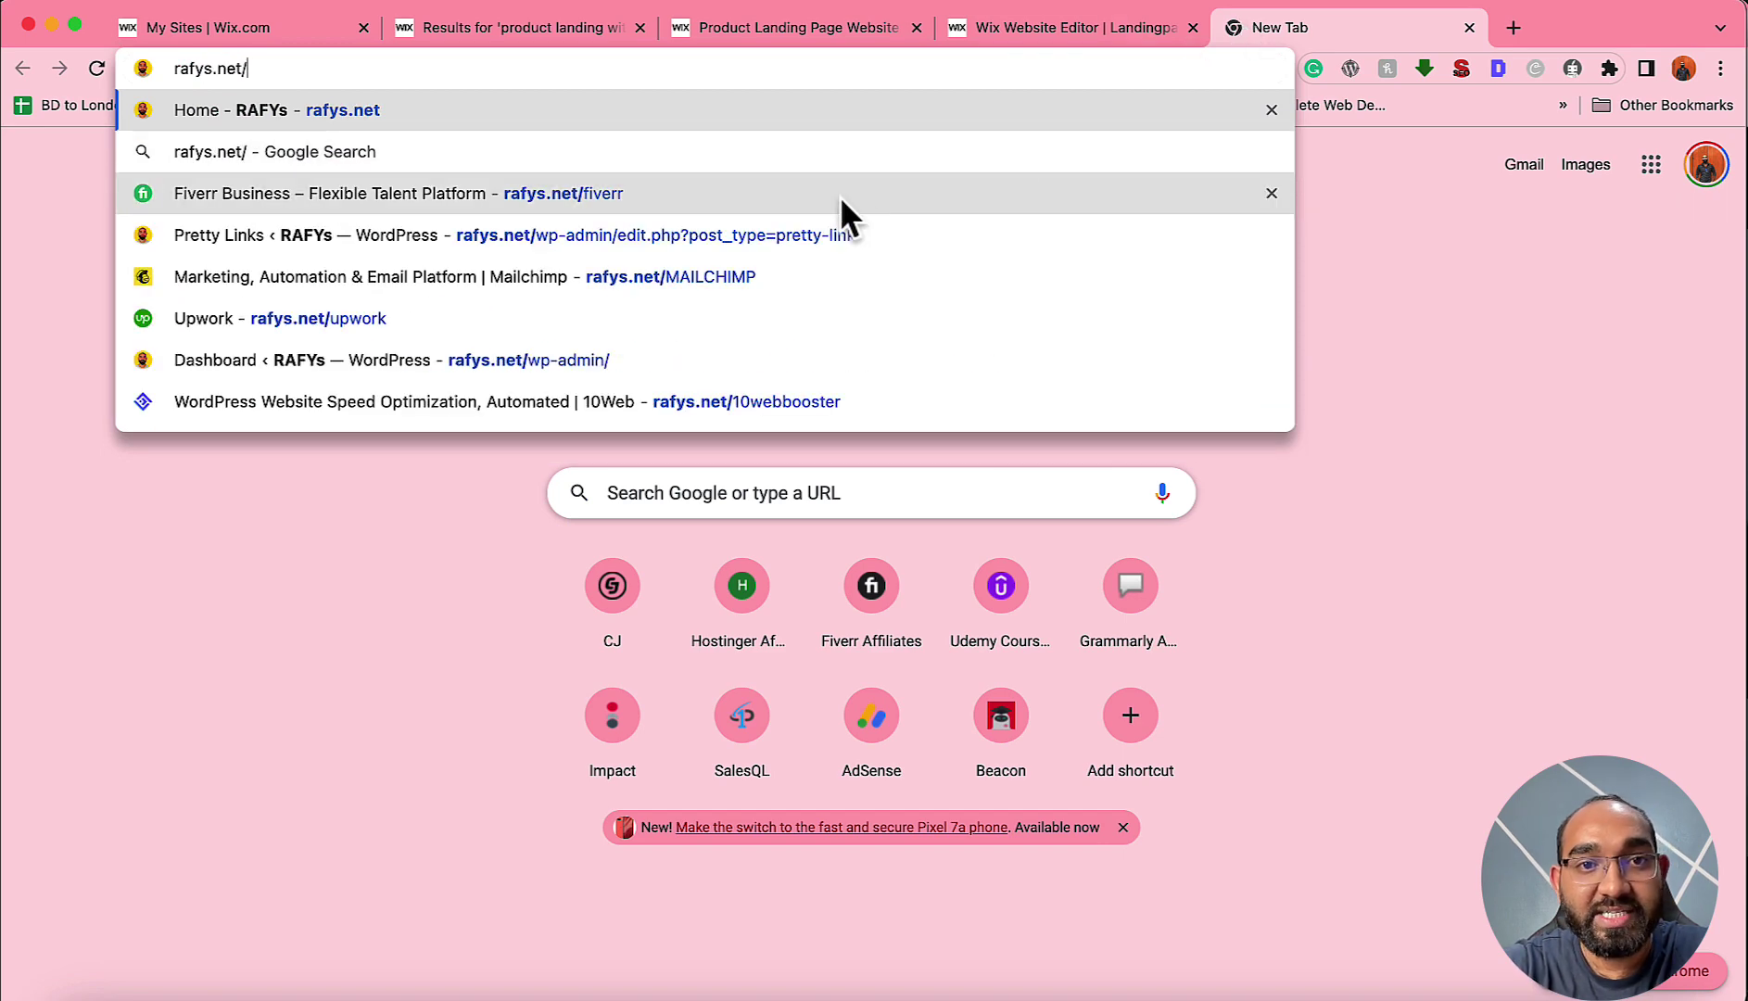
left_click(828, 195)
left_click(551, 70)
key("super+c")
key("BackSpace")
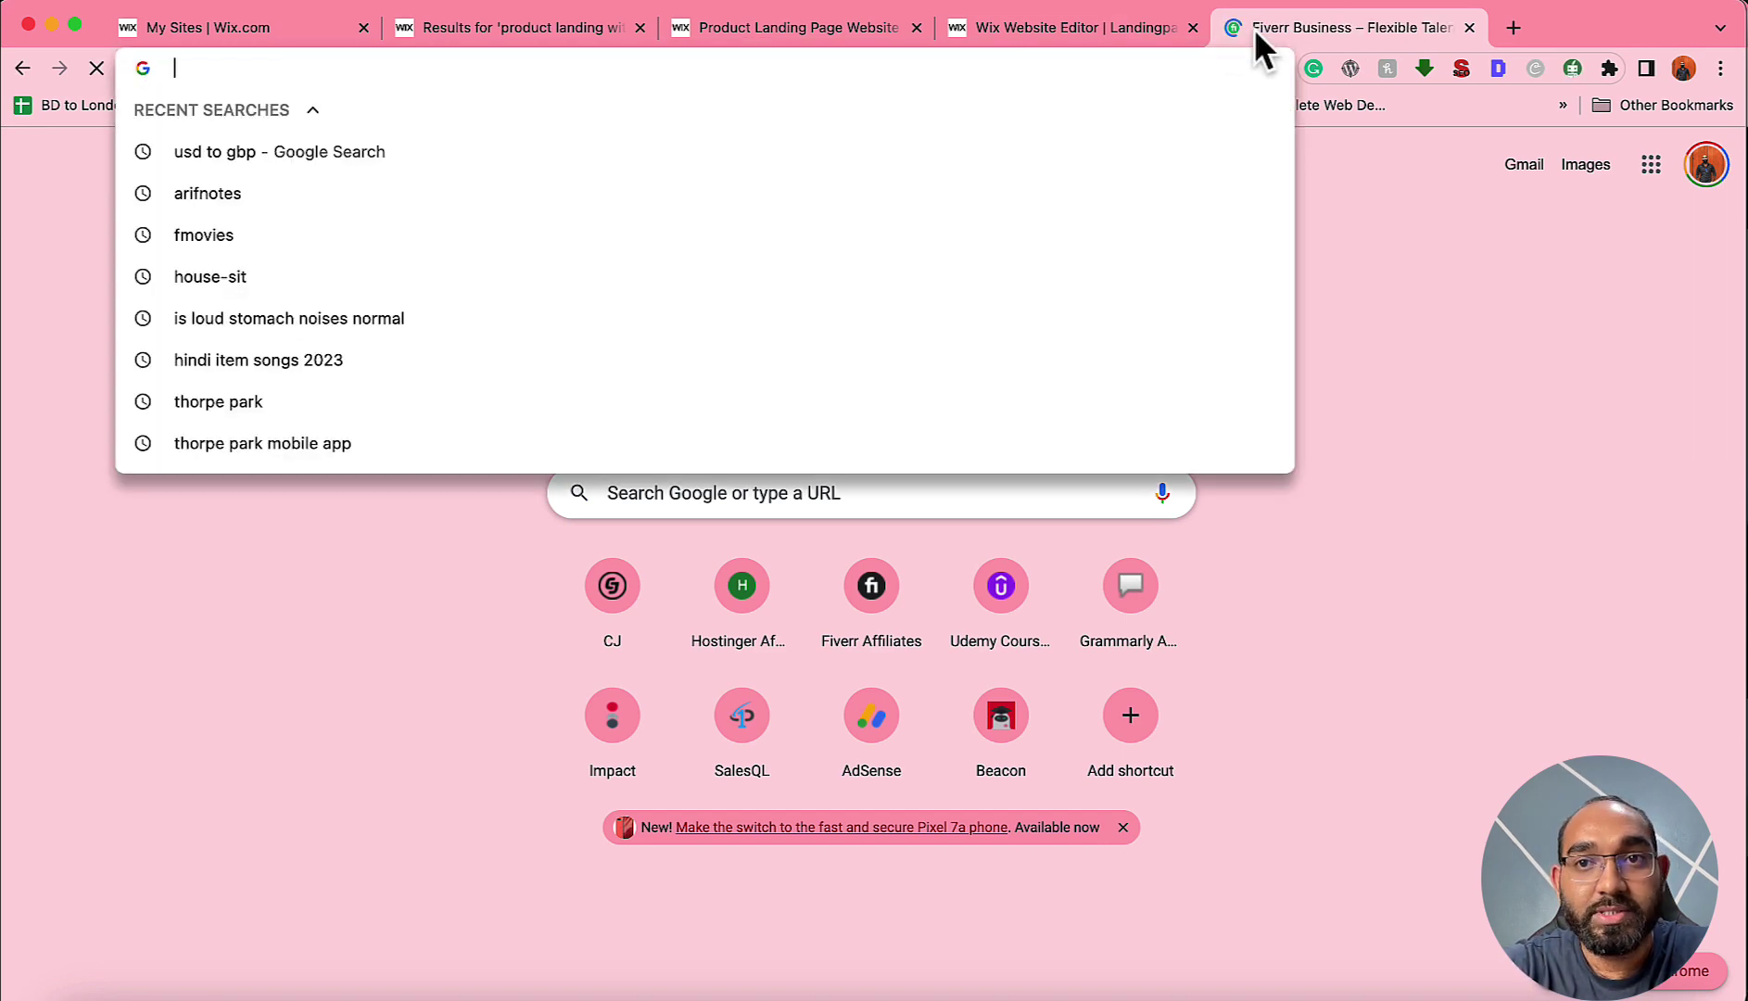
left_click(1349, 357)
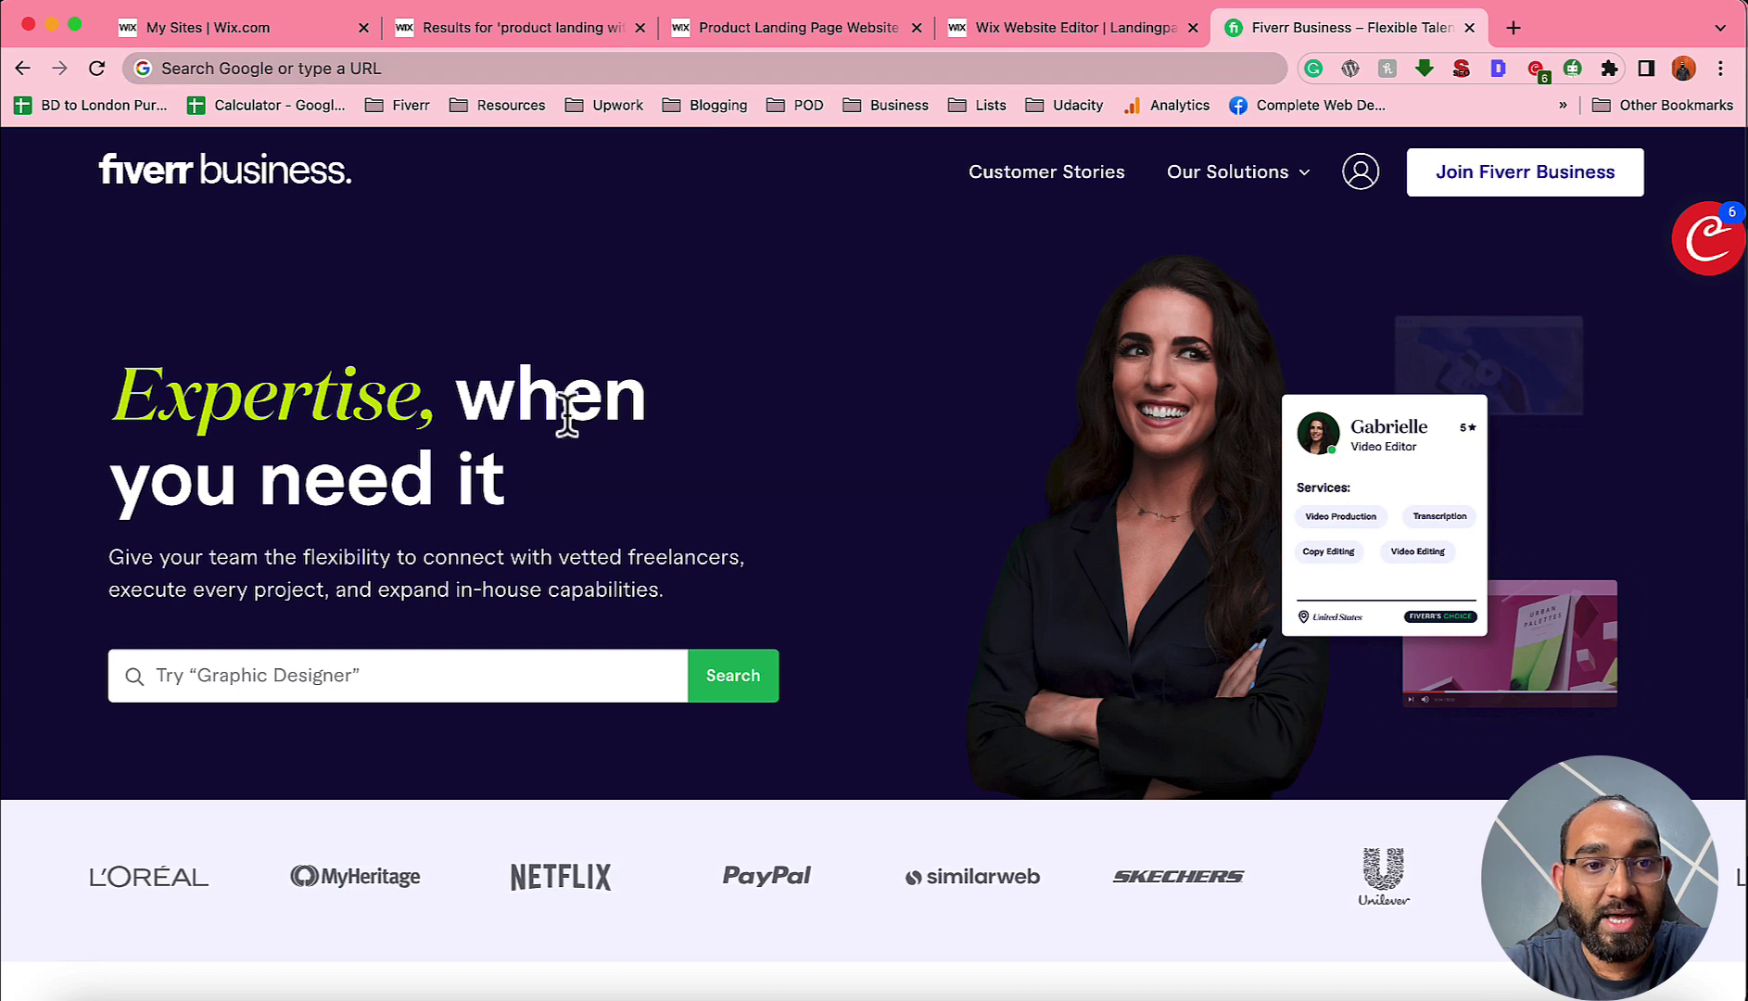
left_click(1469, 28)
Paste the Fiverr link as the button's web address, confirm, and close Button Settings.
key("super+v")
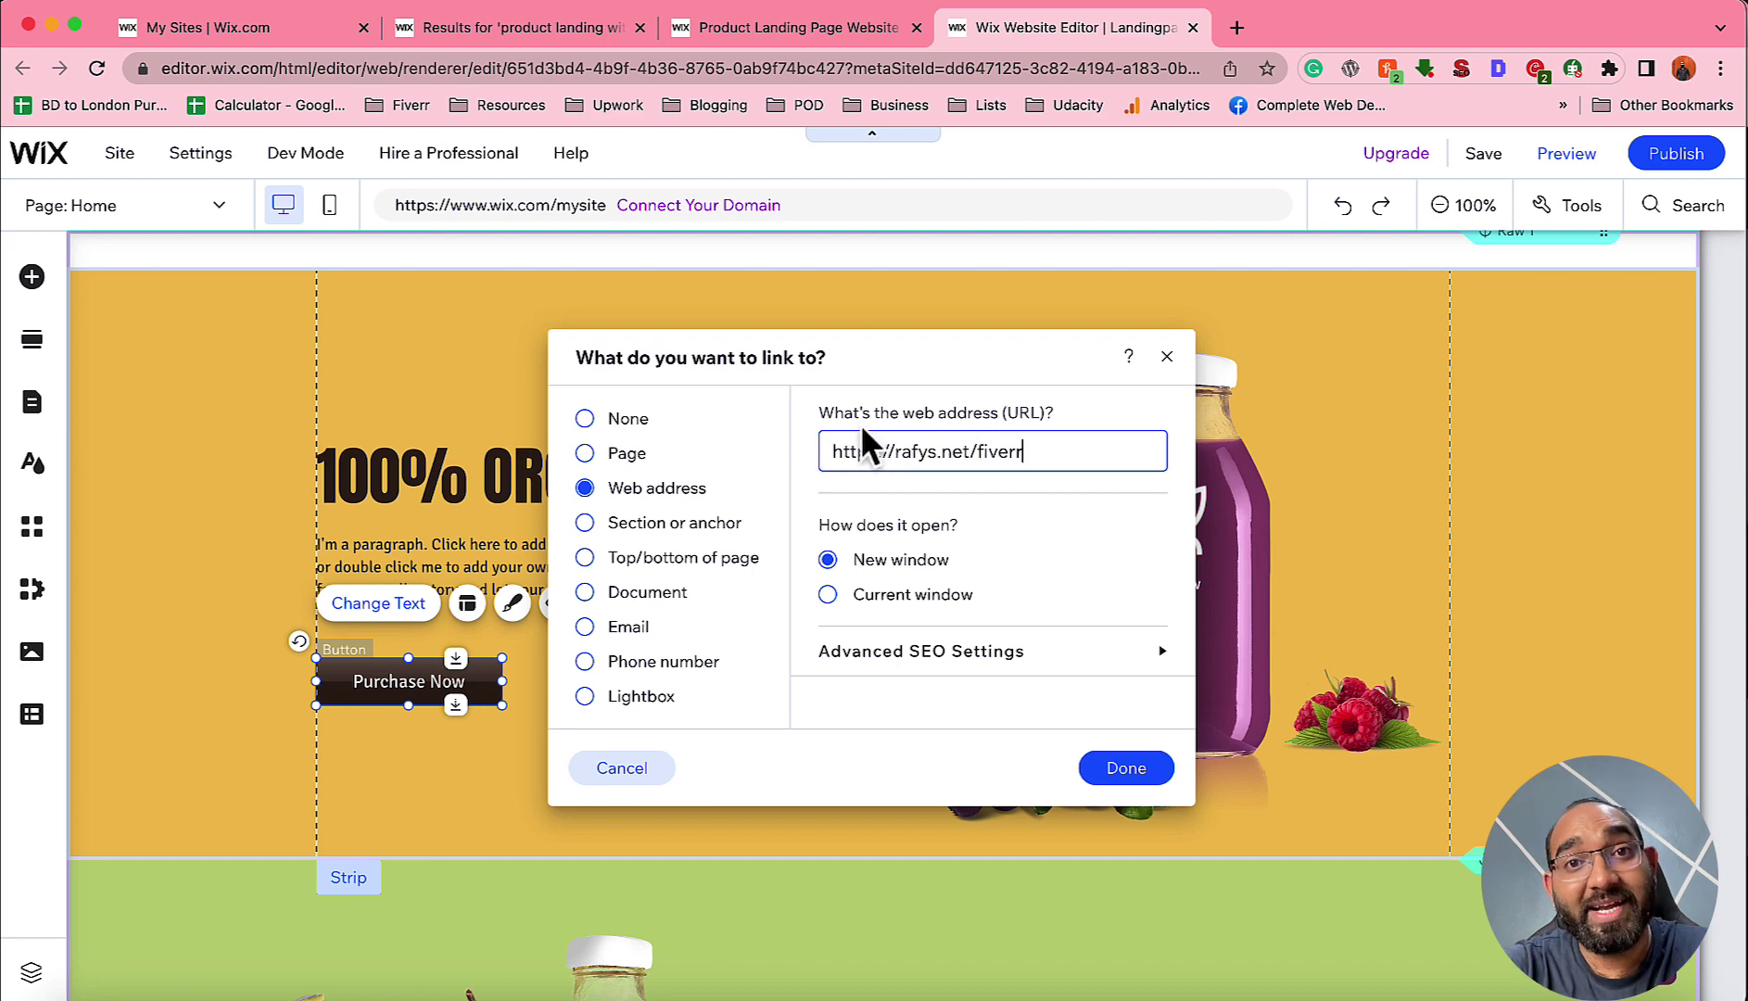
left_click(1122, 767)
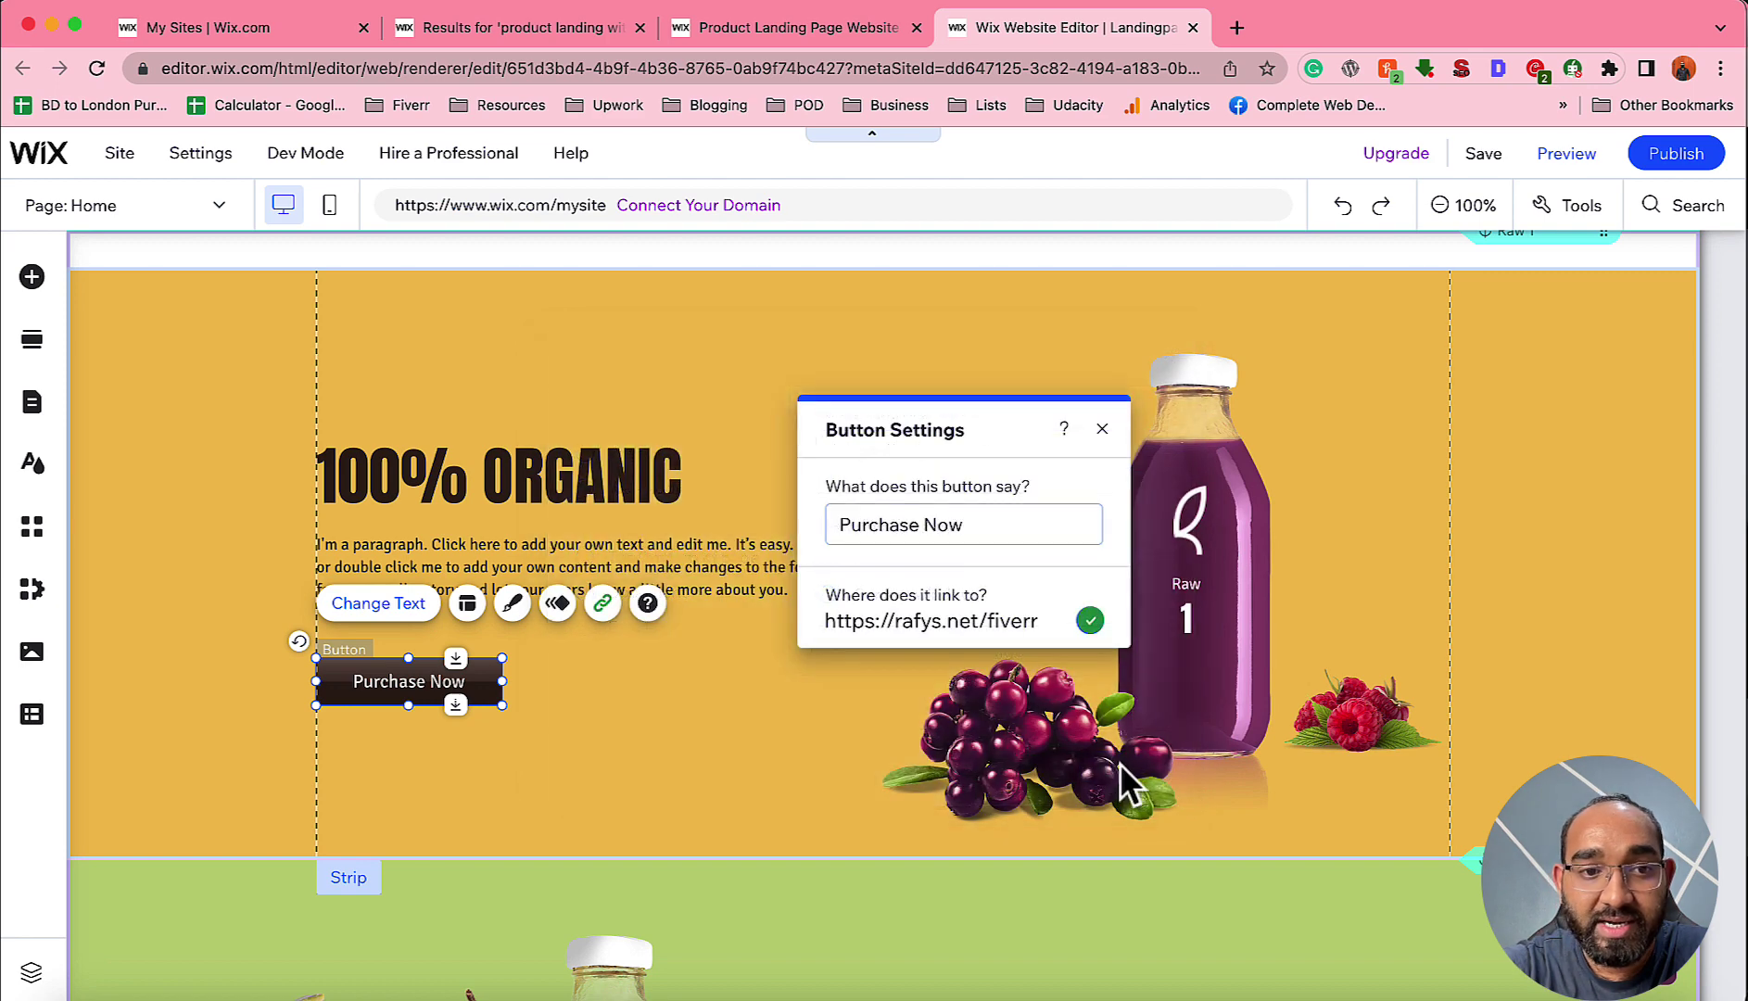
left_click(1294, 461)
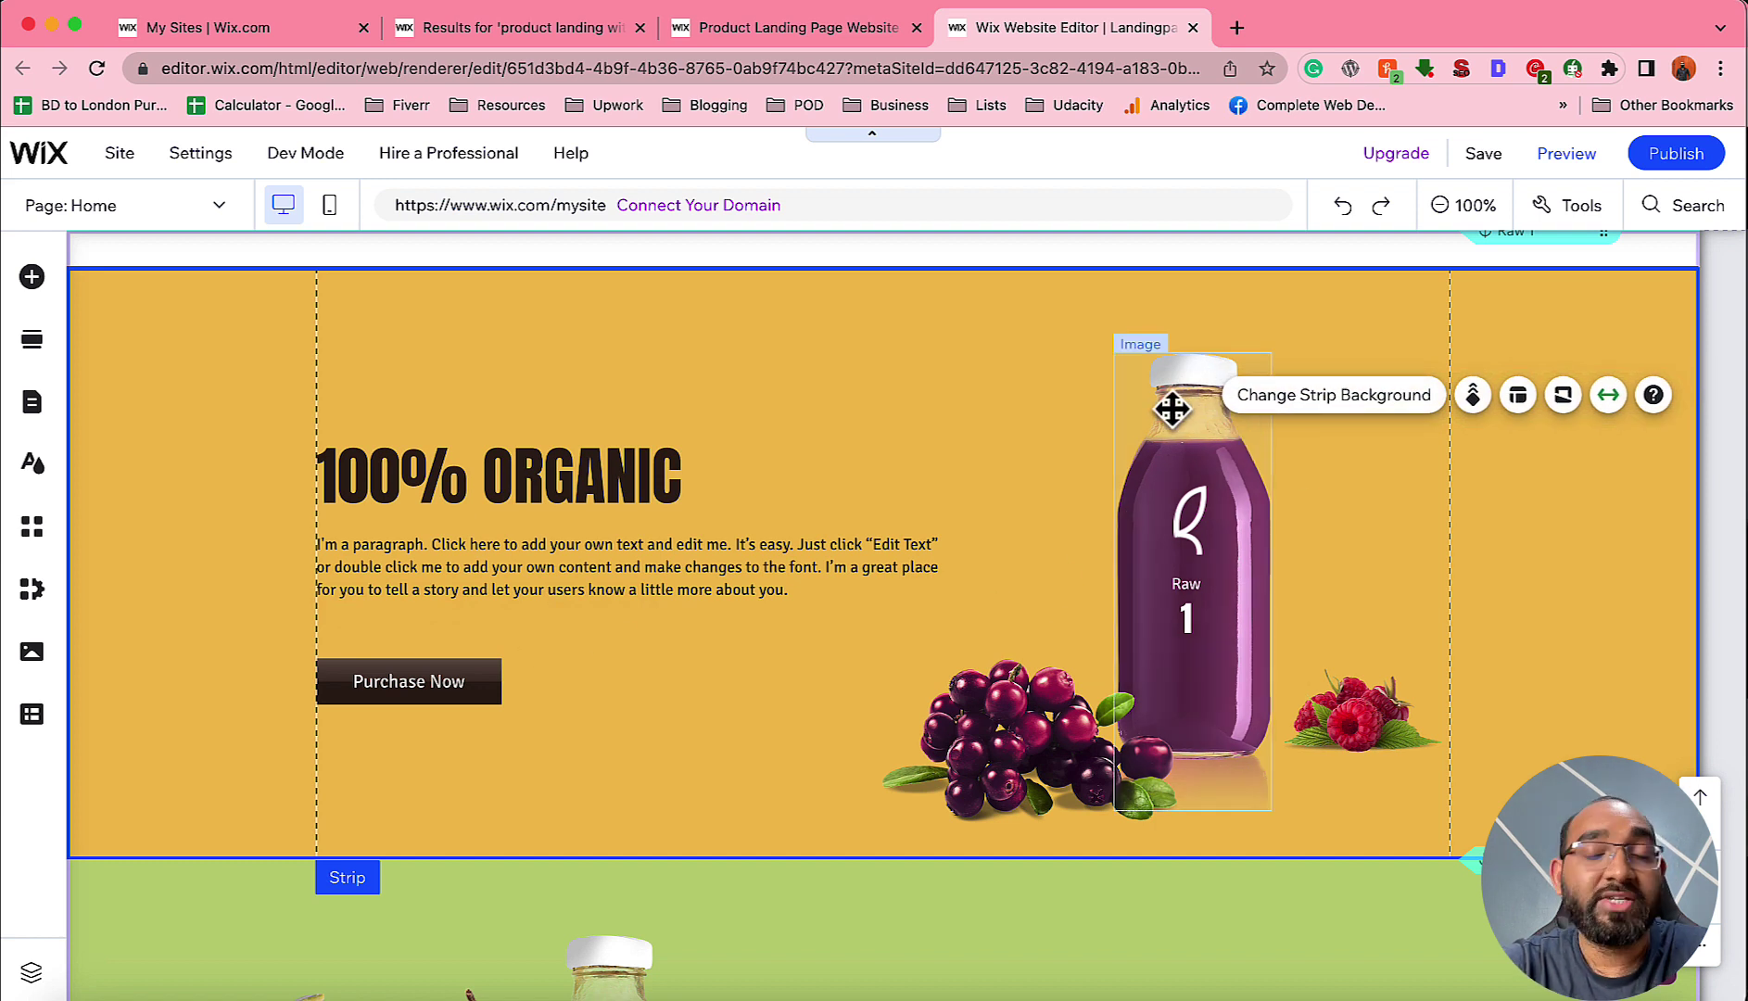
Open Wix's stock image library to replace the purple juice bottle image.
left_click(1200, 441)
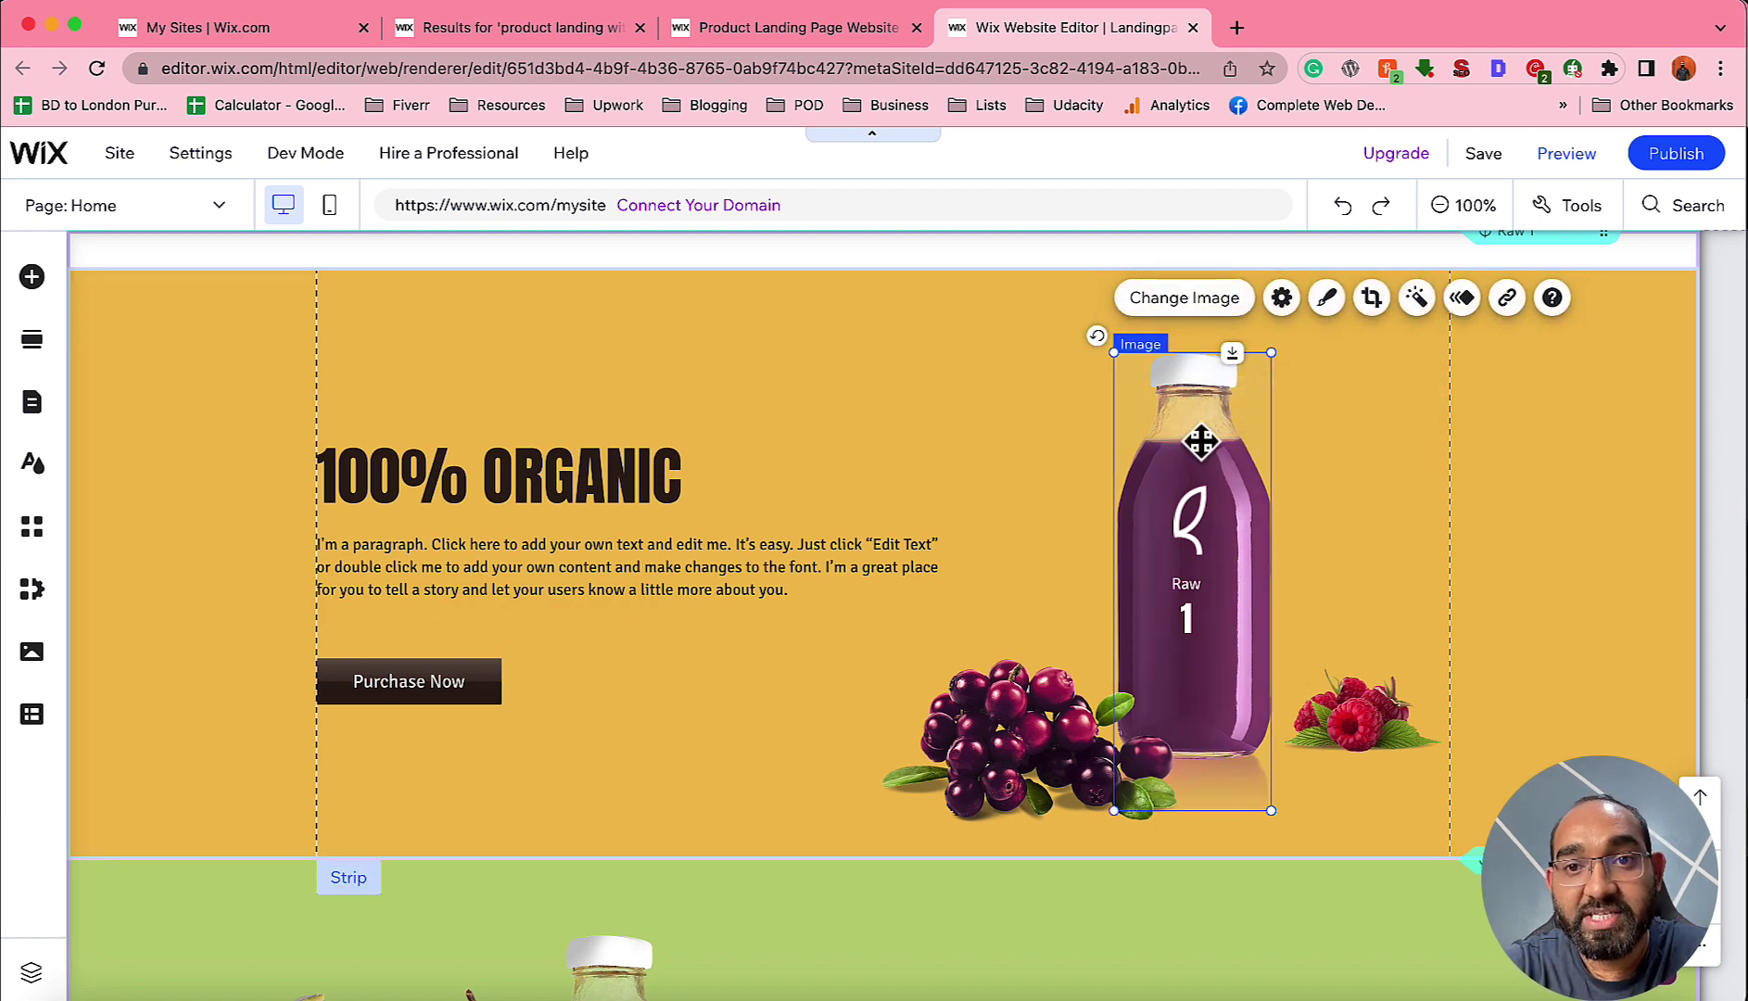
left_click(1184, 312)
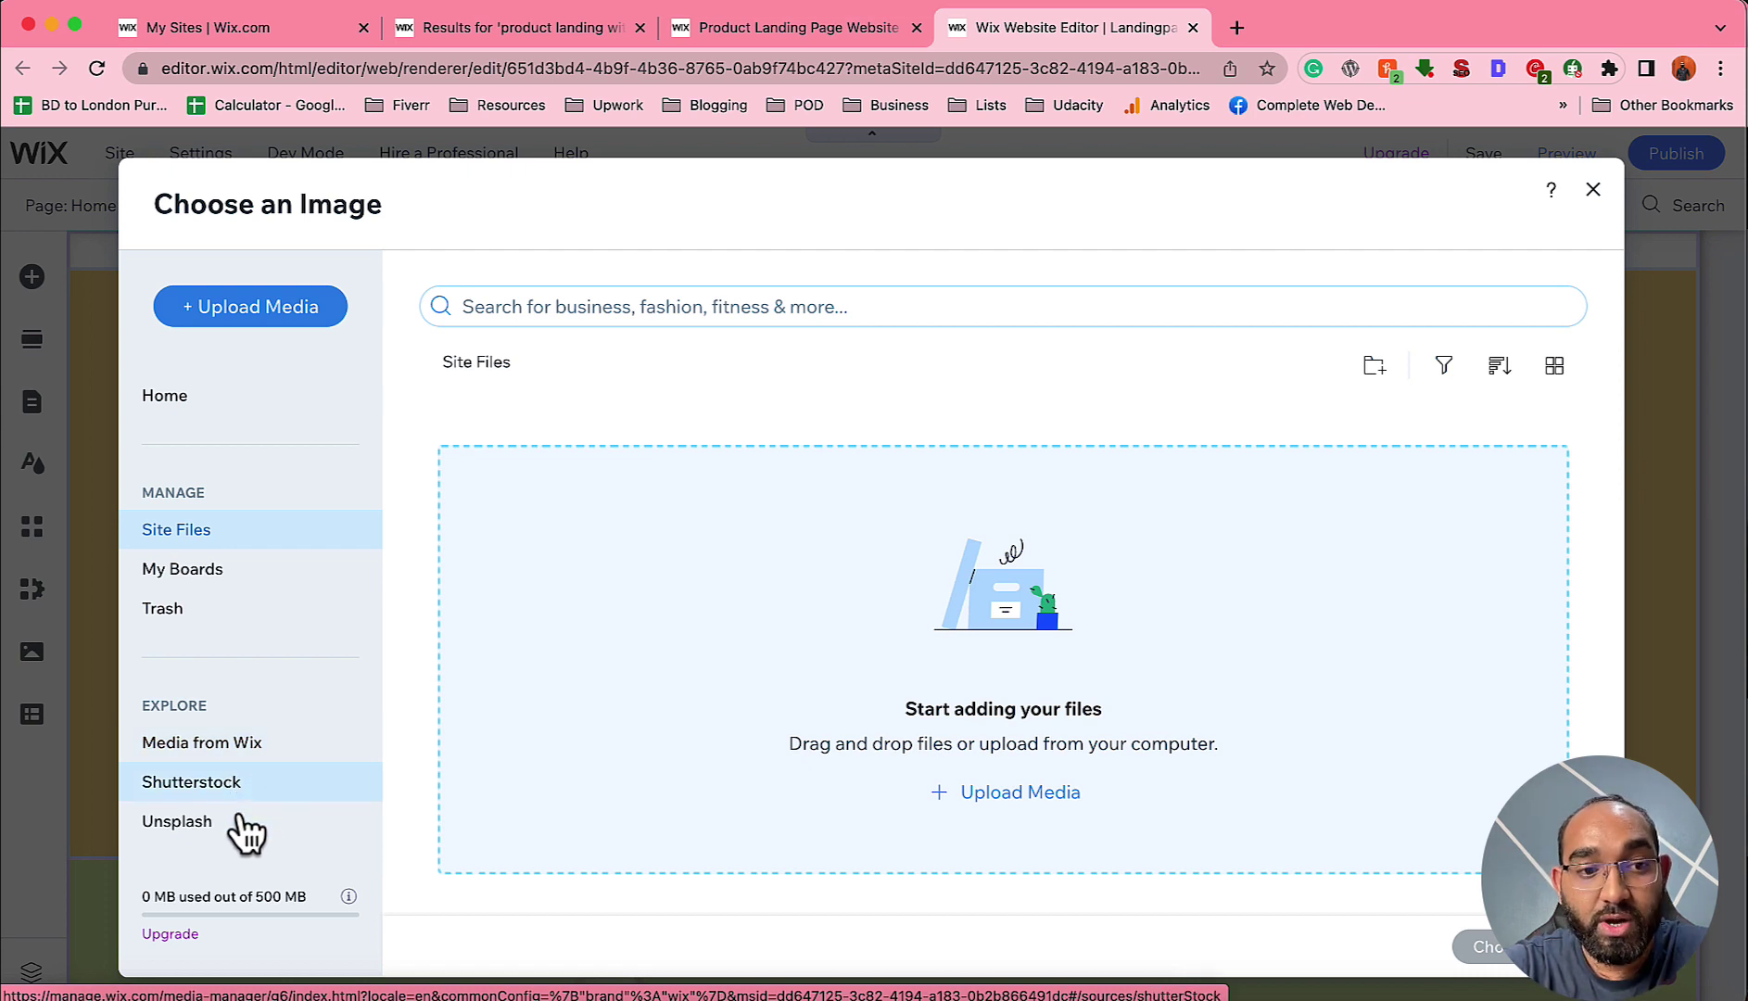
left_click(239, 766)
Search the library for 'food', browse the results, and close it without choosing.
left_click(716, 308)
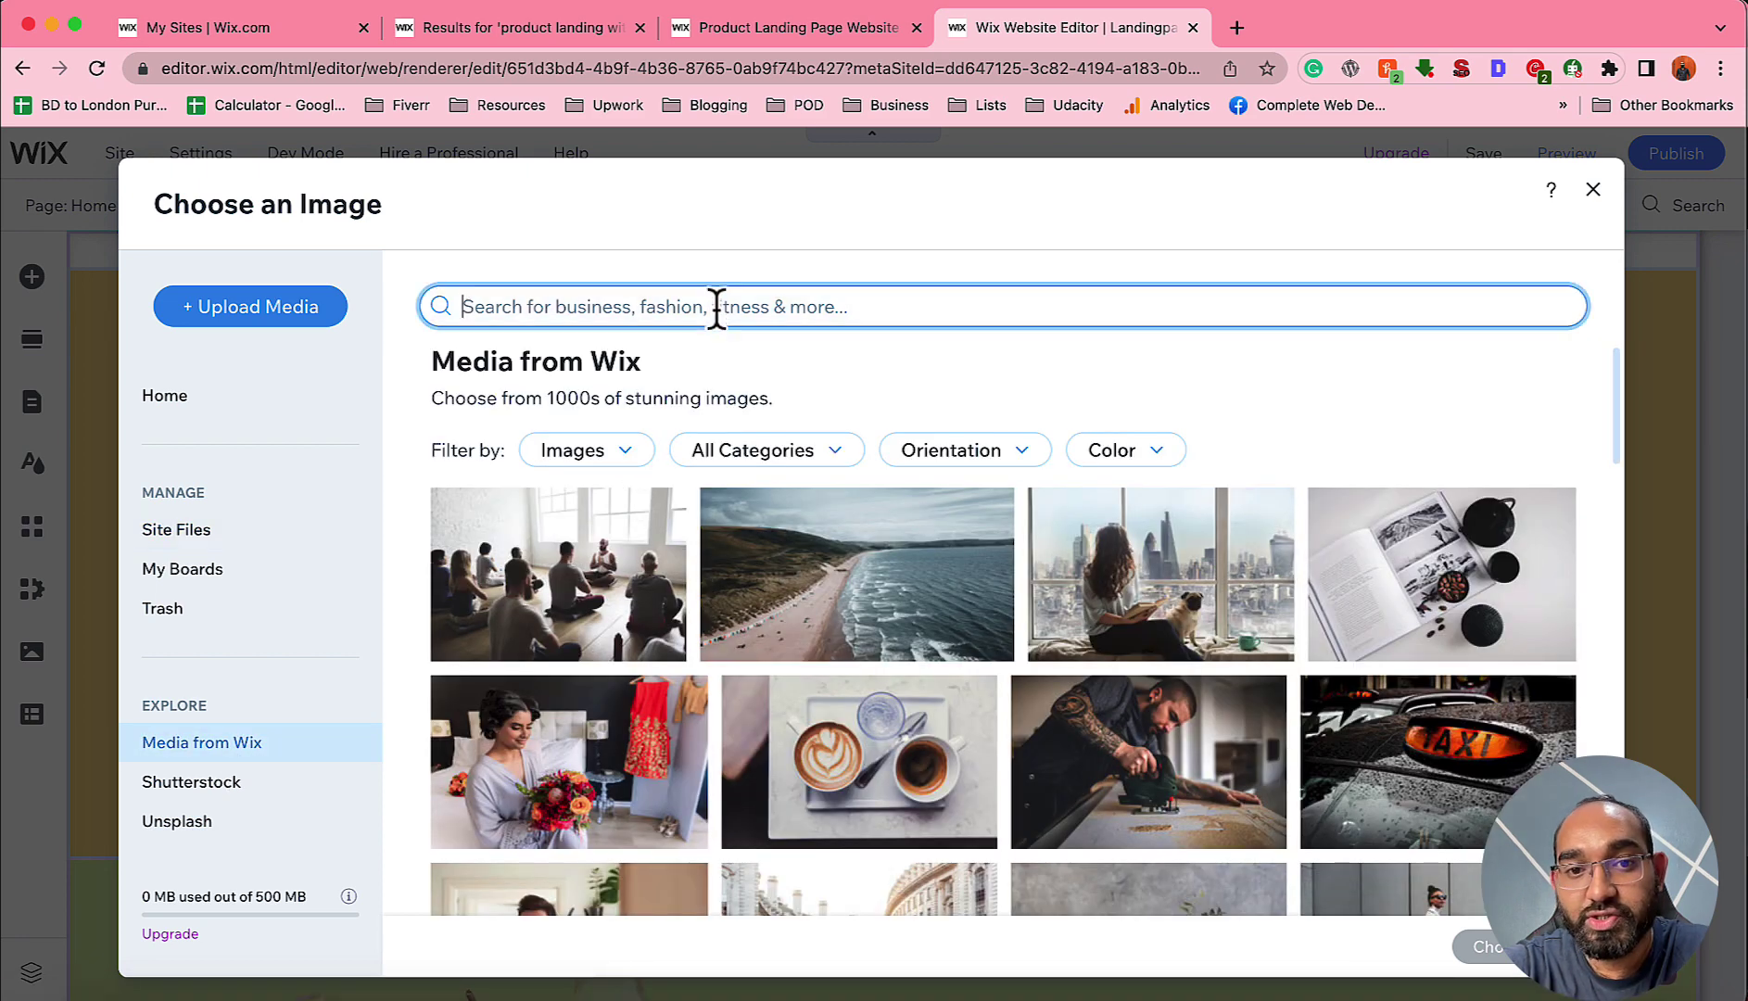
type("foo")
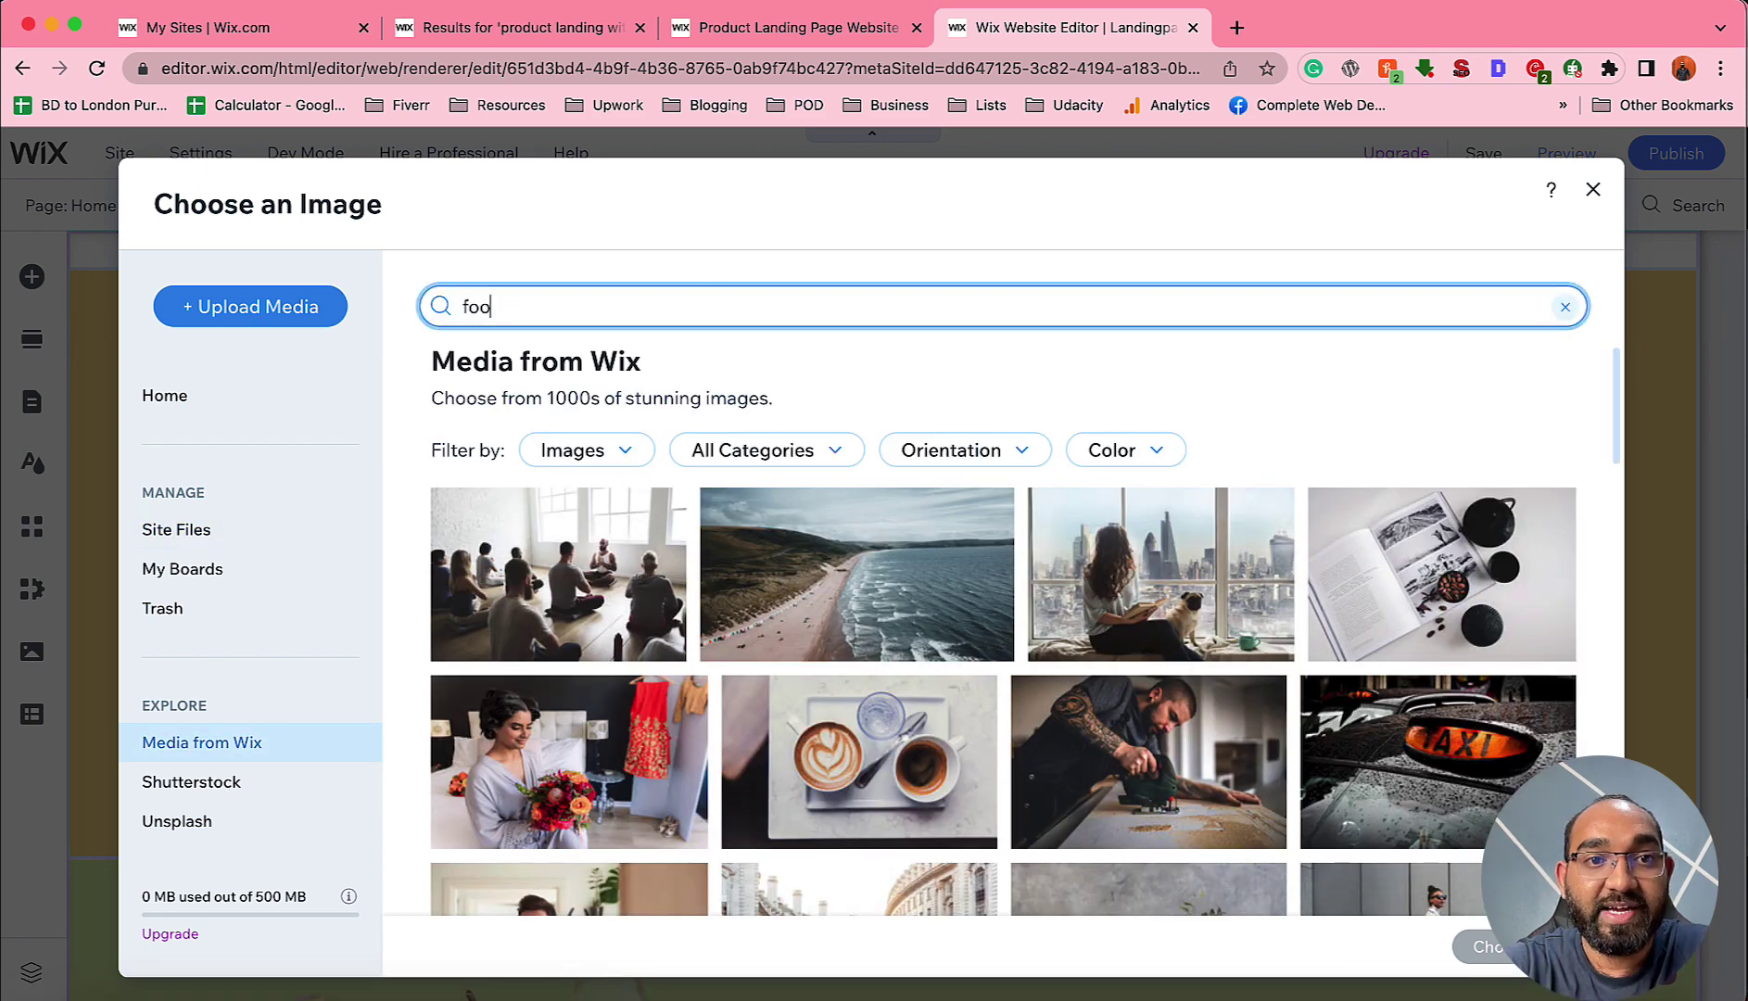
type("d")
key("Return")
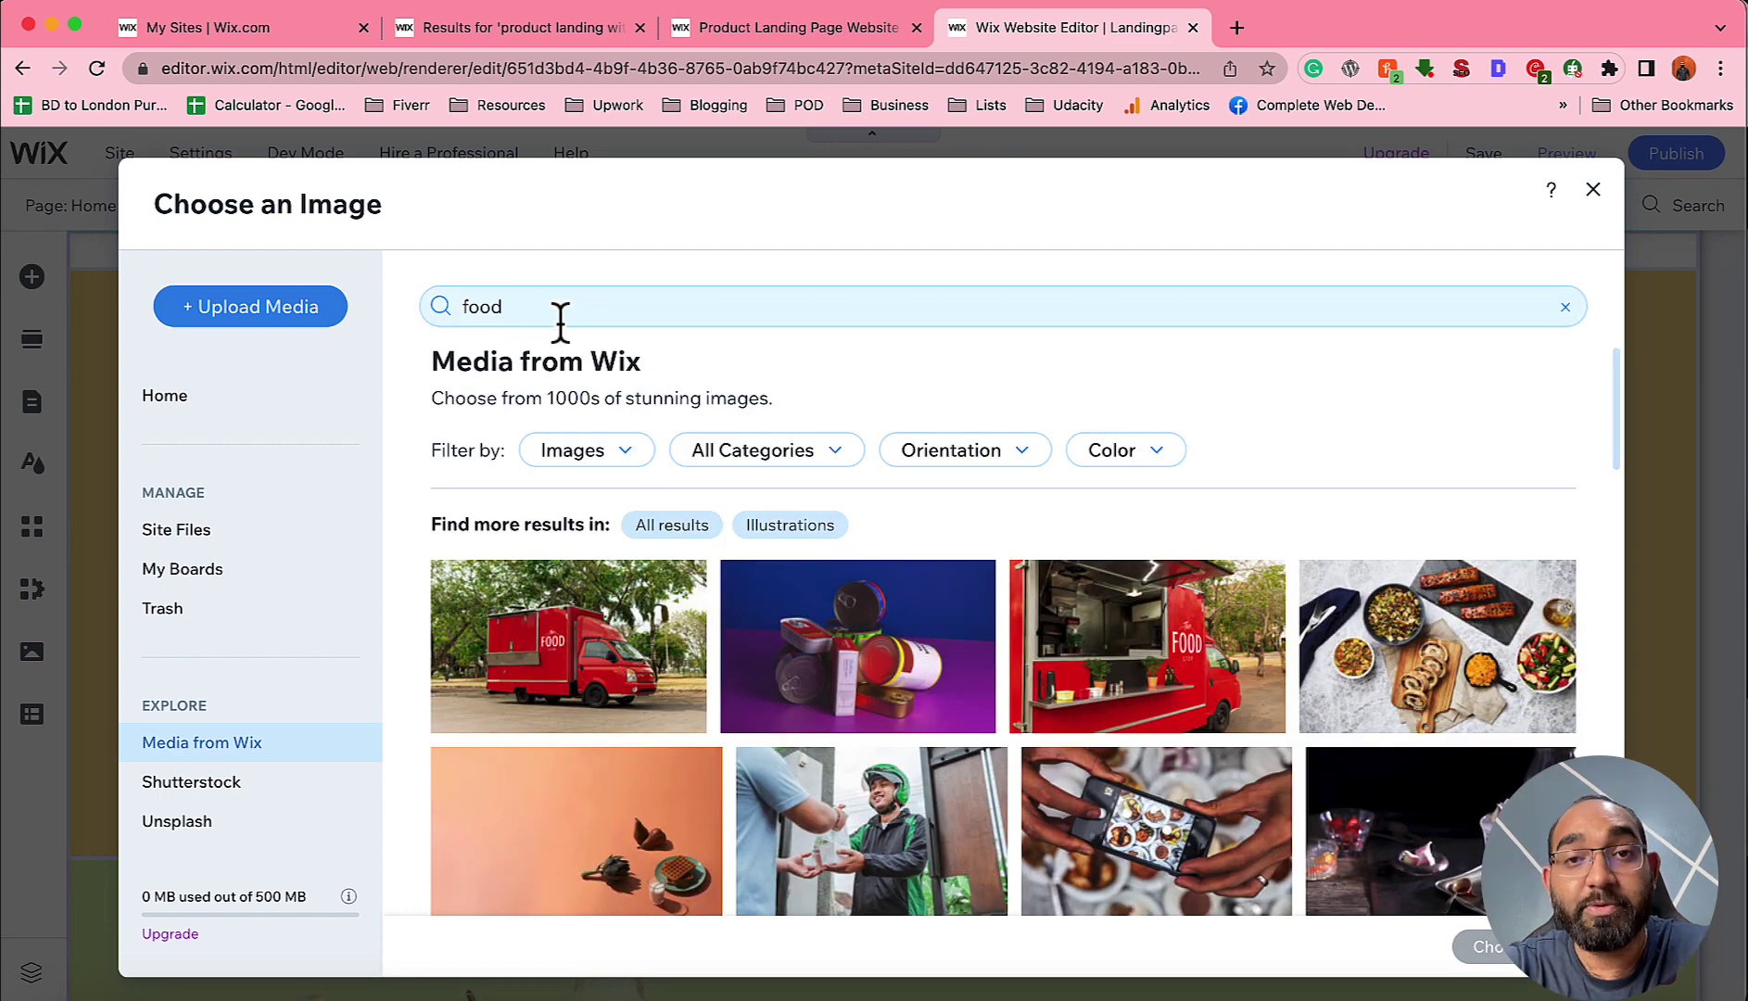
scroll(781, 625, "down", 15)
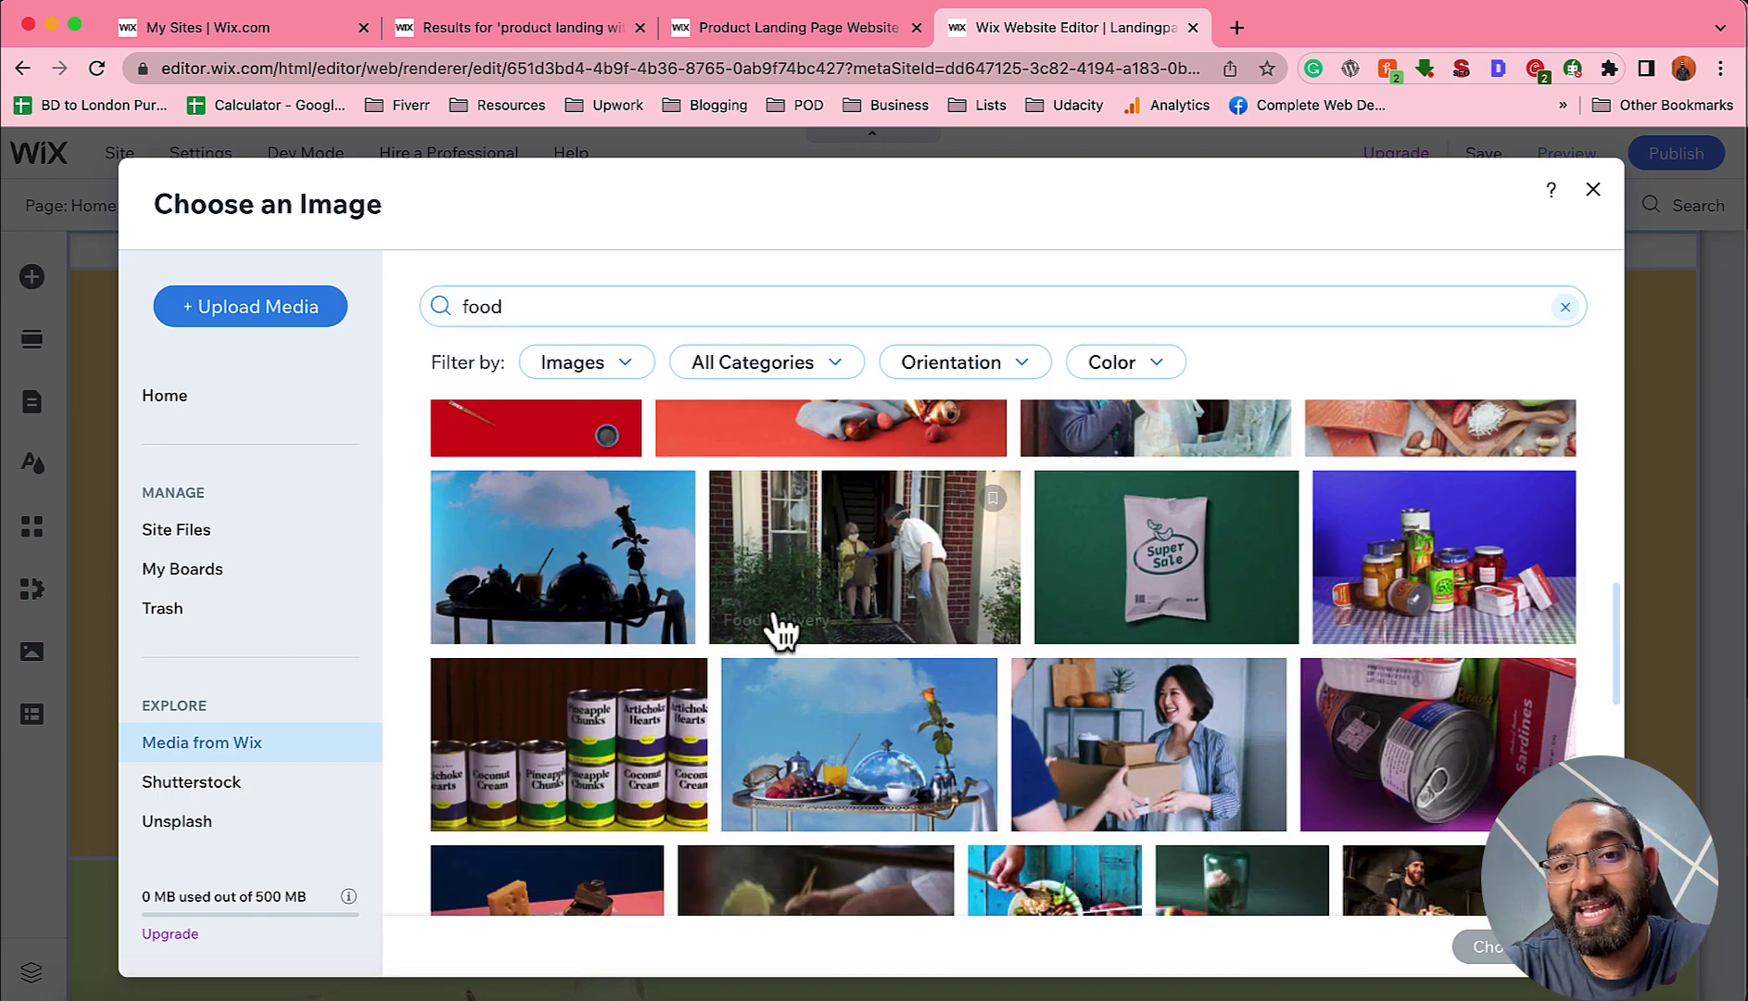
scroll(780, 624, "up", 15)
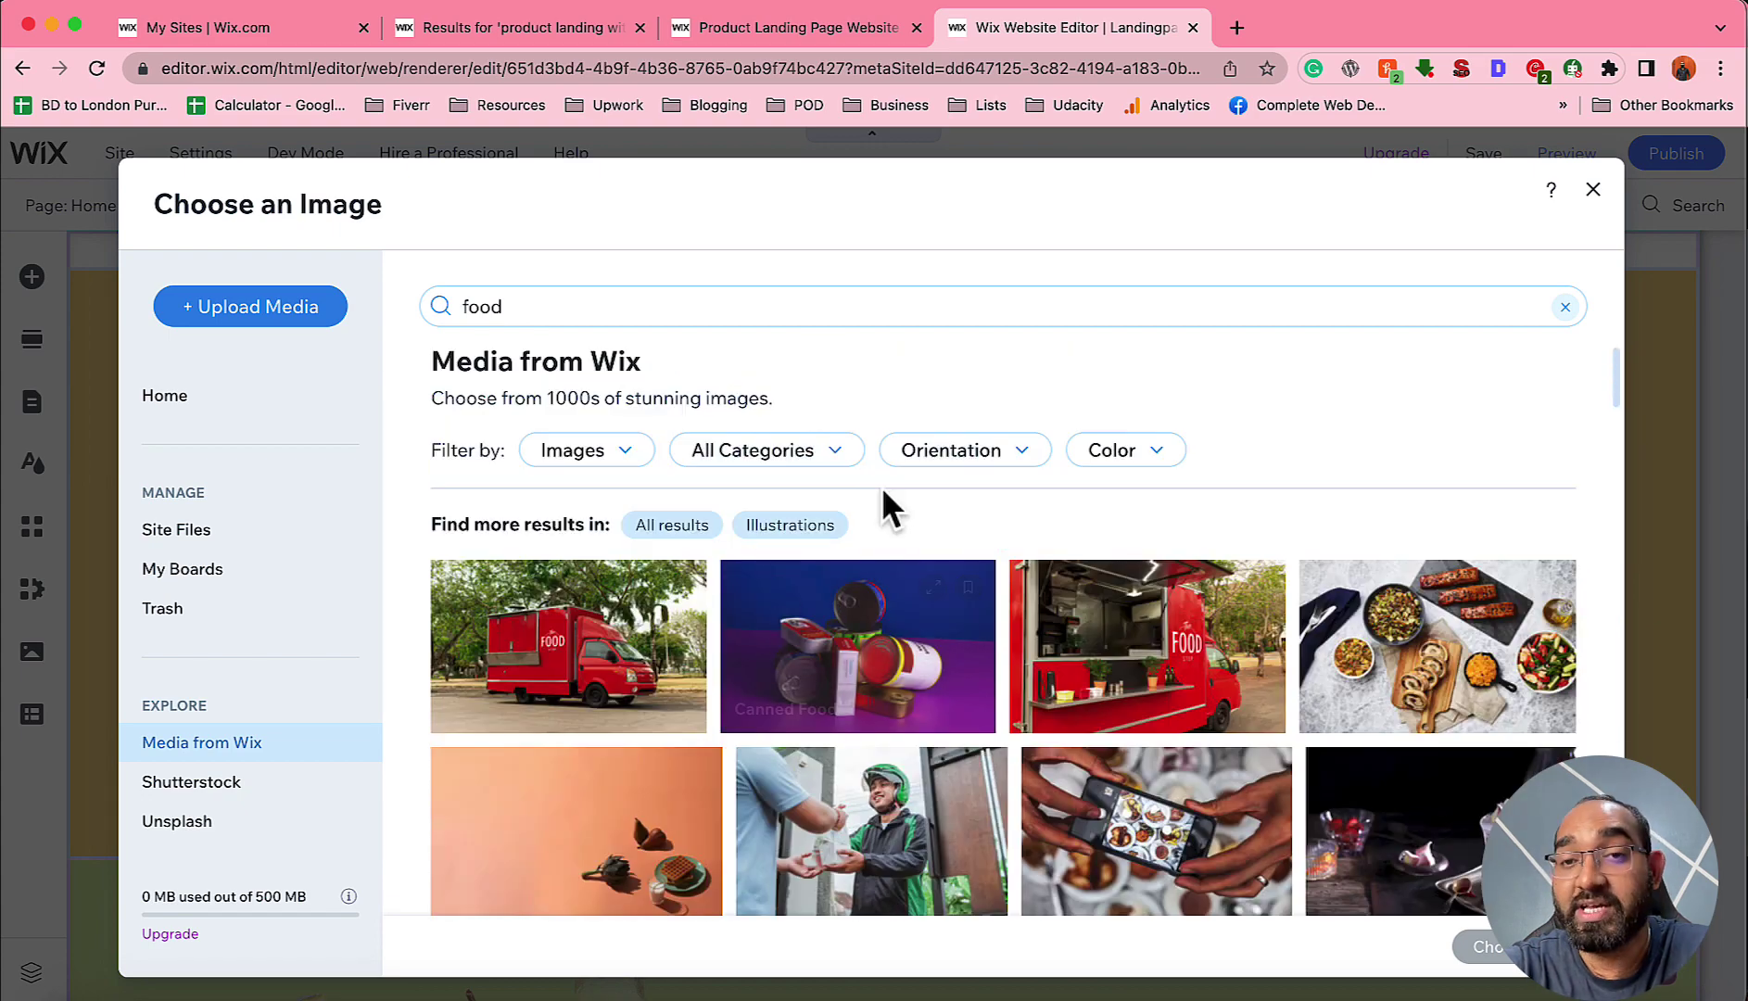
left_click(1593, 190)
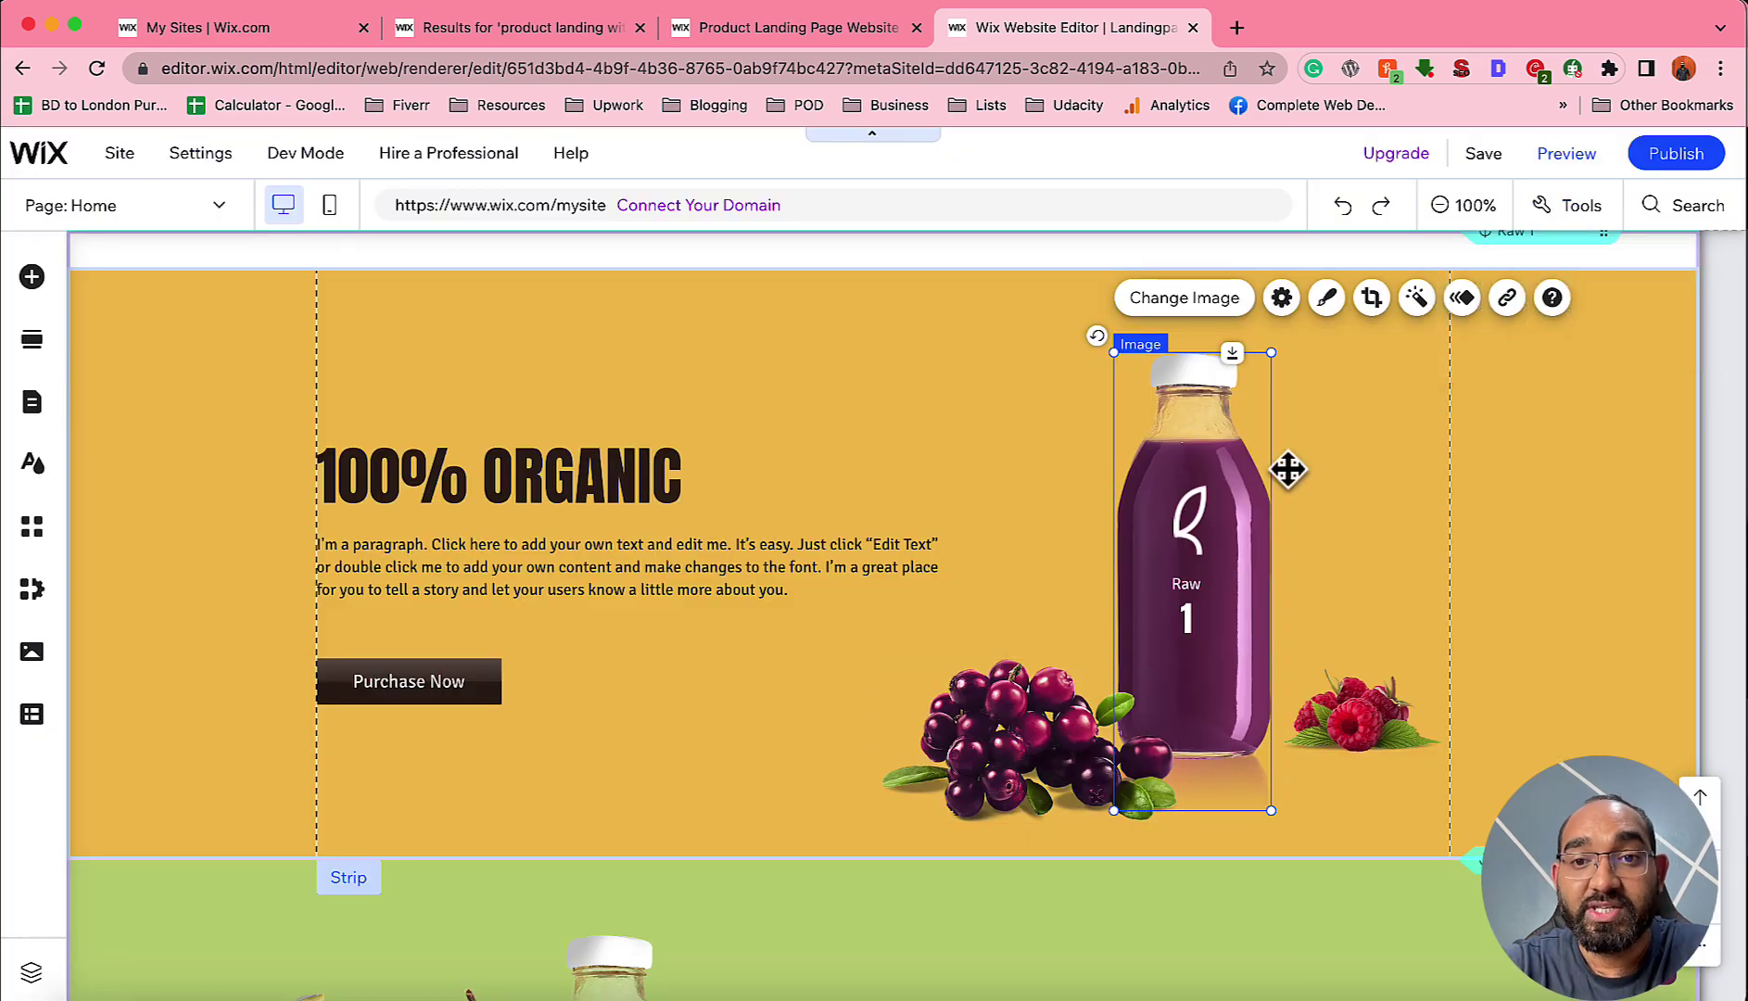
Insert a blank section between the juice-bottles header and the 100% ORGANIC section, and select it.
scroll(1078, 467, "up", 1)
scroll(1078, 467, "down", 2)
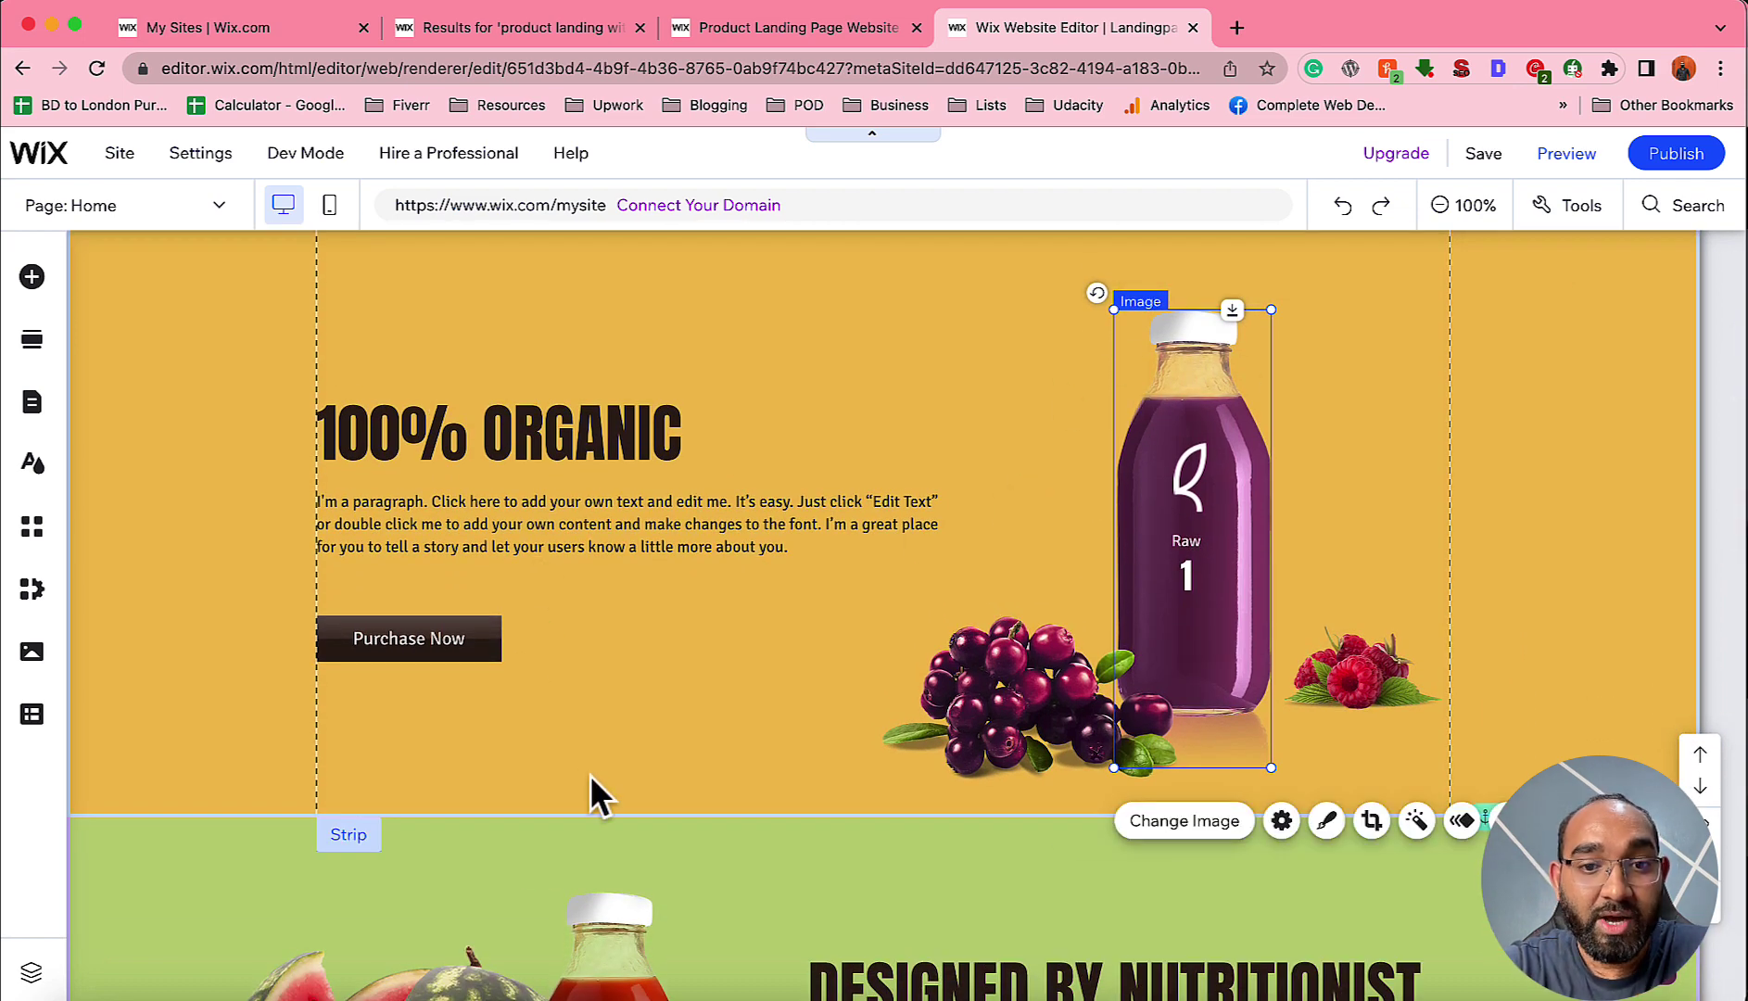
left_click(888, 813)
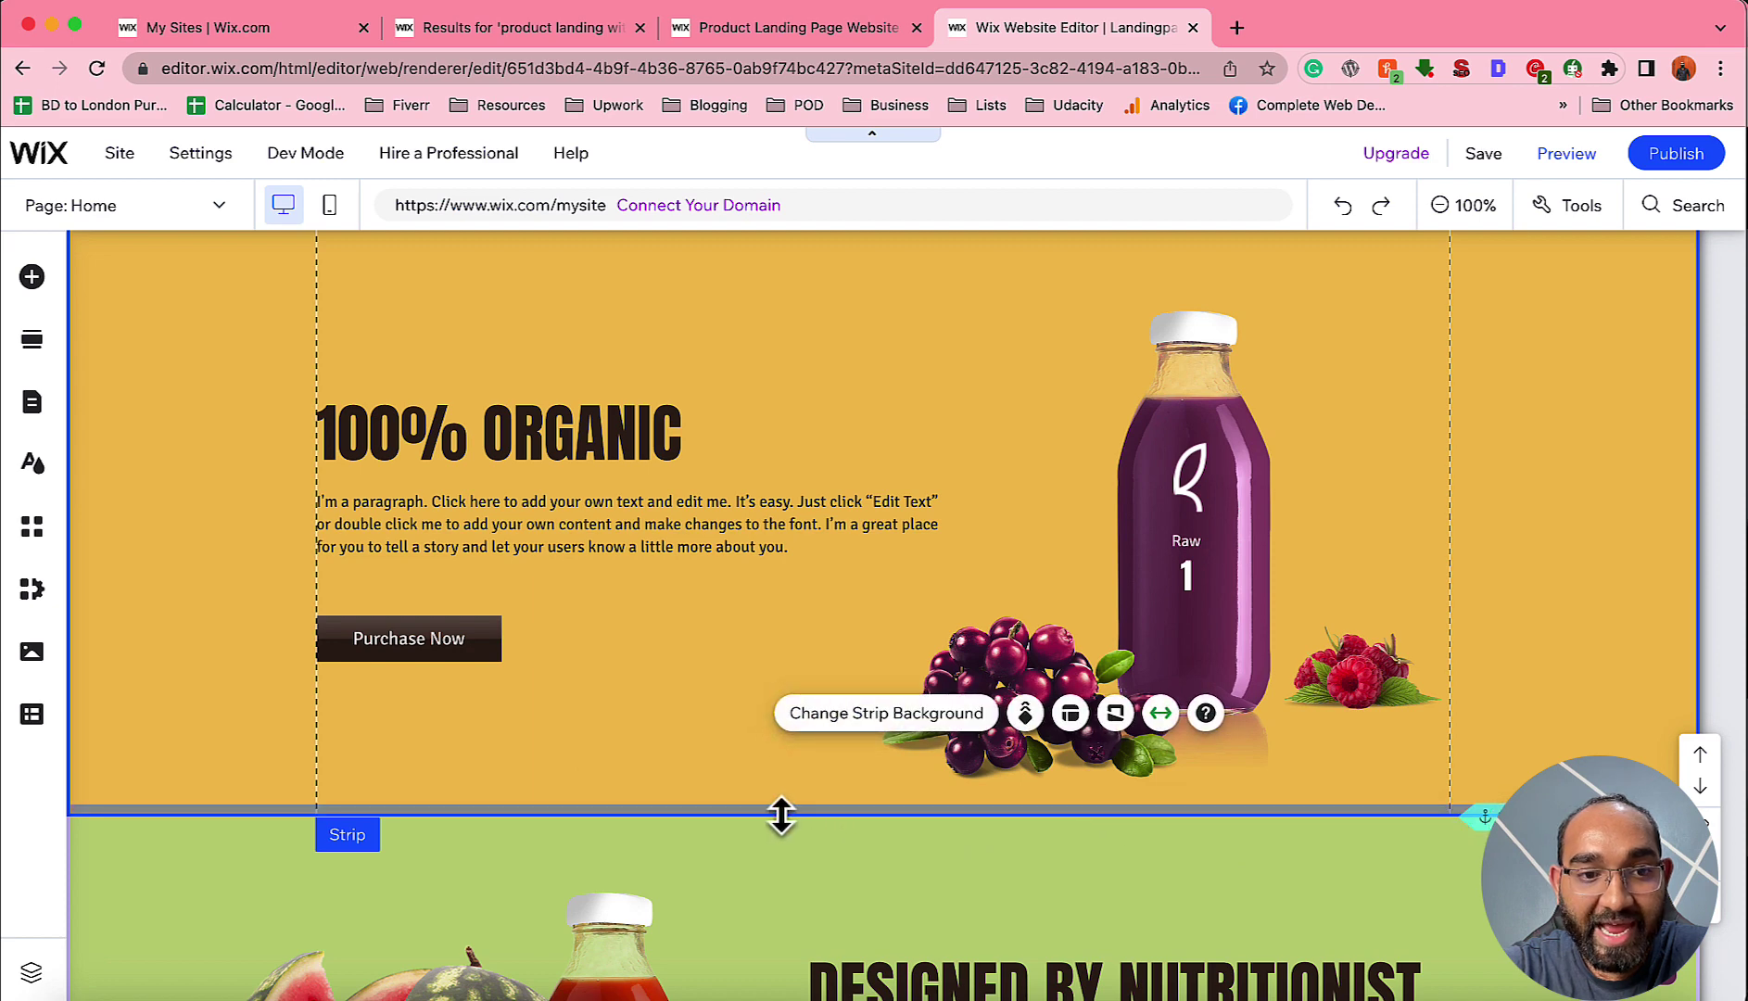
left_click(34, 343)
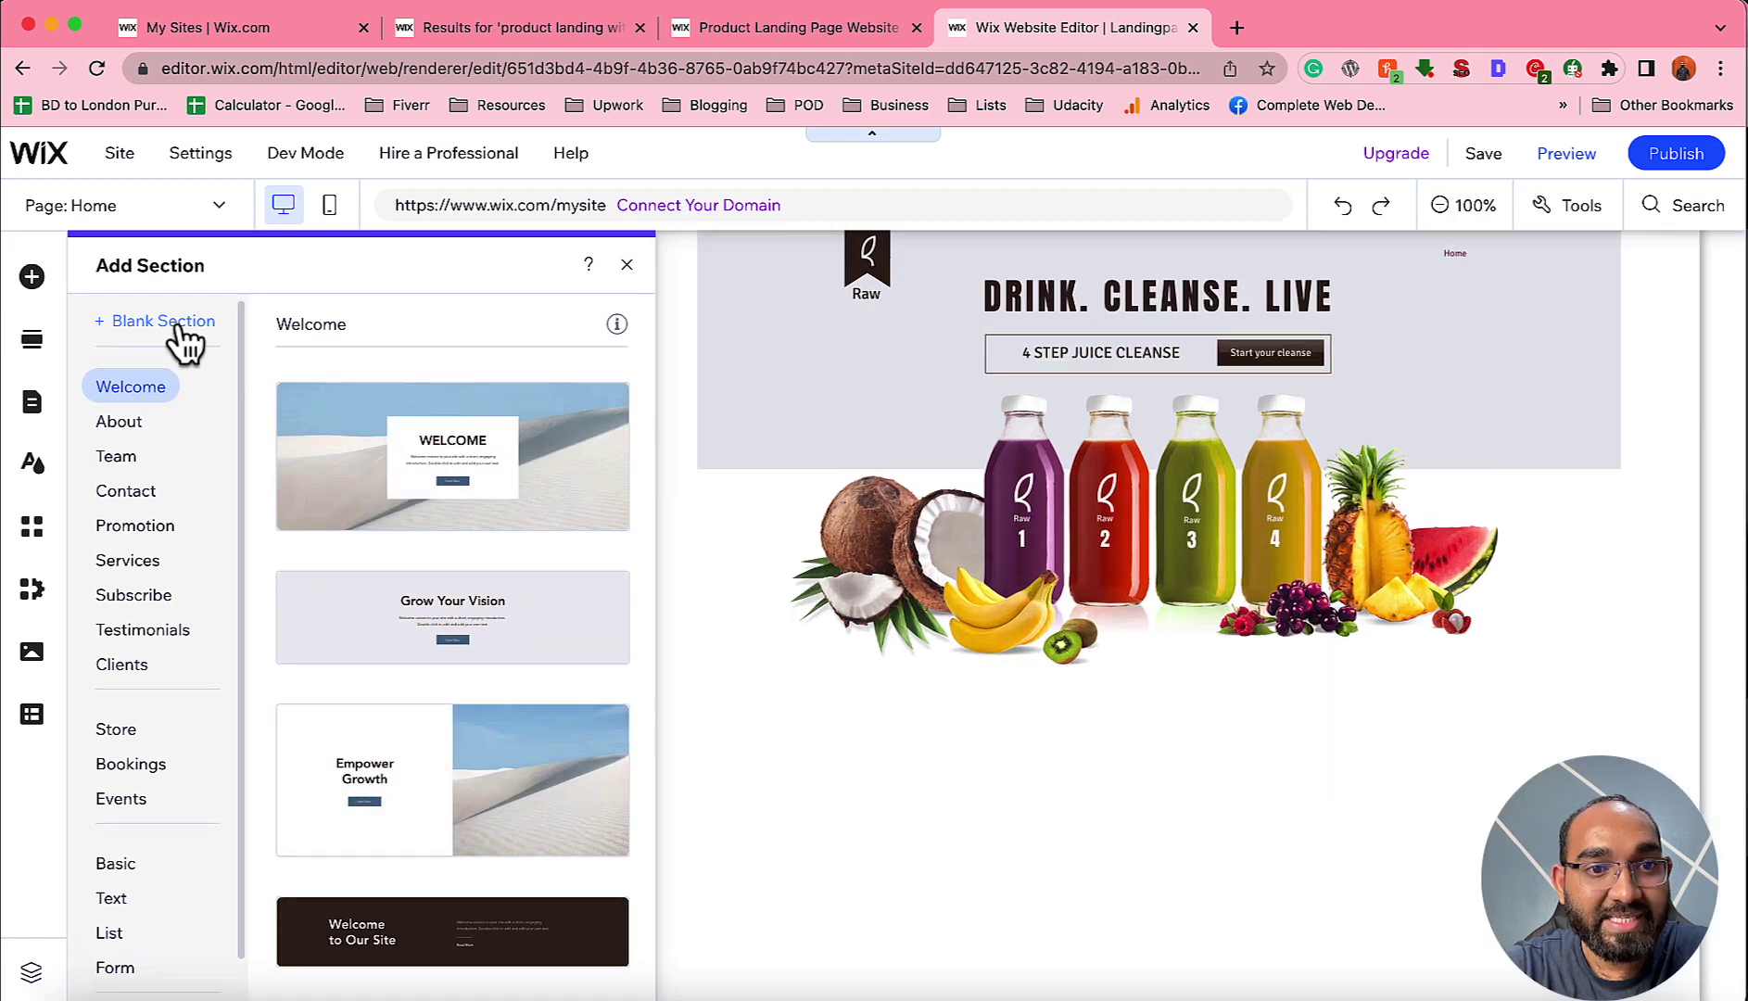
left_click(178, 324)
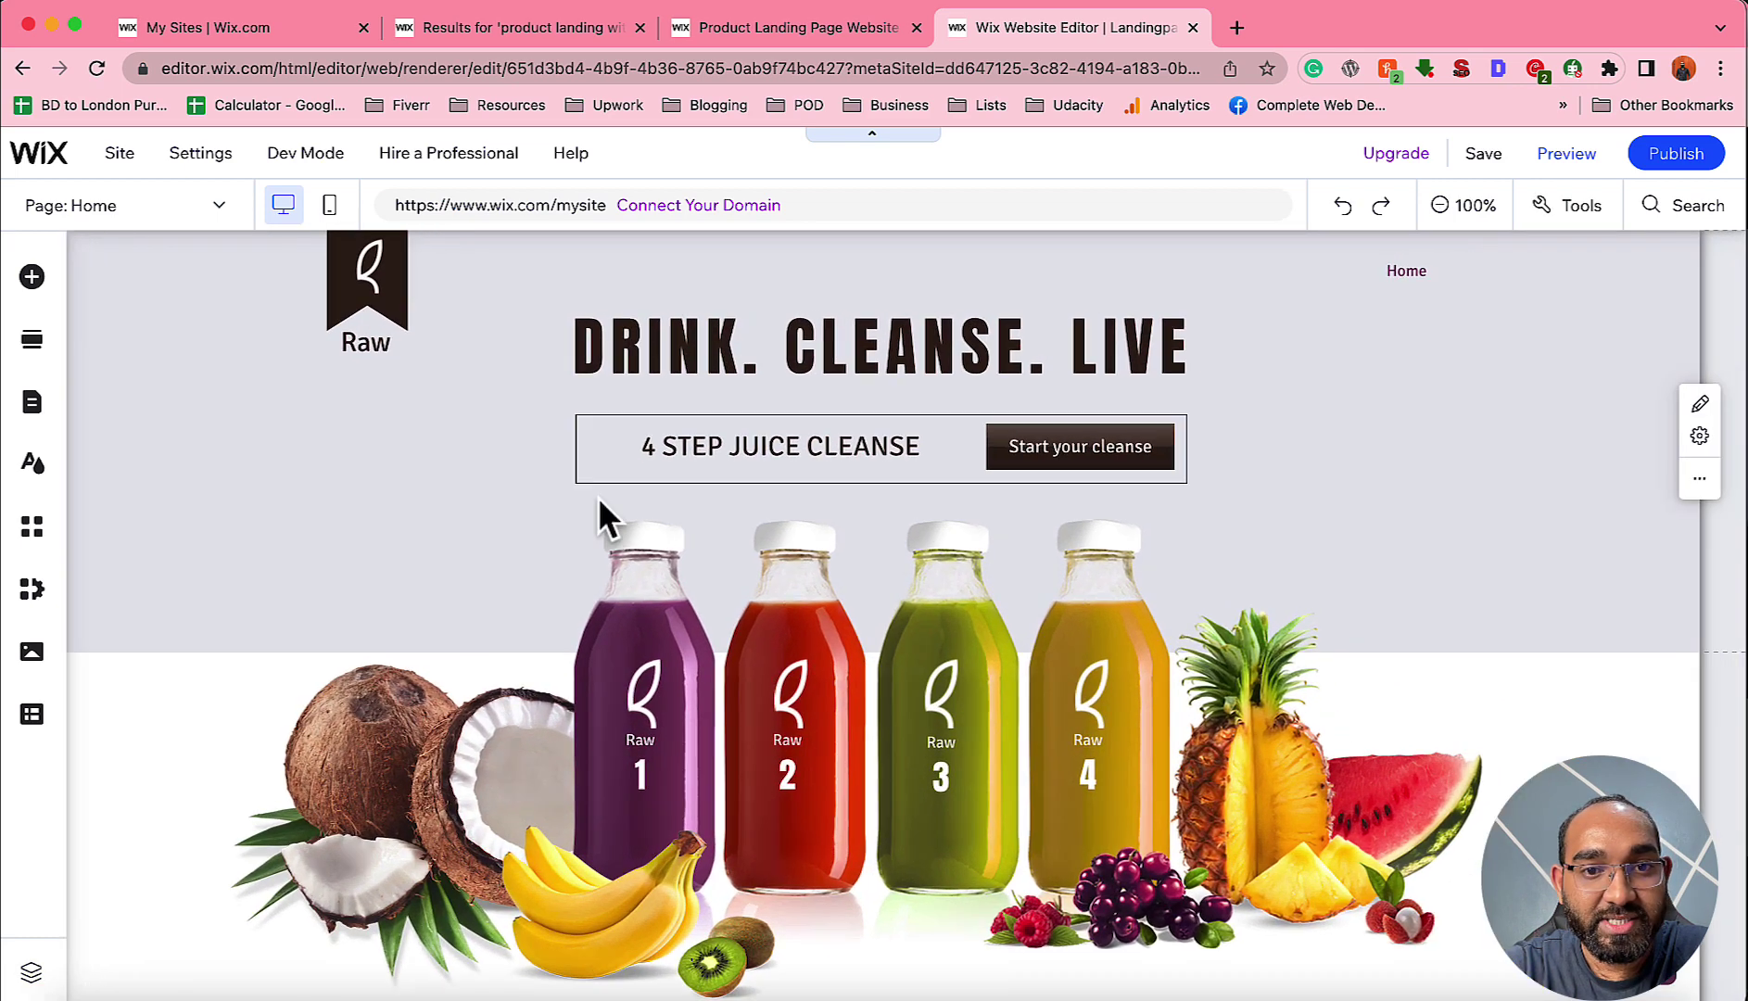
scroll(565, 640, "down", 3)
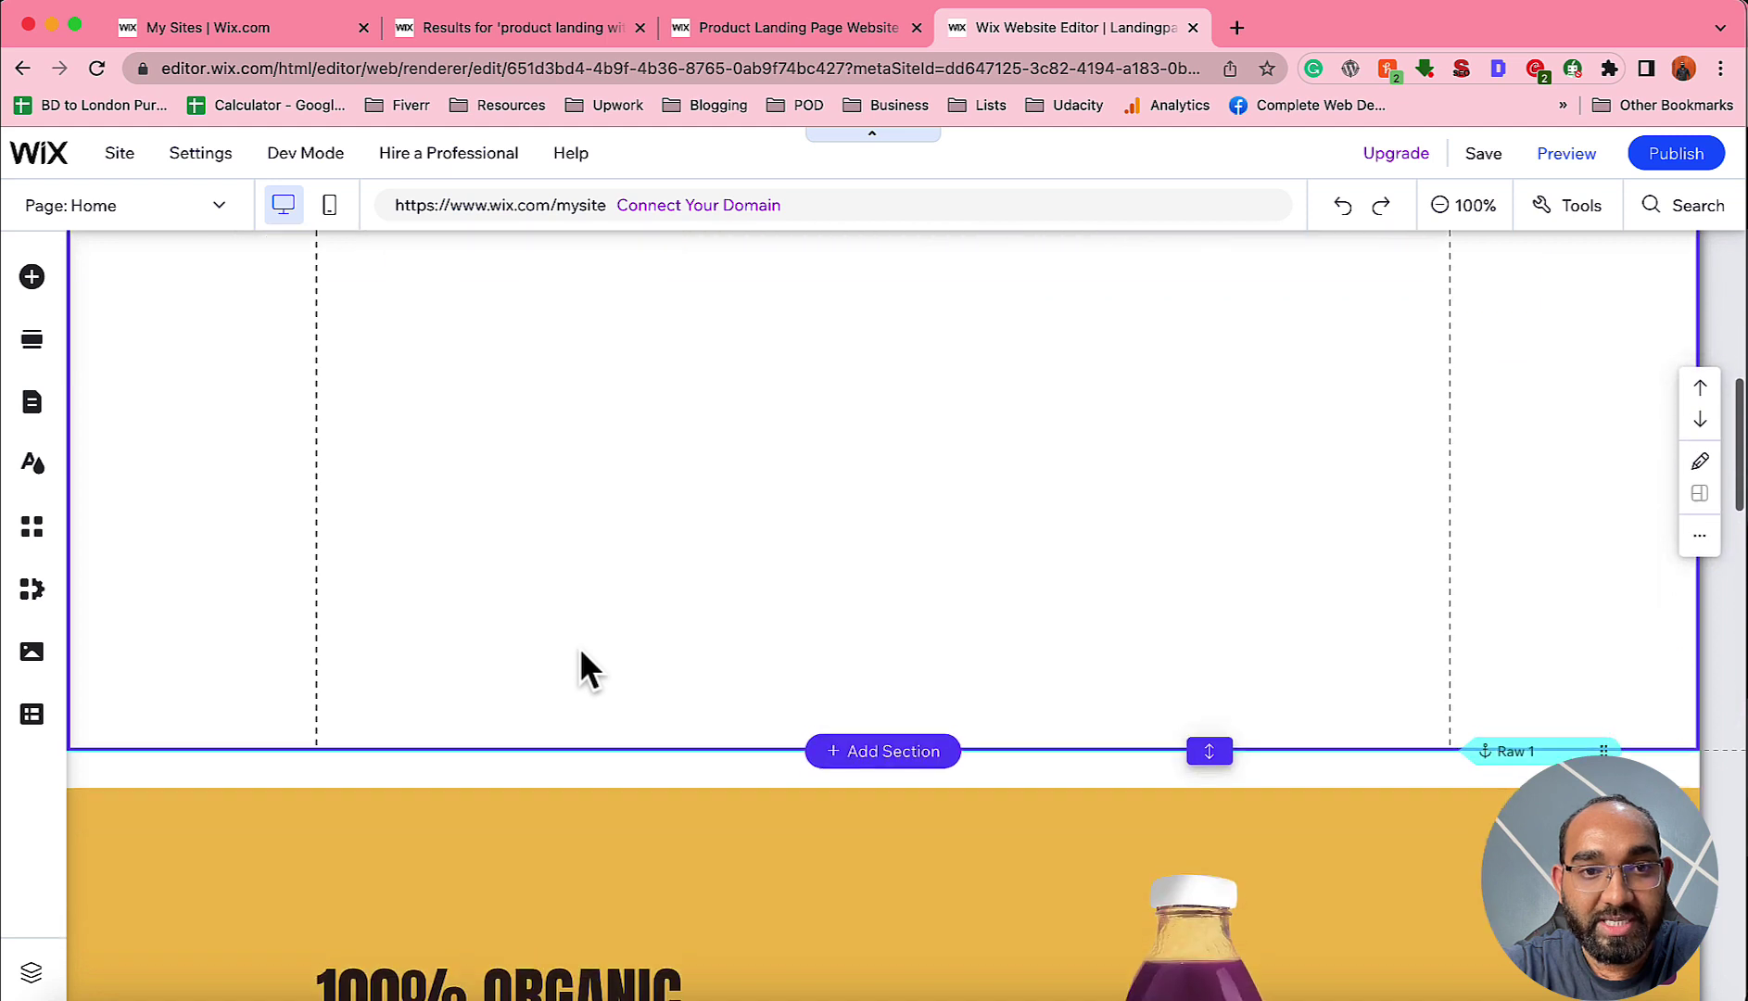
scroll(612, 593, "up", 2)
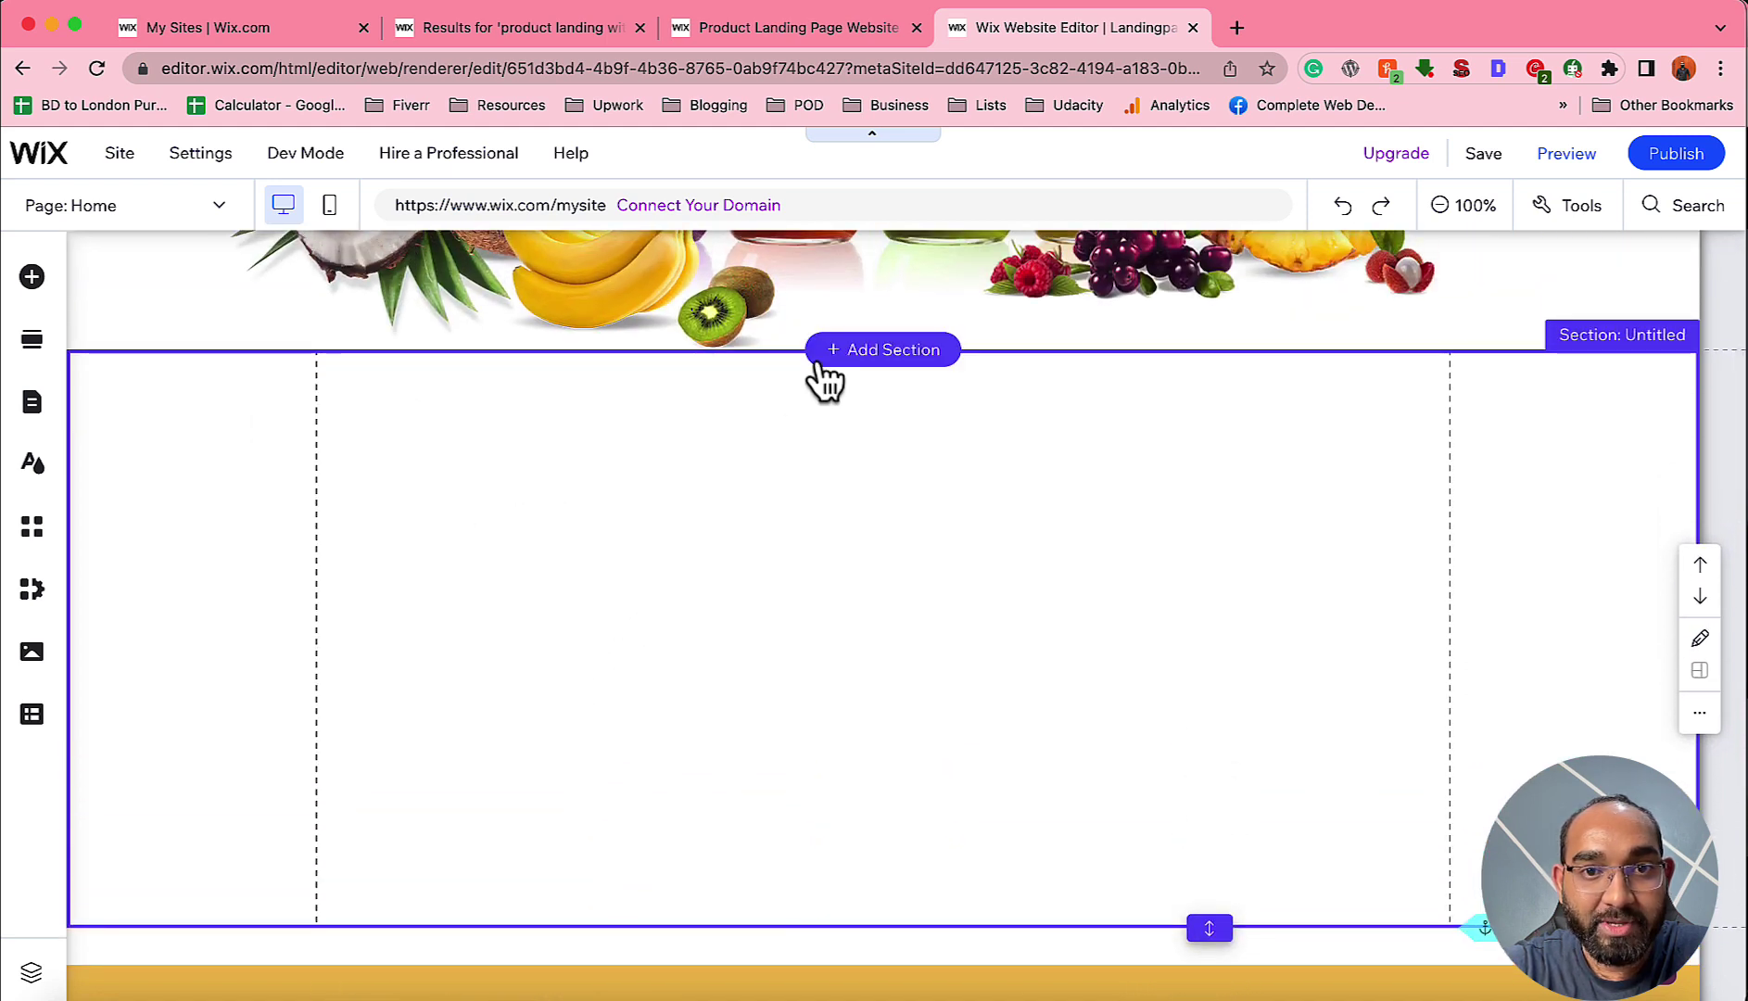
left_click(365, 414)
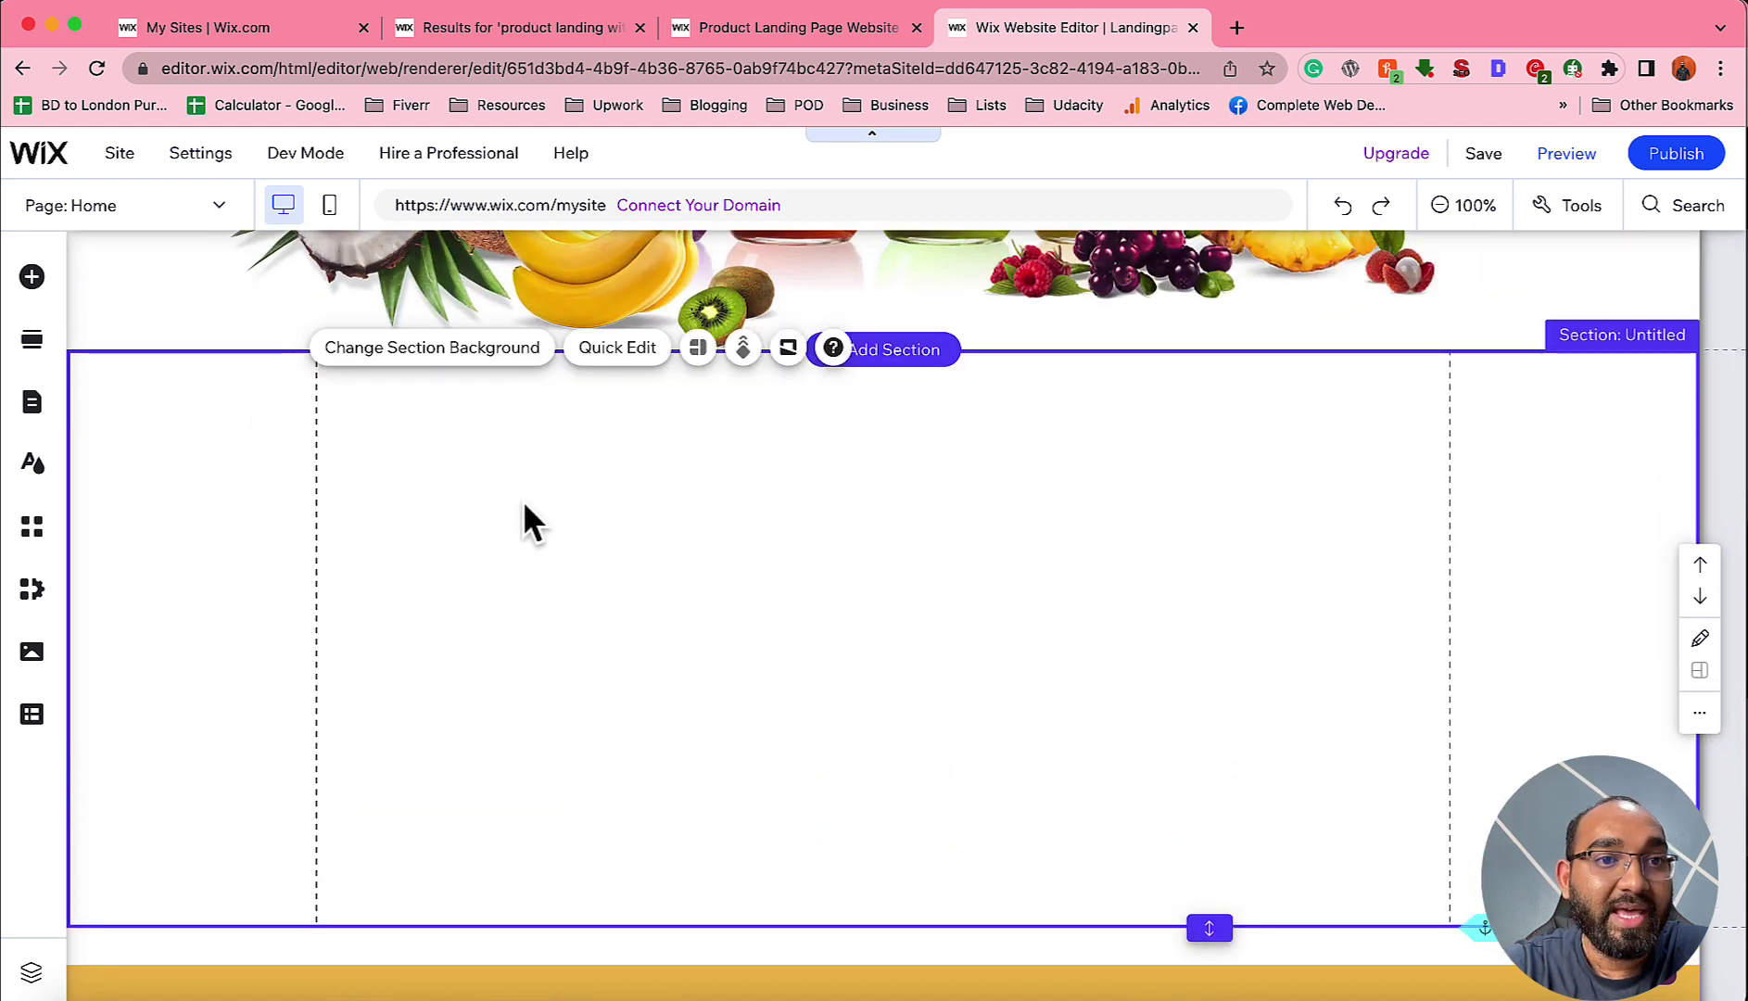
Add a Heading 2 reading 'This is an example', with 'example' on a second line.
left_click(31, 281)
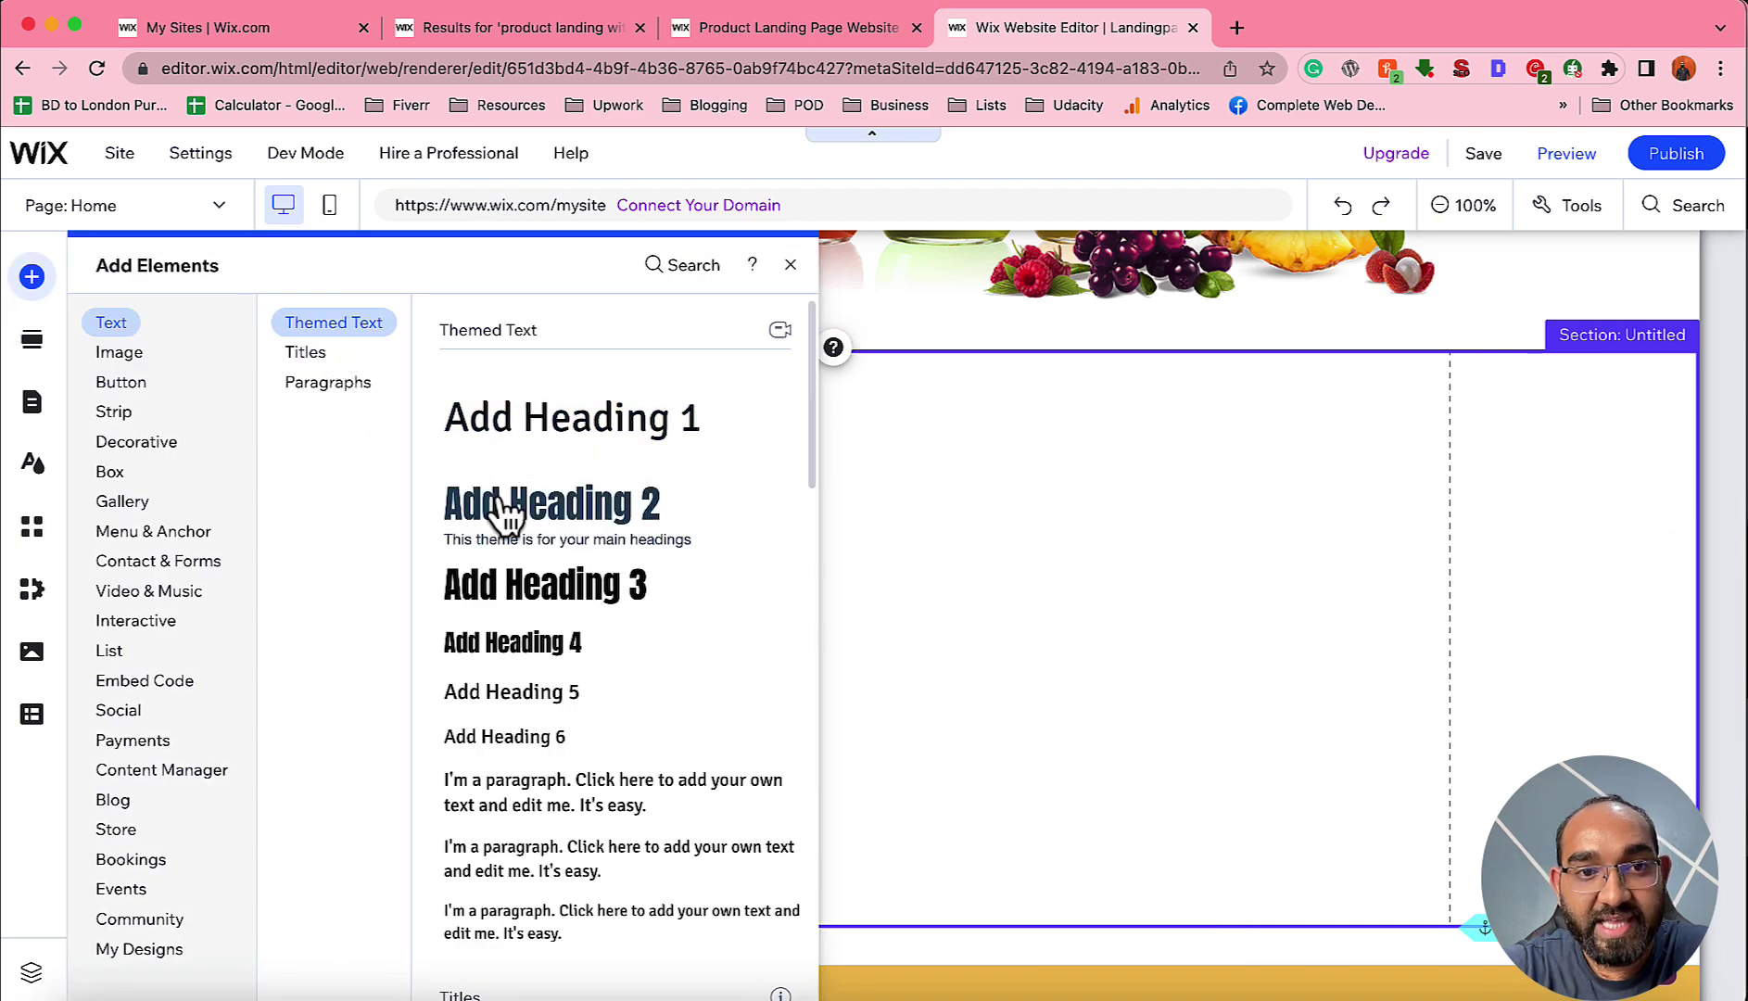
left_click_drag(501, 528, 842, 630)
double_click(761, 679)
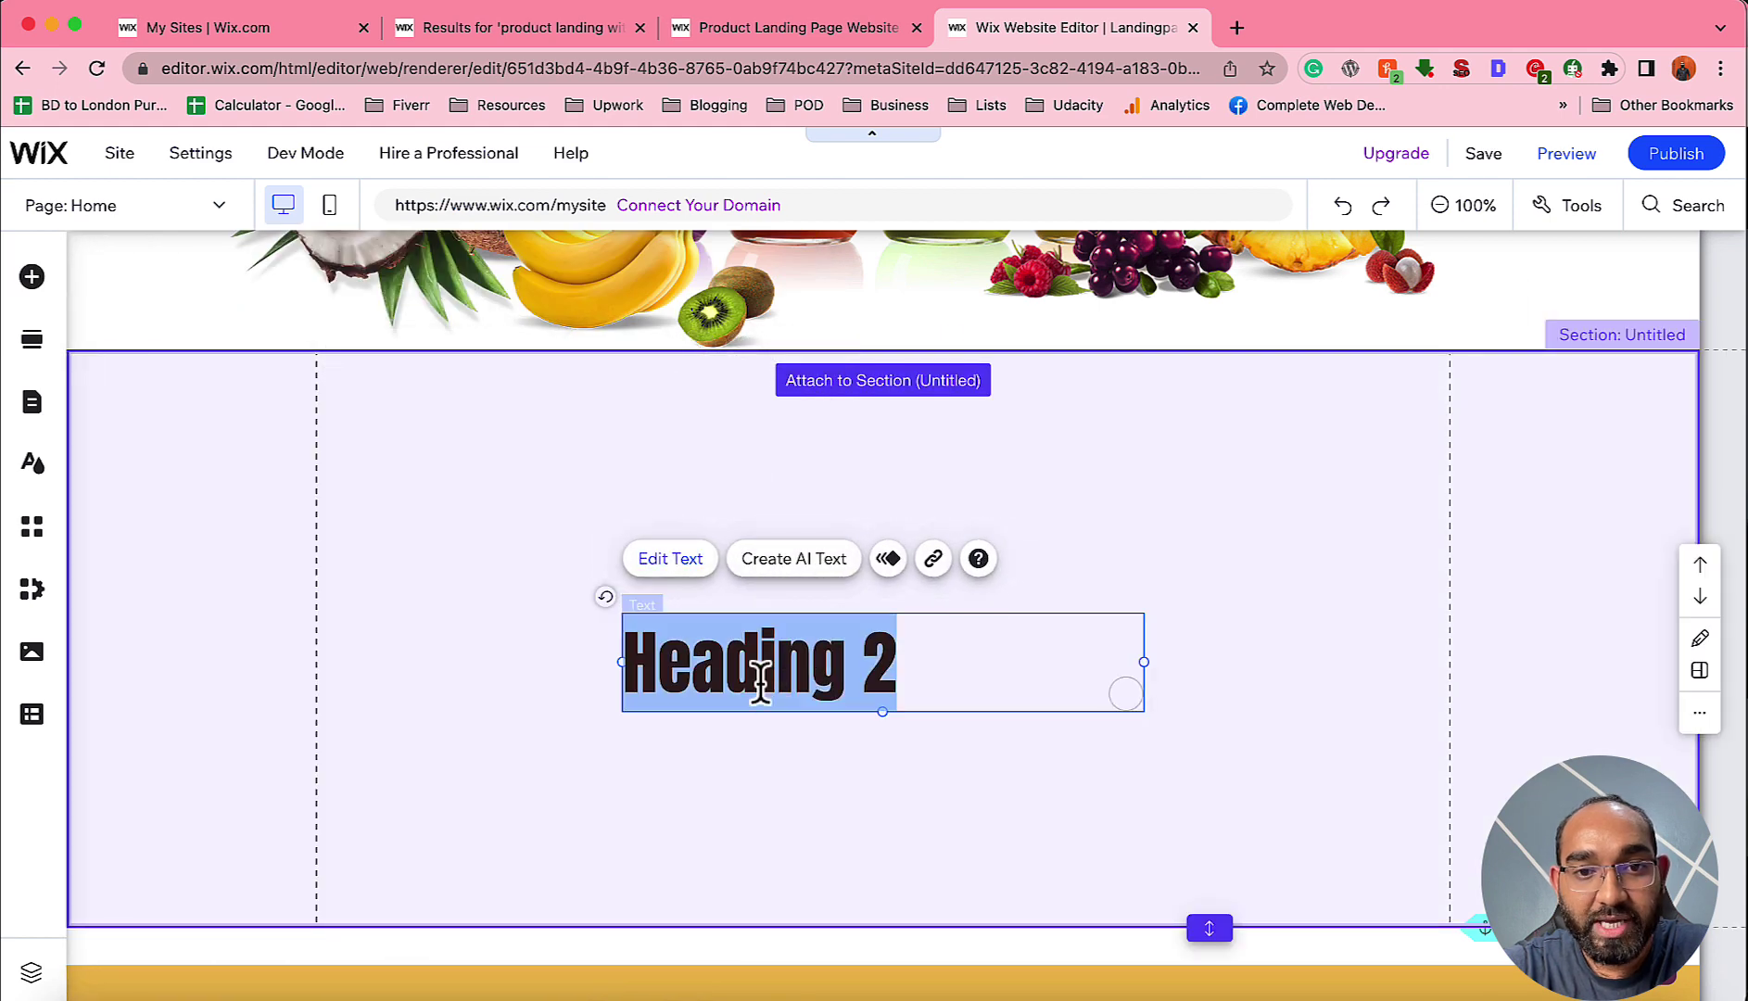
type("Thi")
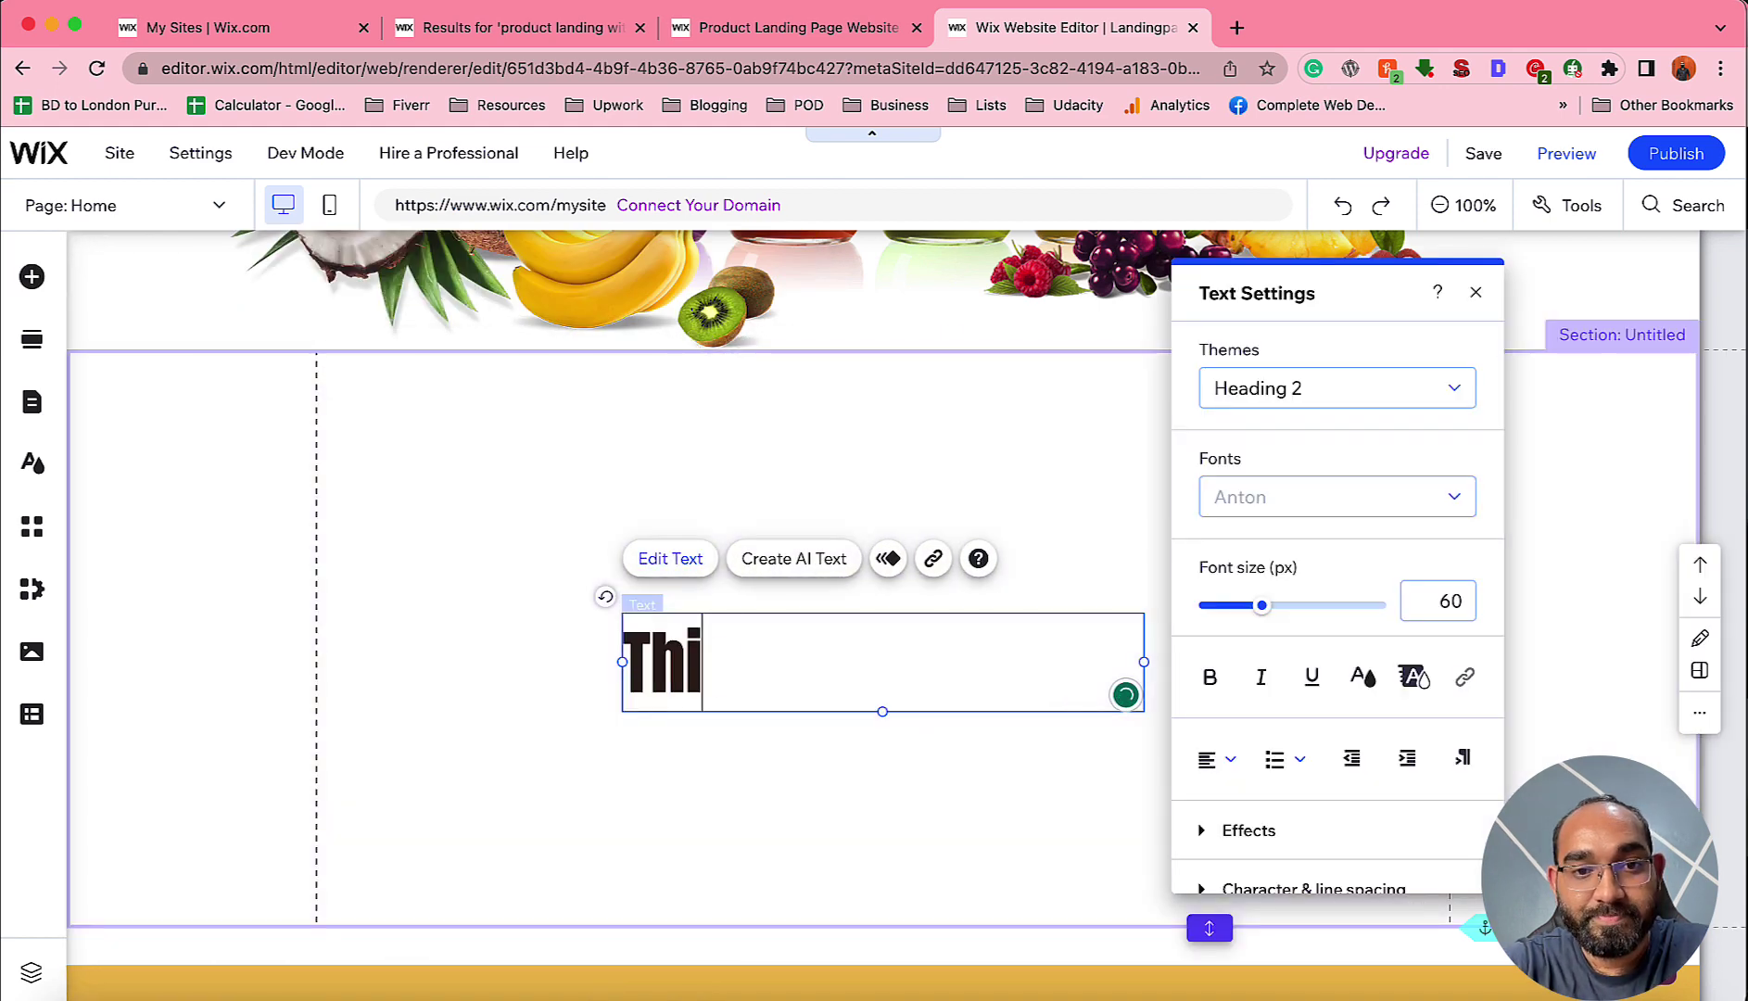
type("s is an example")
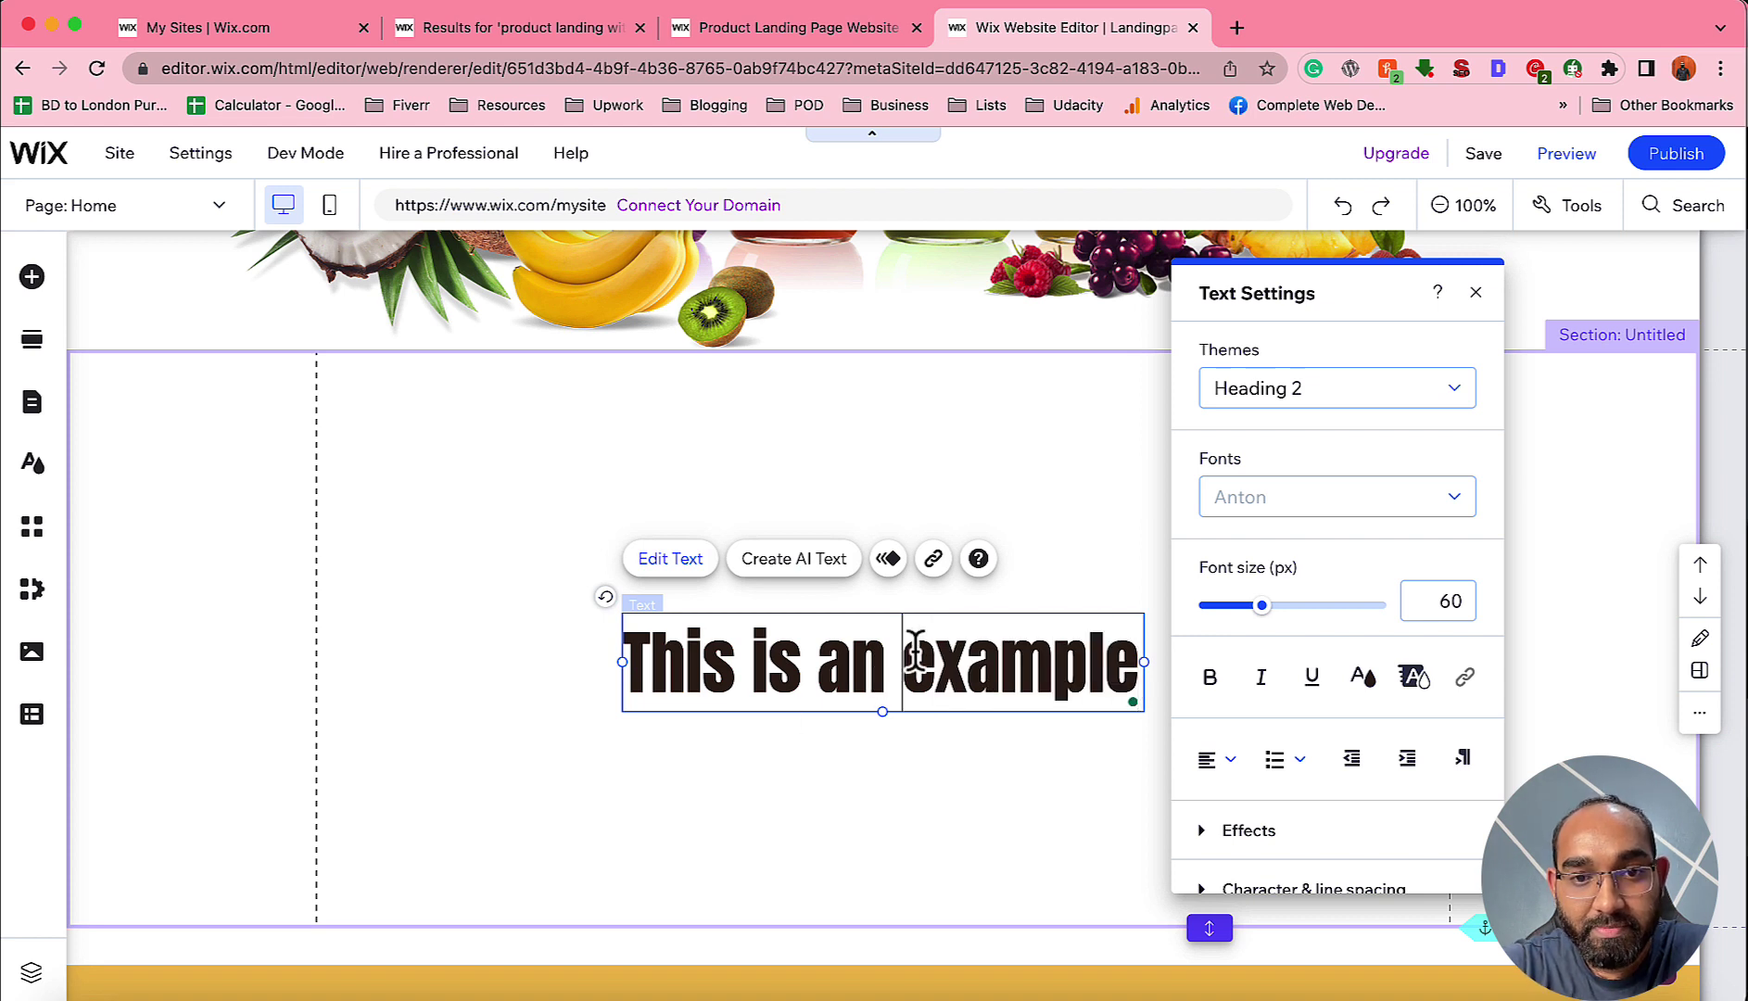
key("Return")
left_click(547, 765)
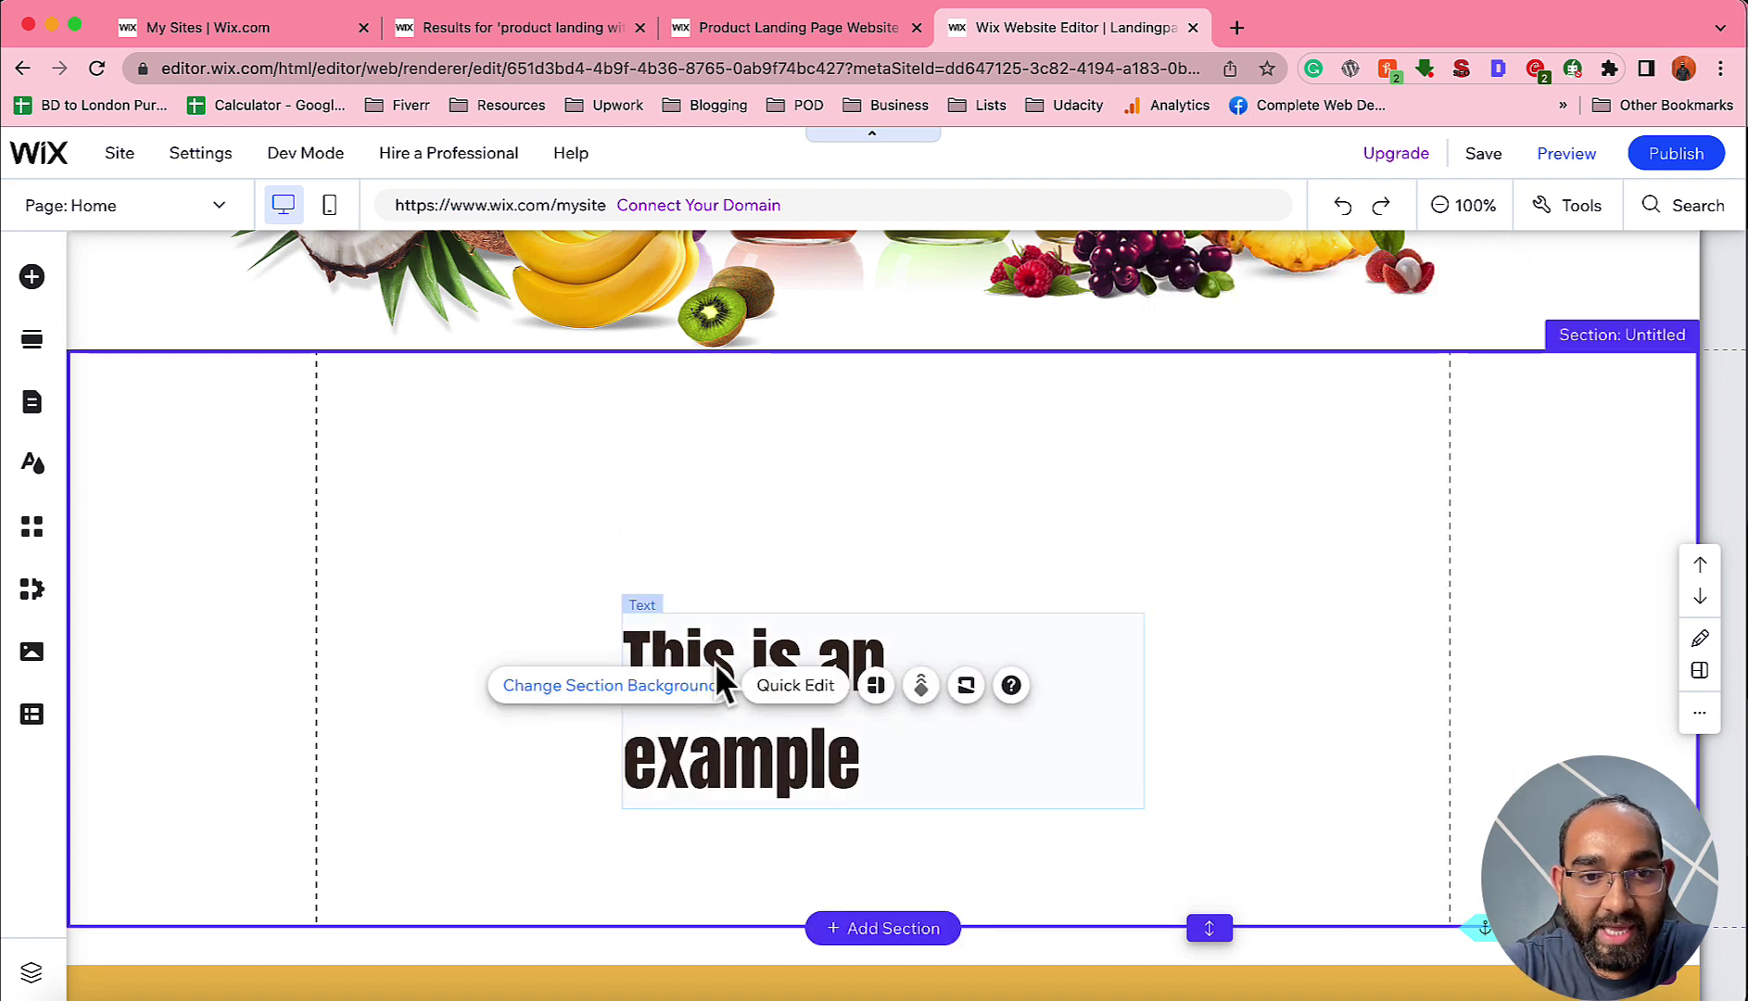
Position the heading at the new section's upper left.
left_click_drag(625, 654, 348, 421)
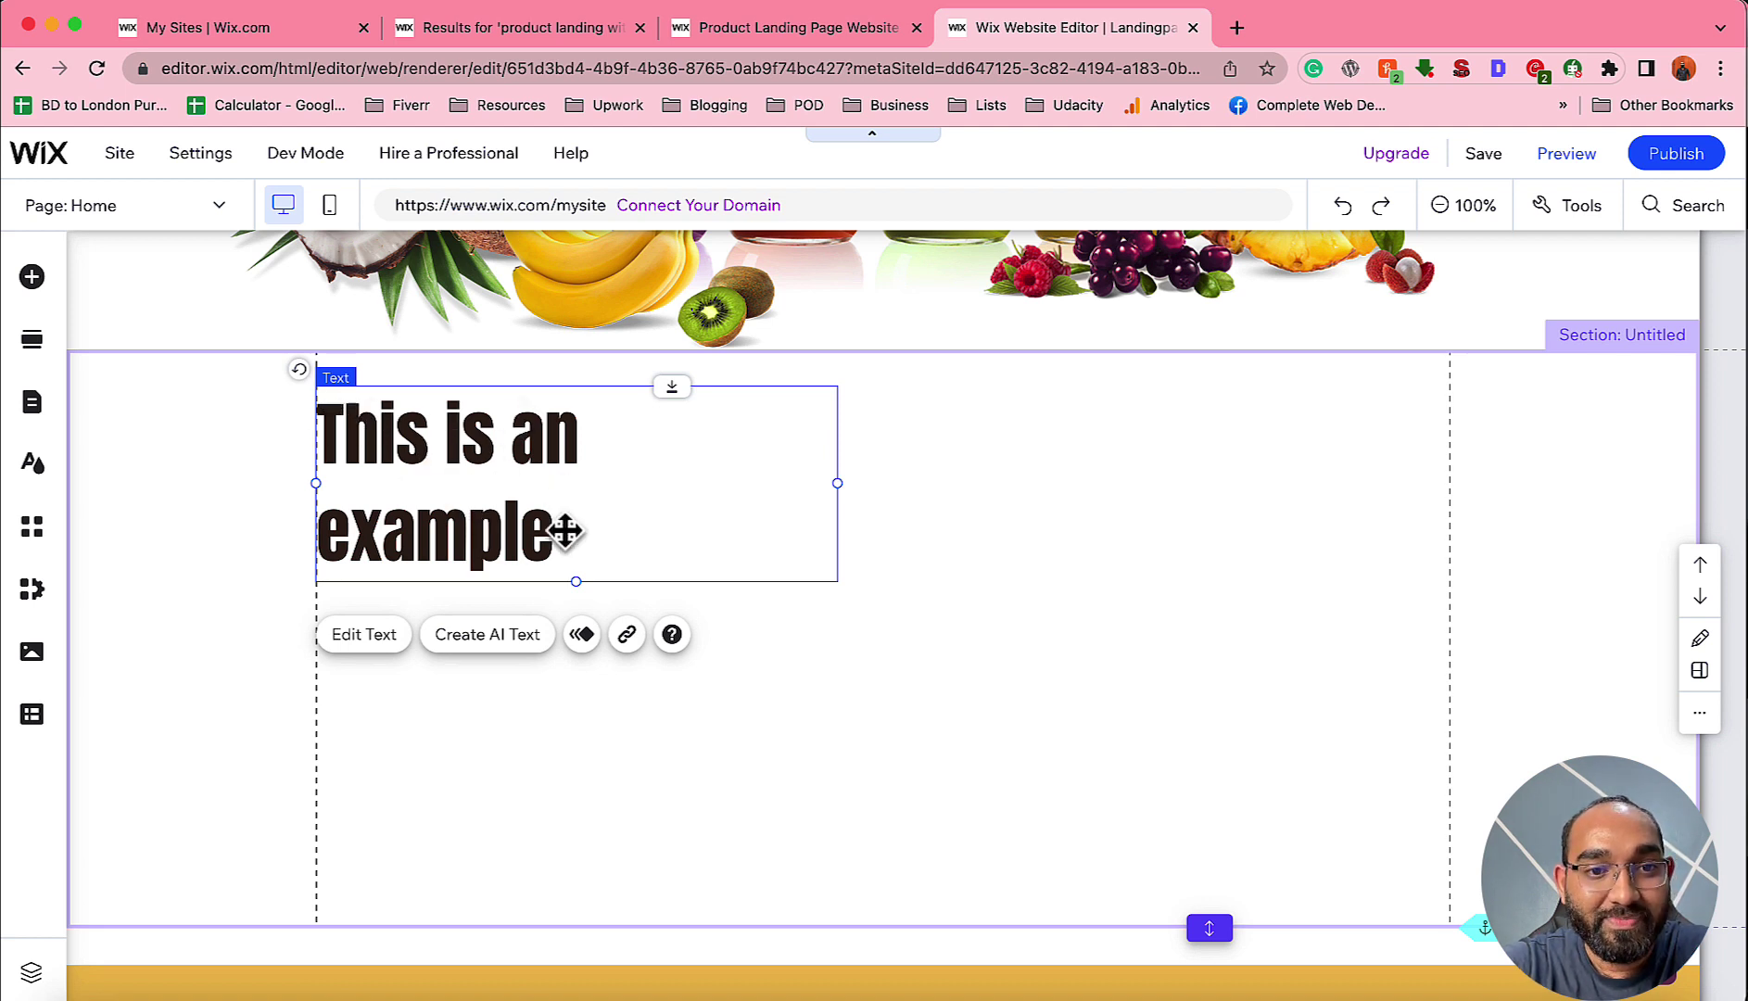
left_click_drag(385, 433, 389, 431)
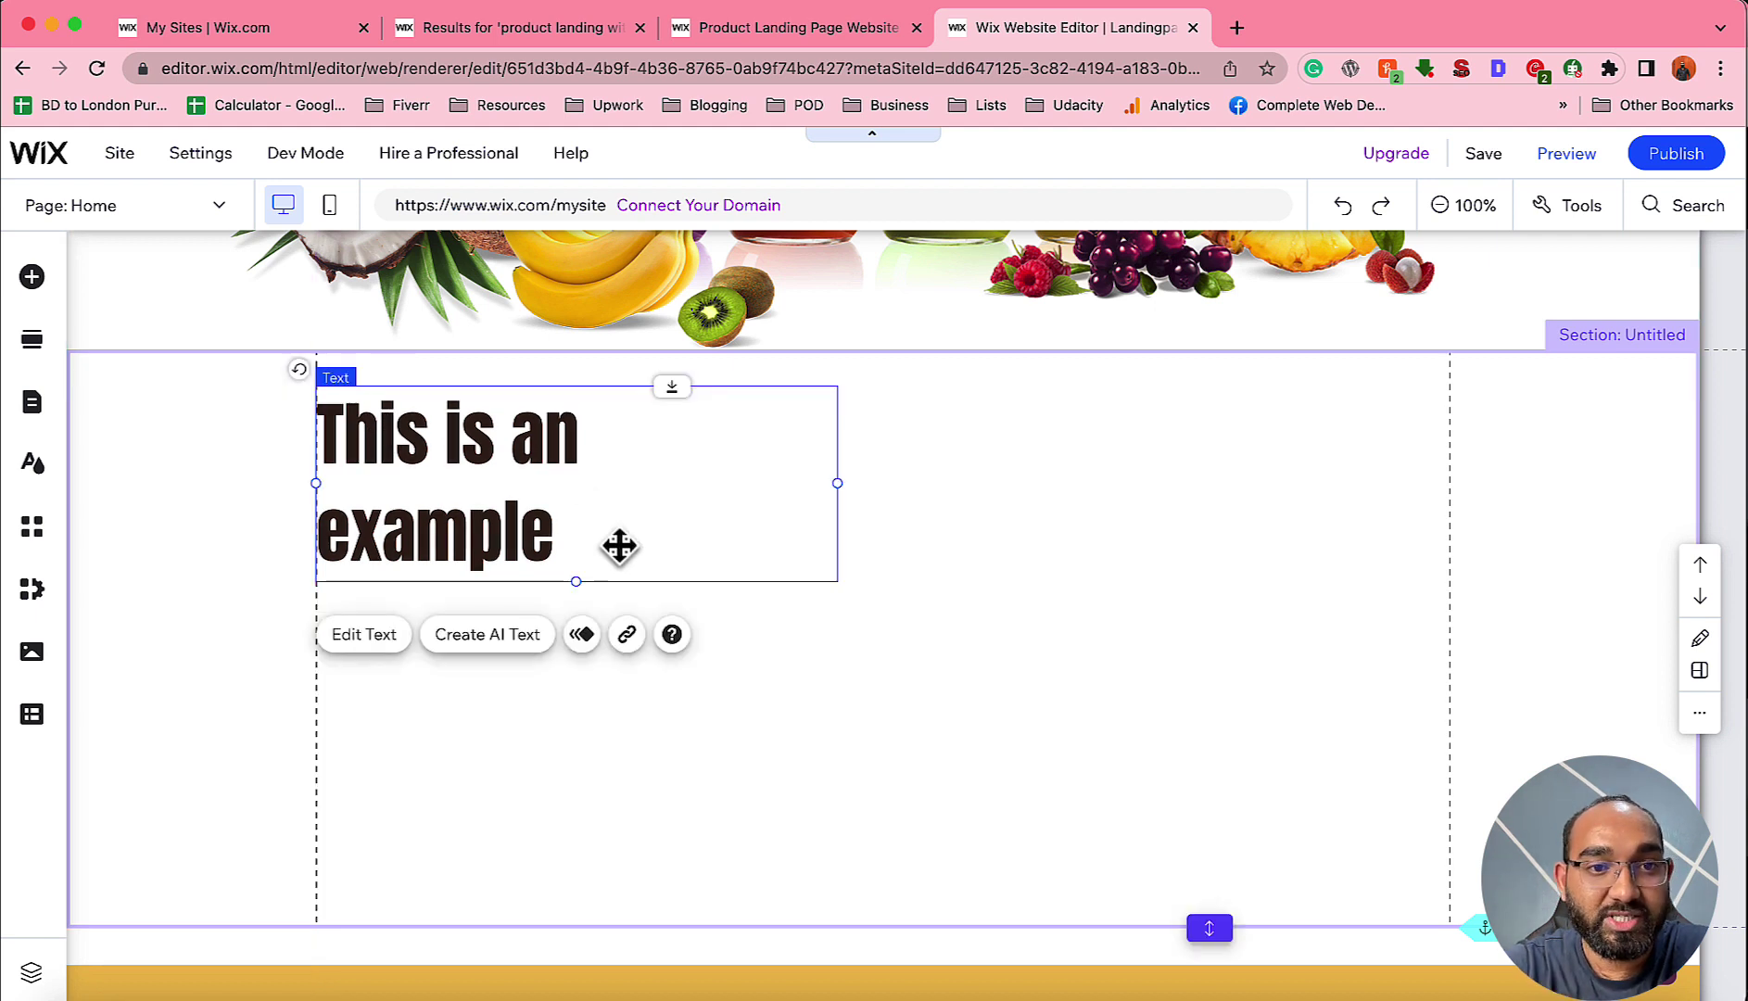
left_click(469, 798)
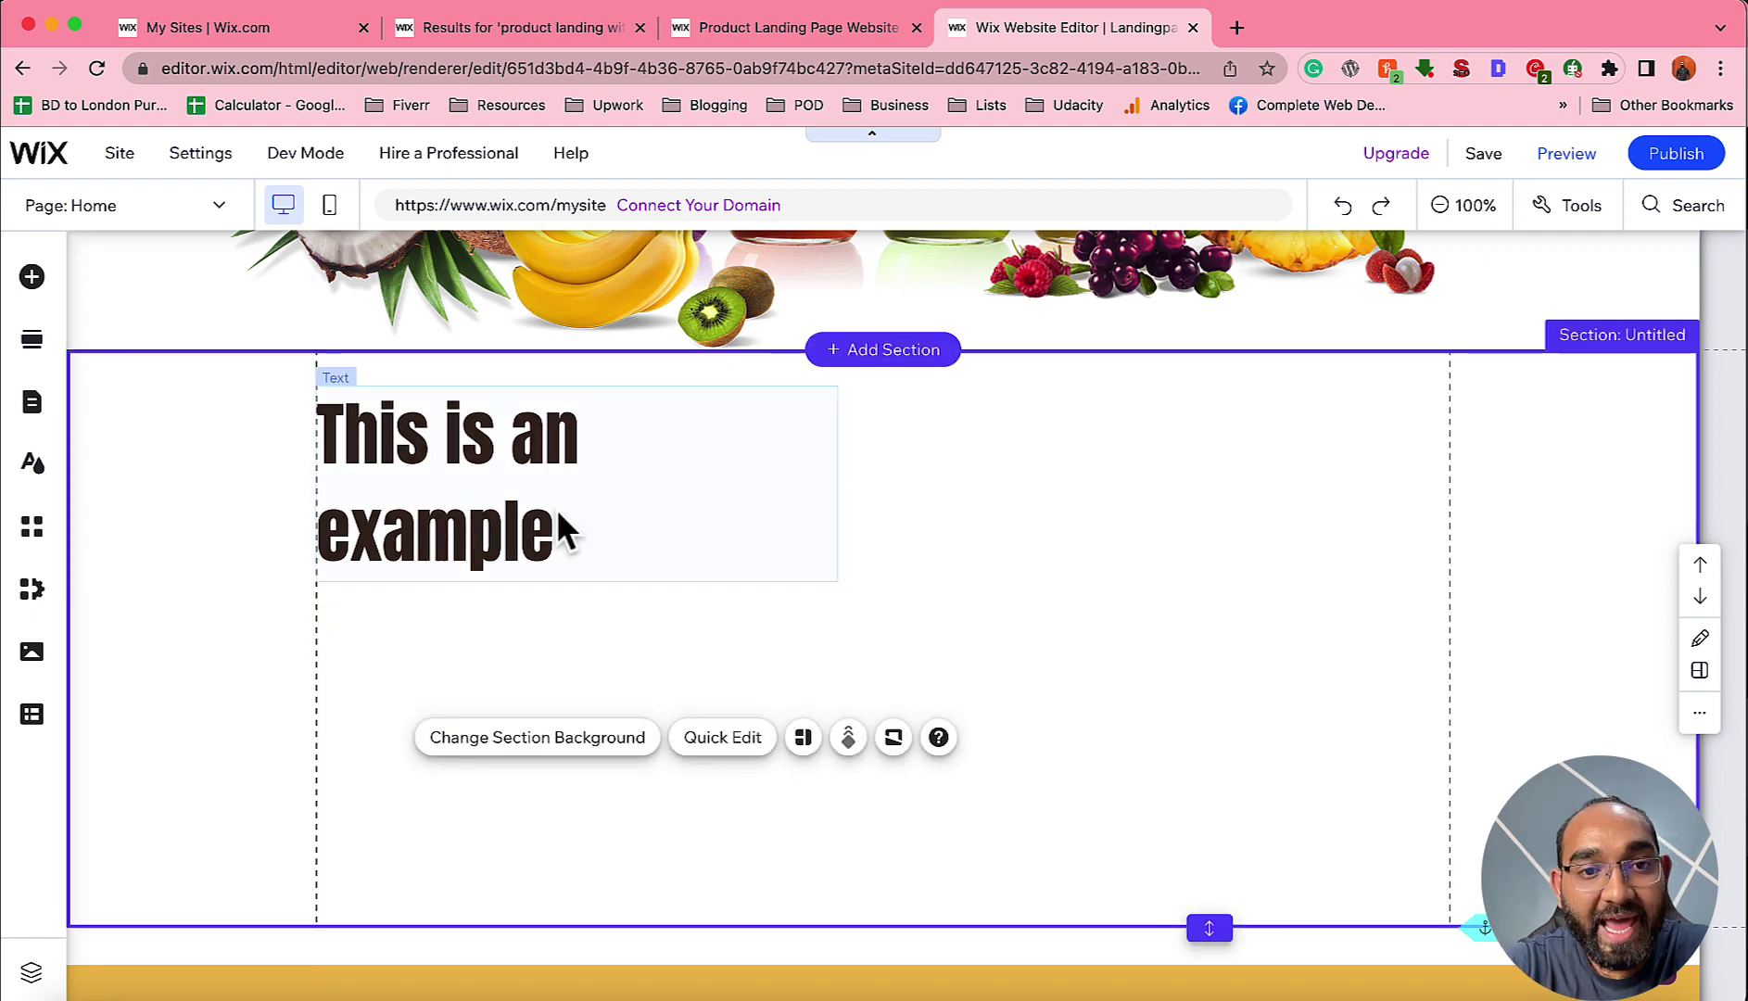
left_click(460, 561)
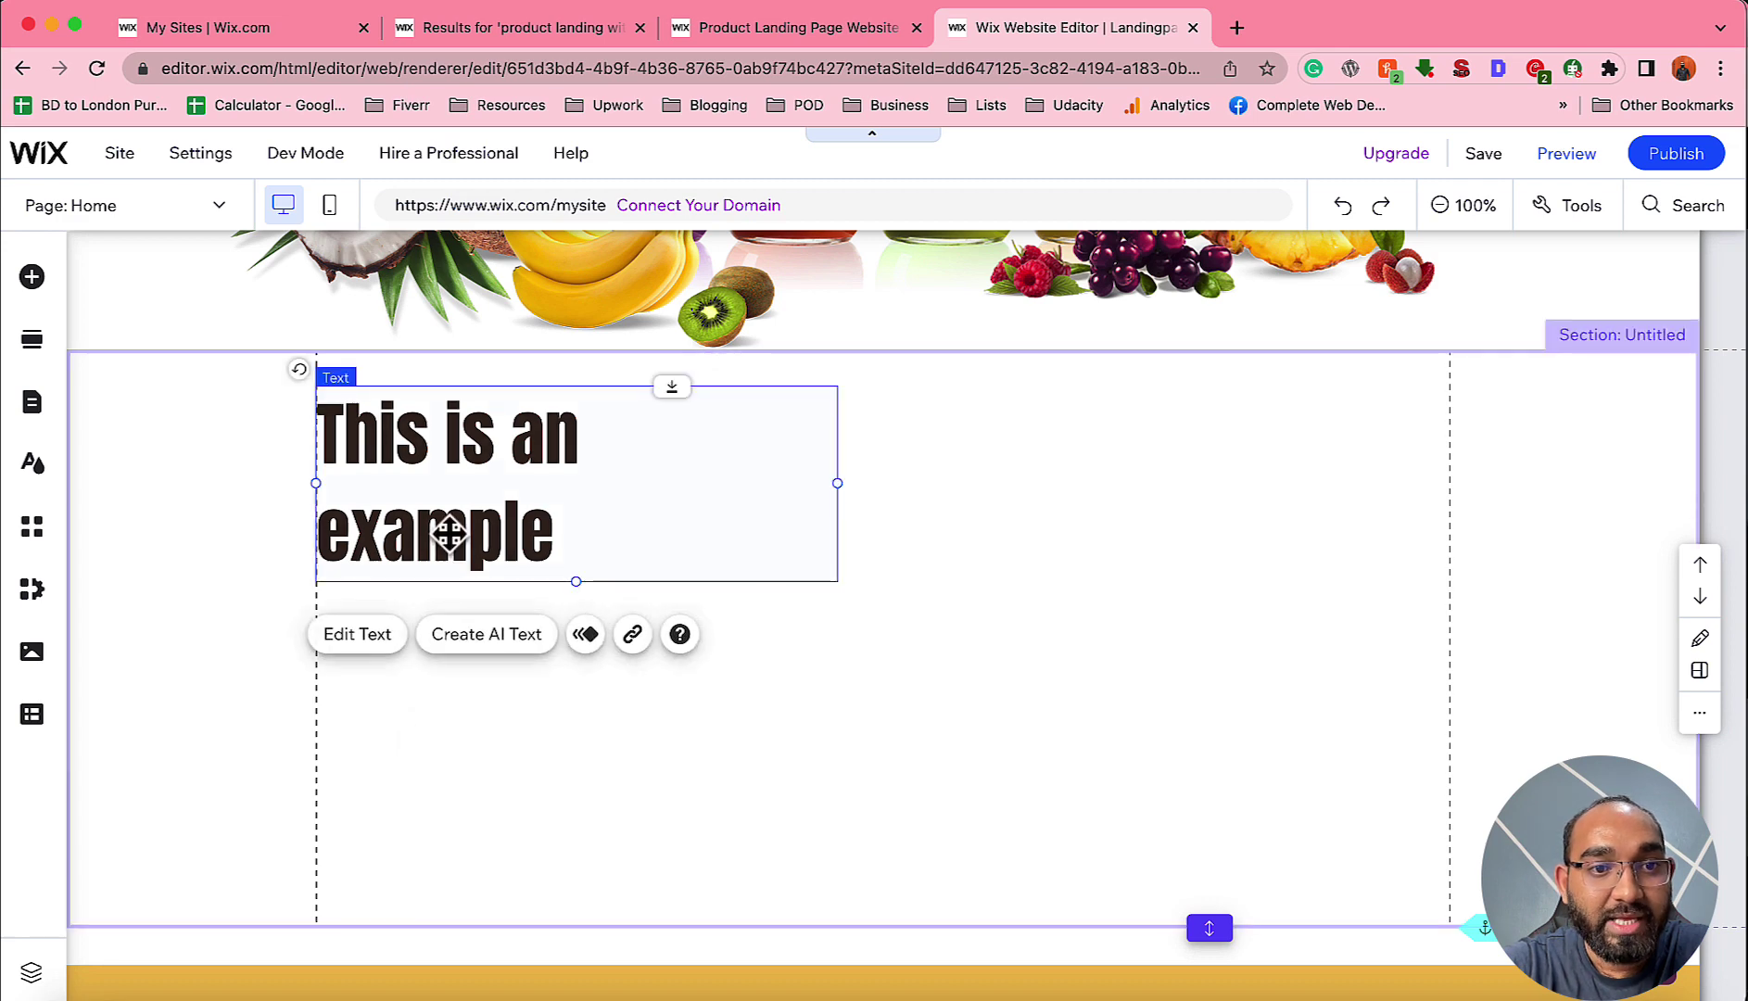
left_click(33, 280)
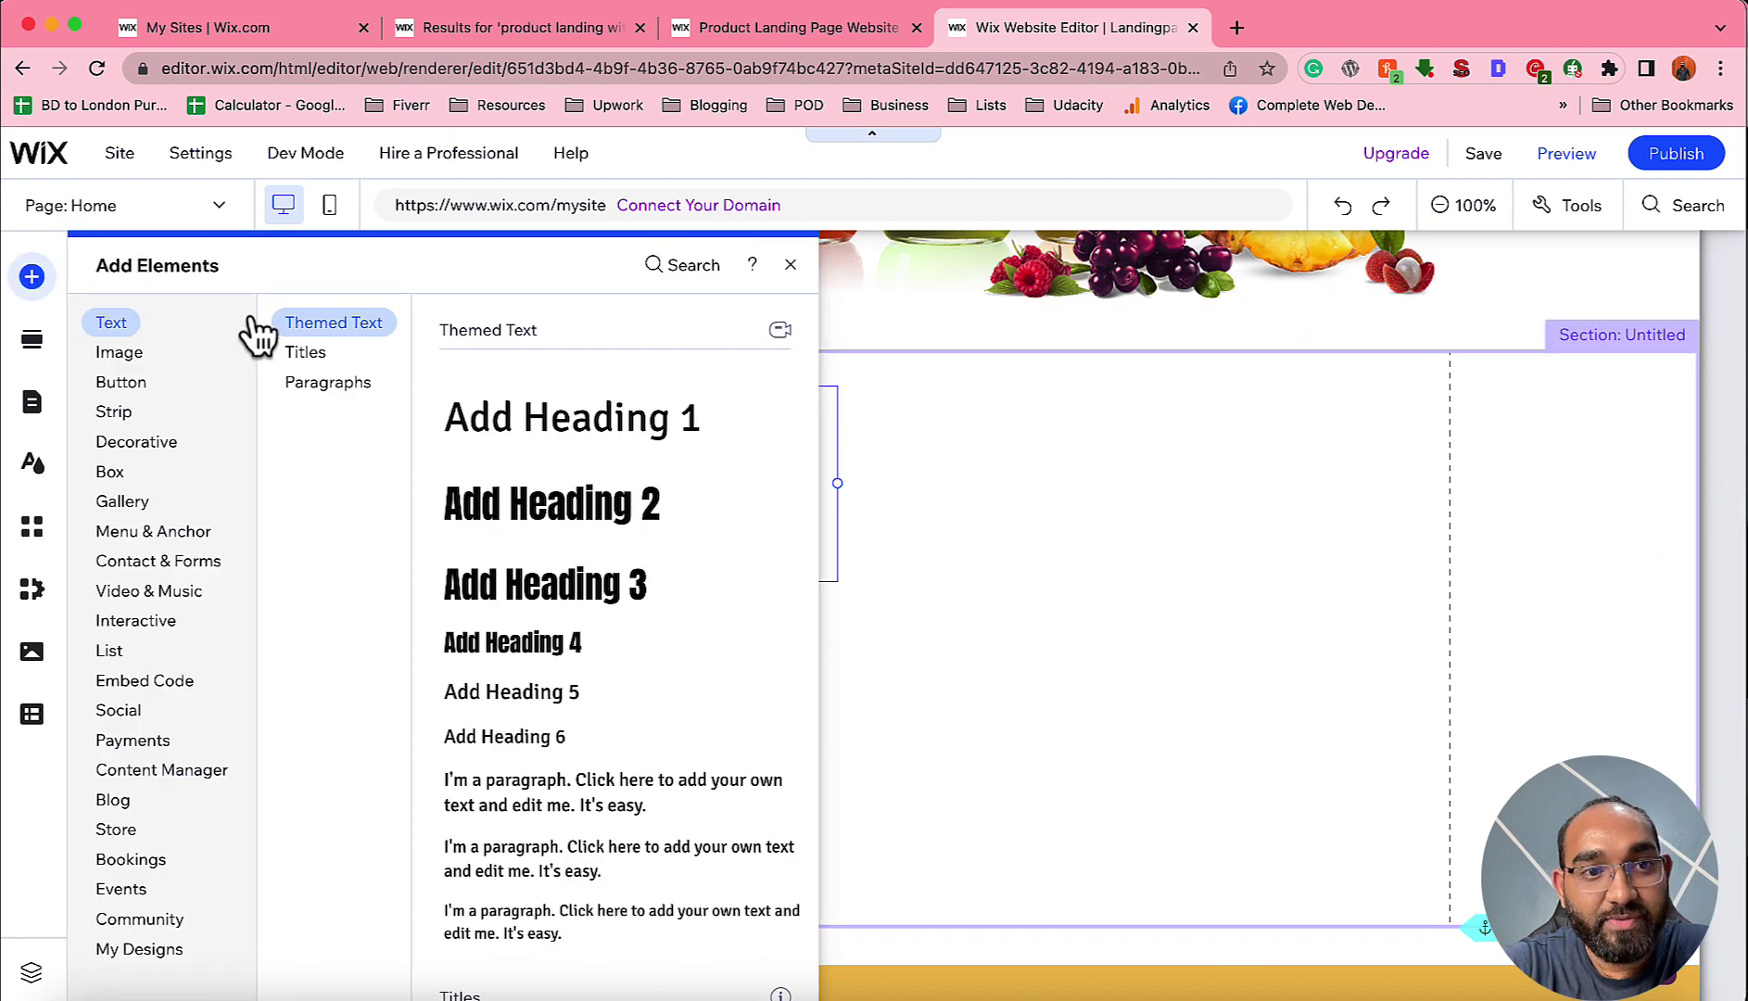
Place a Helvetica paragraph at the left under the heading and edit its text.
left_click(330, 383)
left_click(505, 424)
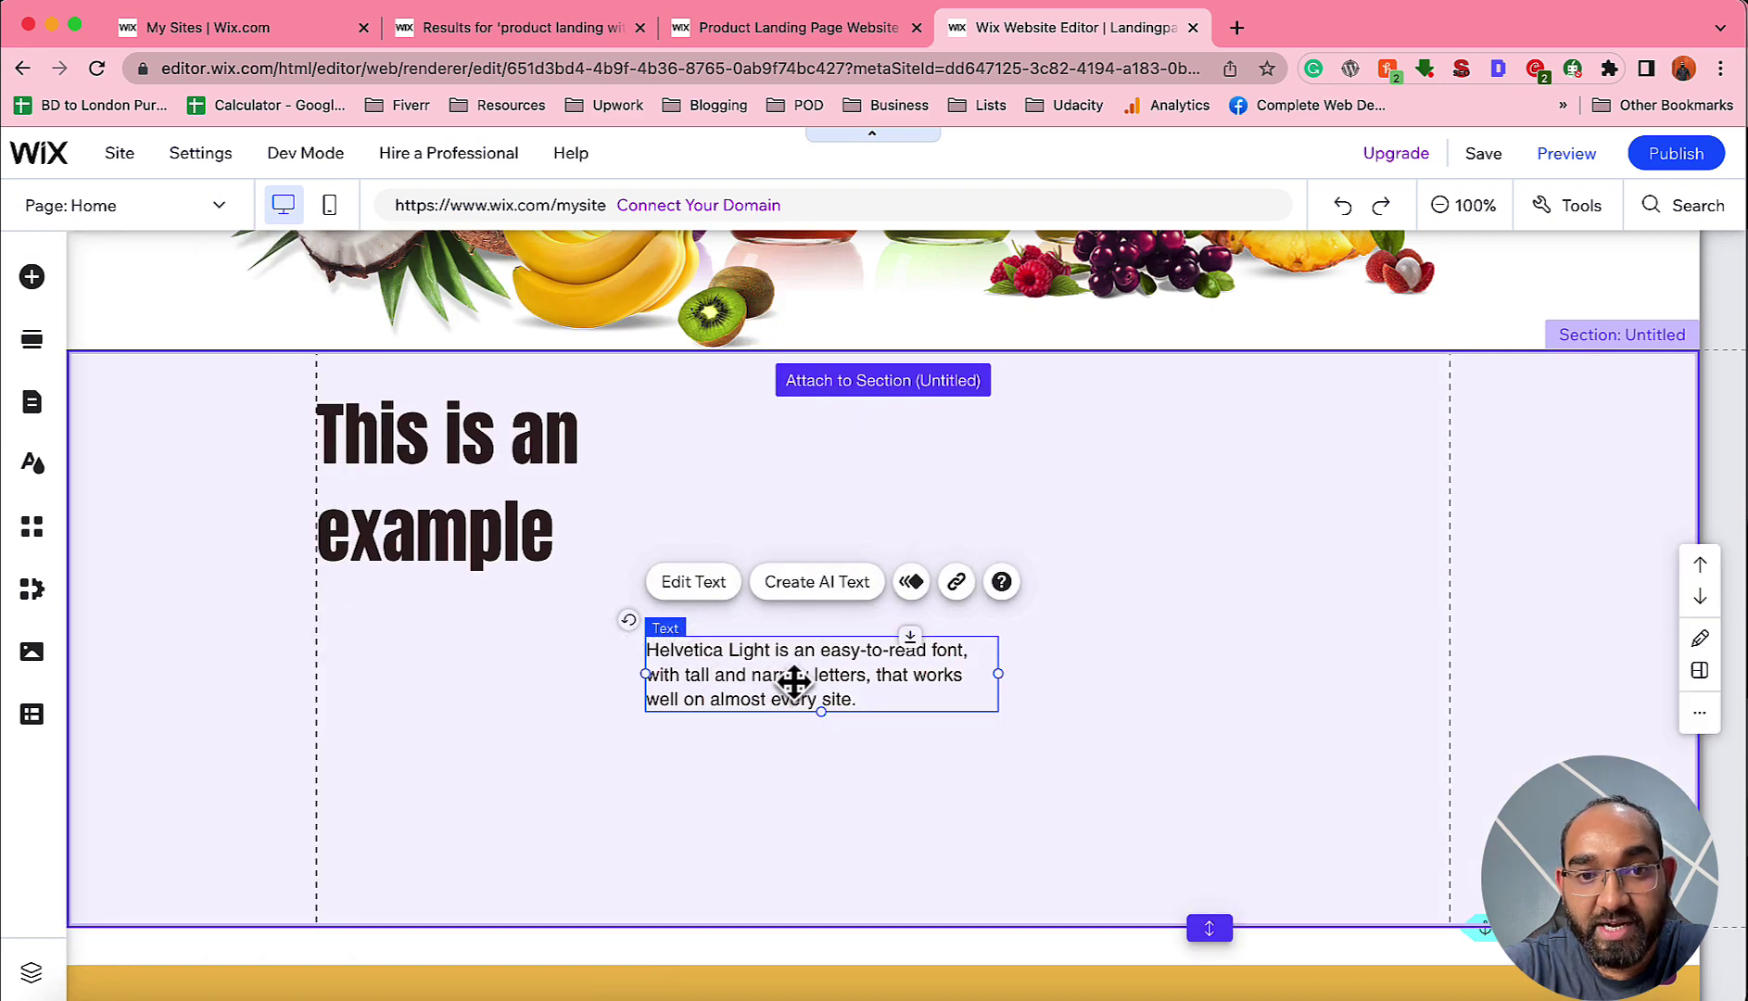
left_click_drag(775, 686, 463, 649)
double_click(458, 644)
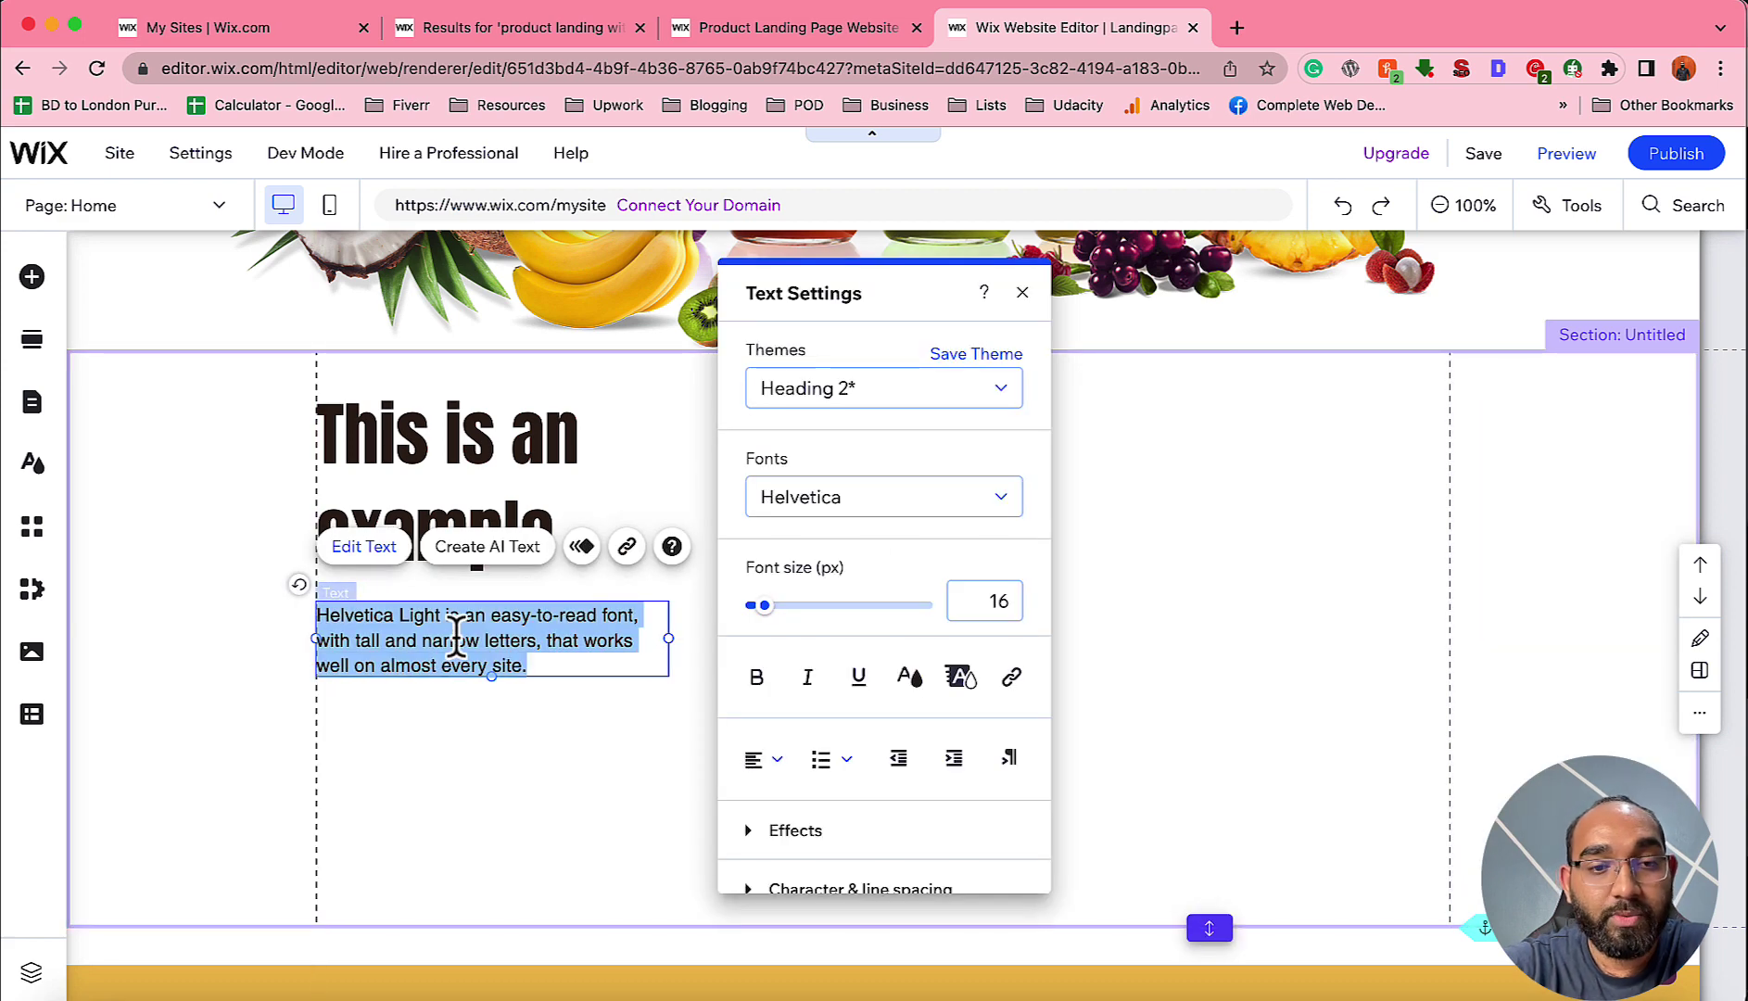
left_click(543, 669)
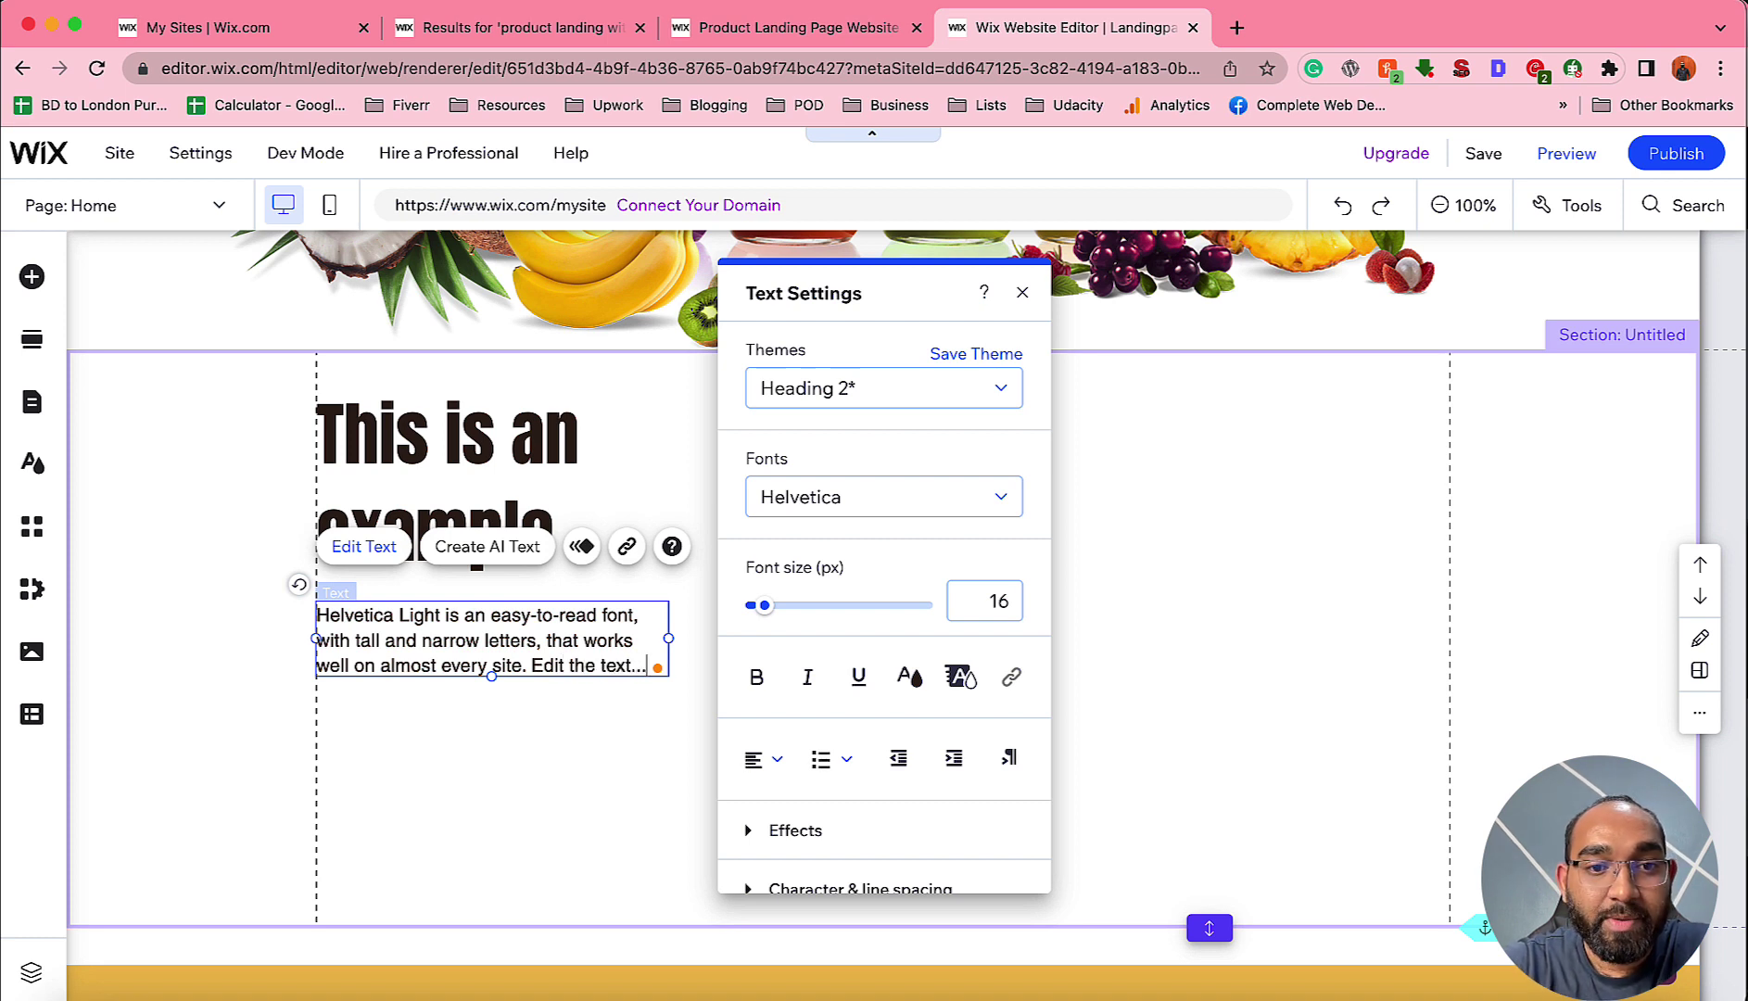
left_click(537, 774)
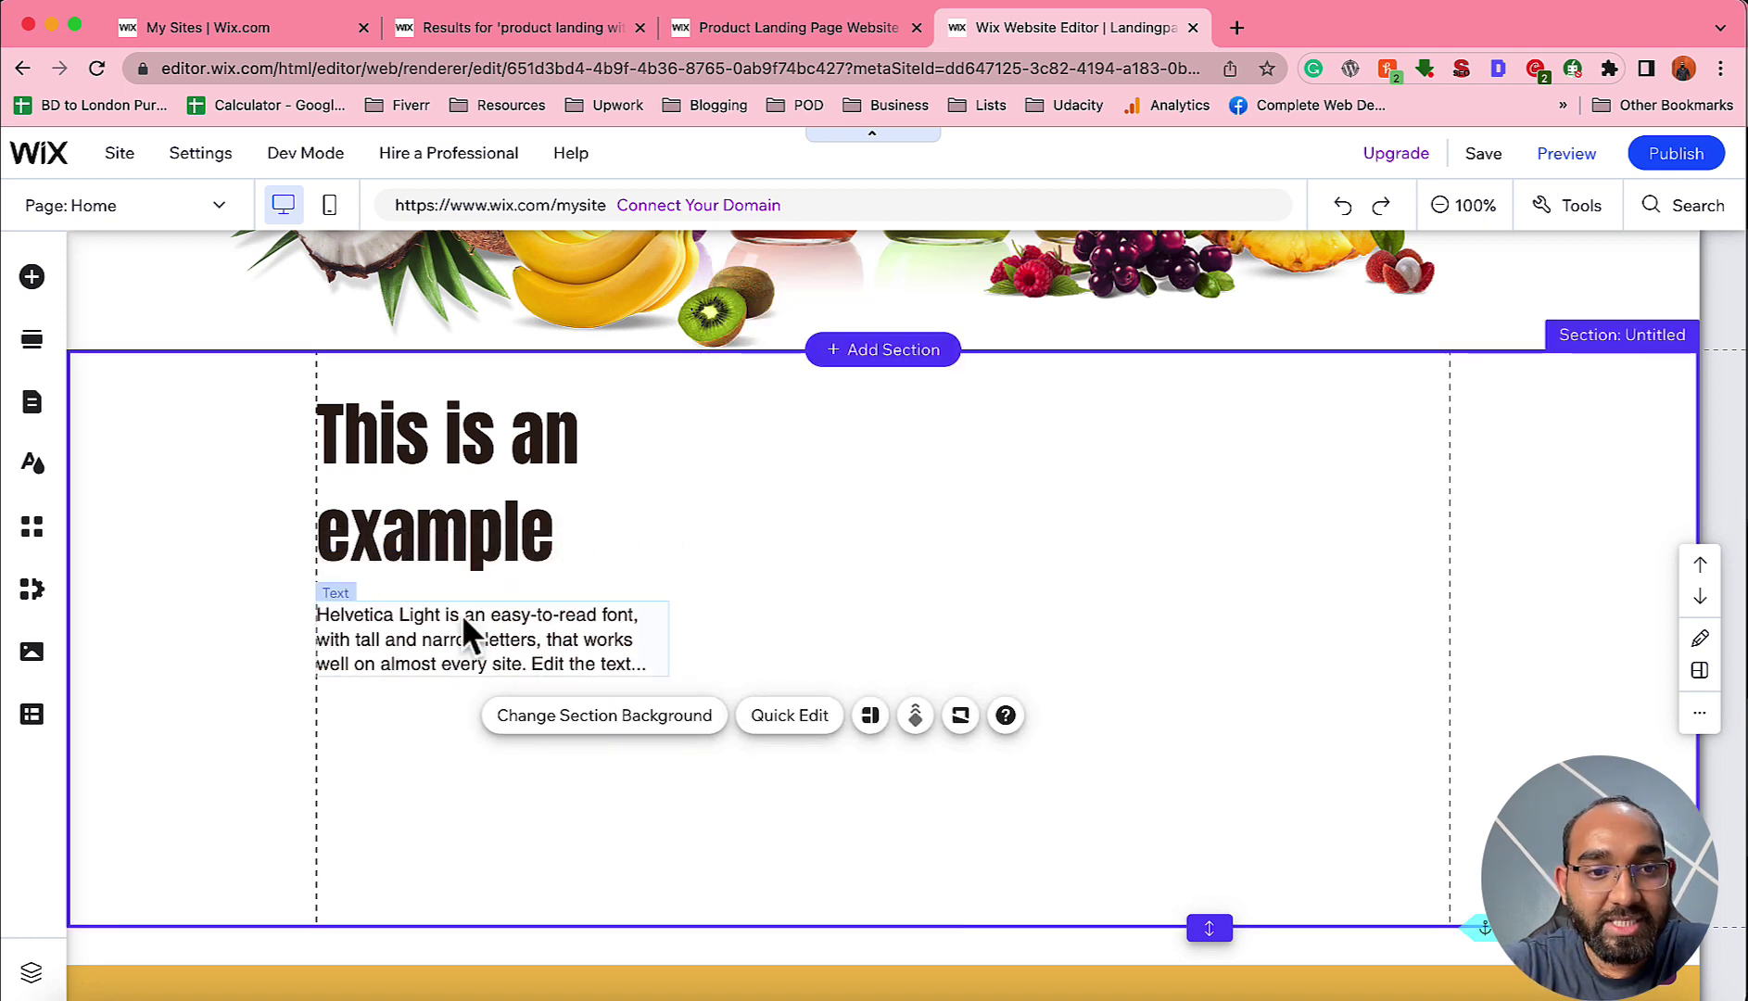
left_click(32, 278)
Add a blue-grey themed button beneath the paragraph and edit its label.
left_click(125, 356)
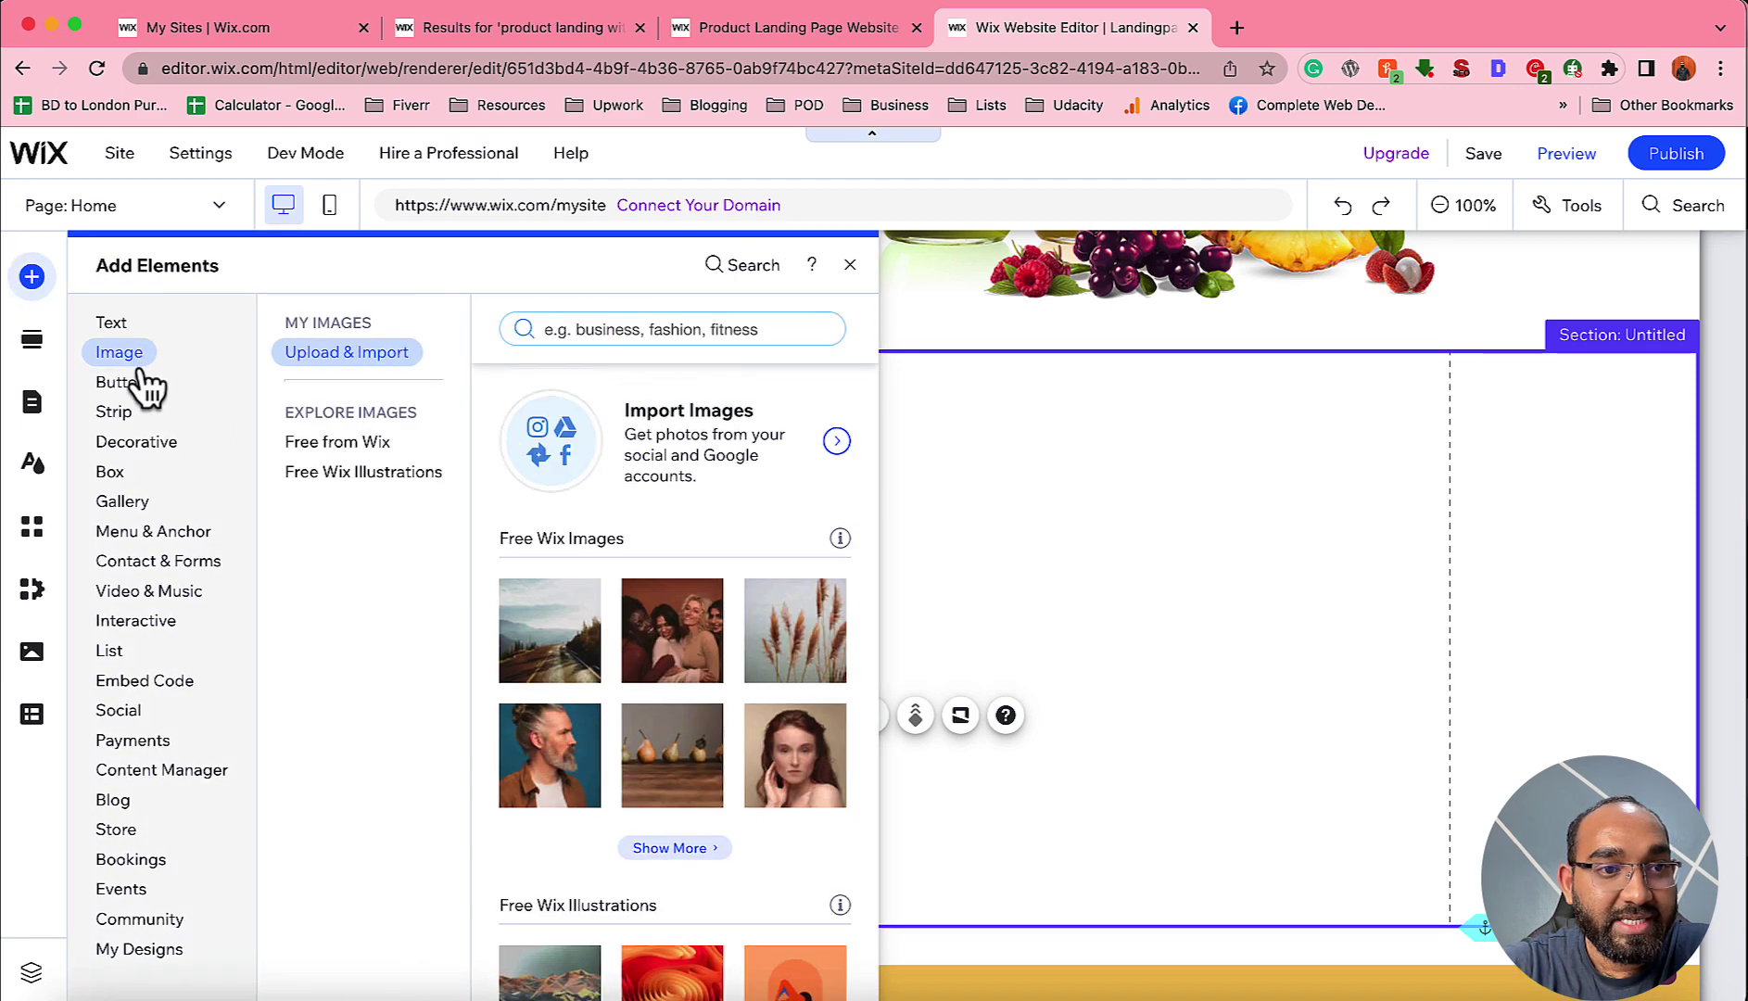
left_click(123, 385)
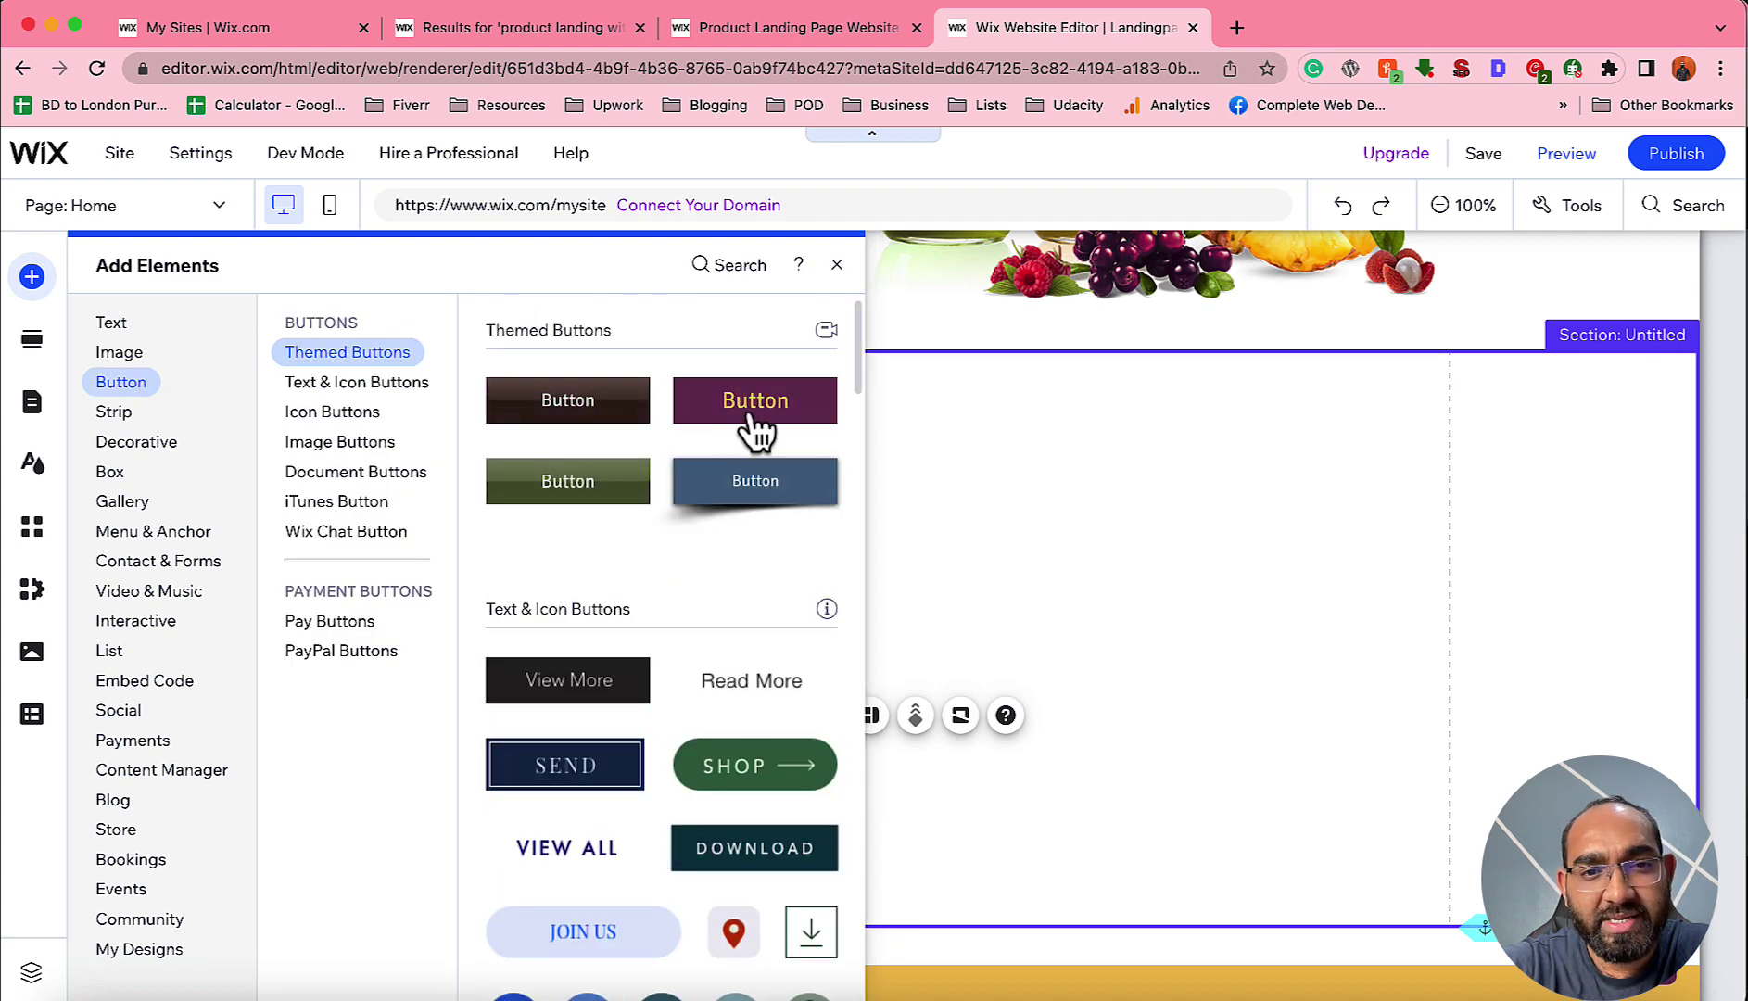
left_click(734, 496)
left_click_drag(906, 644, 417, 741)
double_click(394, 739)
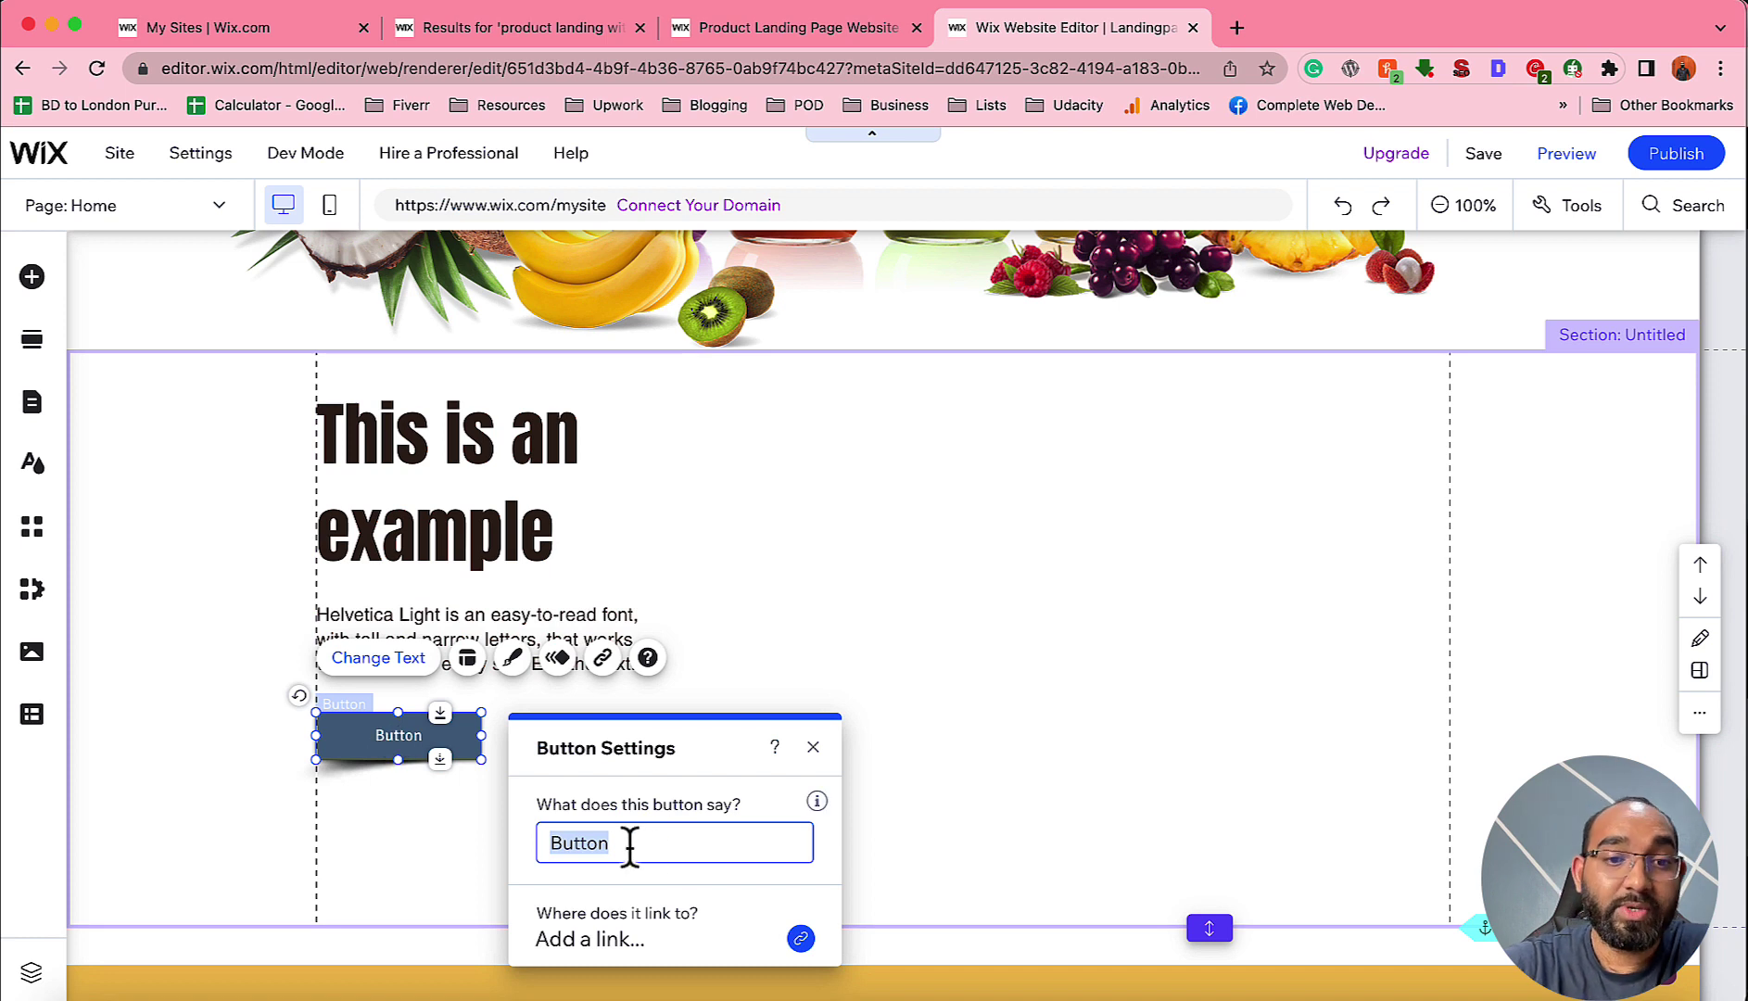
type("Visit Fiverr")
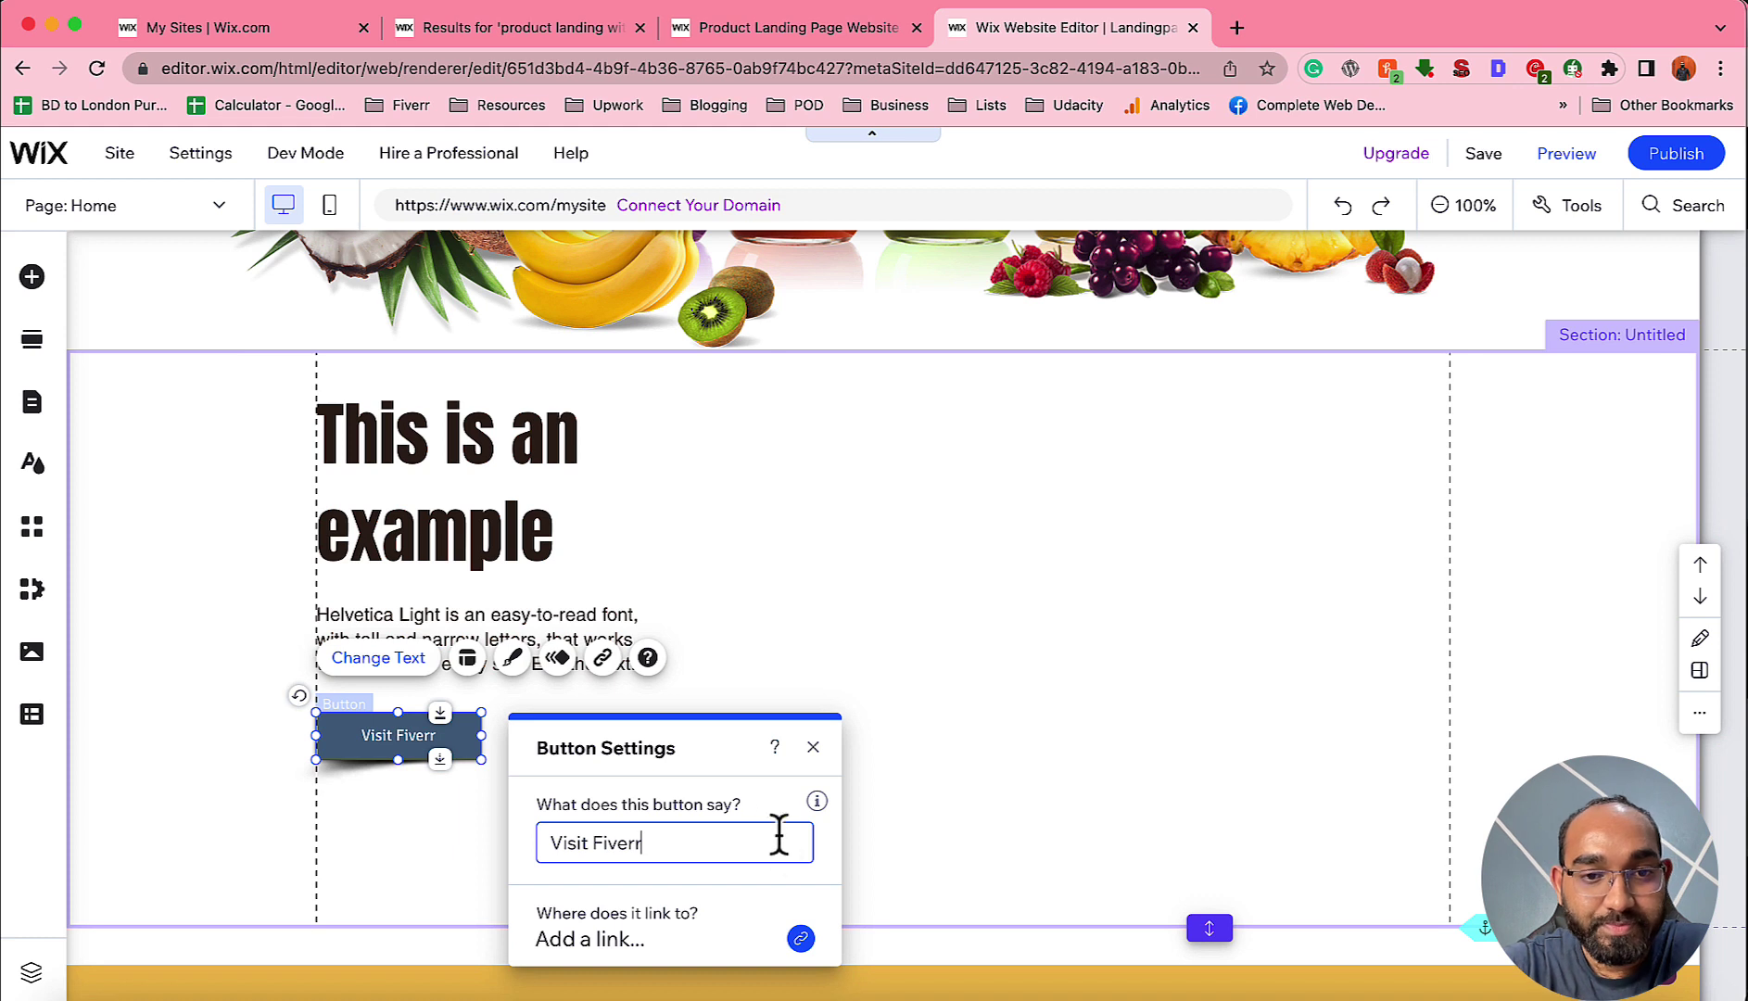
Link the button to the pasted Fiverr web address, opening in a new window.
left_click(801, 939)
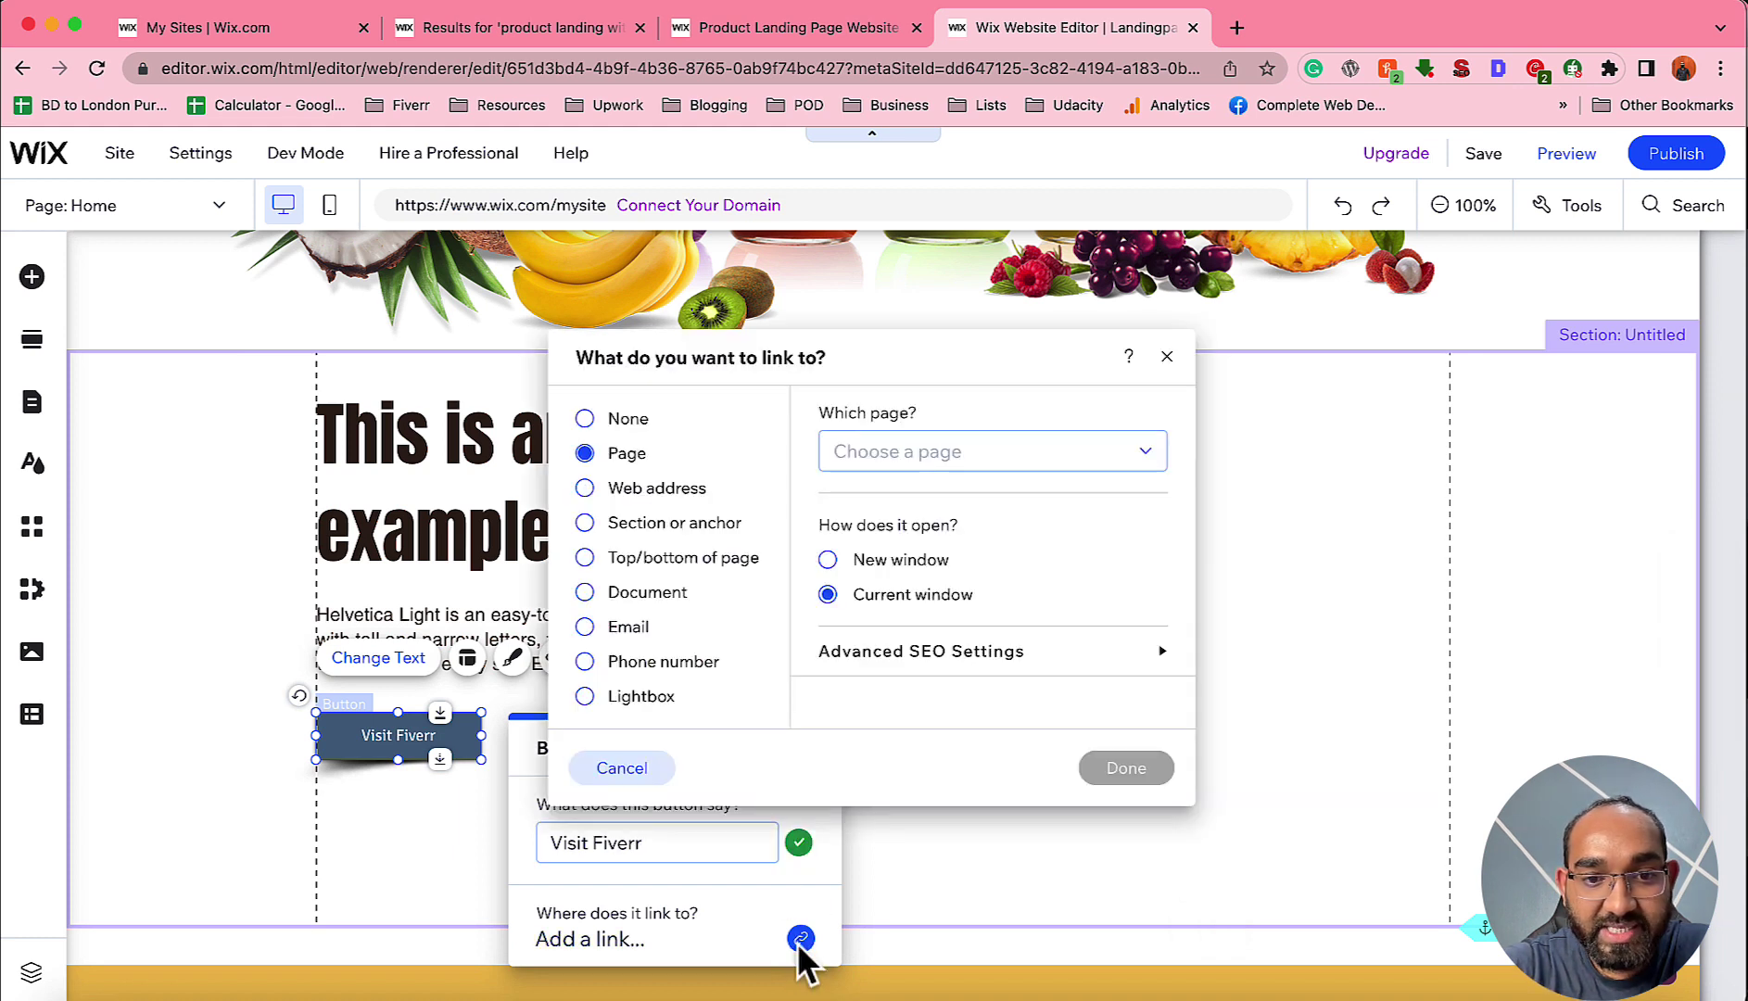
left_click(903, 451)
left_click(956, 480)
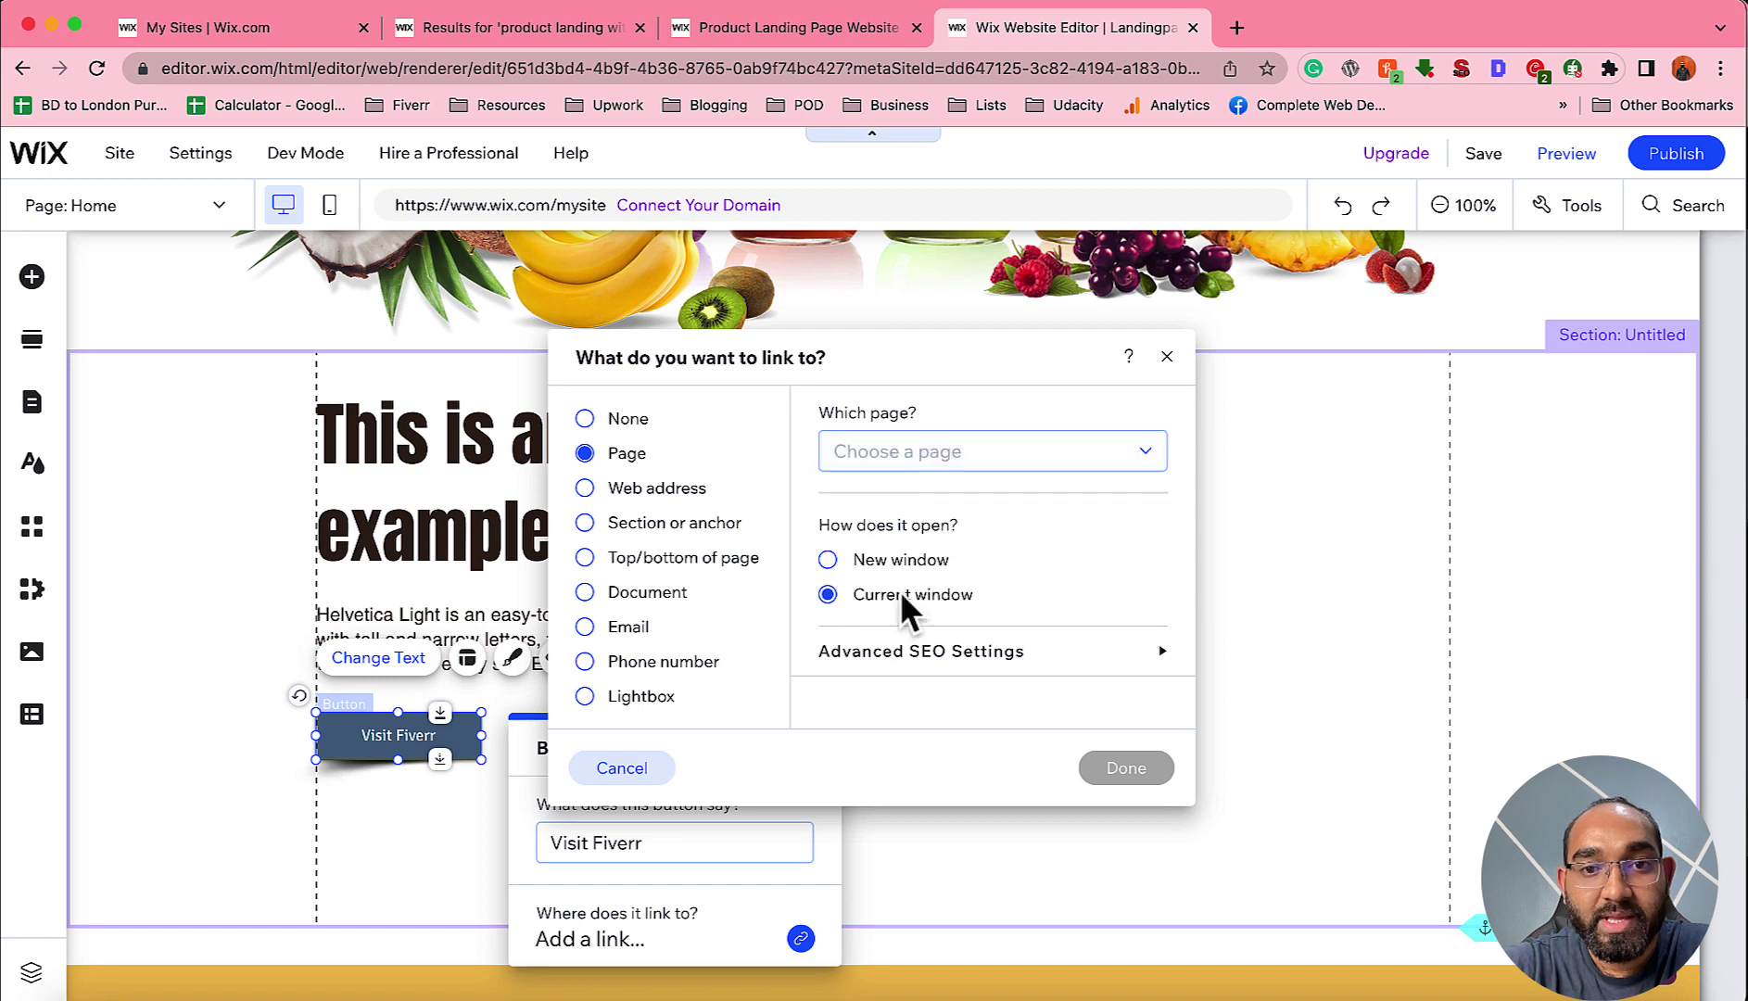
left_click(853, 561)
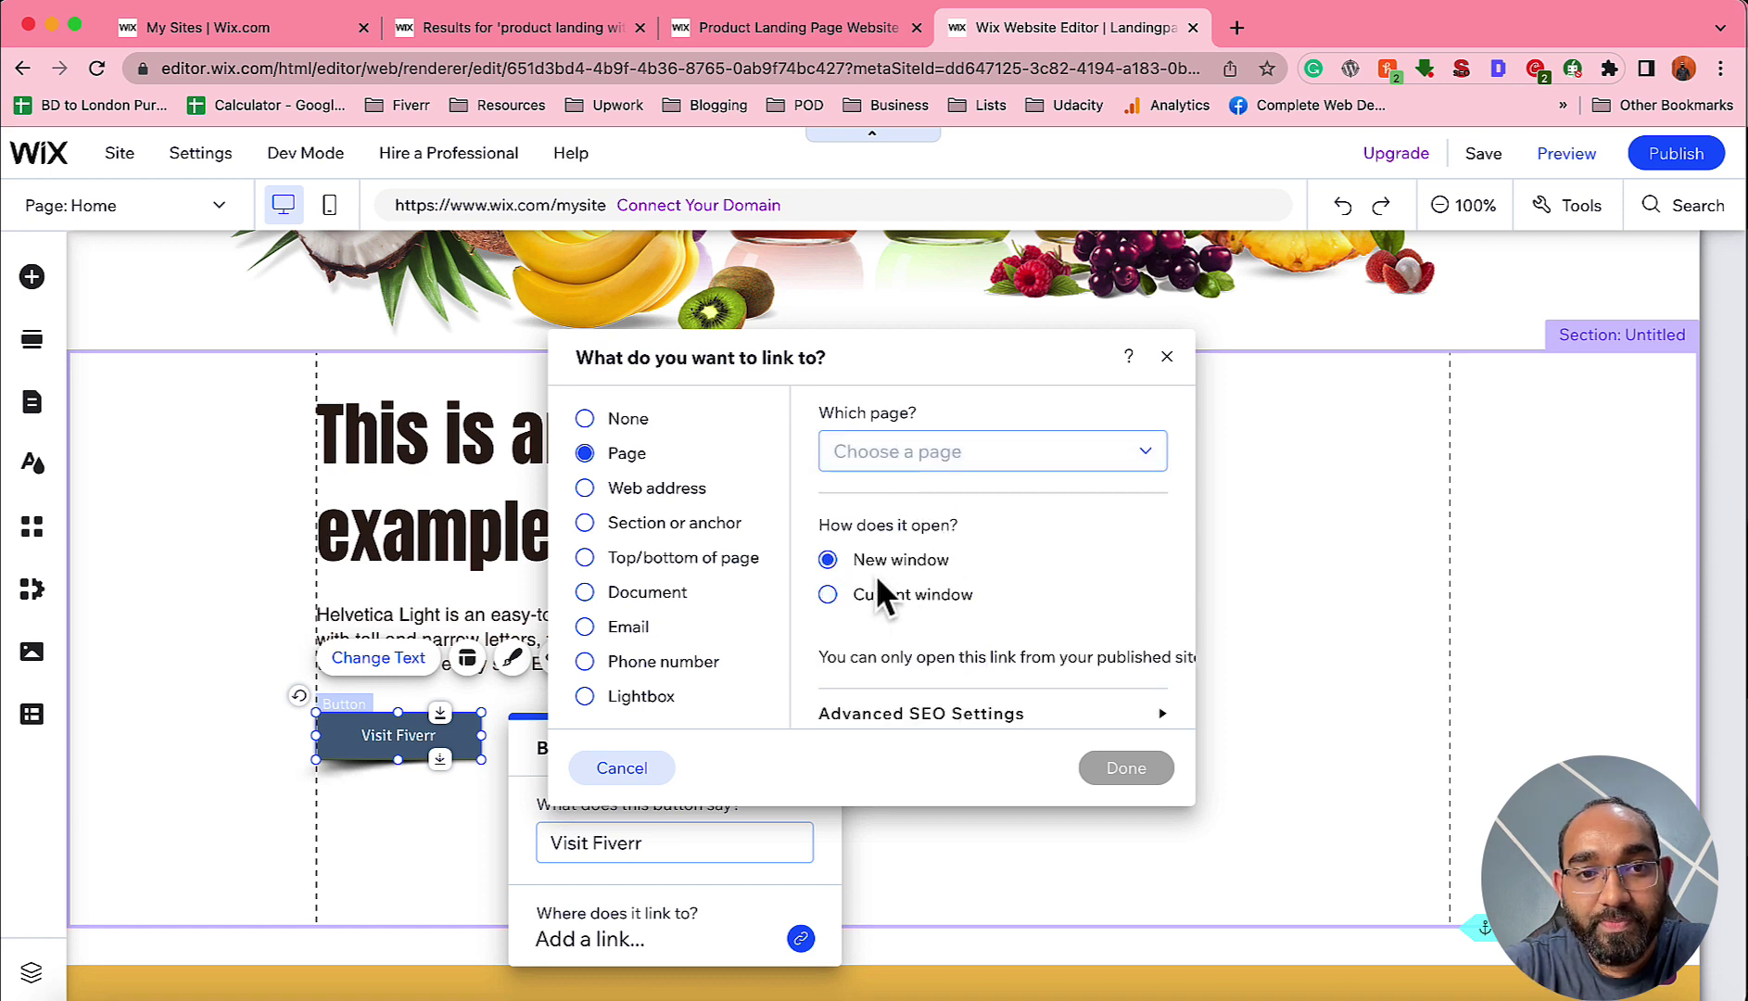
left_click(644, 497)
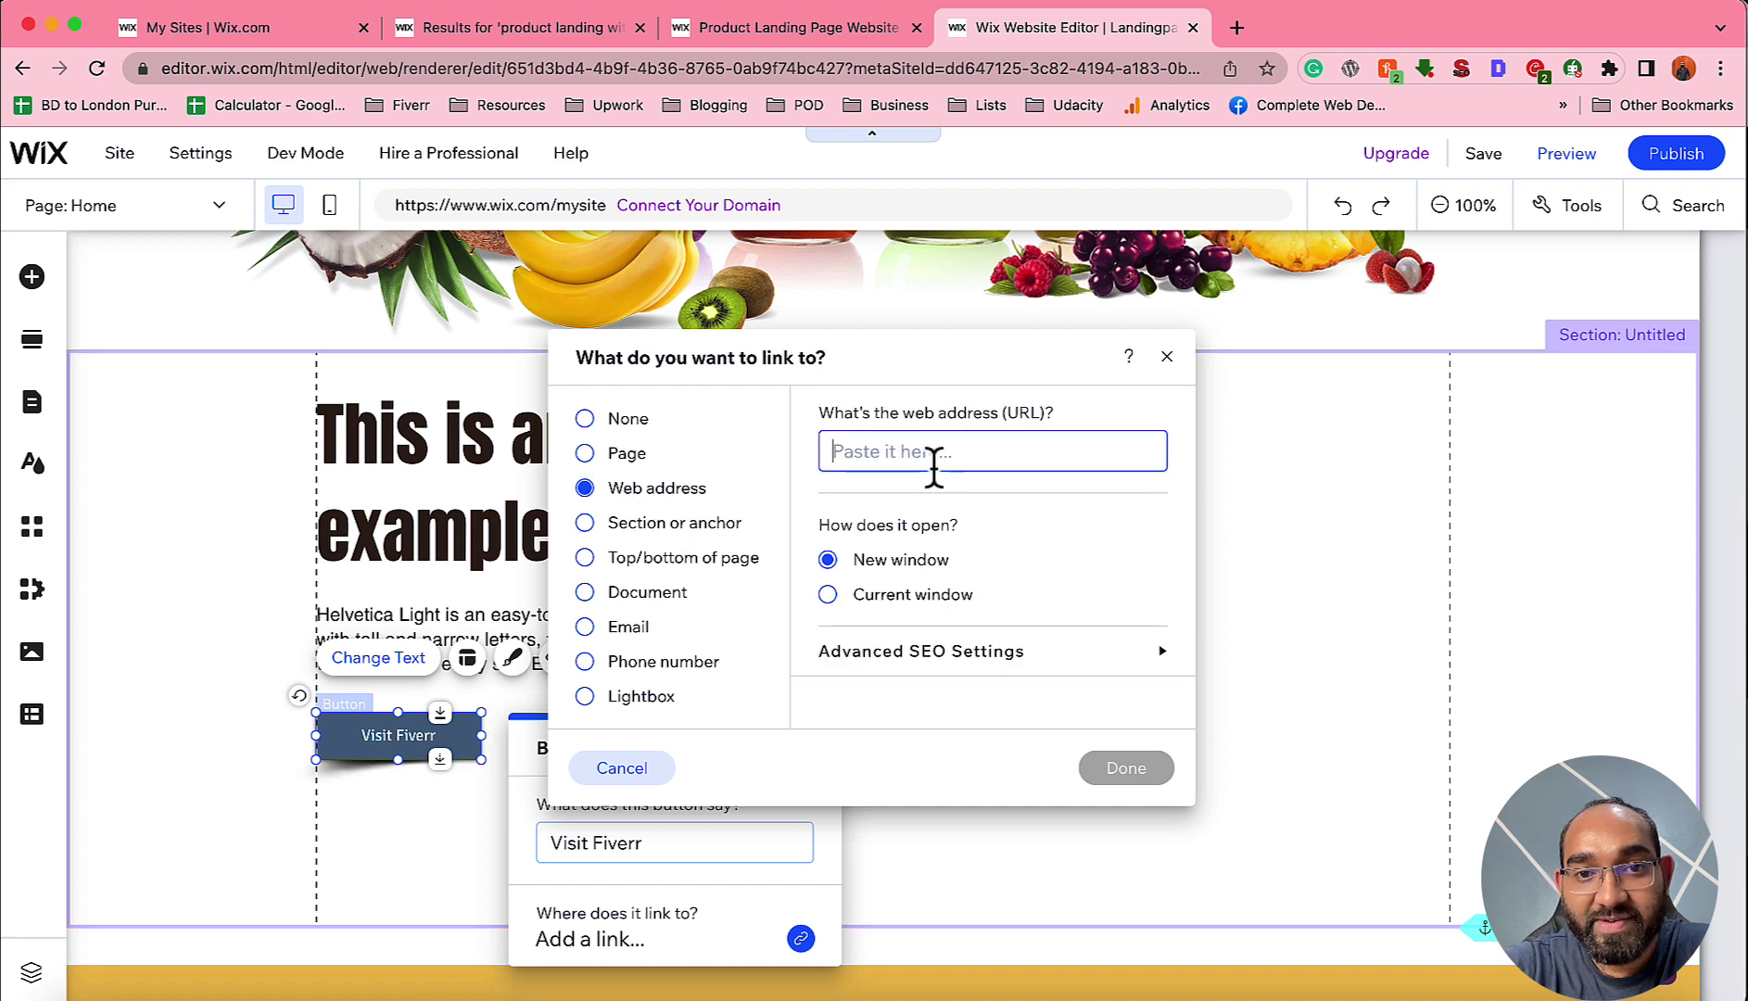
type("https://rafyq.net/fiverr")
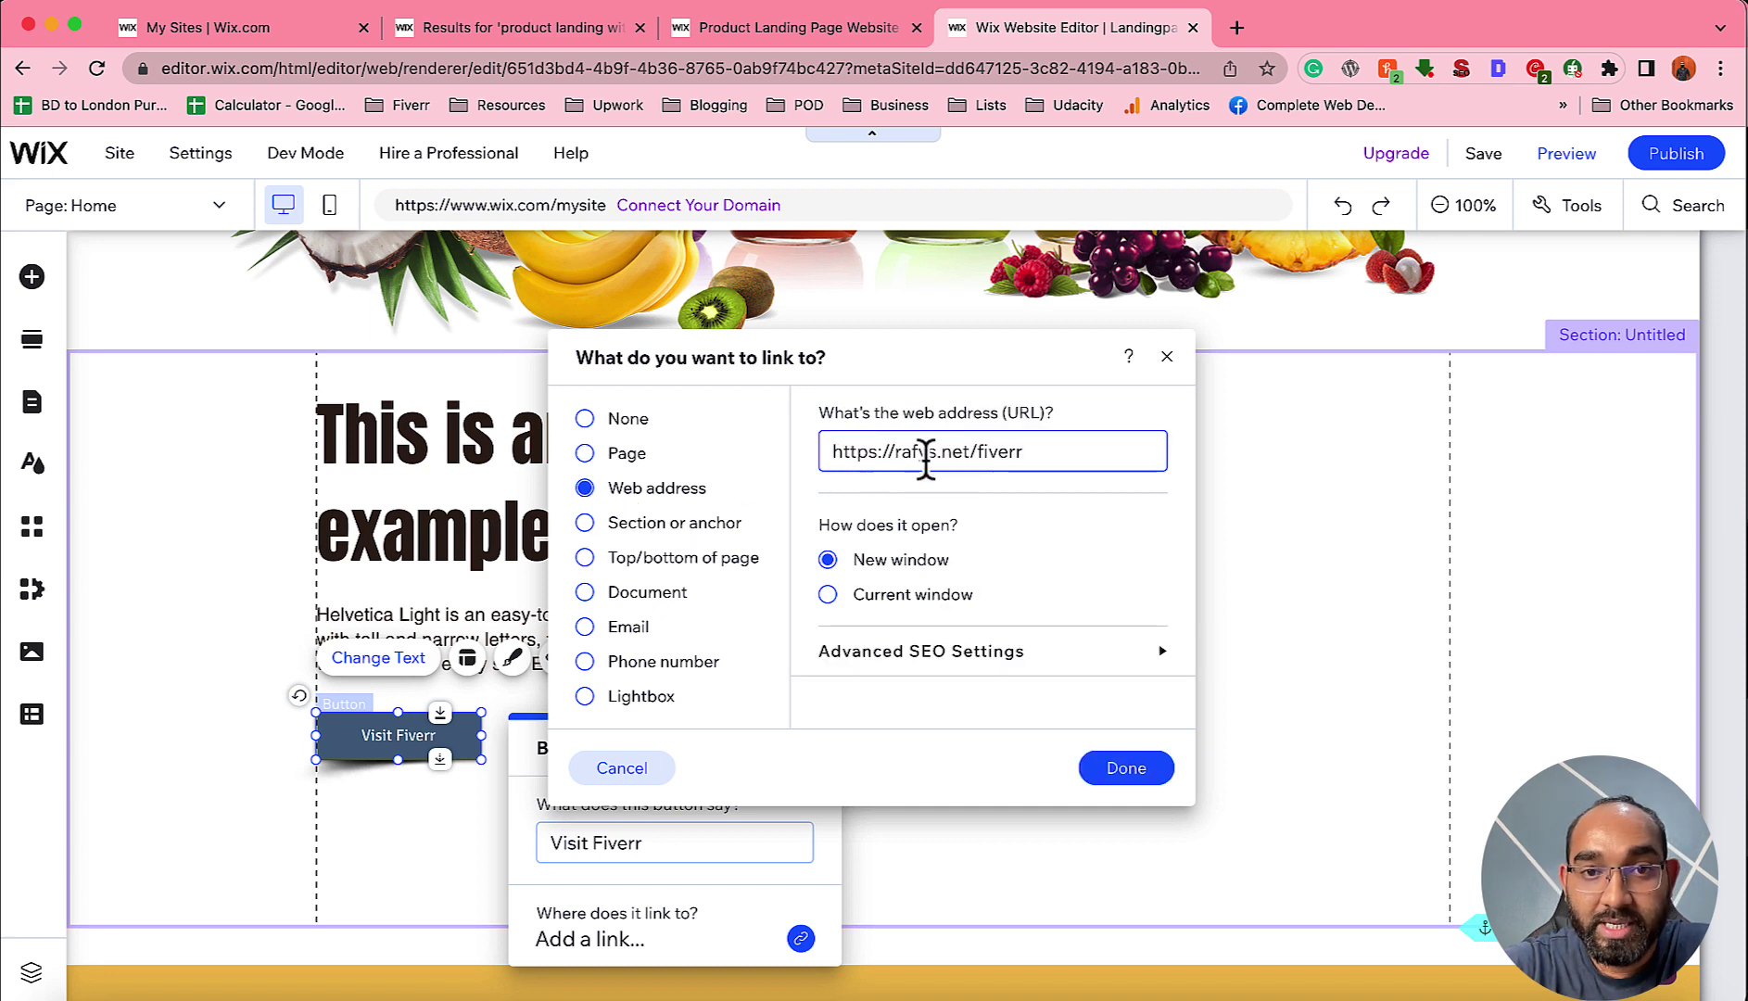
left_click(1118, 780)
left_click(378, 819)
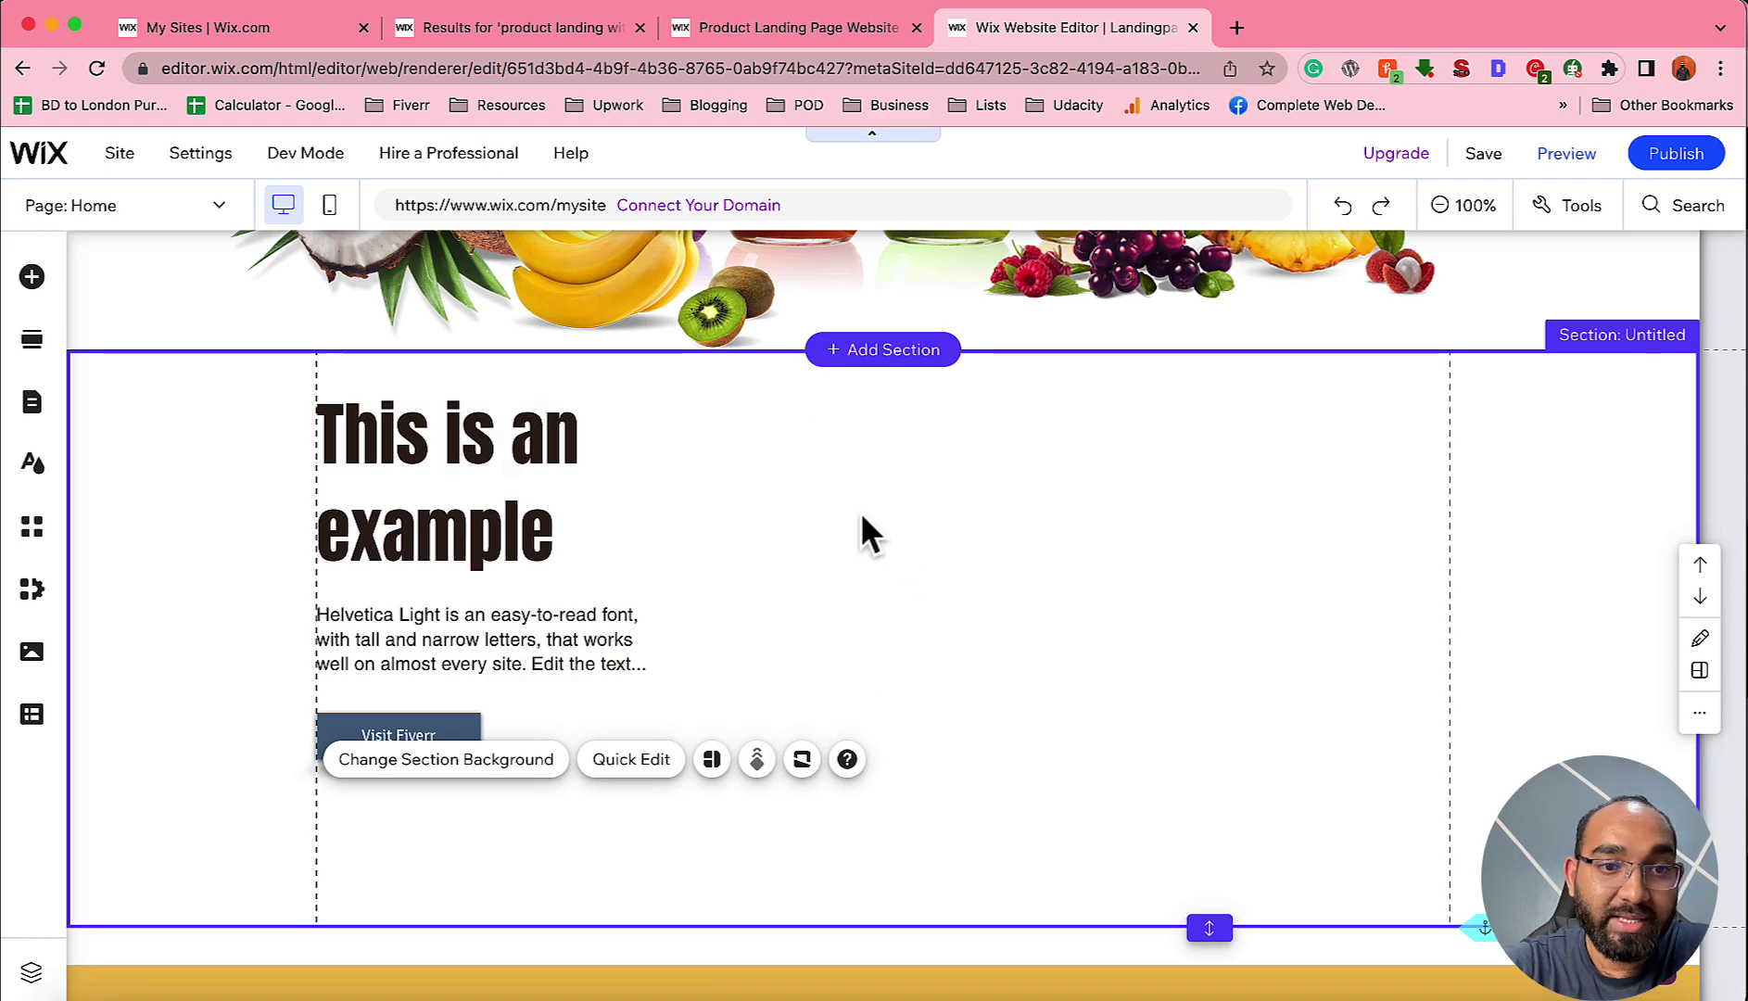
Drag a YouTube video player into the section, to the right of the text elements.
left_click(30, 288)
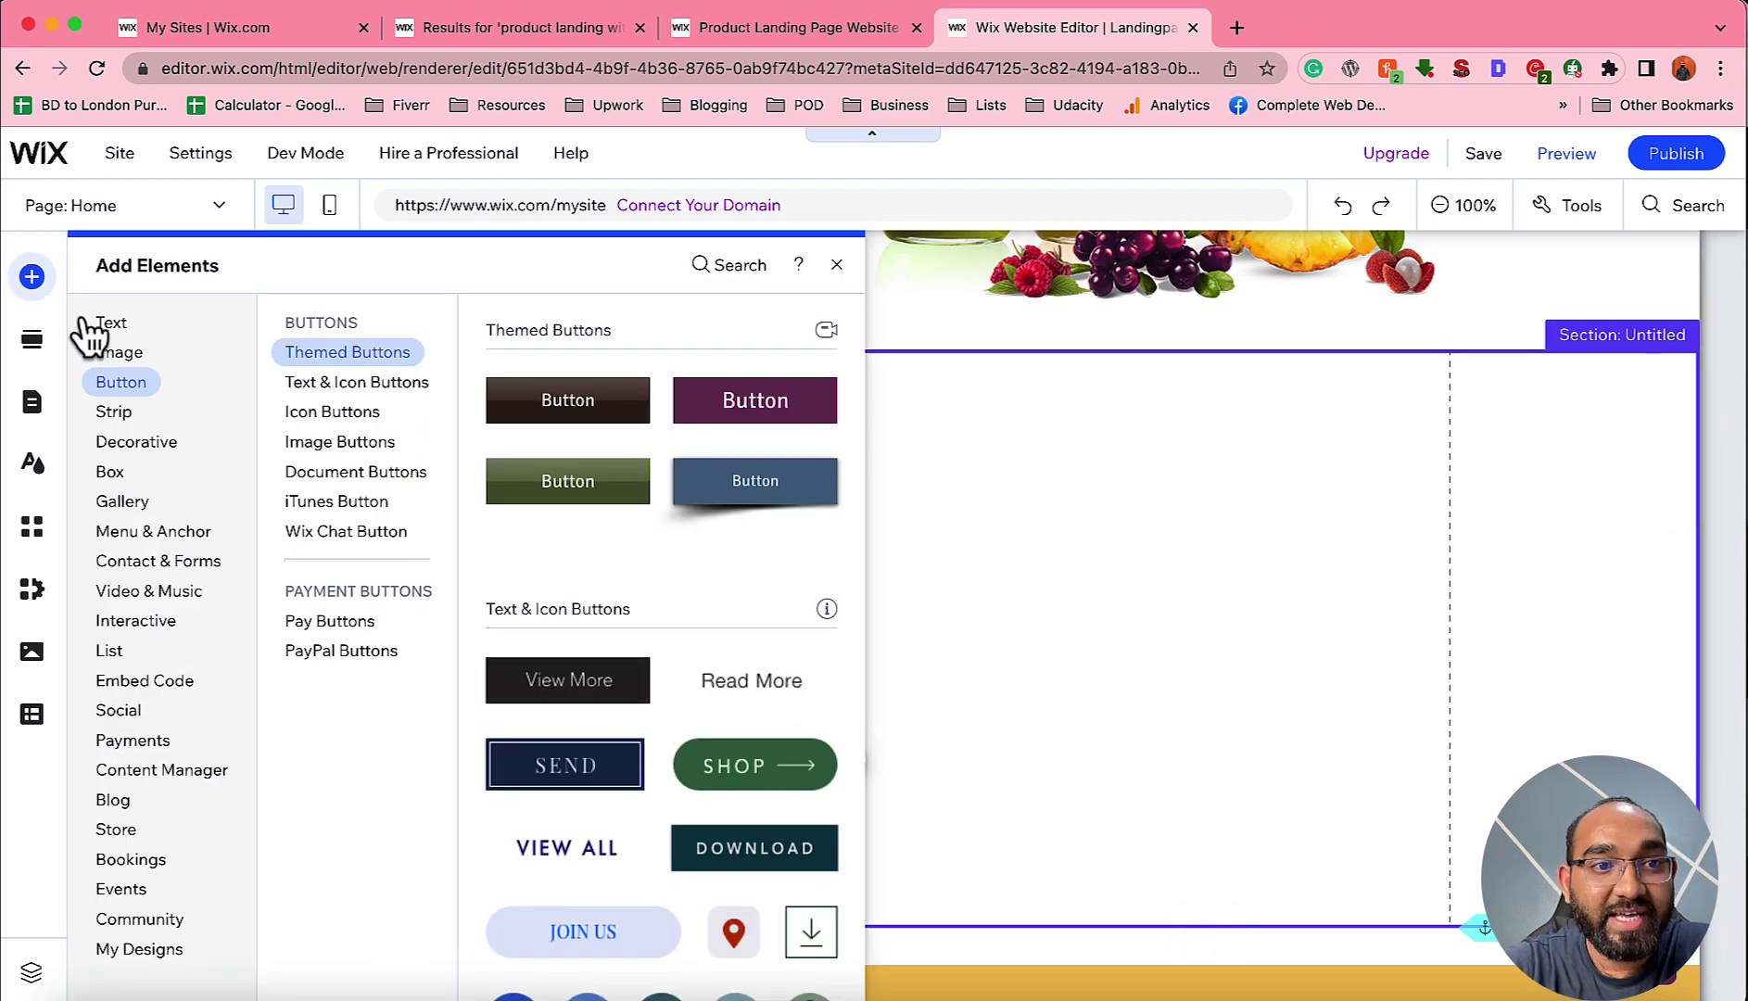
left_click(117, 419)
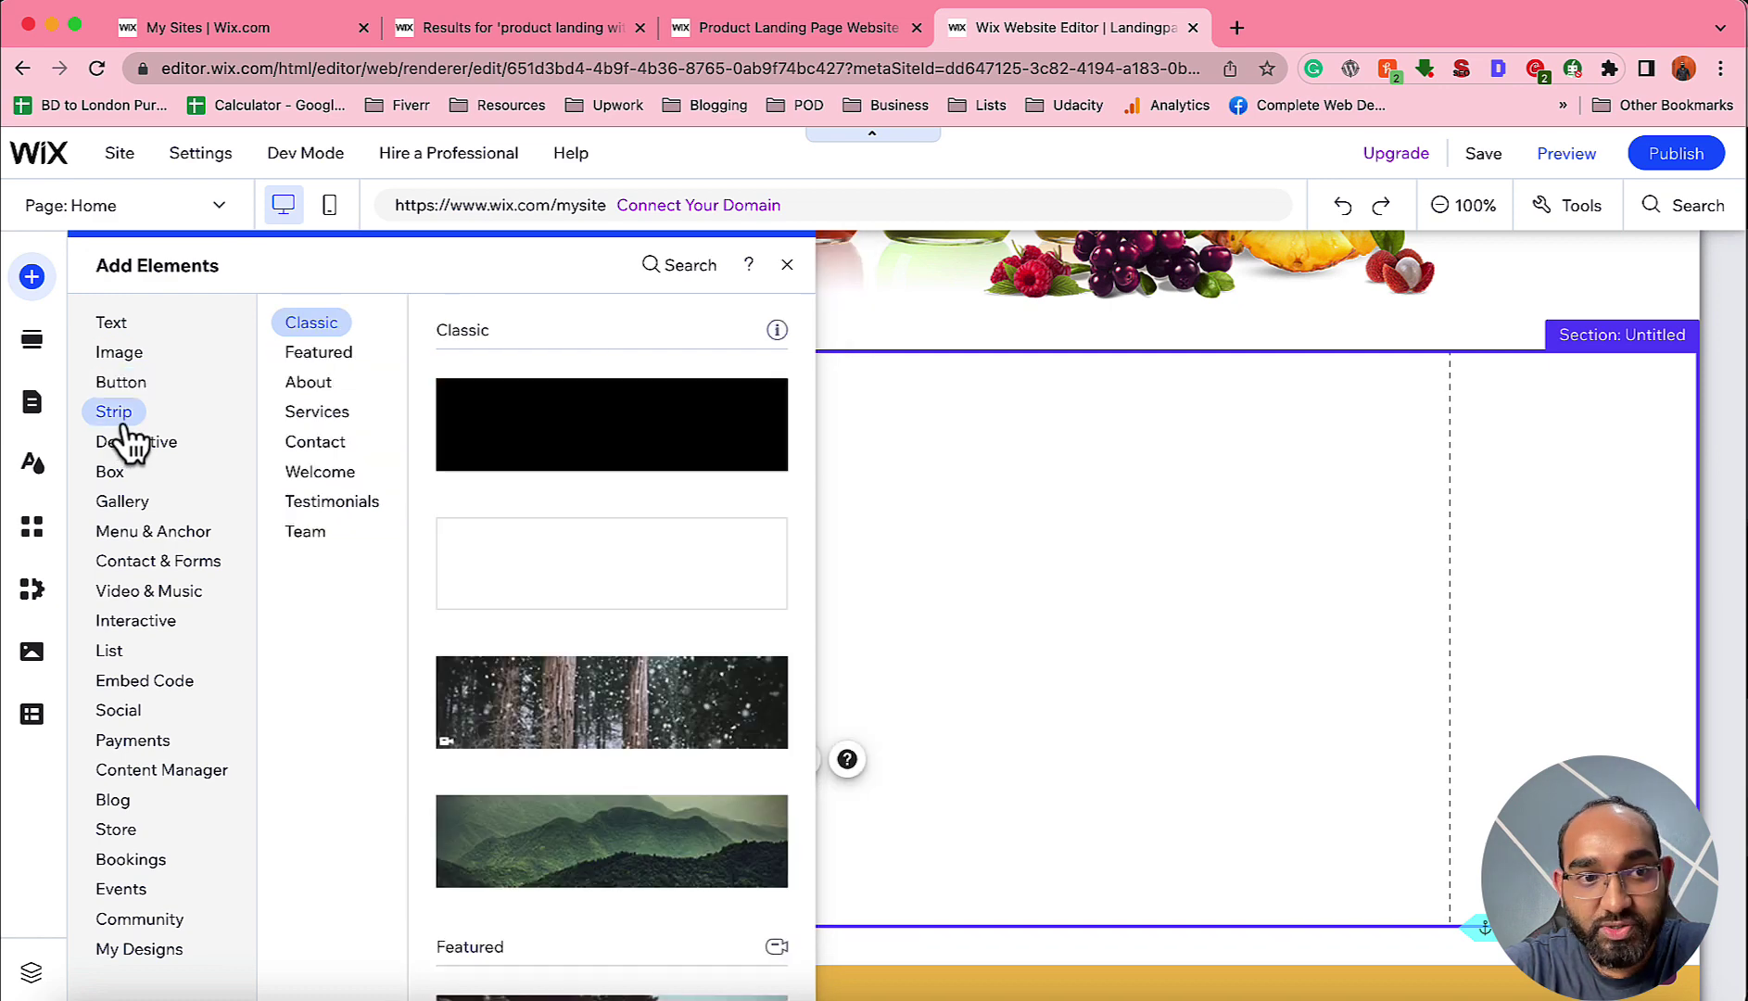
mouse_move(125, 508)
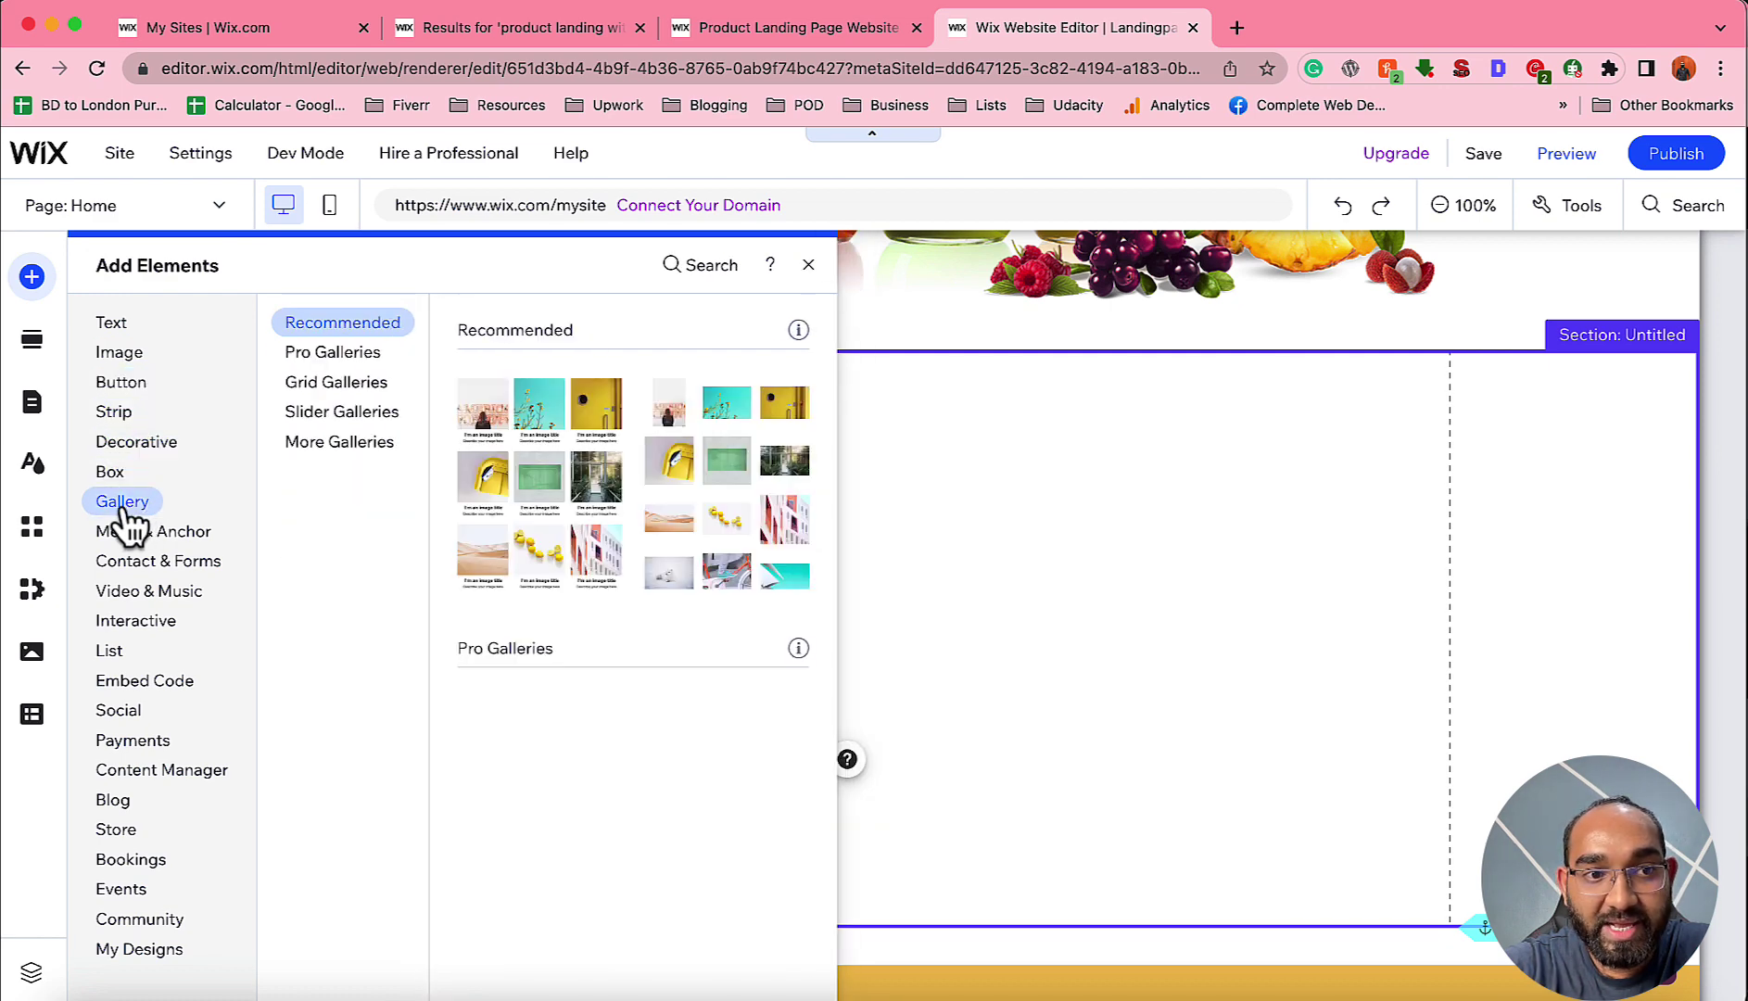
mouse_move(144, 573)
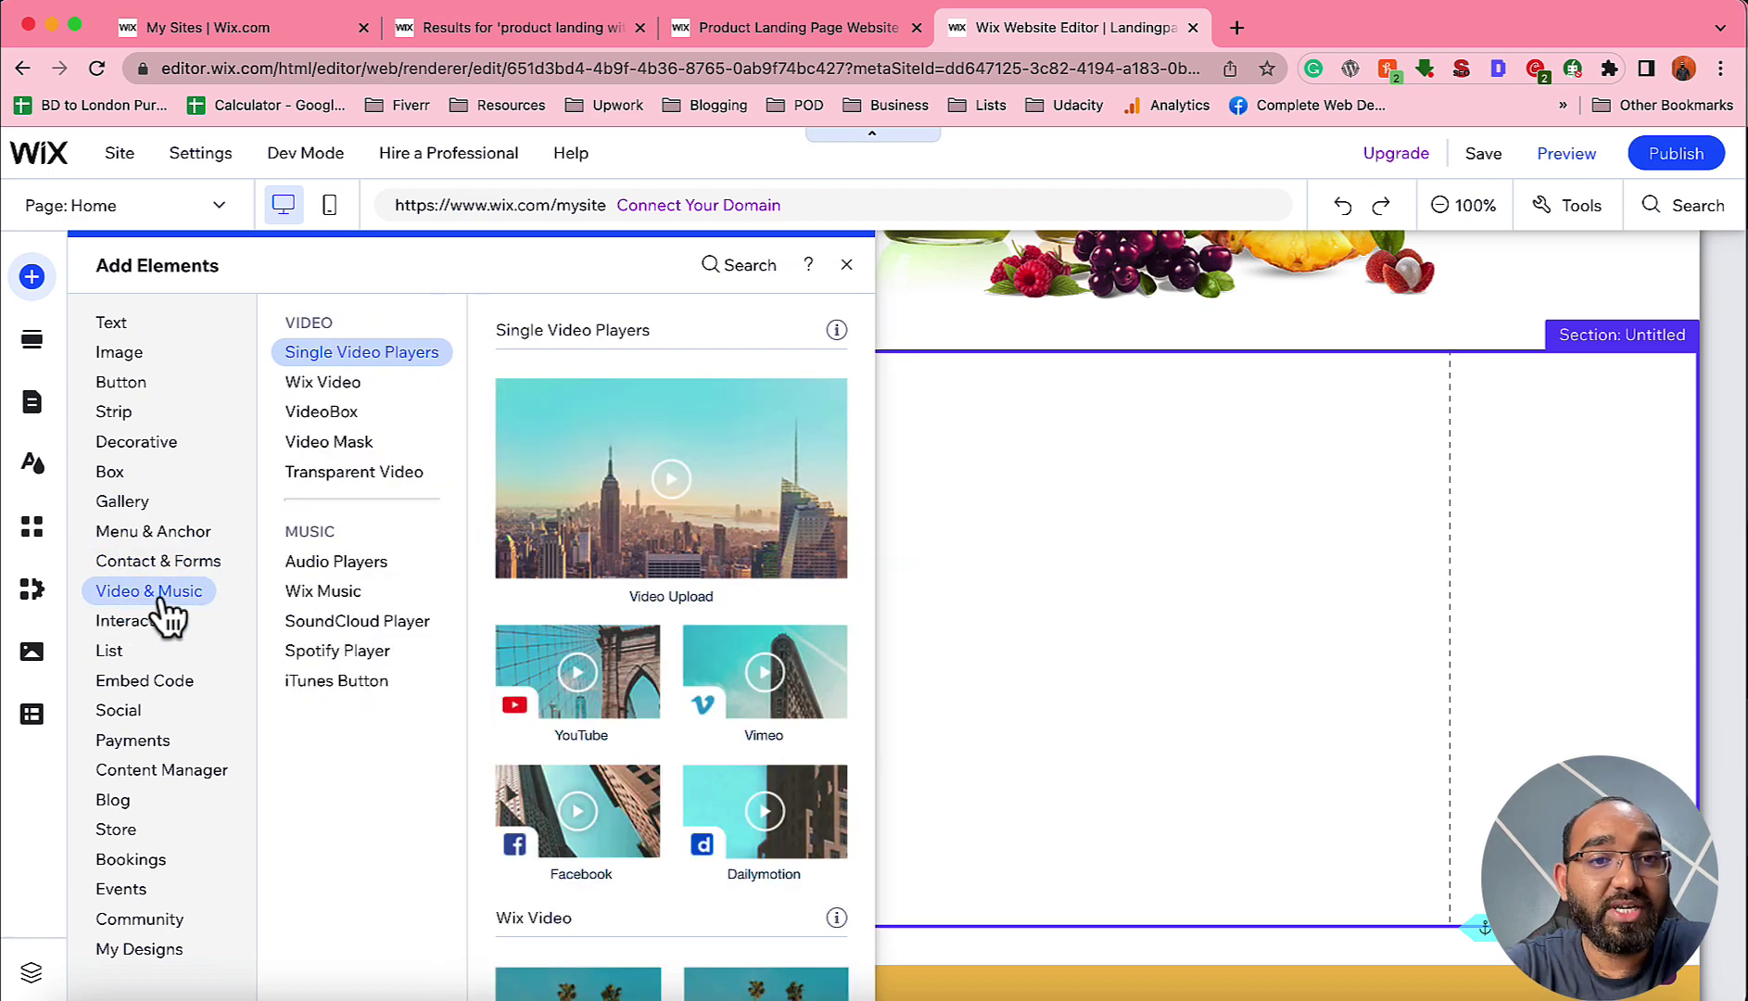
left_click_drag(553, 704, 1076, 608)
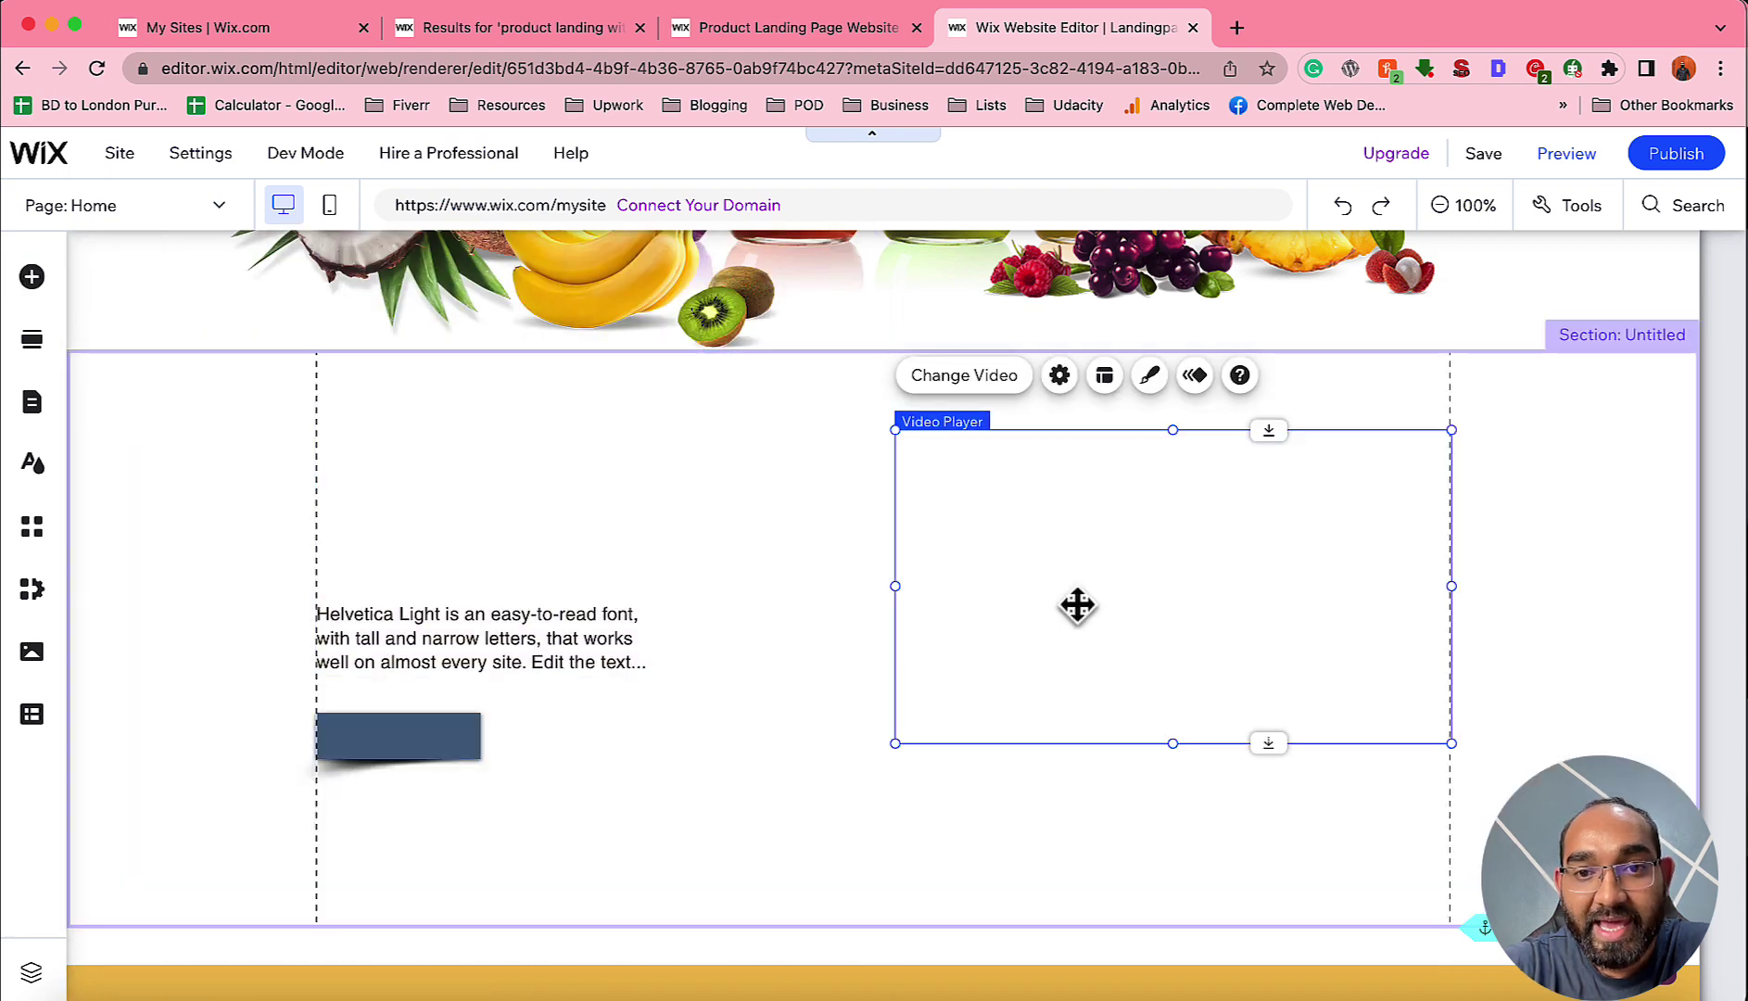
left_click_drag(1077, 605, 1048, 623)
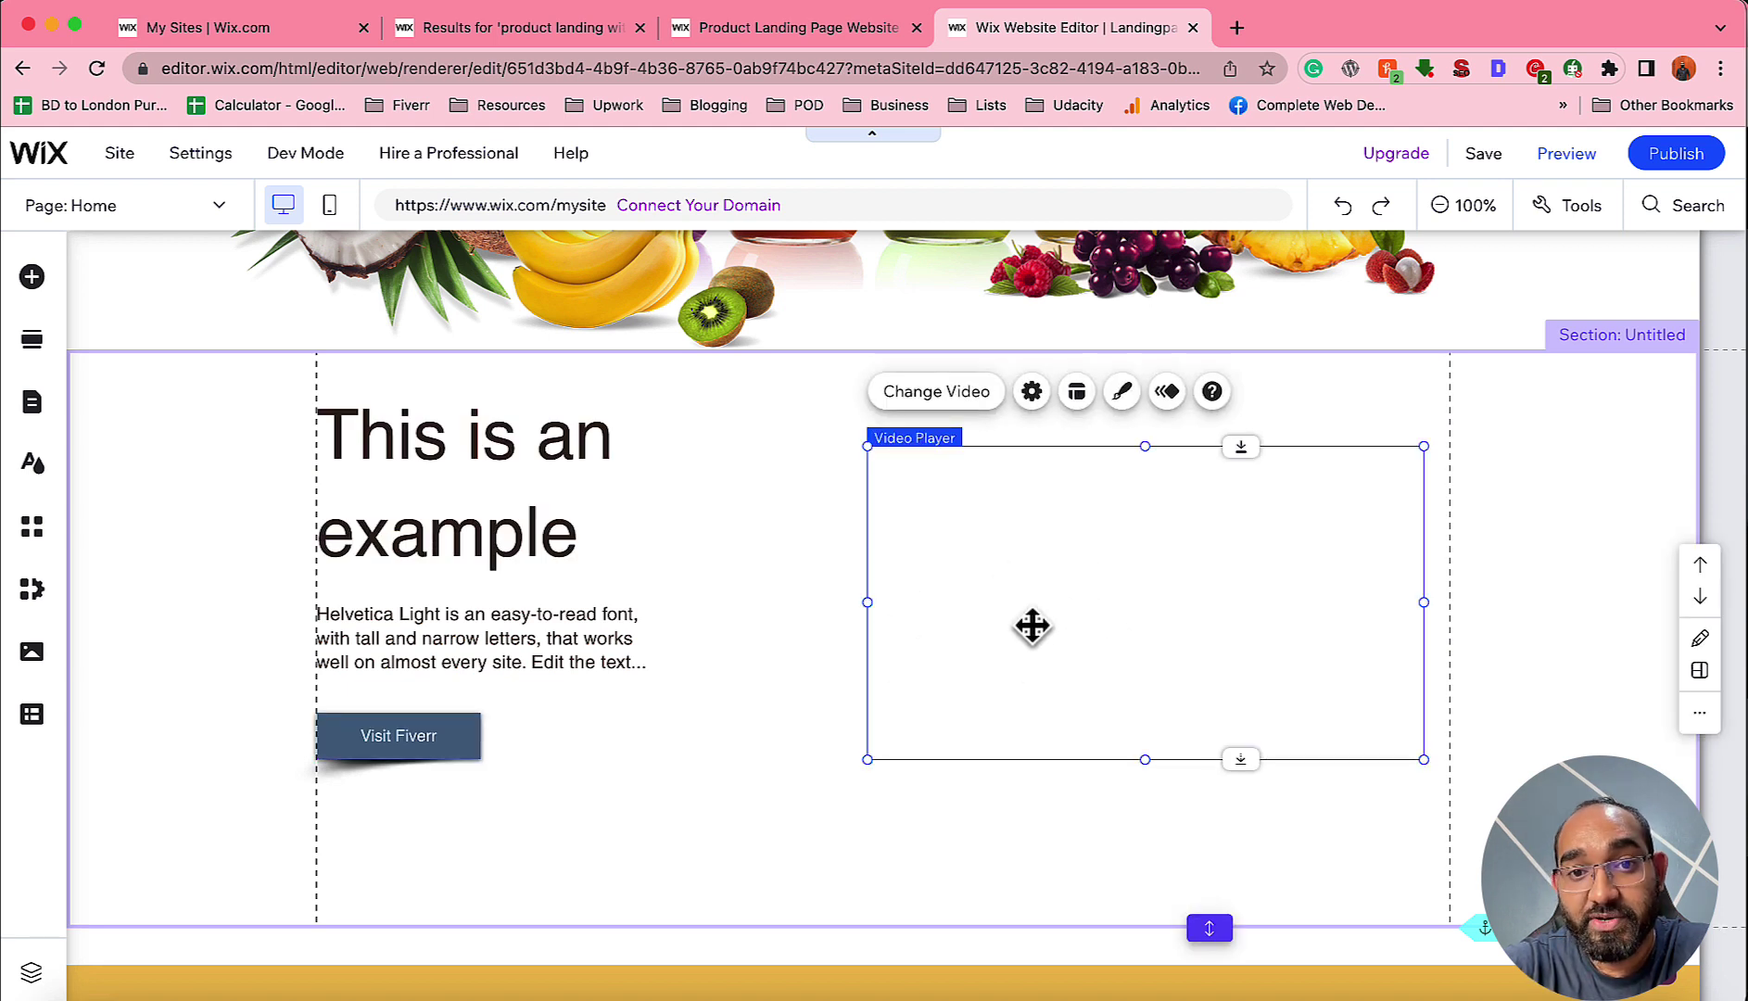
Open the video player's Video Settings and start a new browser tab.
left_click(938, 403)
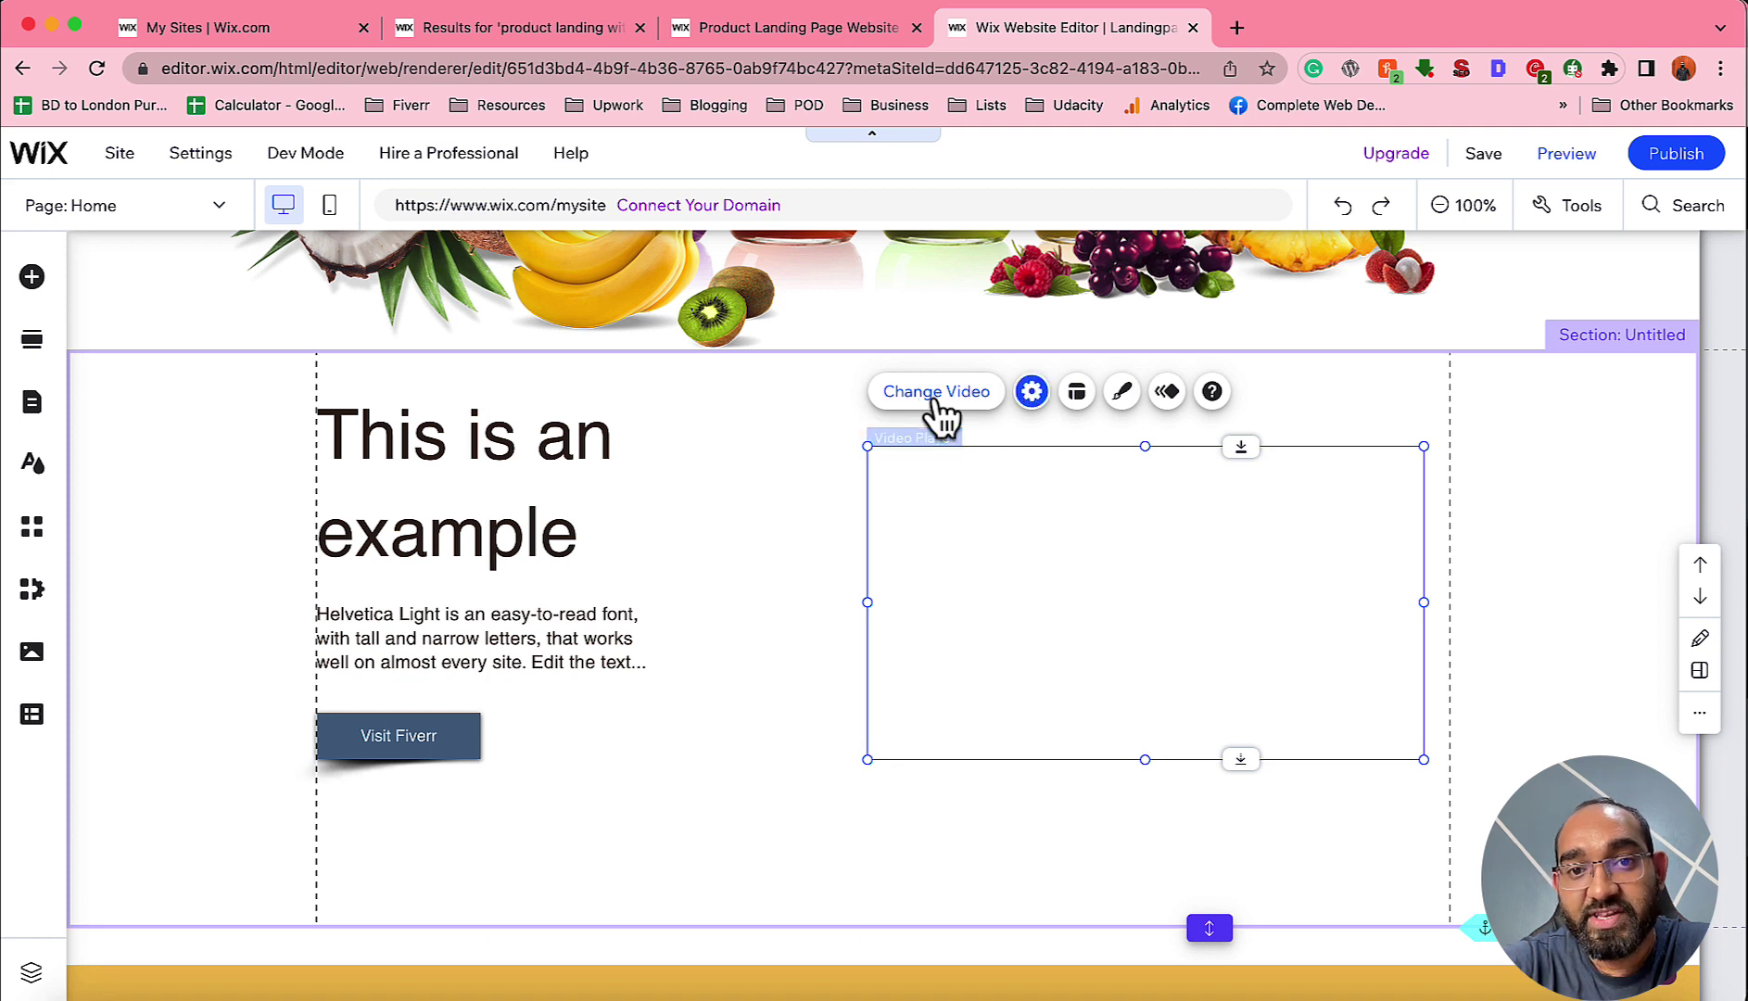
scroll(578, 816, "down", 2)
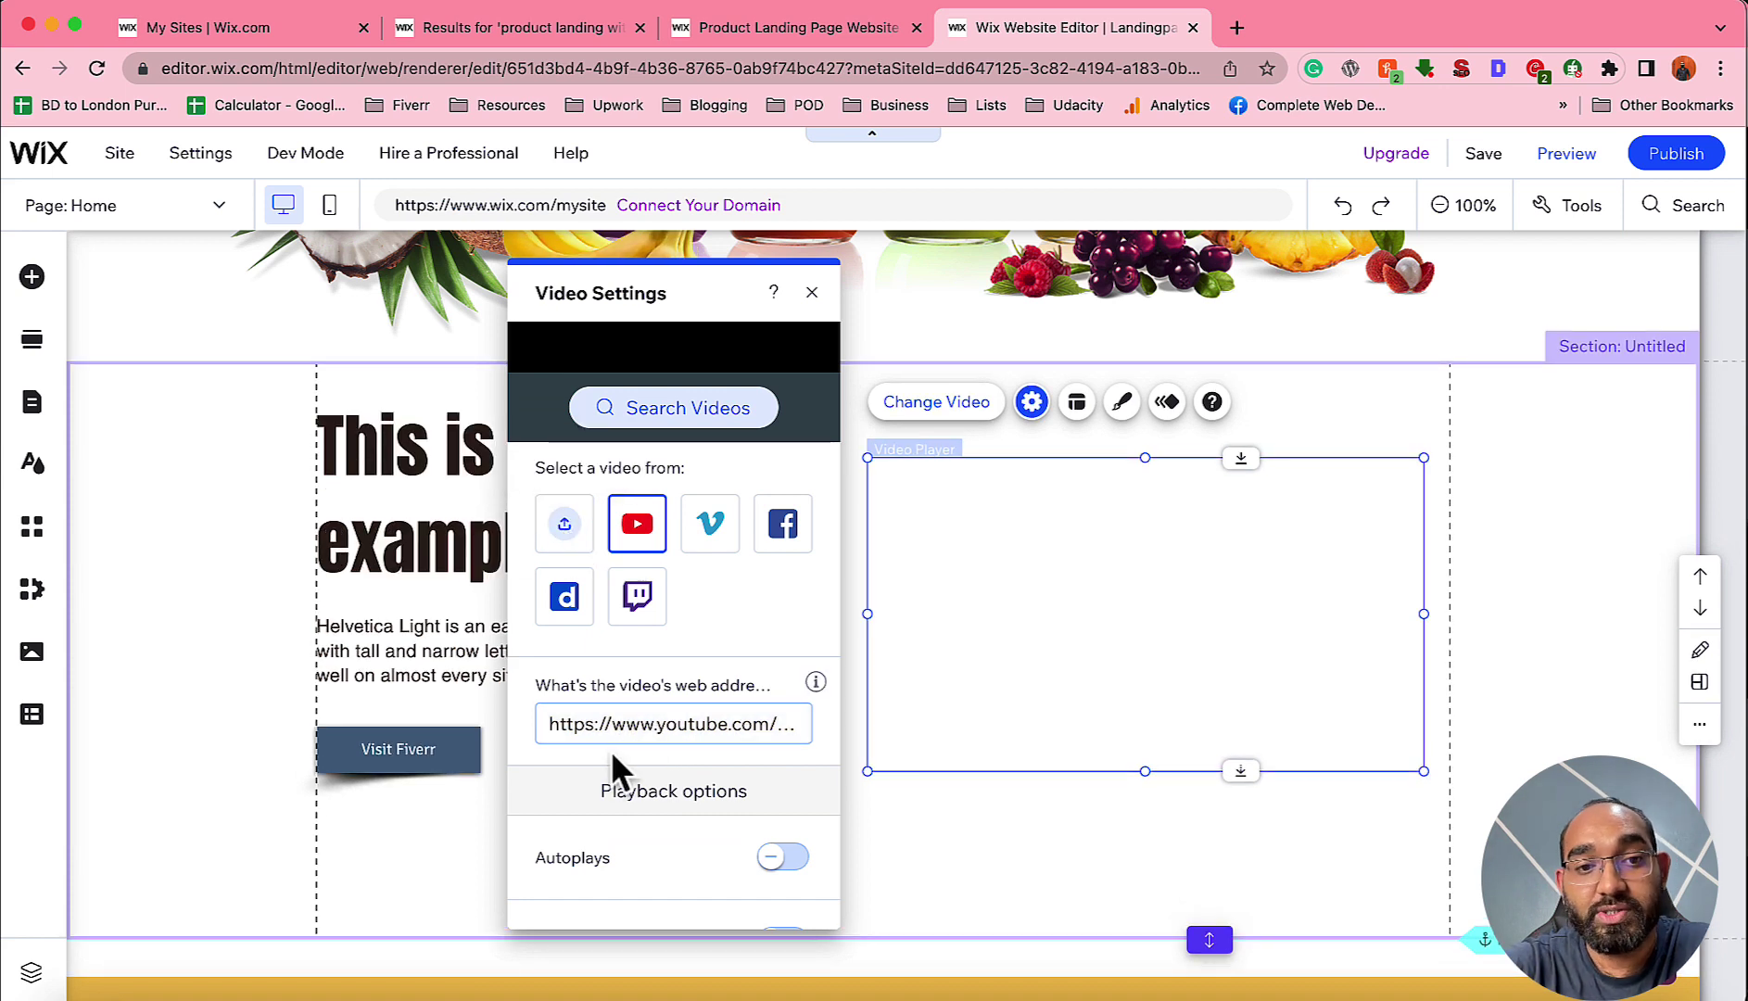
left_click(1247, 27)
Go to youtube.com and open the YouTube channel page.
type("yo")
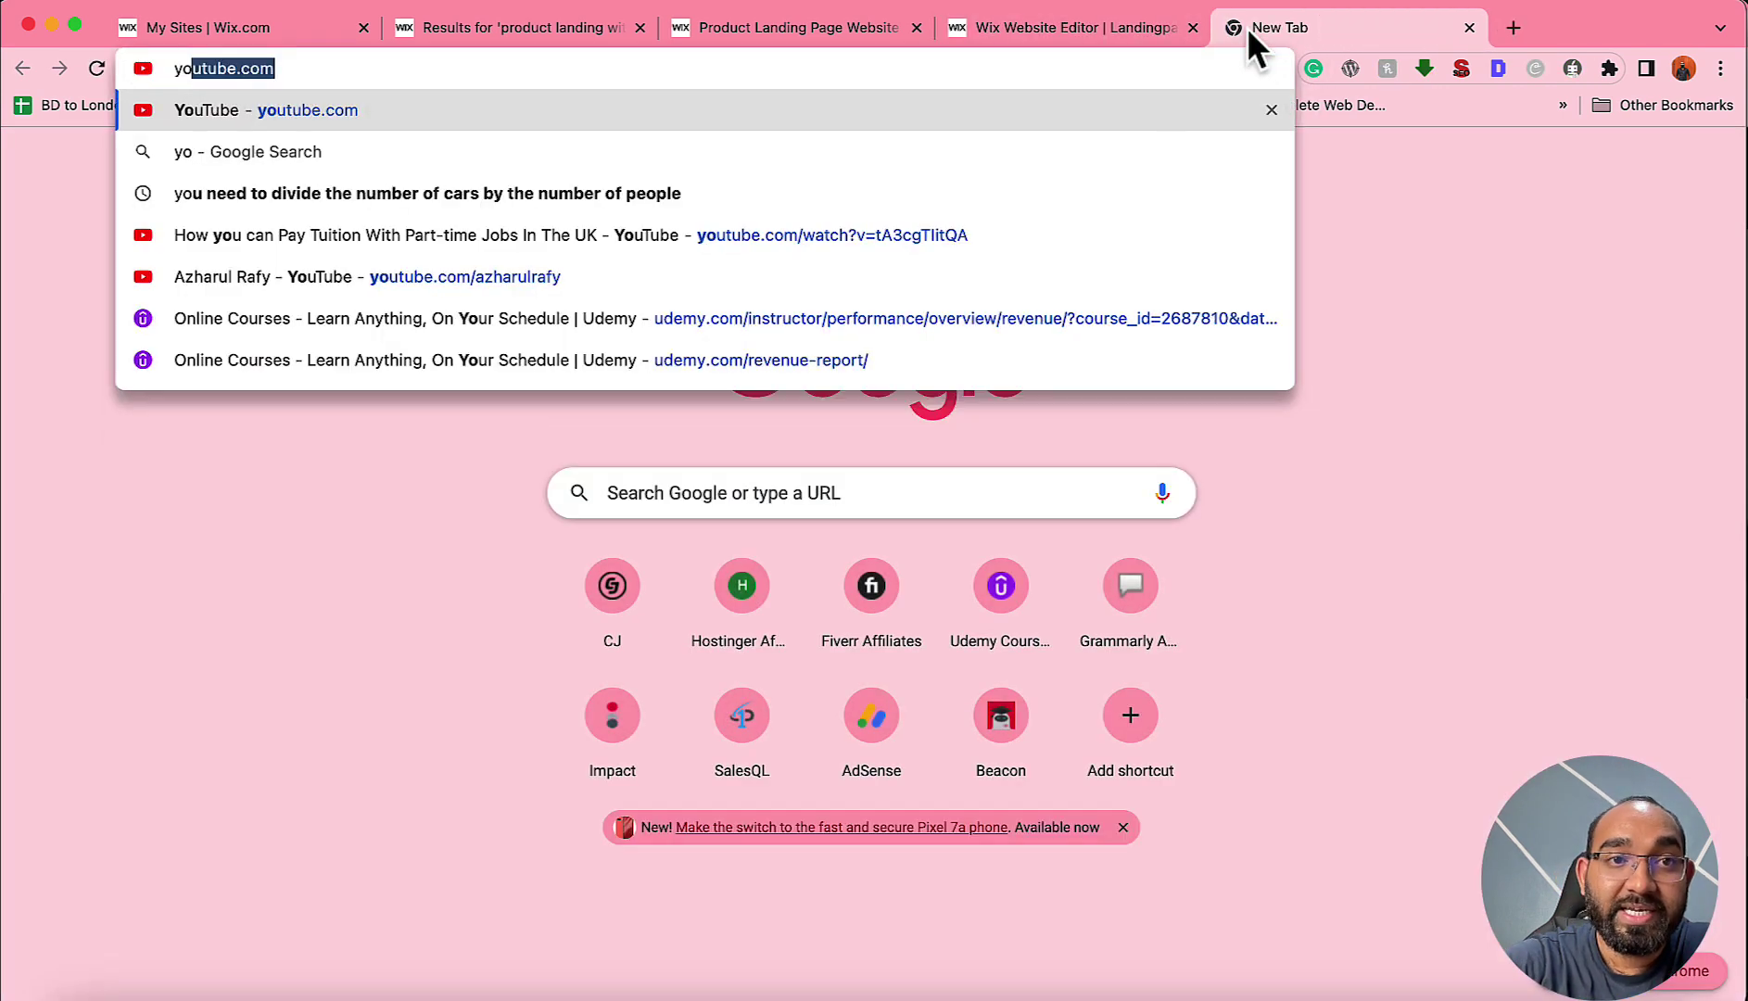
type("u")
key("Escape")
left_click(1167, 67)
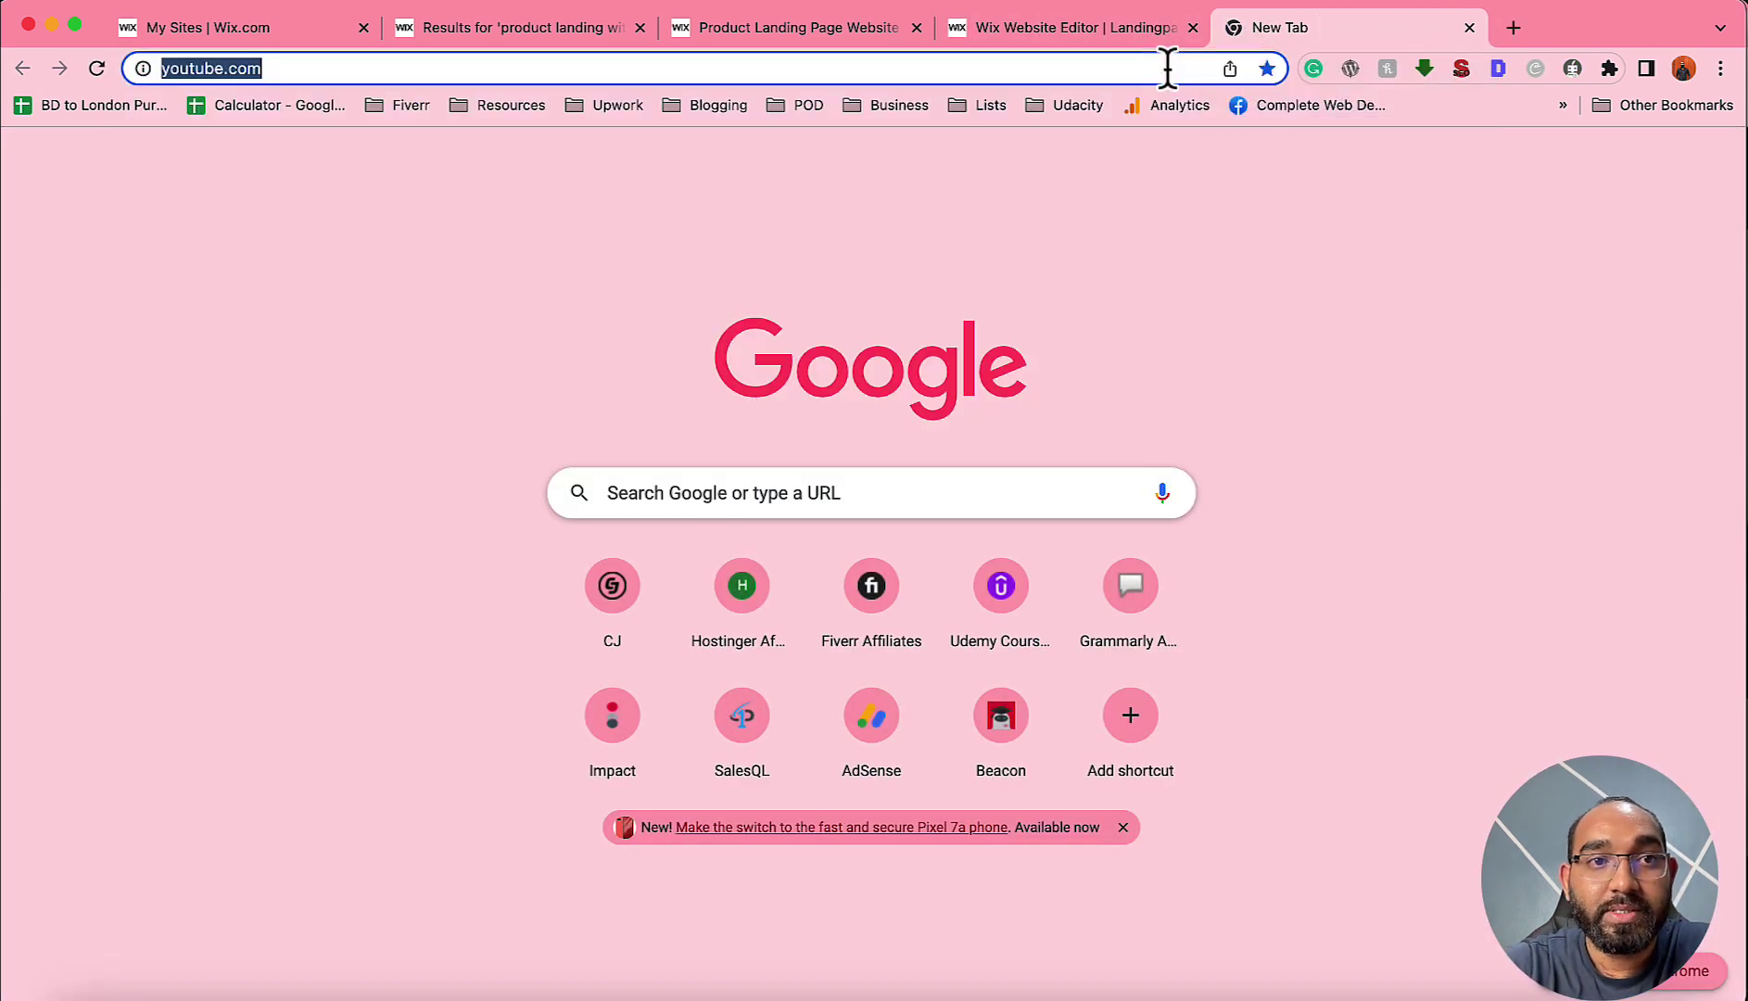
key("alt+shift+Left")
key("Return")
left_click(1166, 66)
type("/")
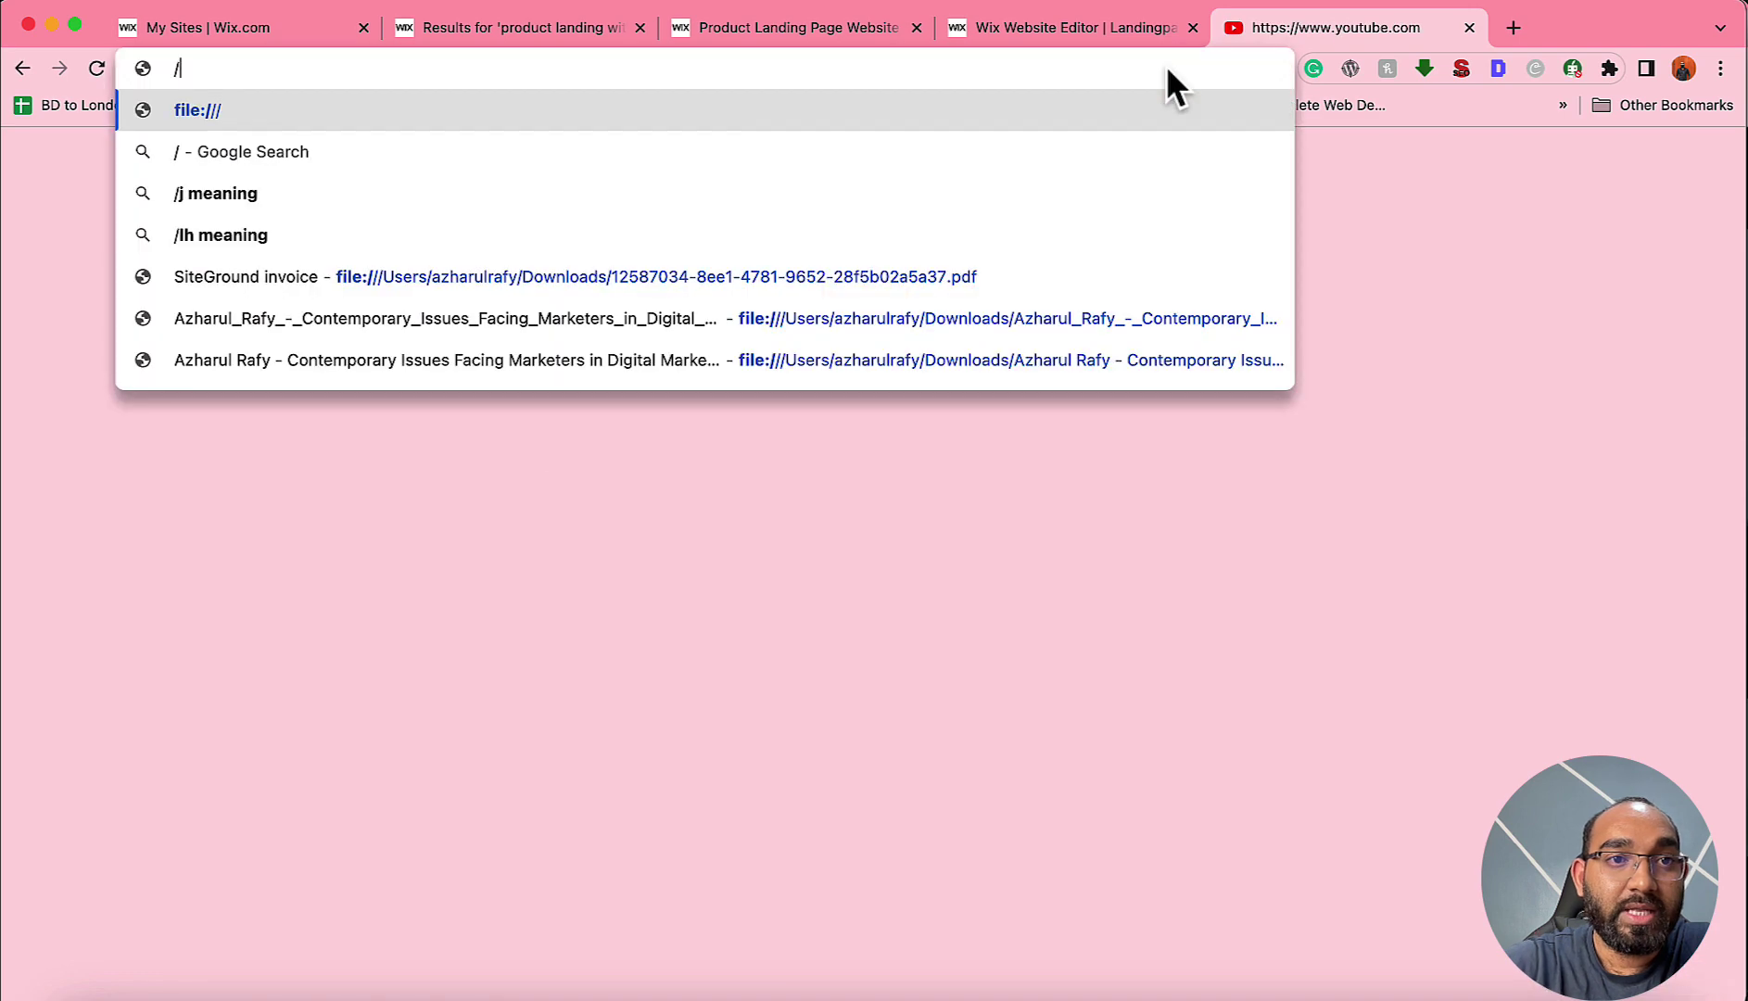
key("BackSpace")
type("youtube.com")
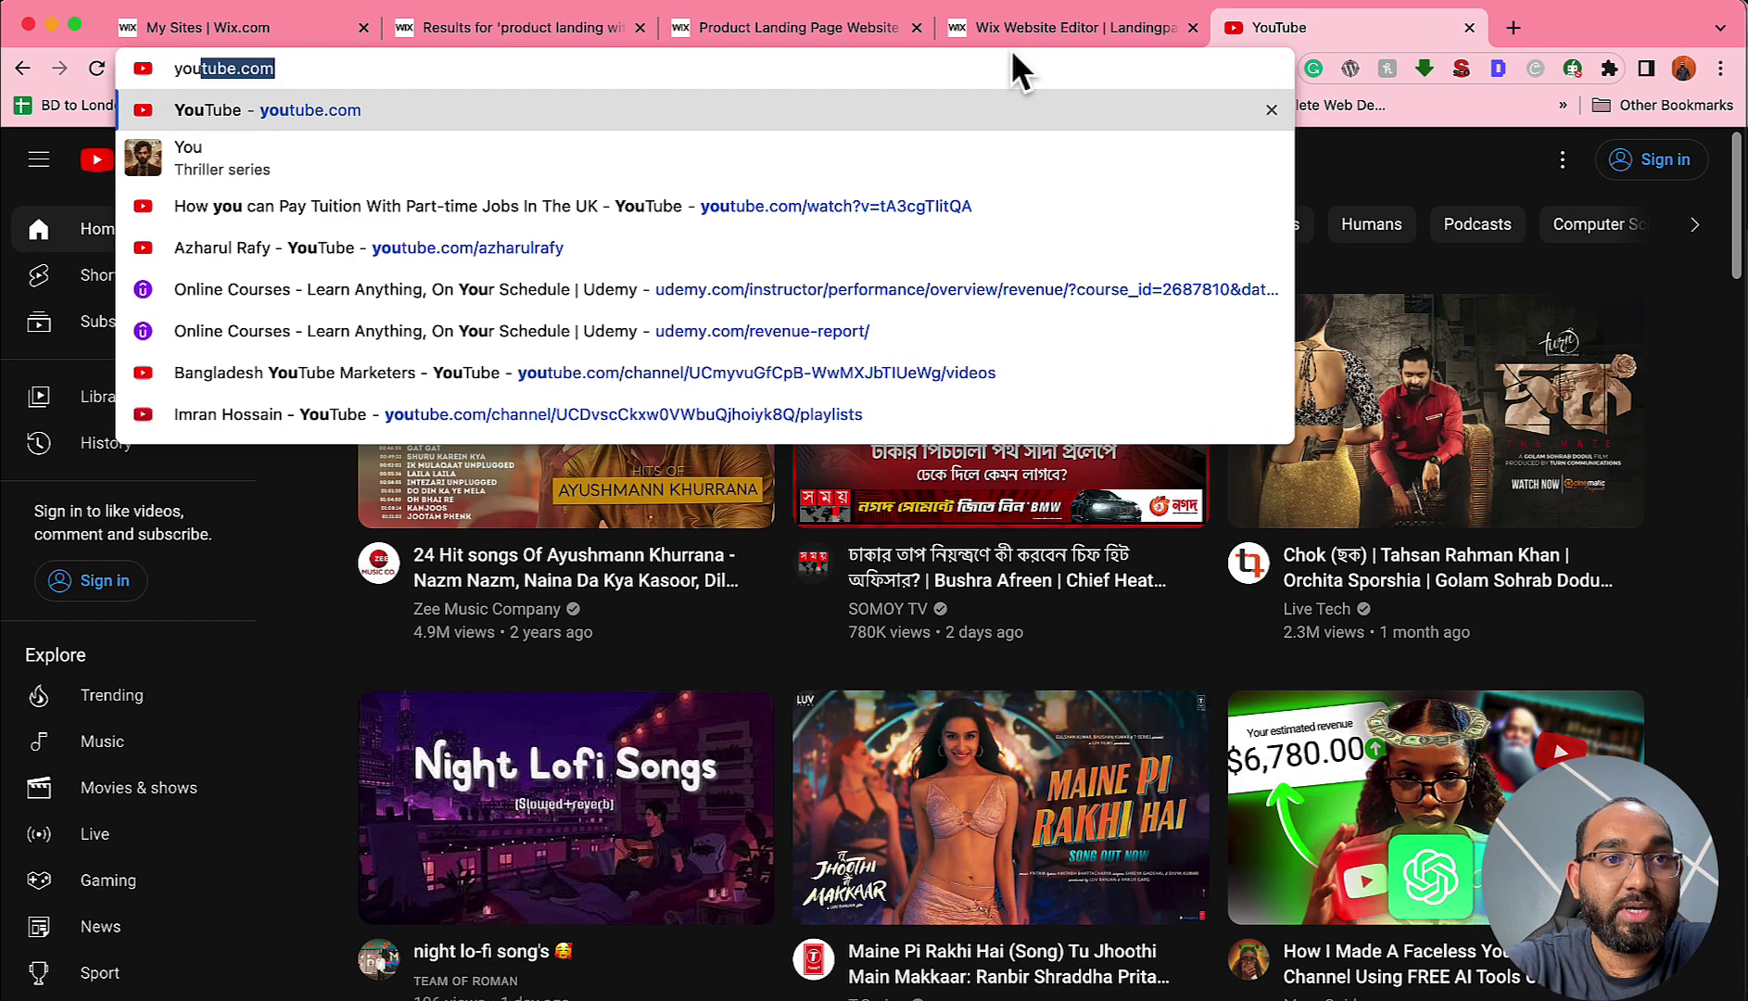
left_click(665, 246)
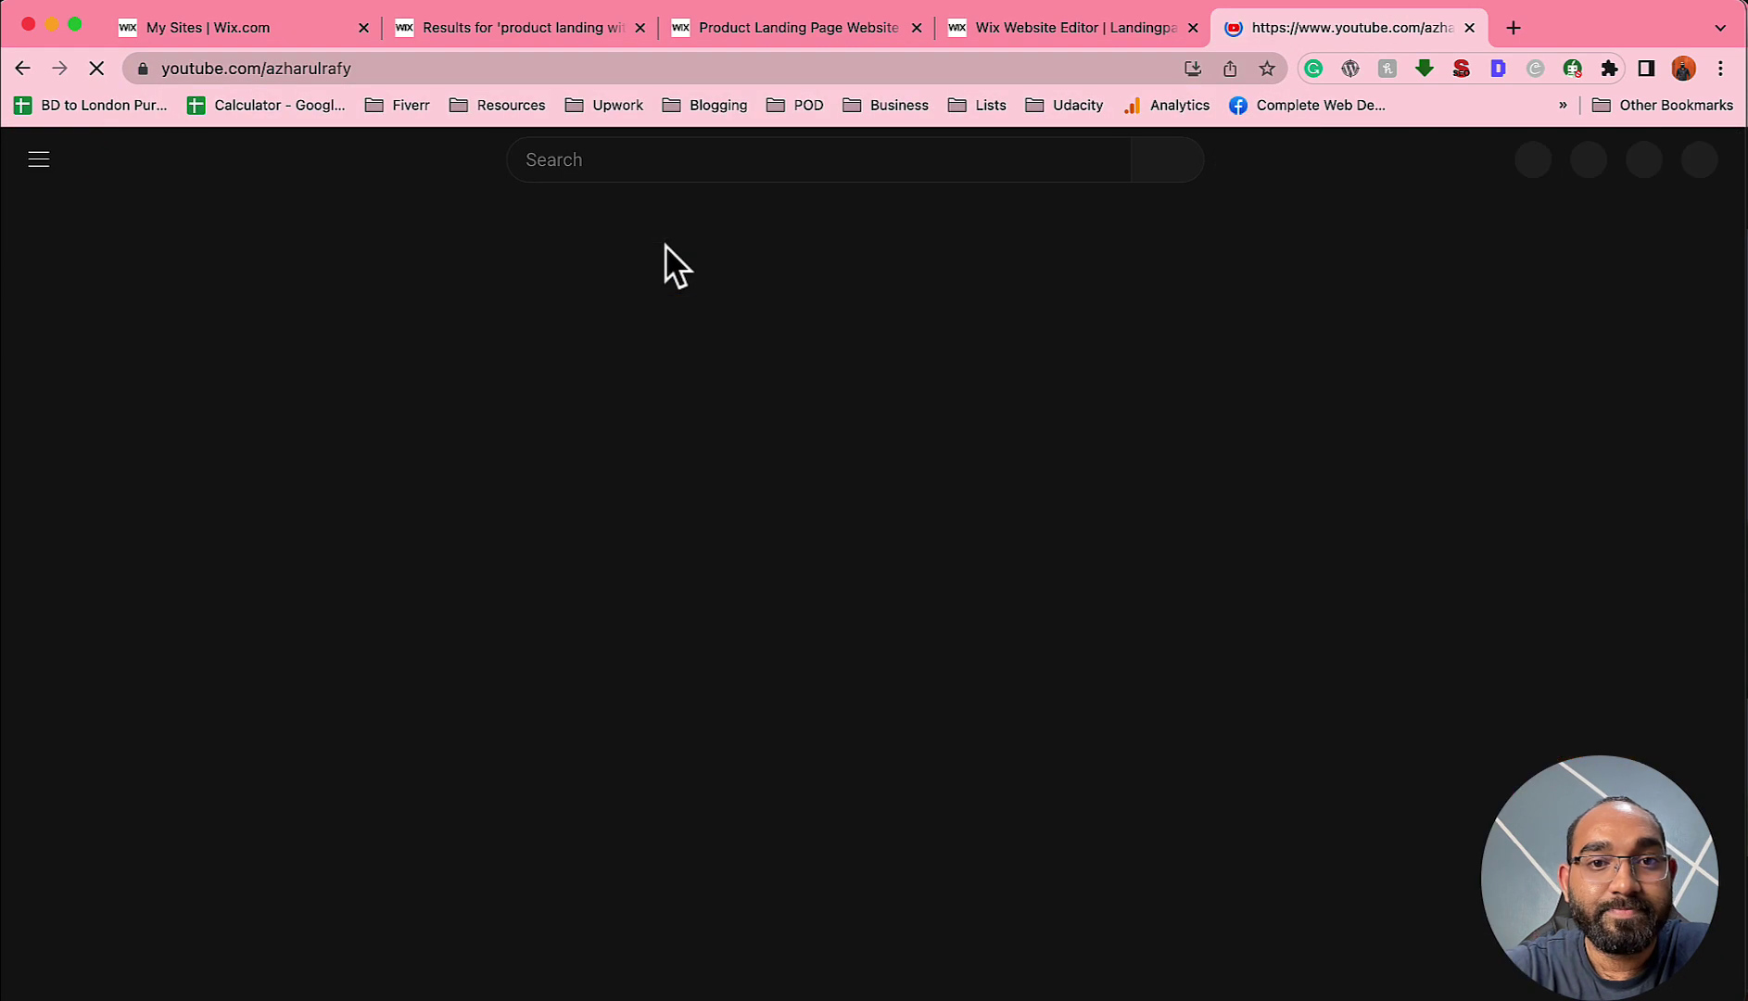
Copy the share link of 'Passive Income with Fiverr Affiliate Program' and return to Wix.
scroll(602, 482, "down", 1)
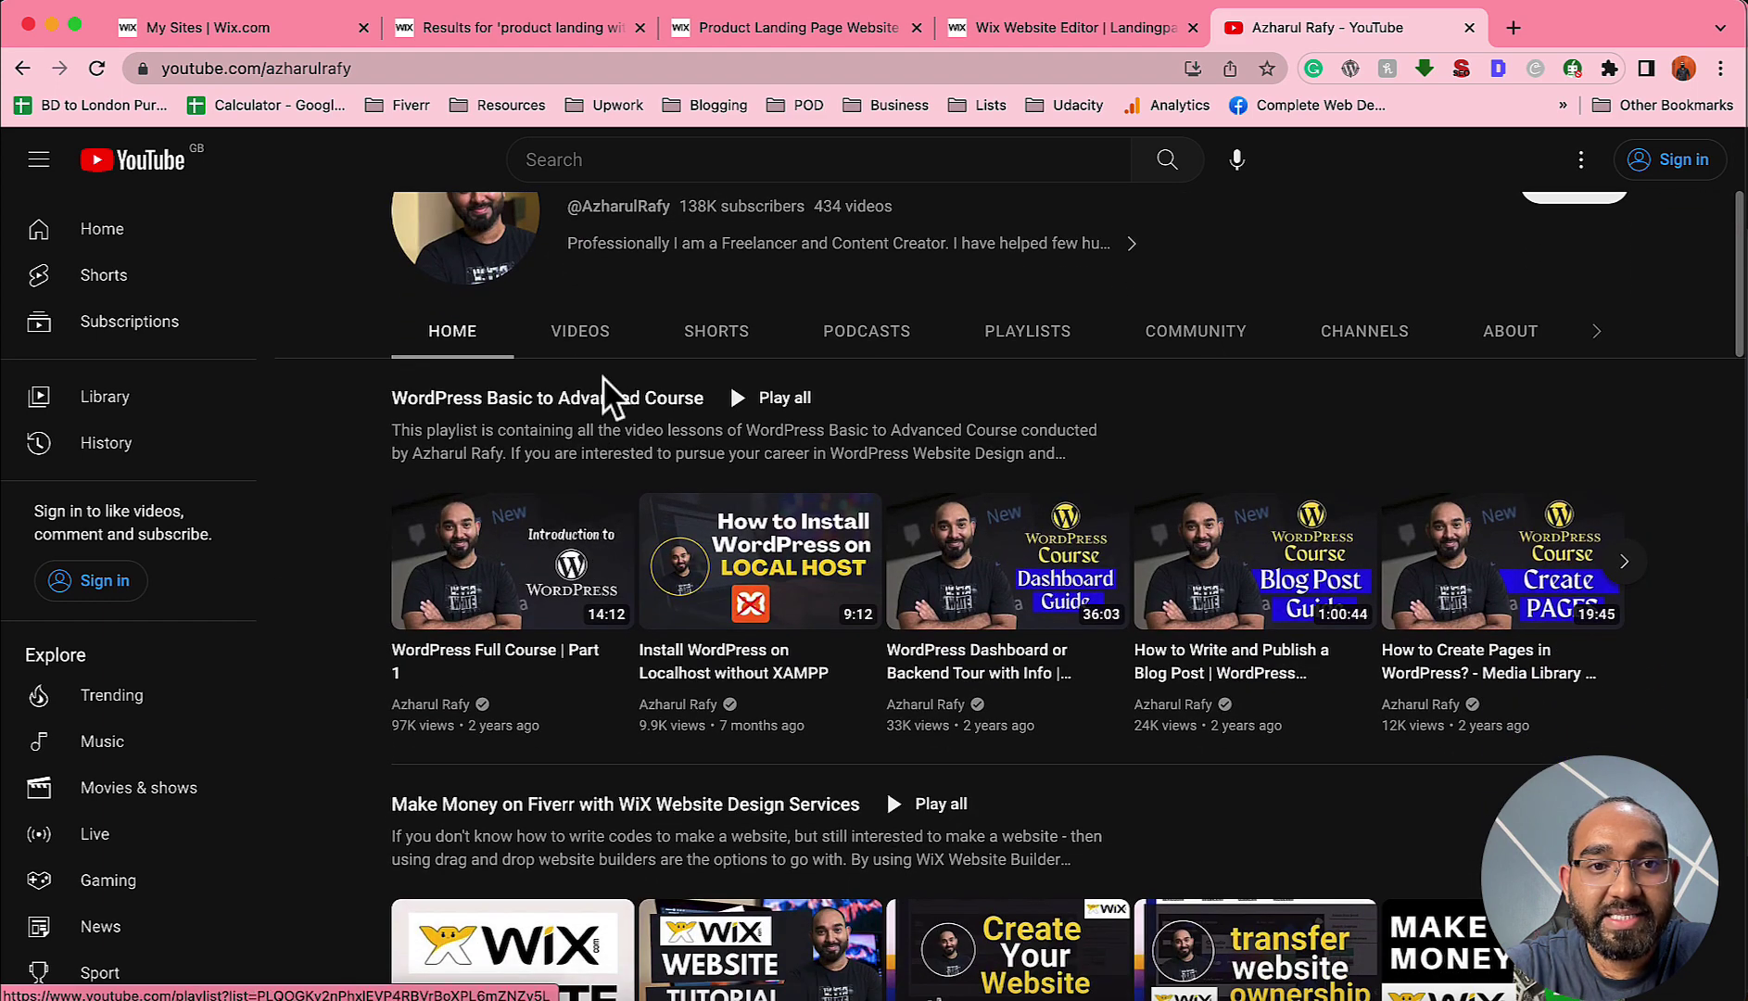
left_click(590, 345)
scroll(649, 519, "down", 3)
scroll(661, 536, "down", 2)
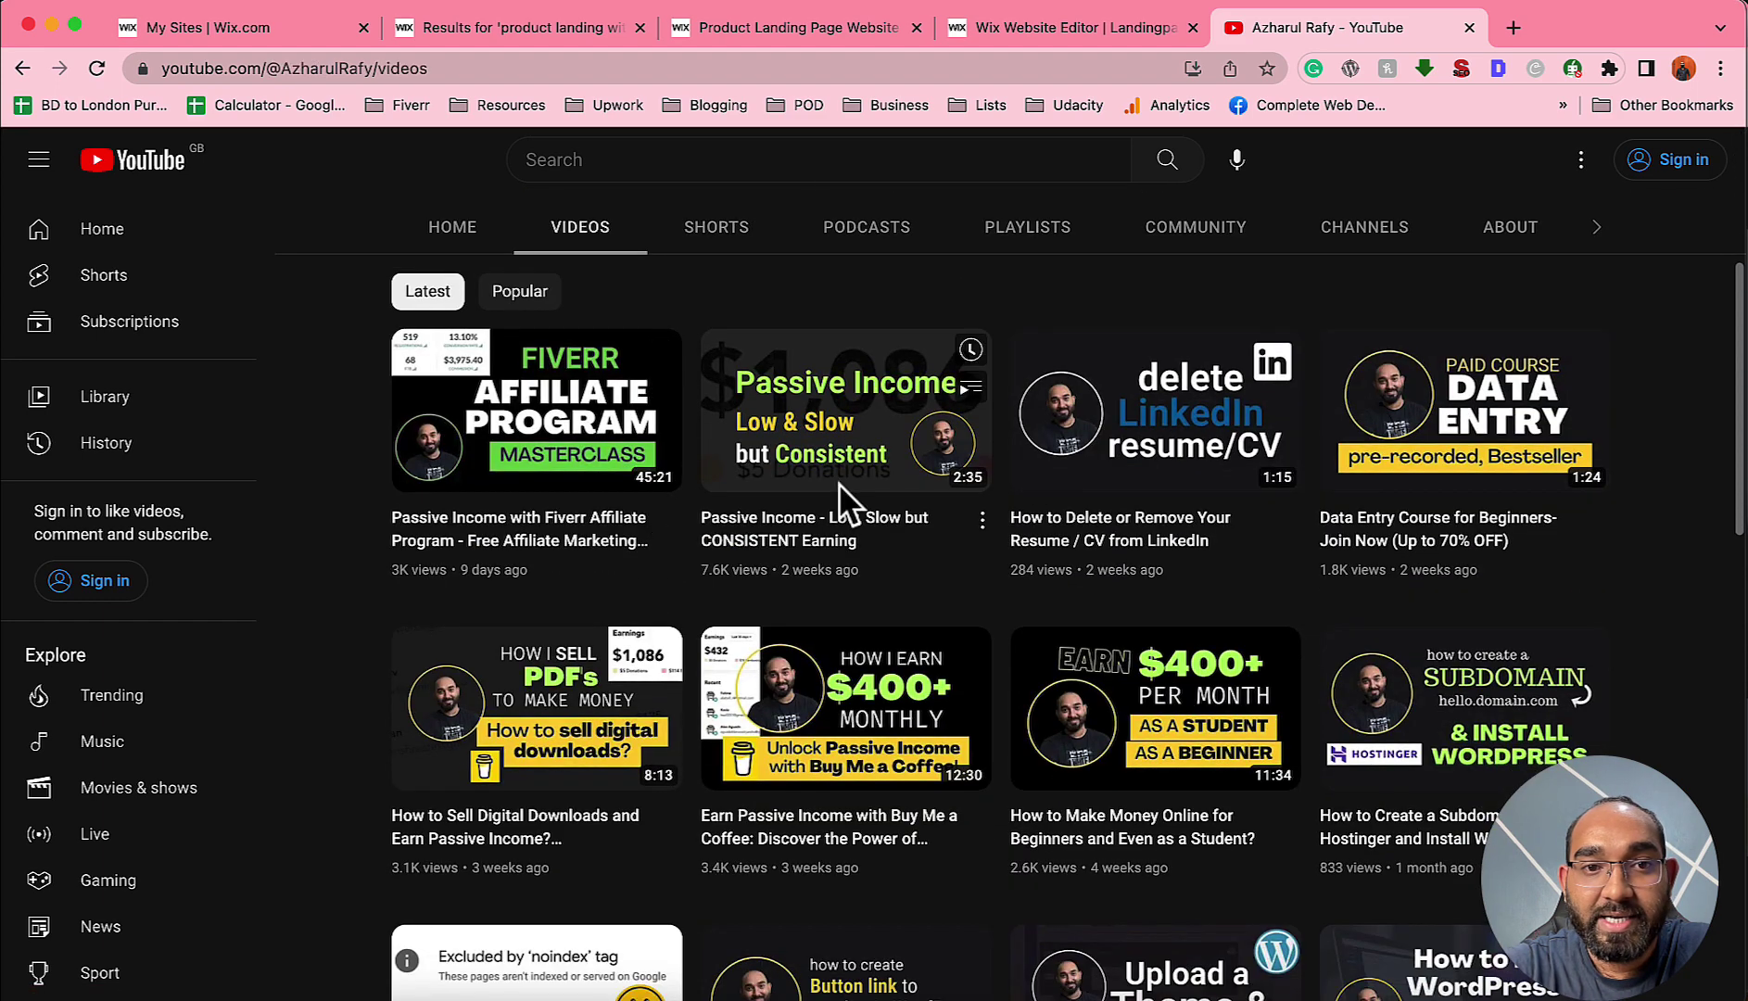
left_click(588, 433)
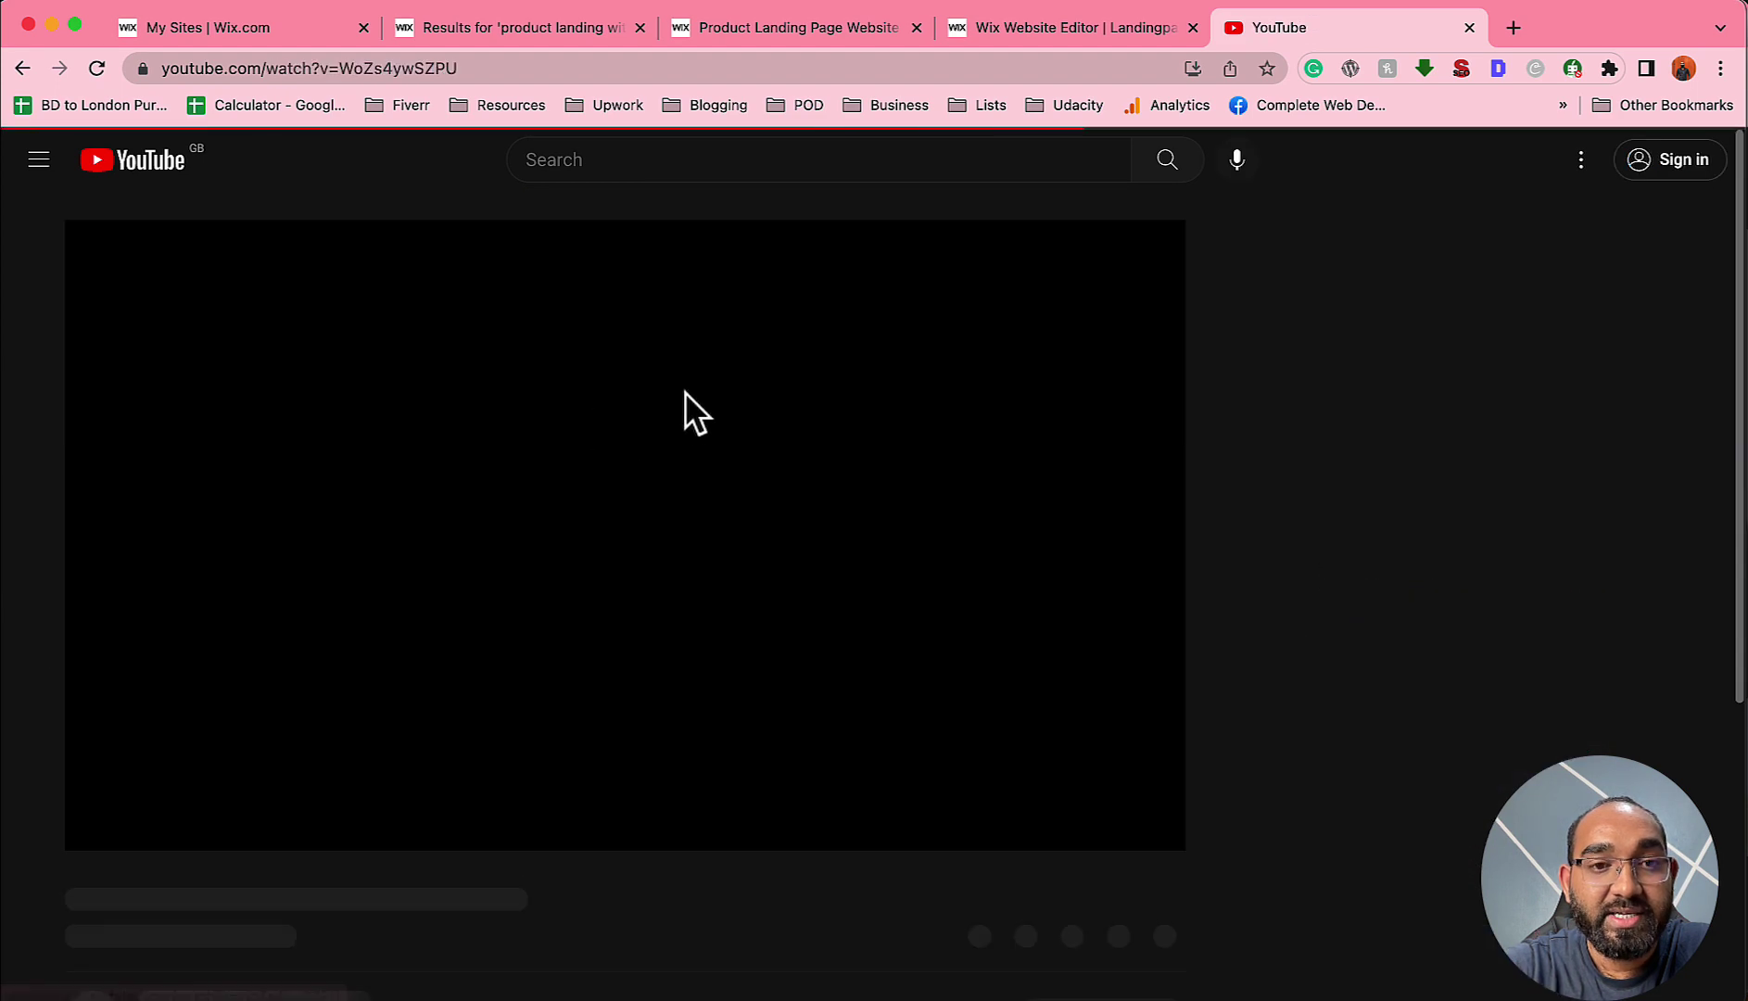
left_click(618, 419)
scroll(660, 514, "down", 1)
scroll(660, 514, "down", 1)
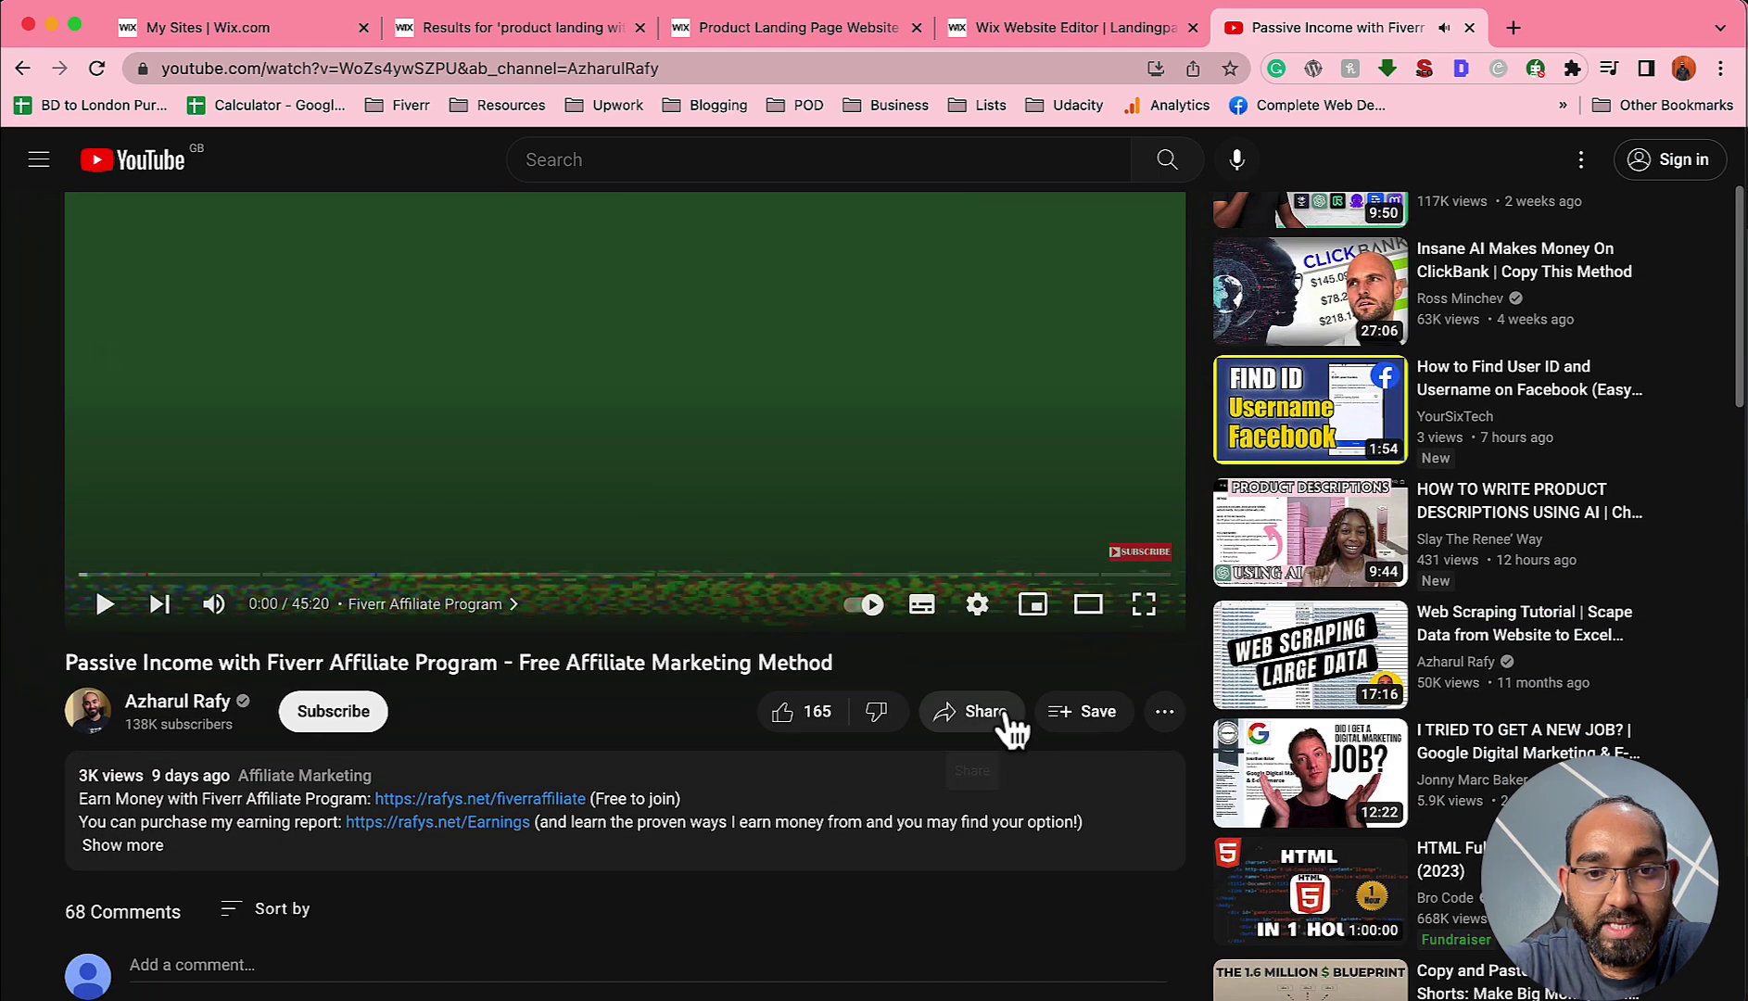
left_click(981, 716)
left_click(1102, 615)
left_click(1136, 416)
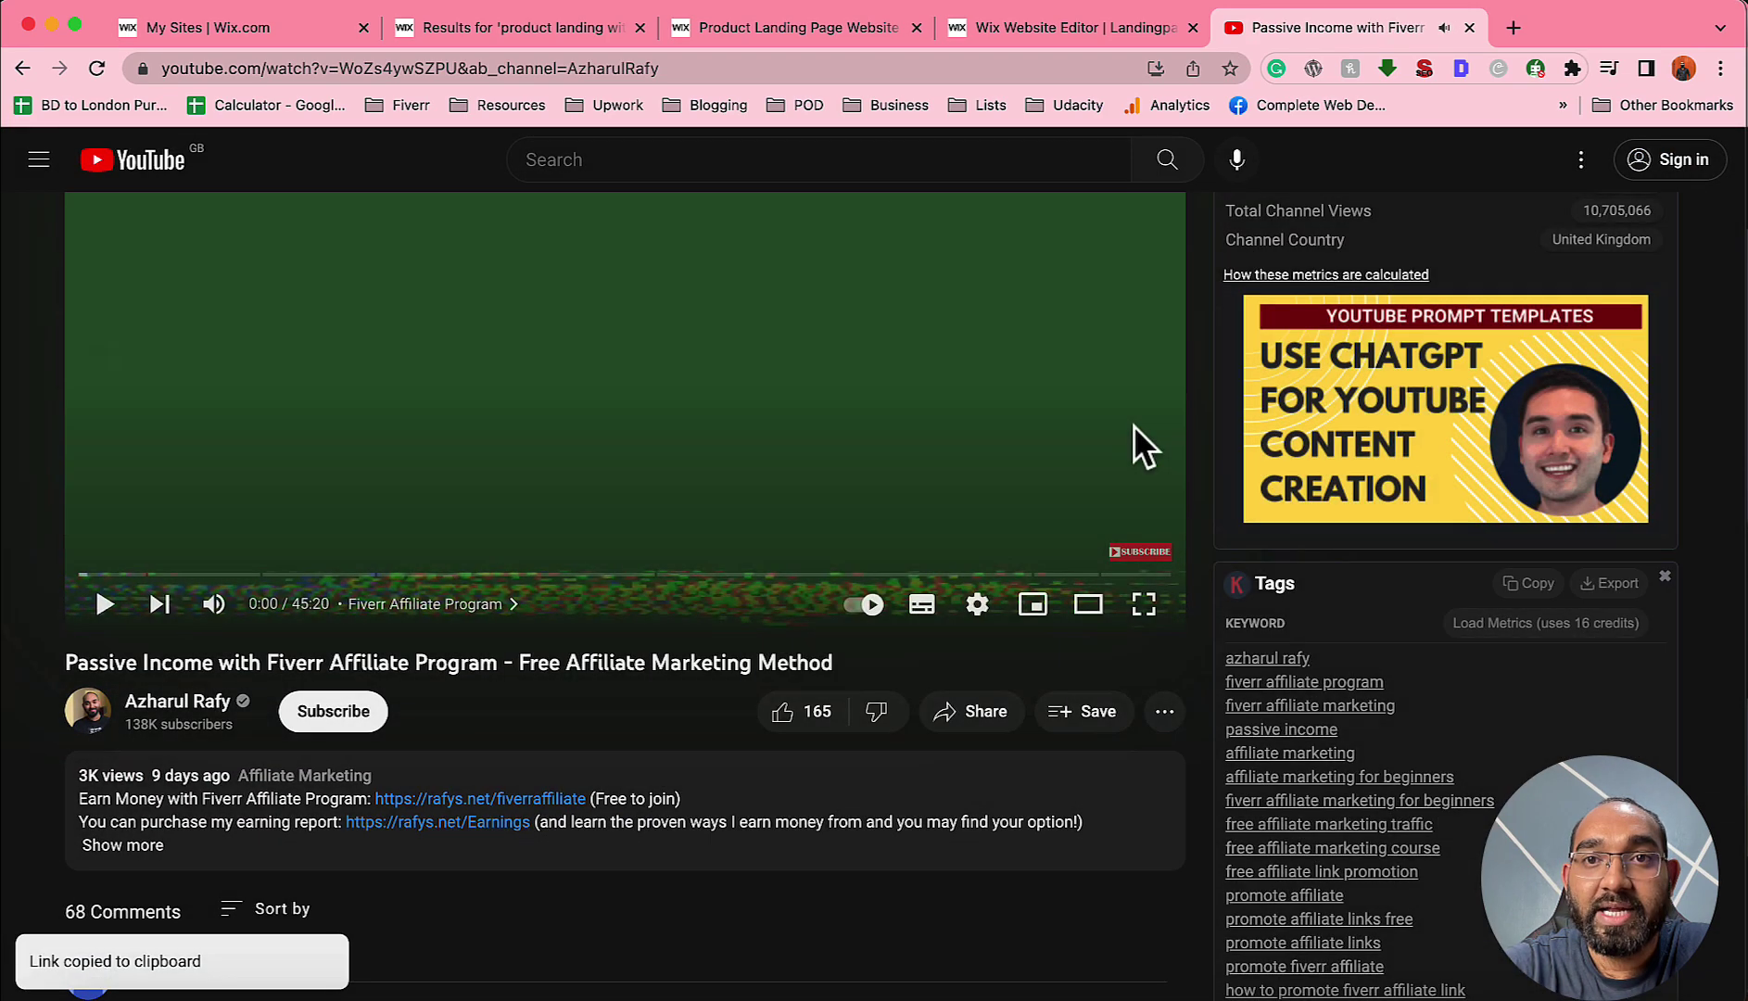
left_click(1118, 28)
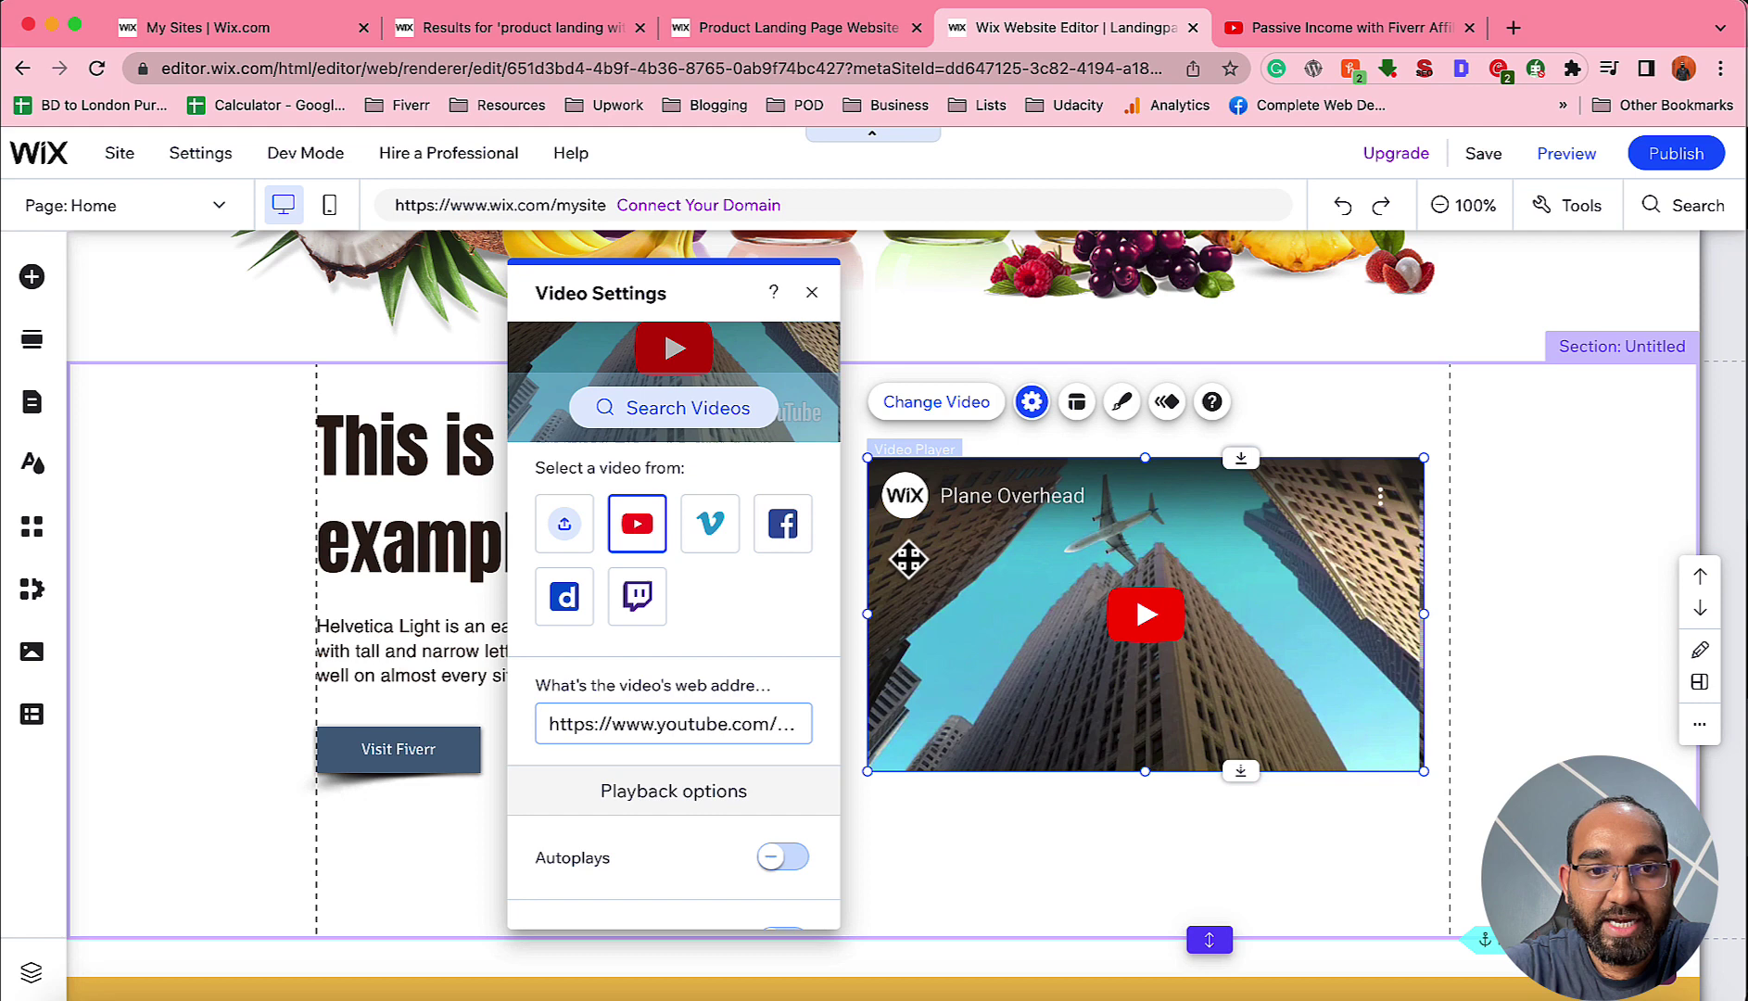
Paste the copied youtu.be link as the player's video, then select the heading, paragraph and button.
left_click(674, 733)
key("super+v")
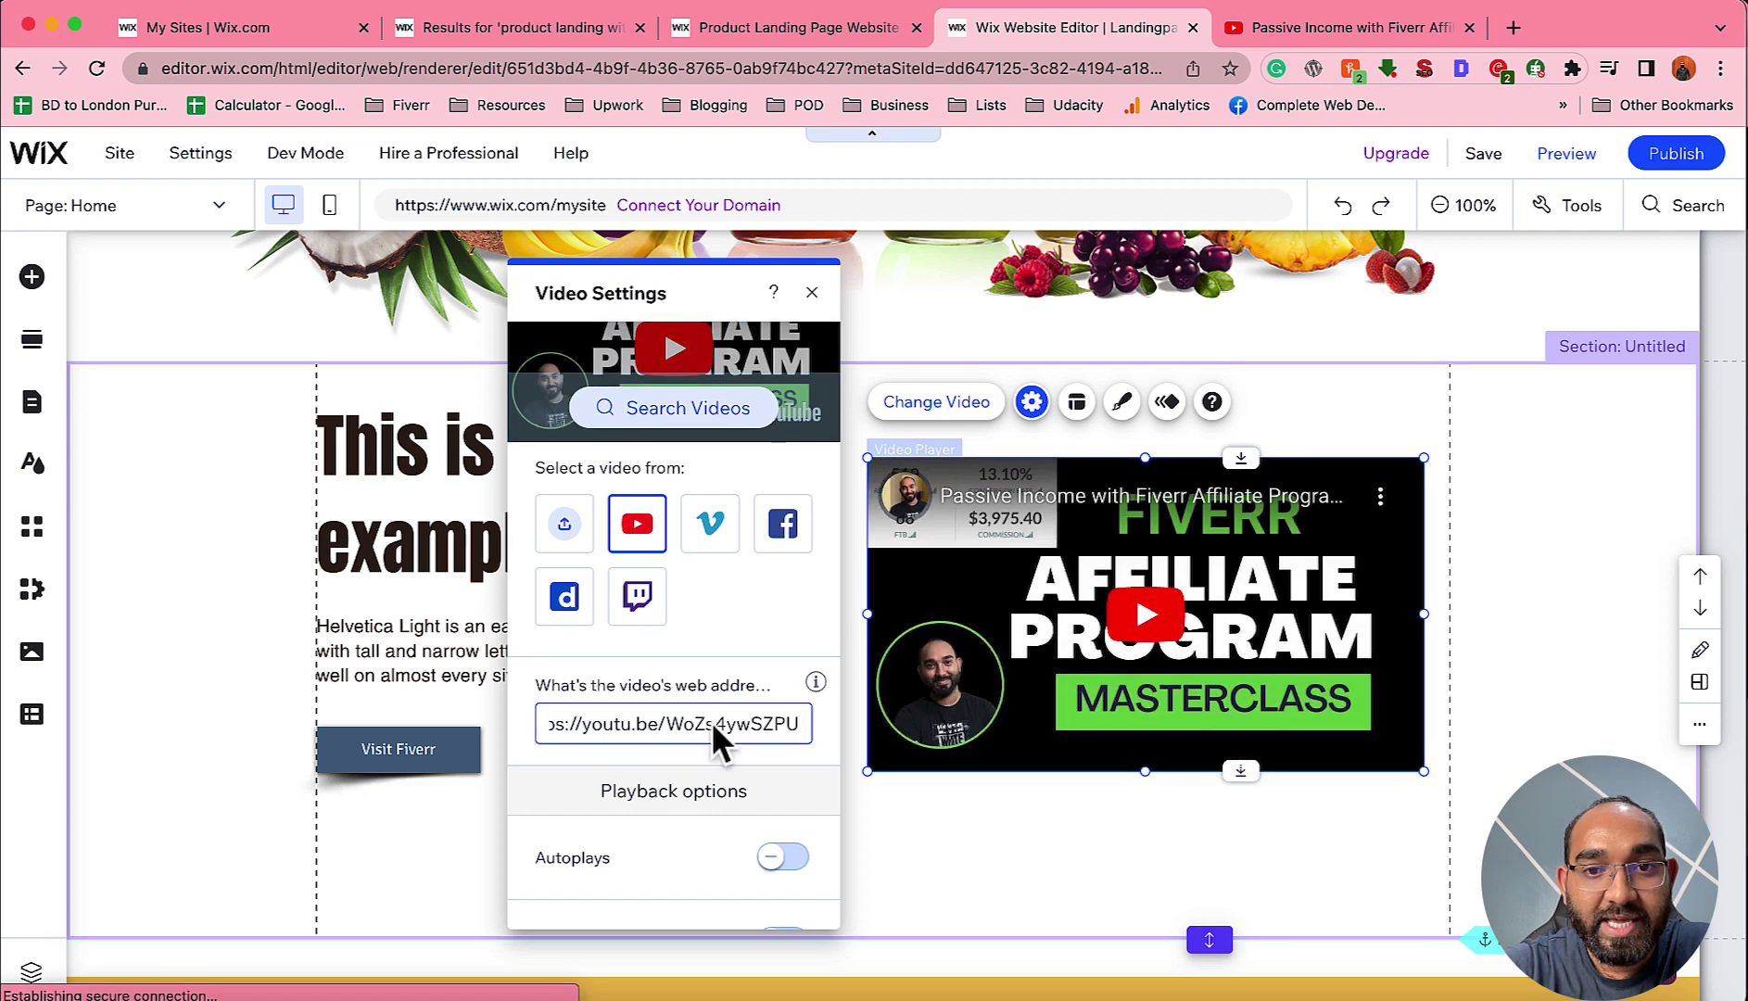
left_click(812, 293)
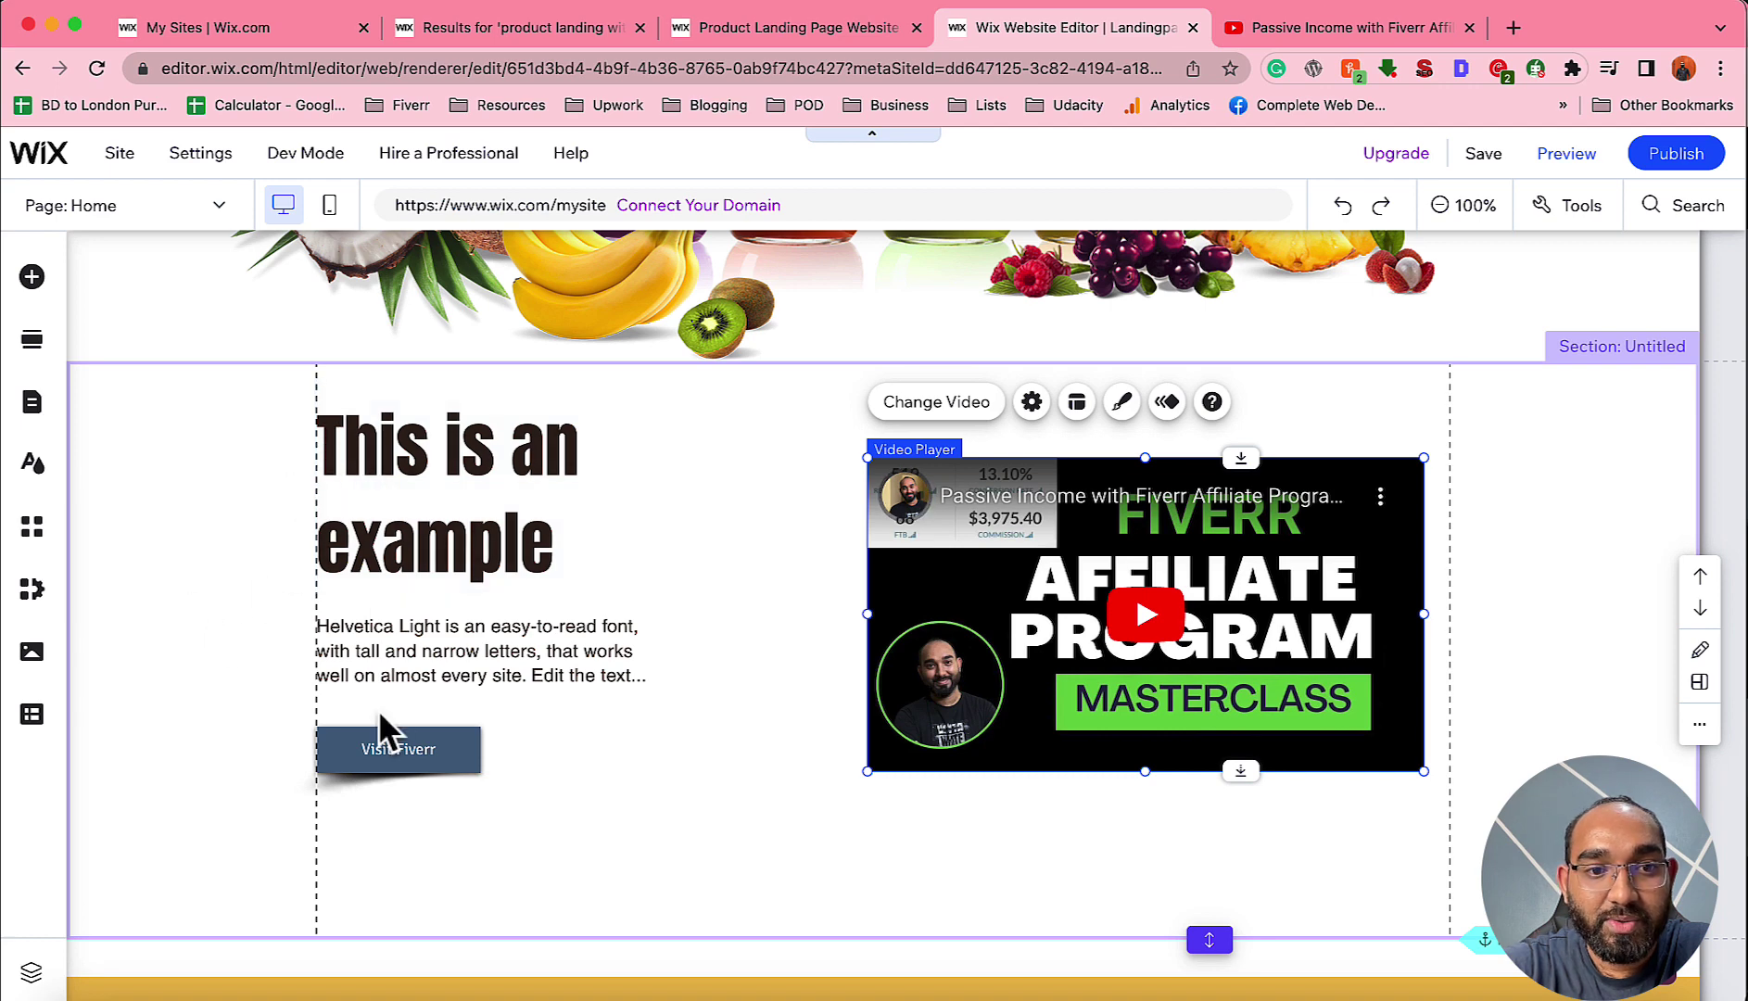
left_click_drag(453, 816, 505, 574)
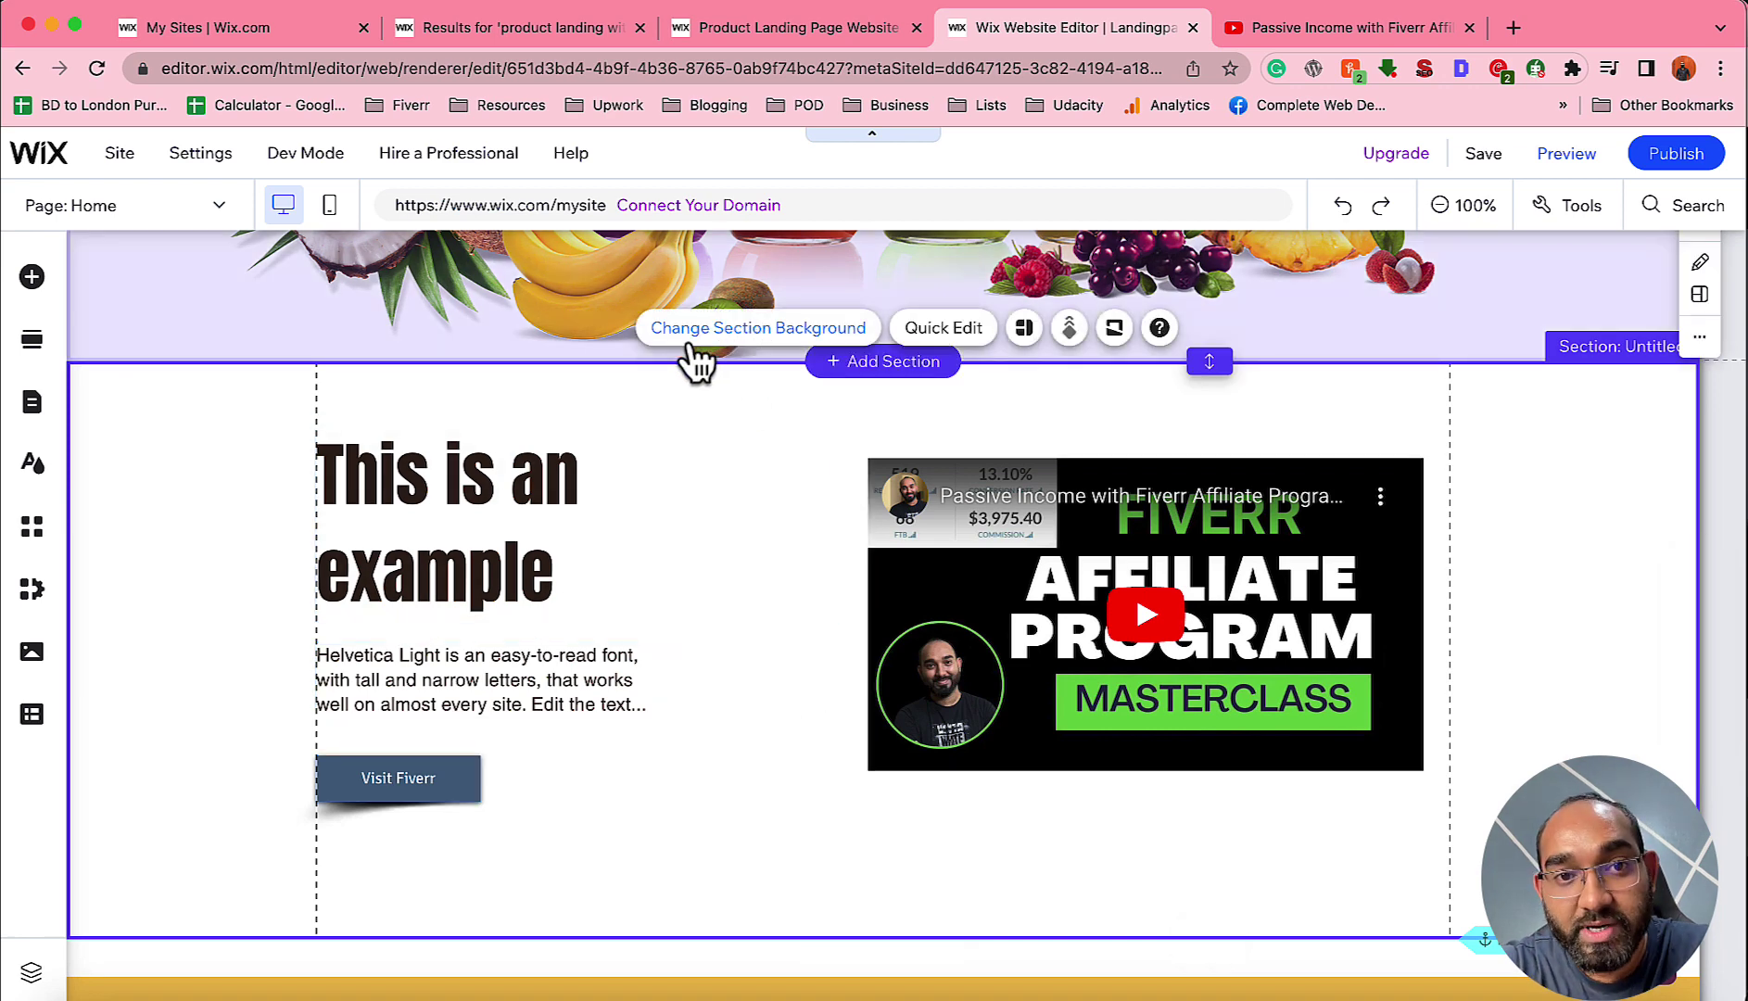
left_click(731, 315)
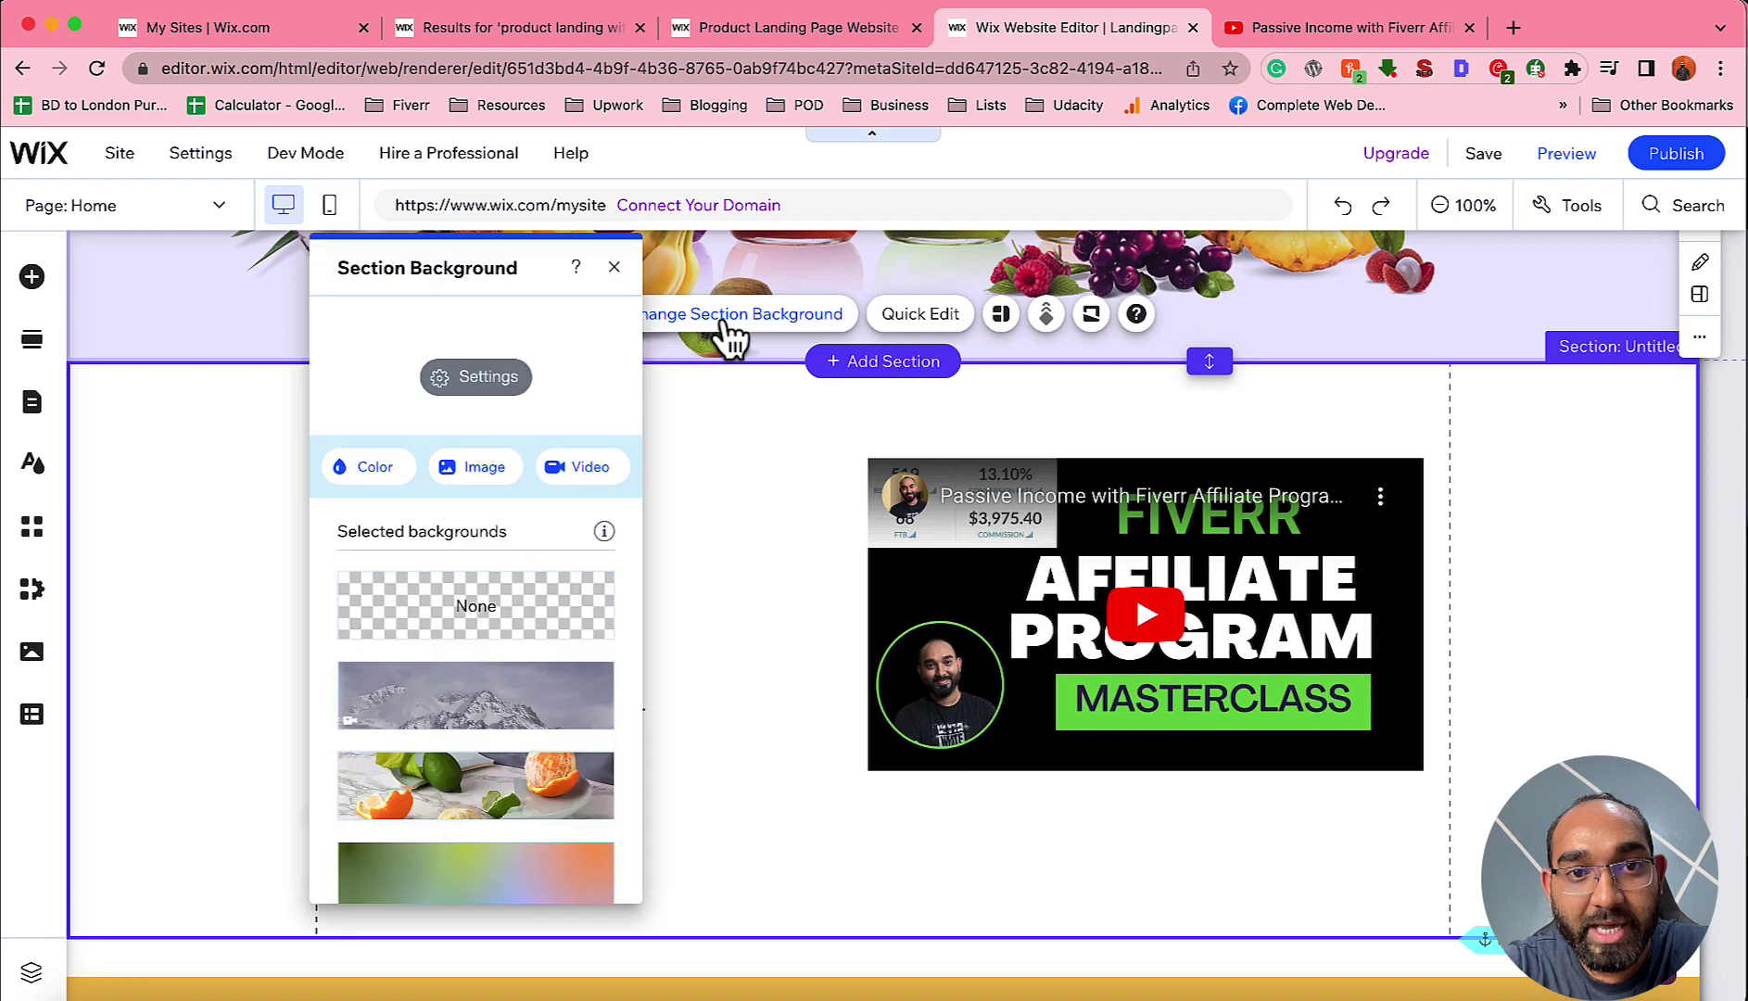
left_click(385, 471)
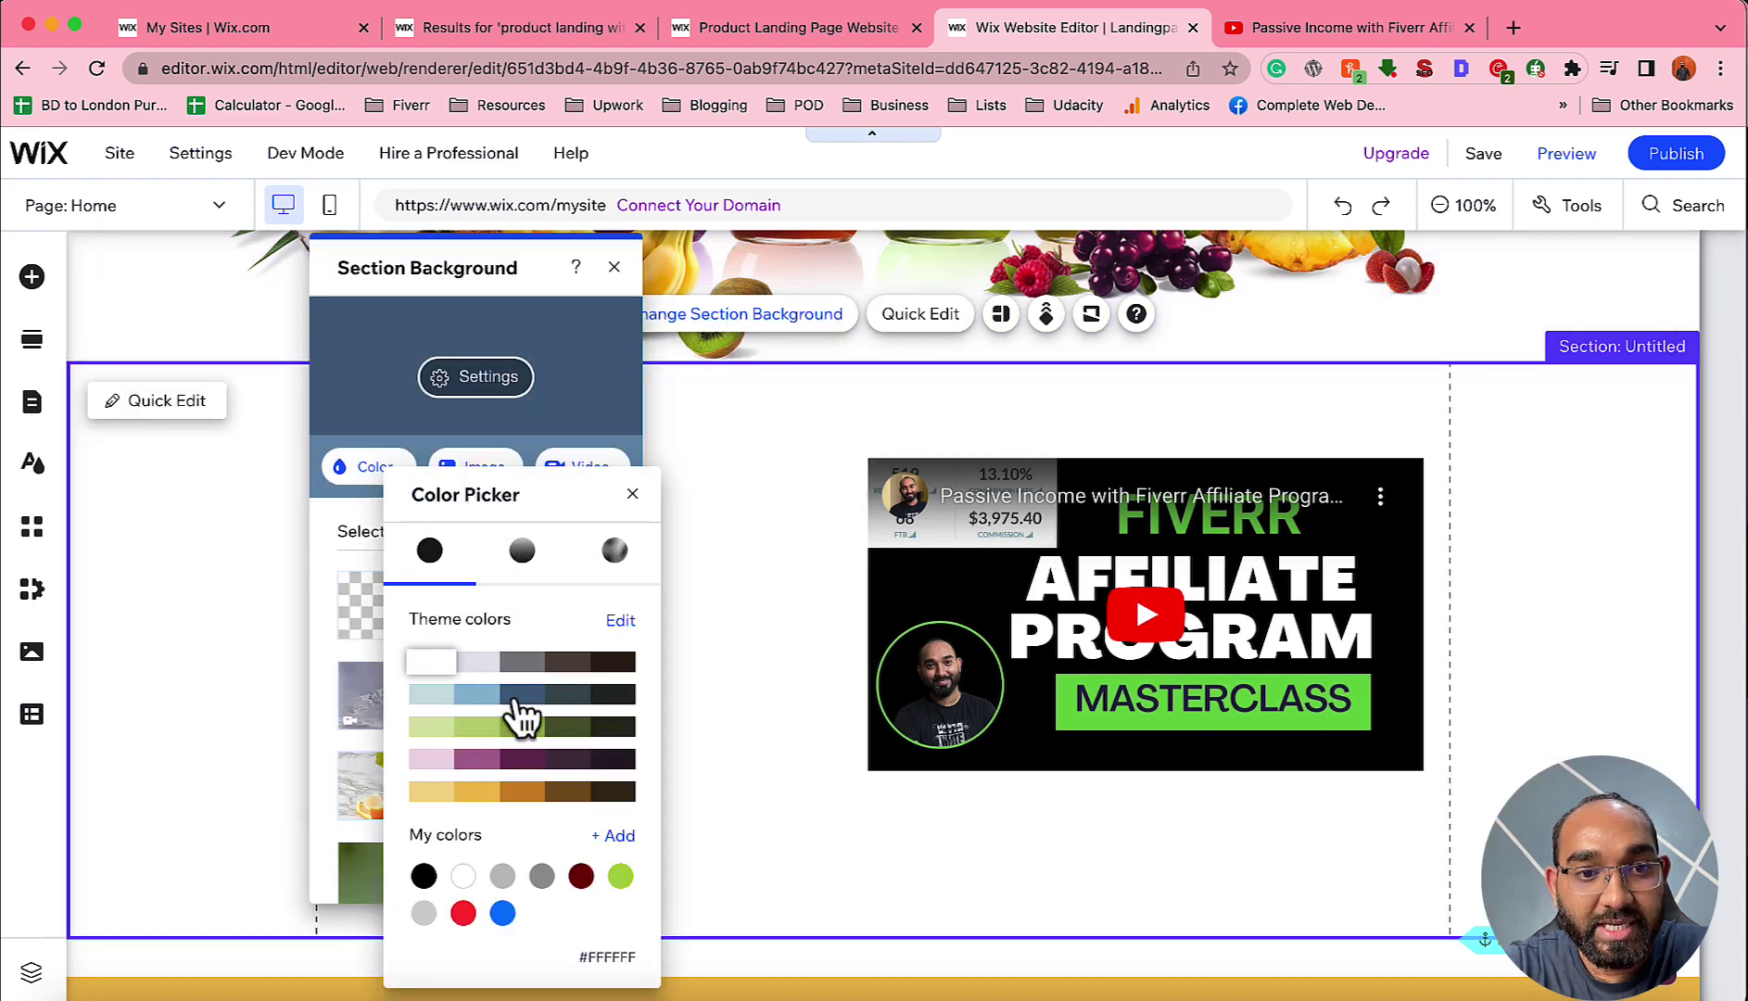
left_click(566, 697)
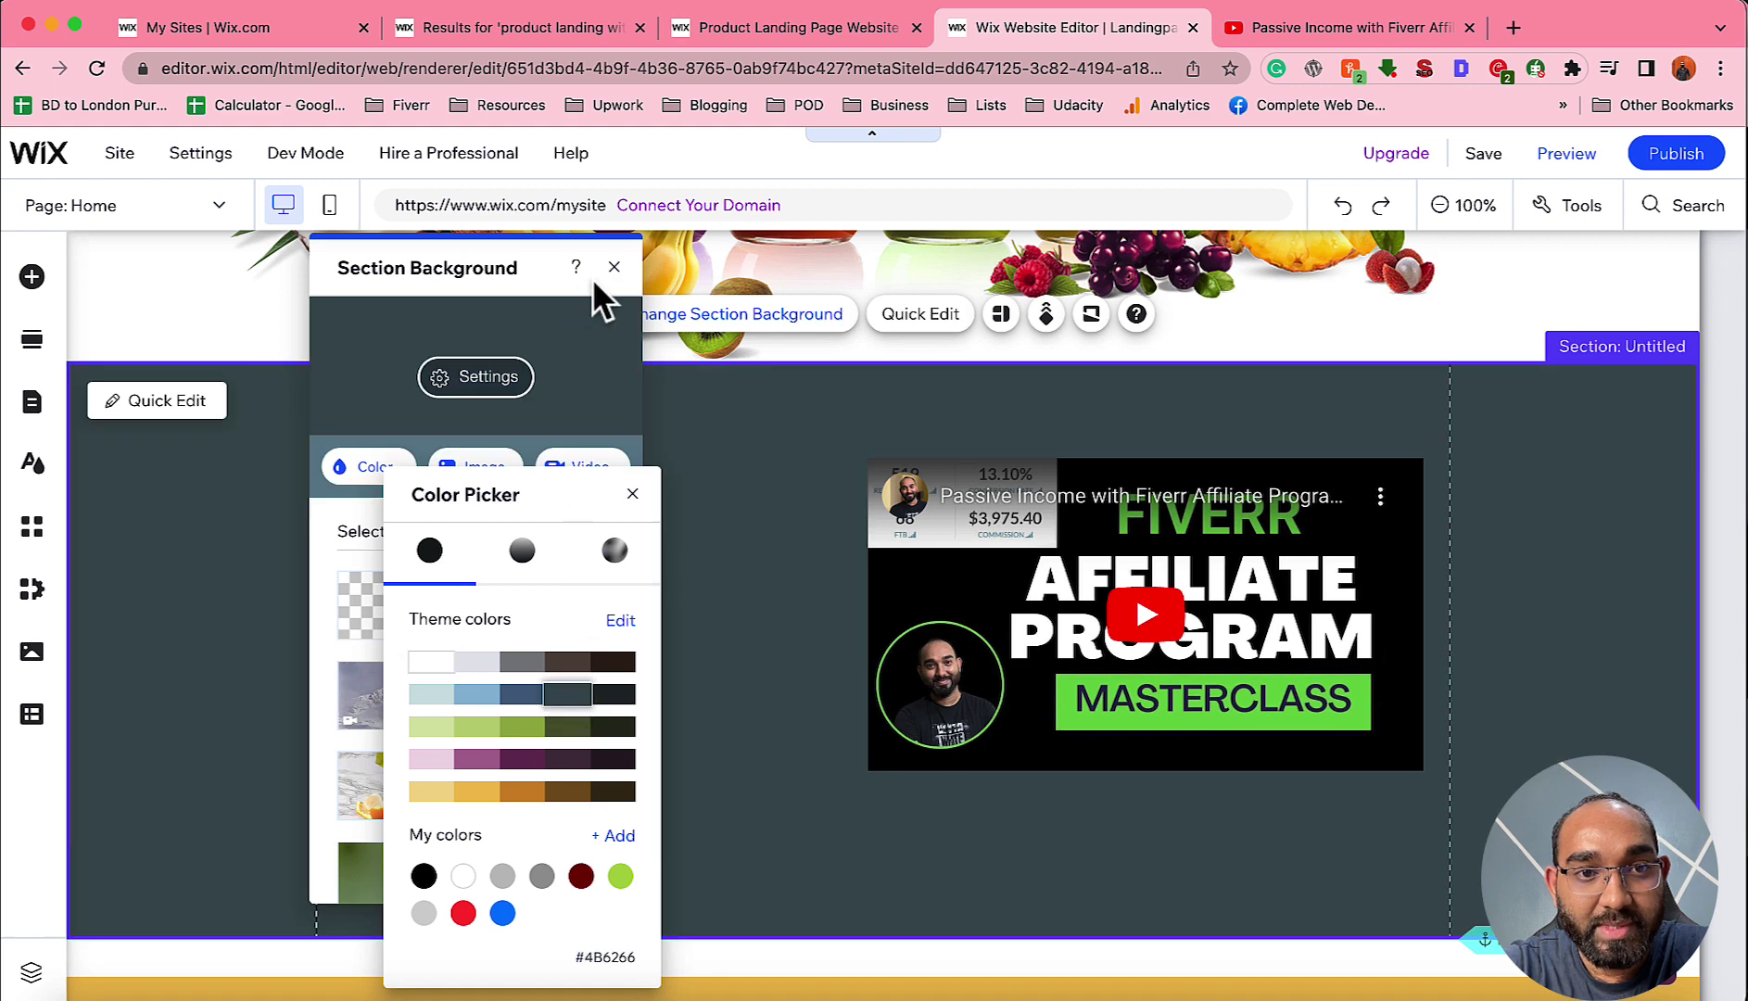
left_click(521, 267)
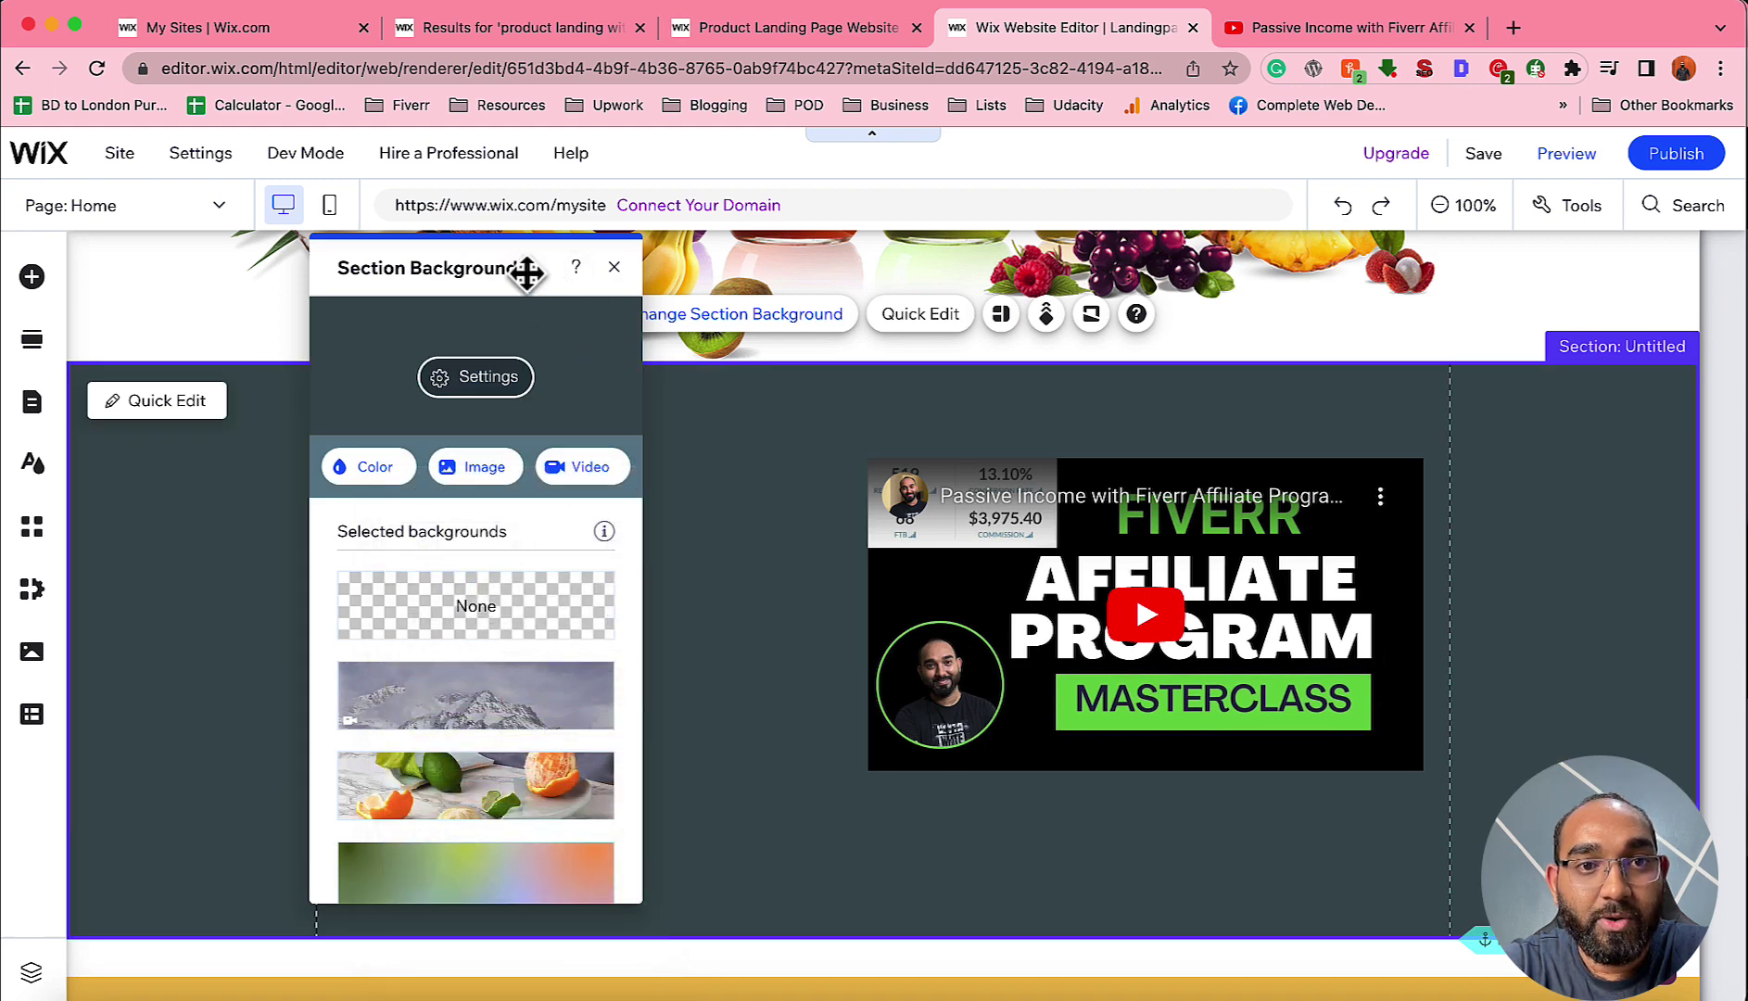
left_click_drag(526, 271, 890, 395)
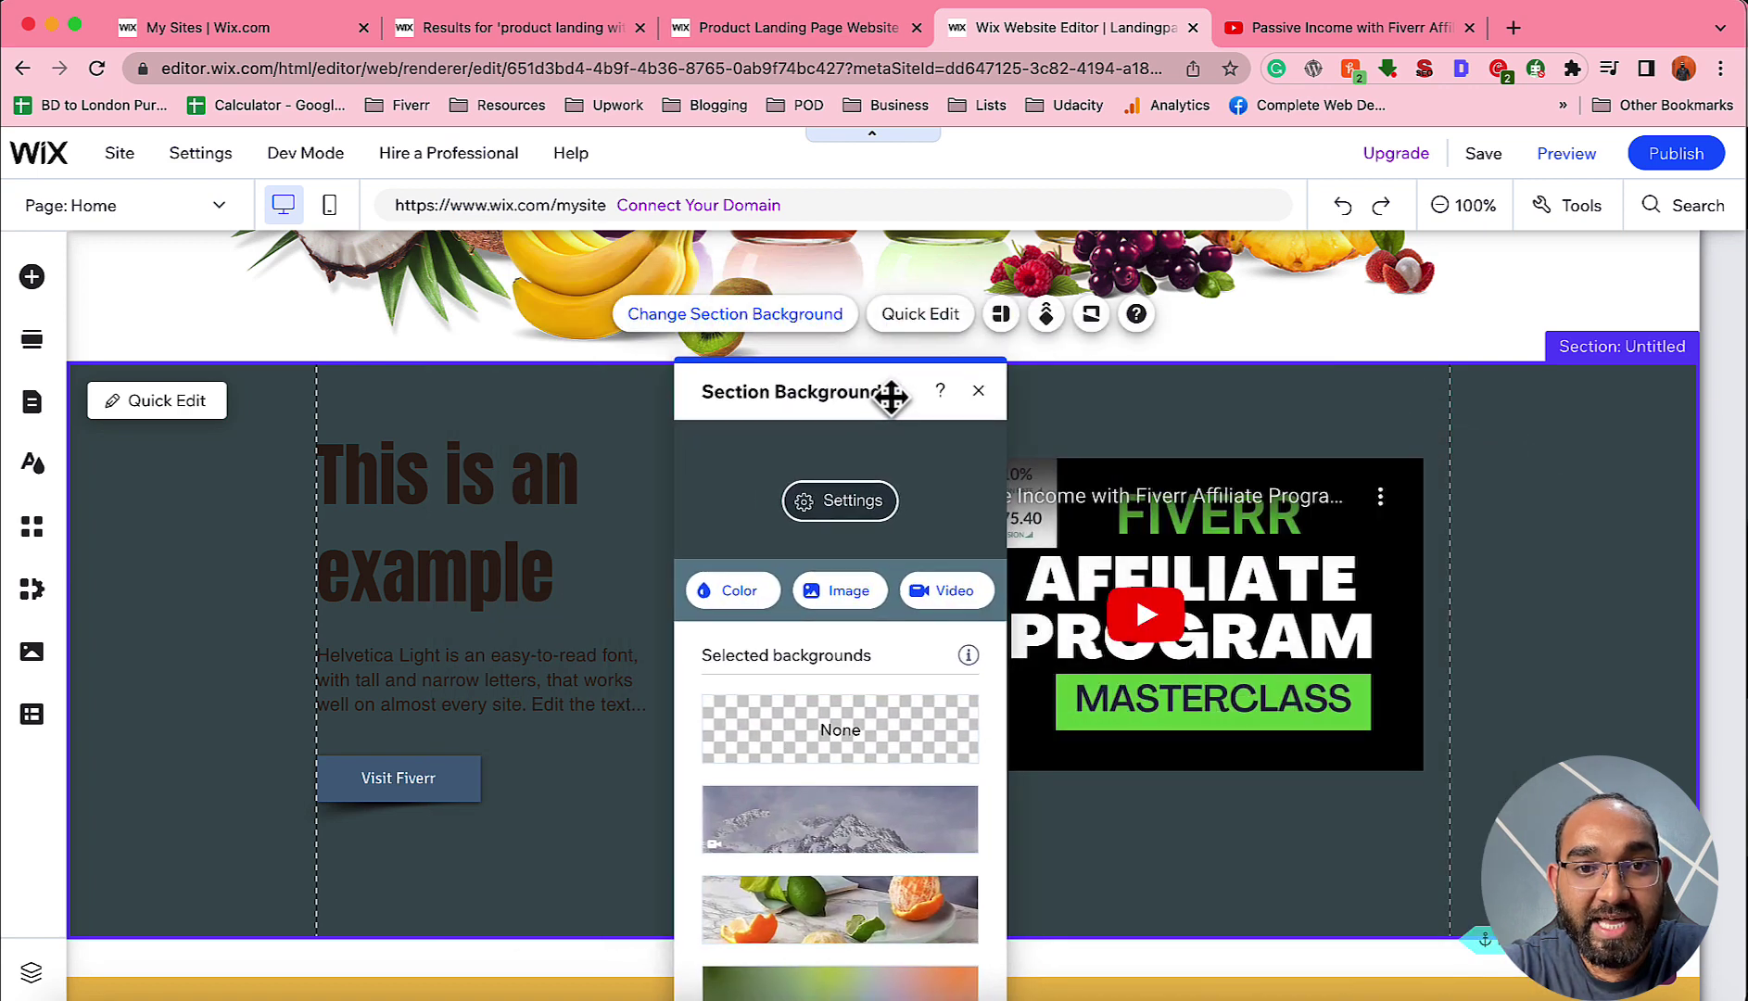
left_click(845, 590)
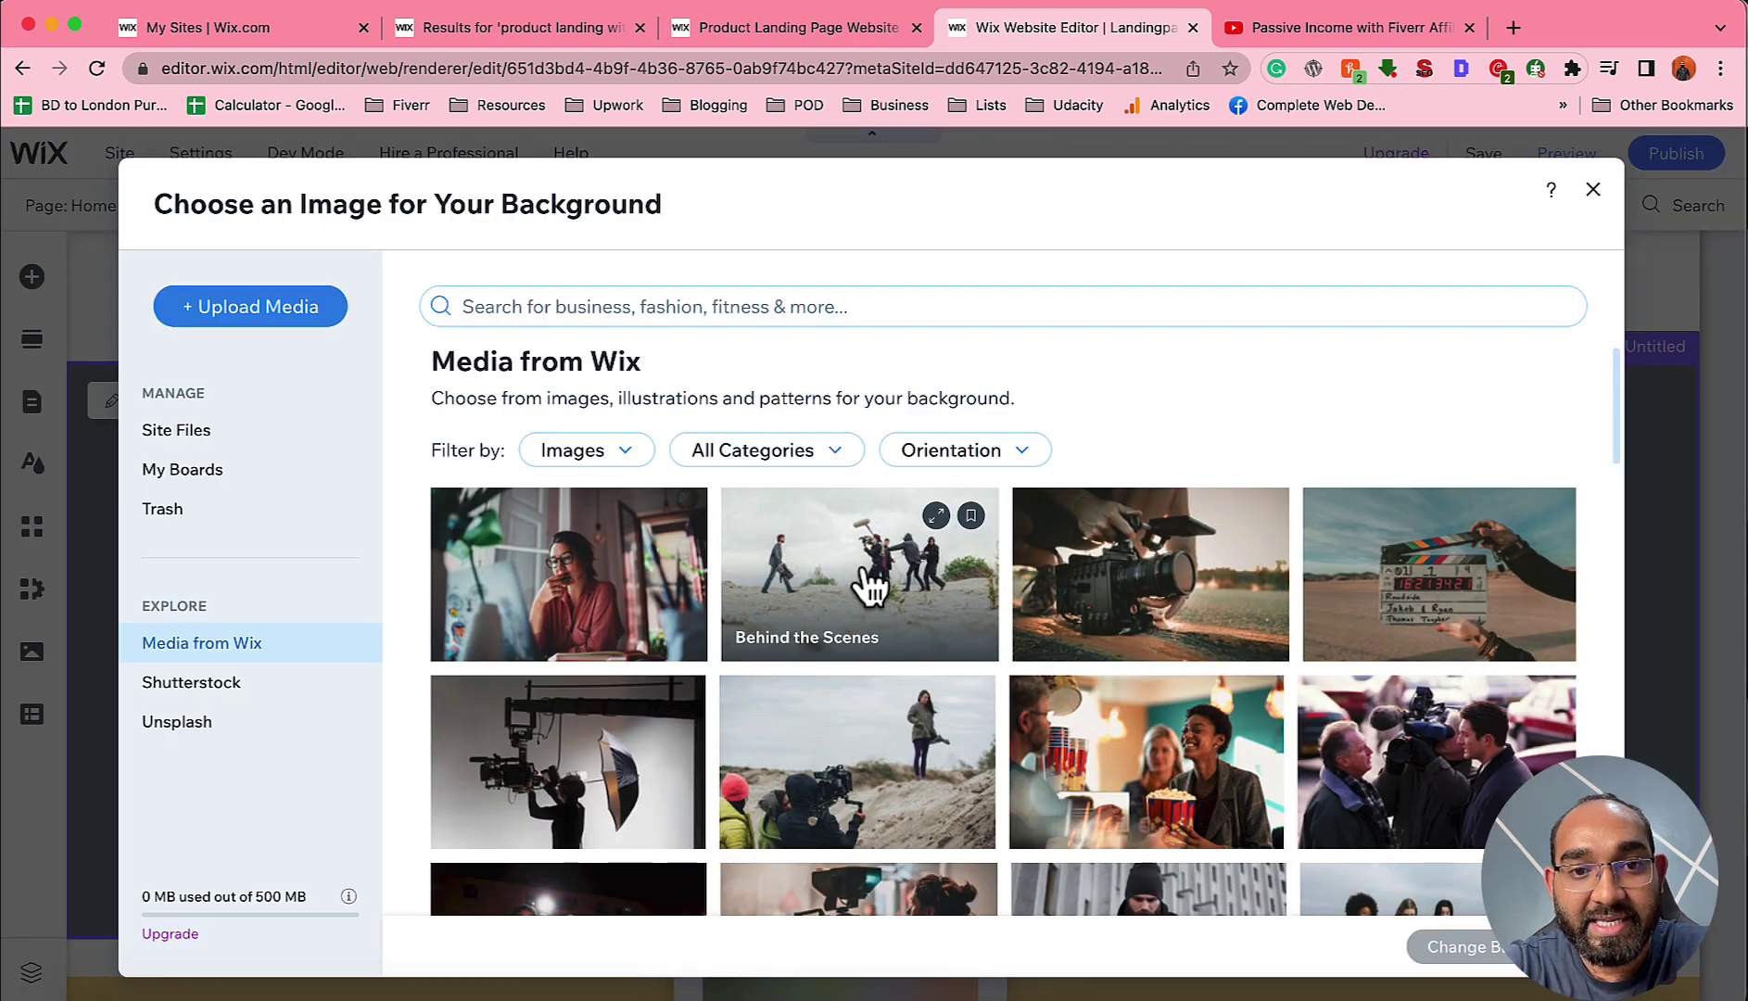
left_click(1155, 558)
left_click(1504, 955)
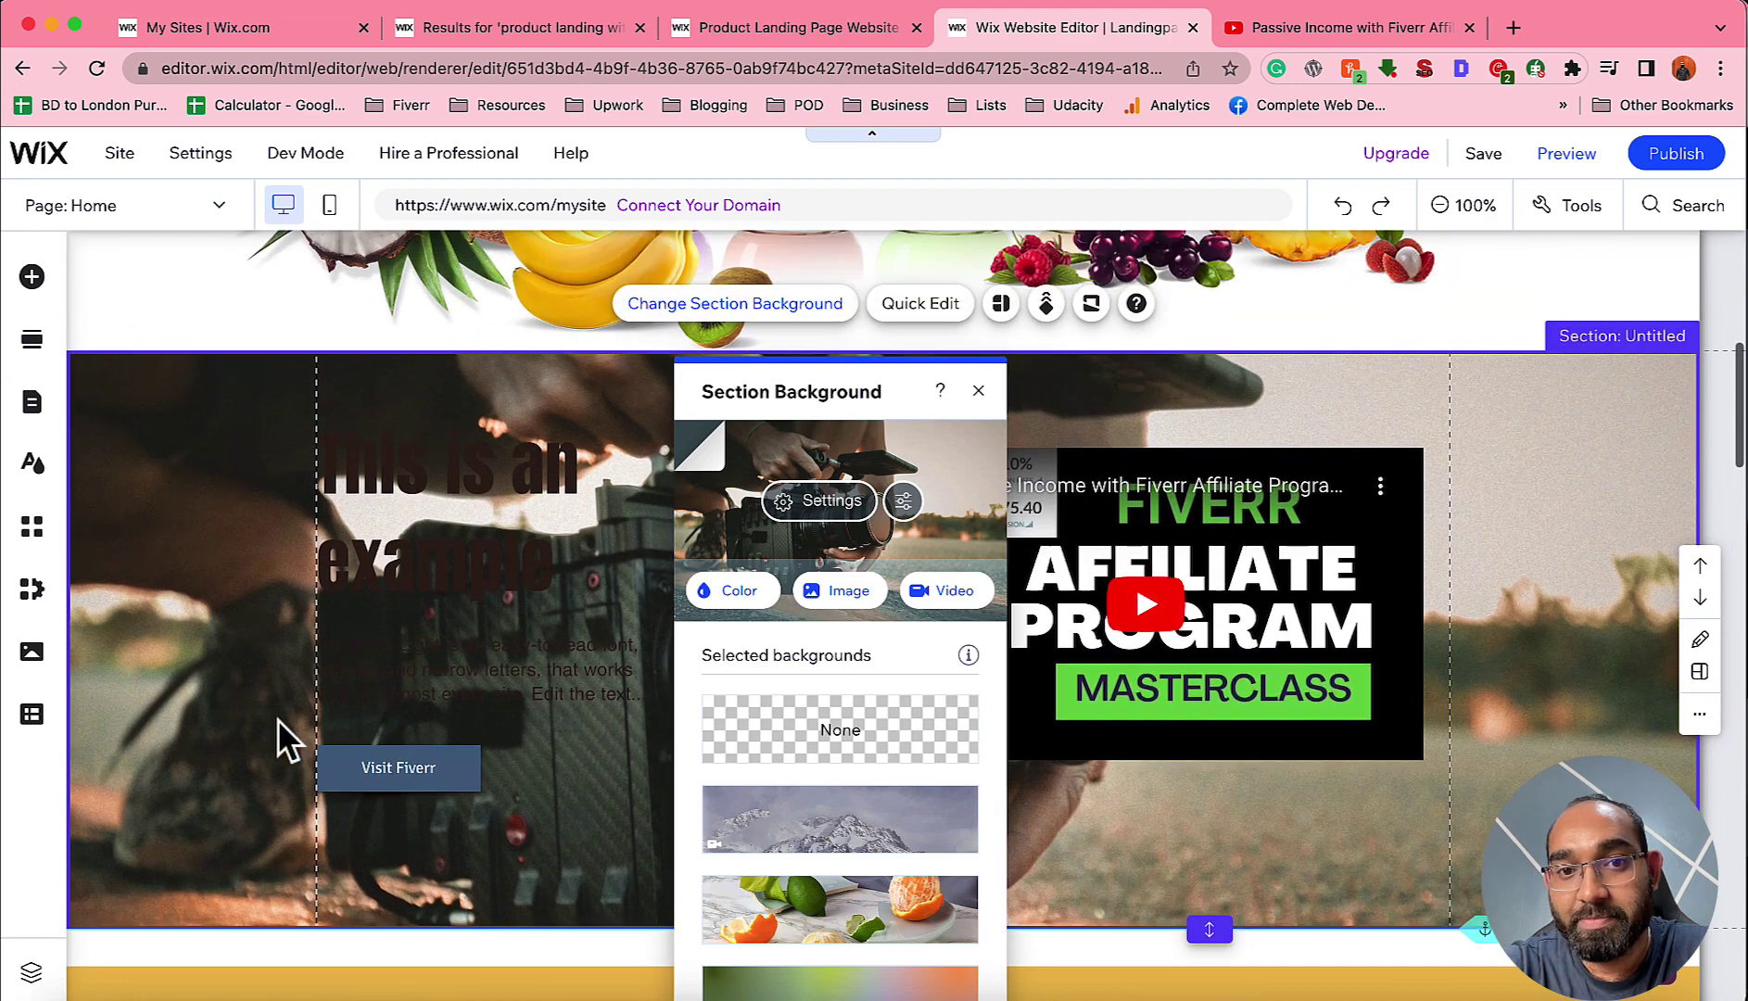
left_click(978, 390)
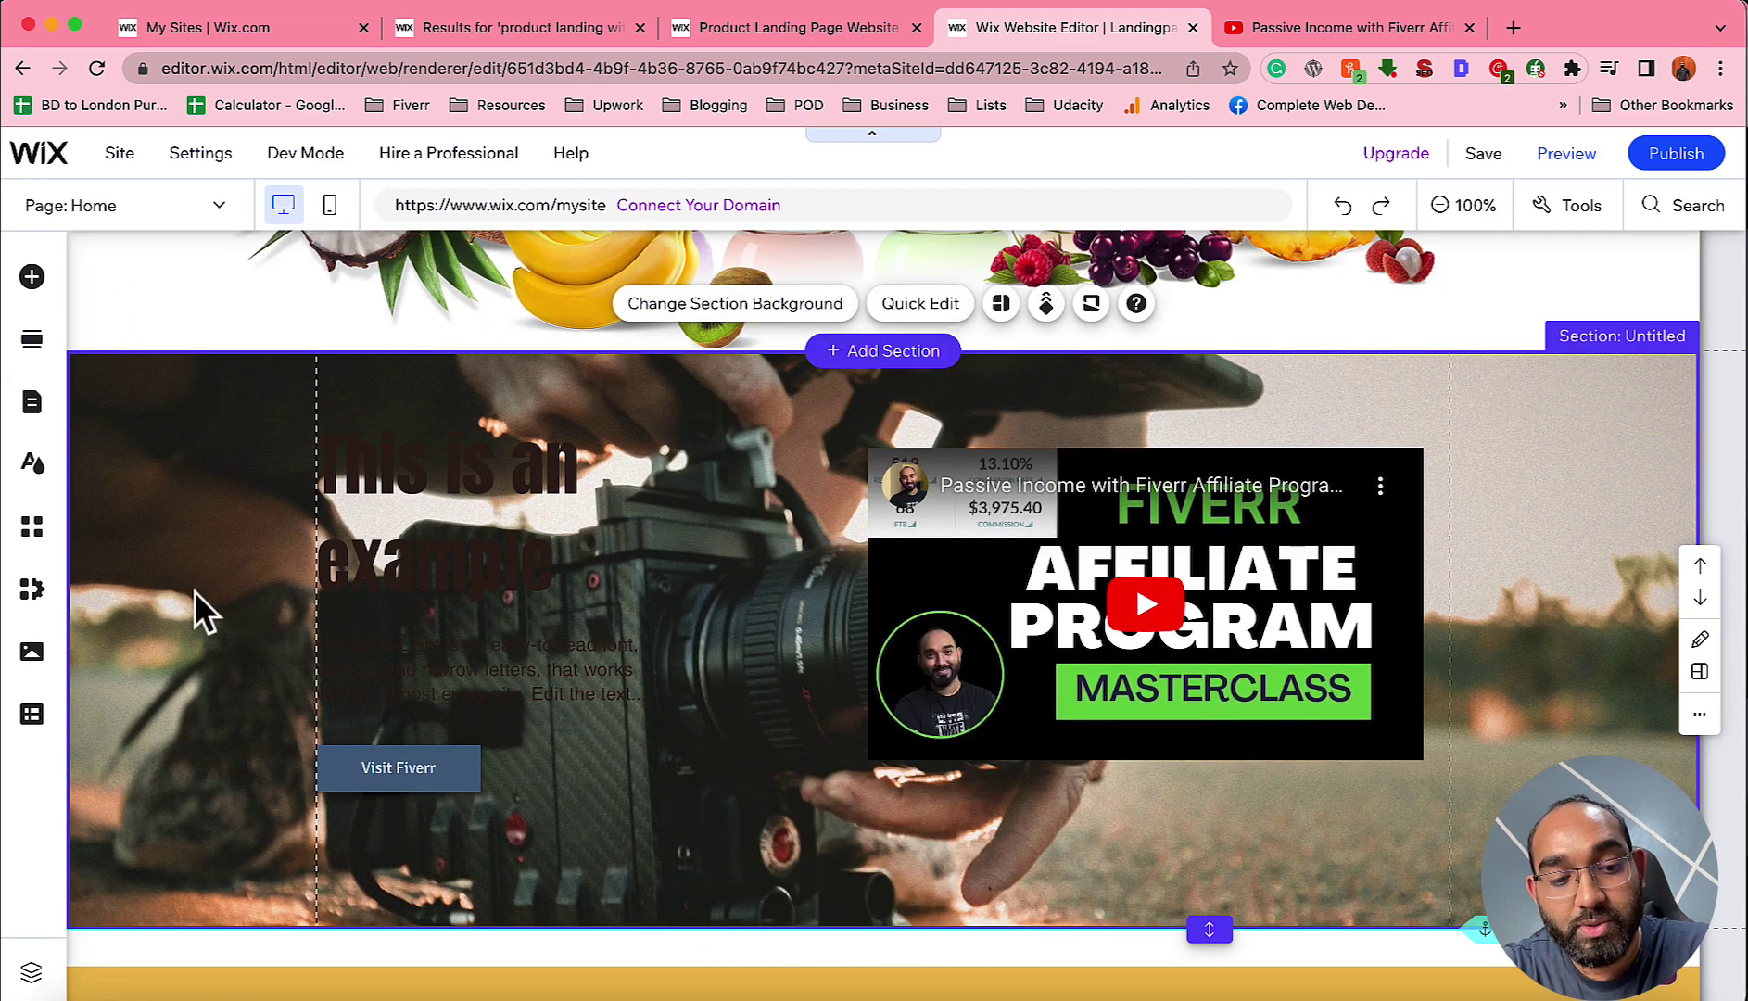
key("super+z")
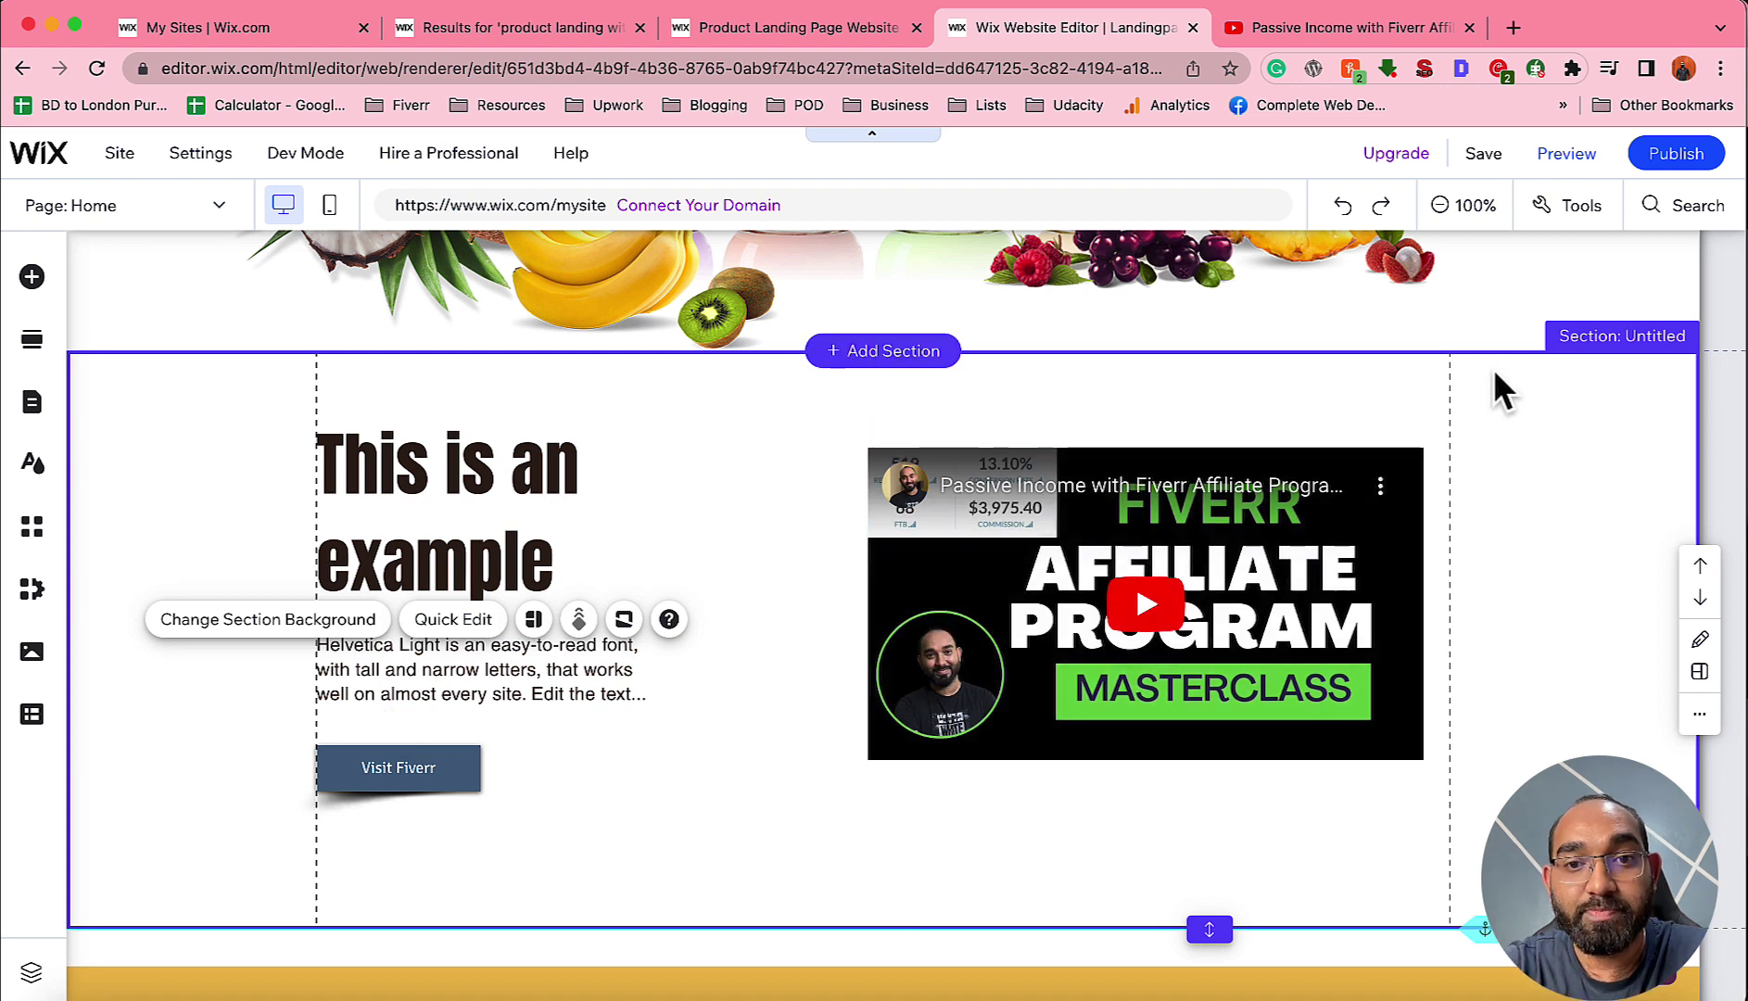
Save the site on the free Wix.com address 'landingpagesample', publish it, and open View Site.
left_click(1669, 158)
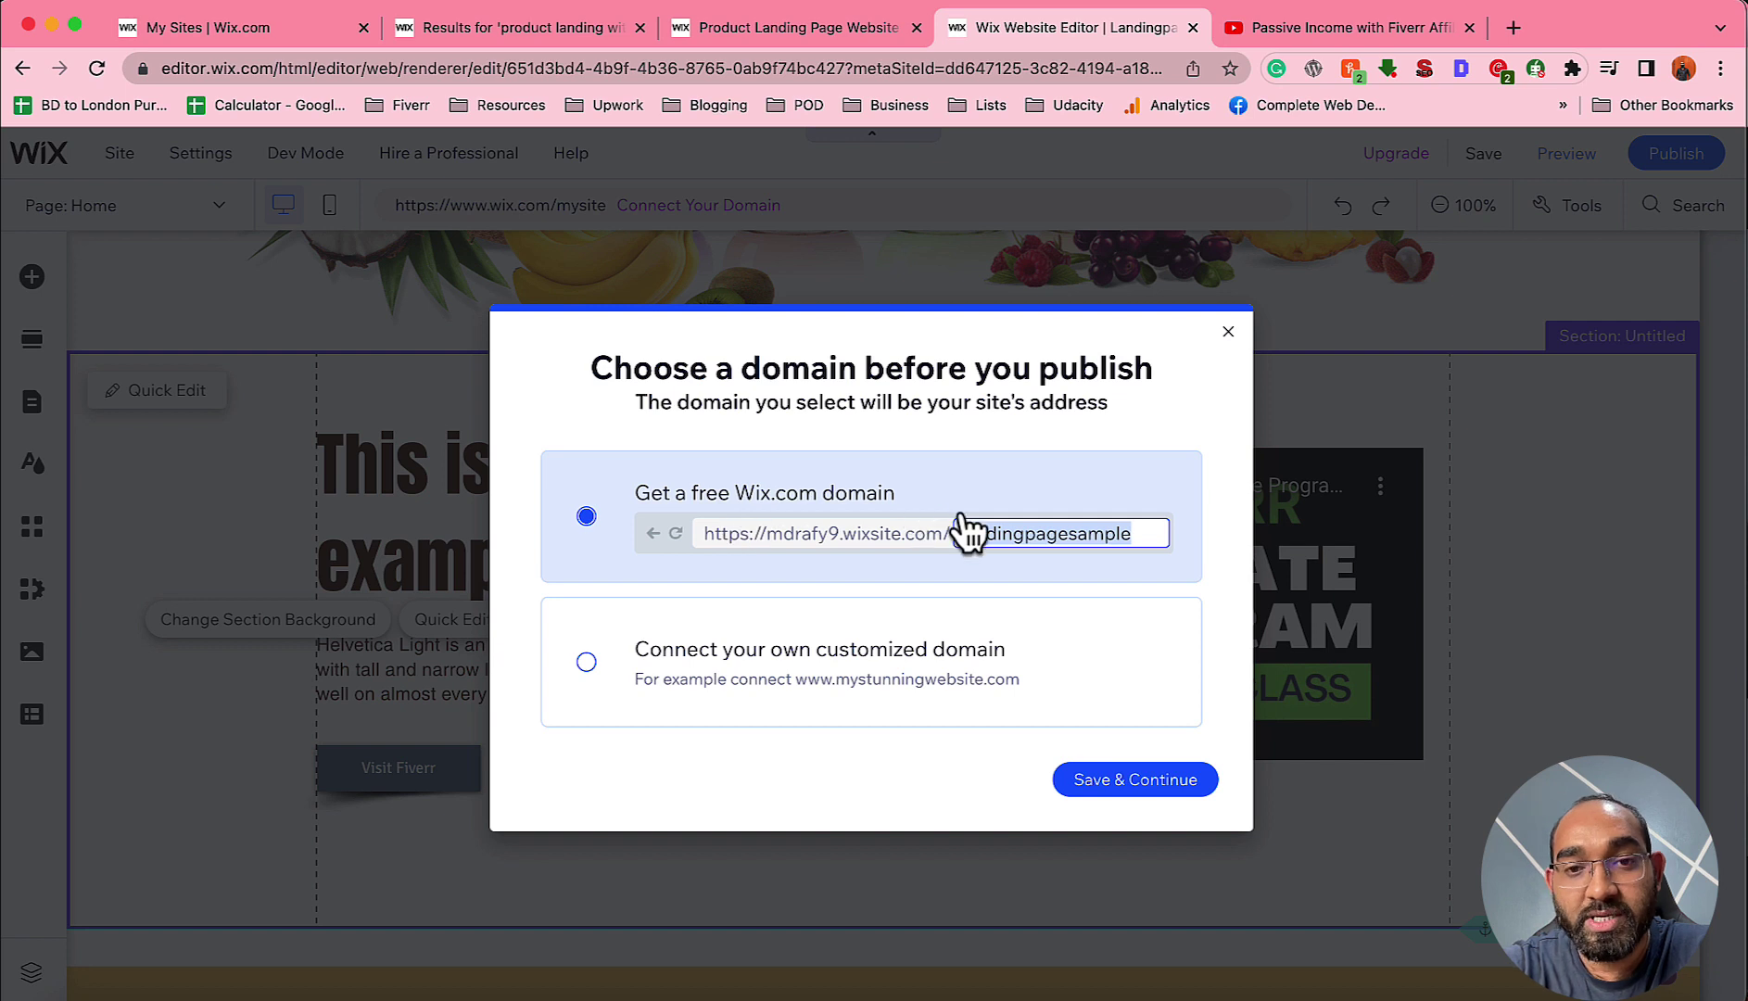
double_click(1035, 533)
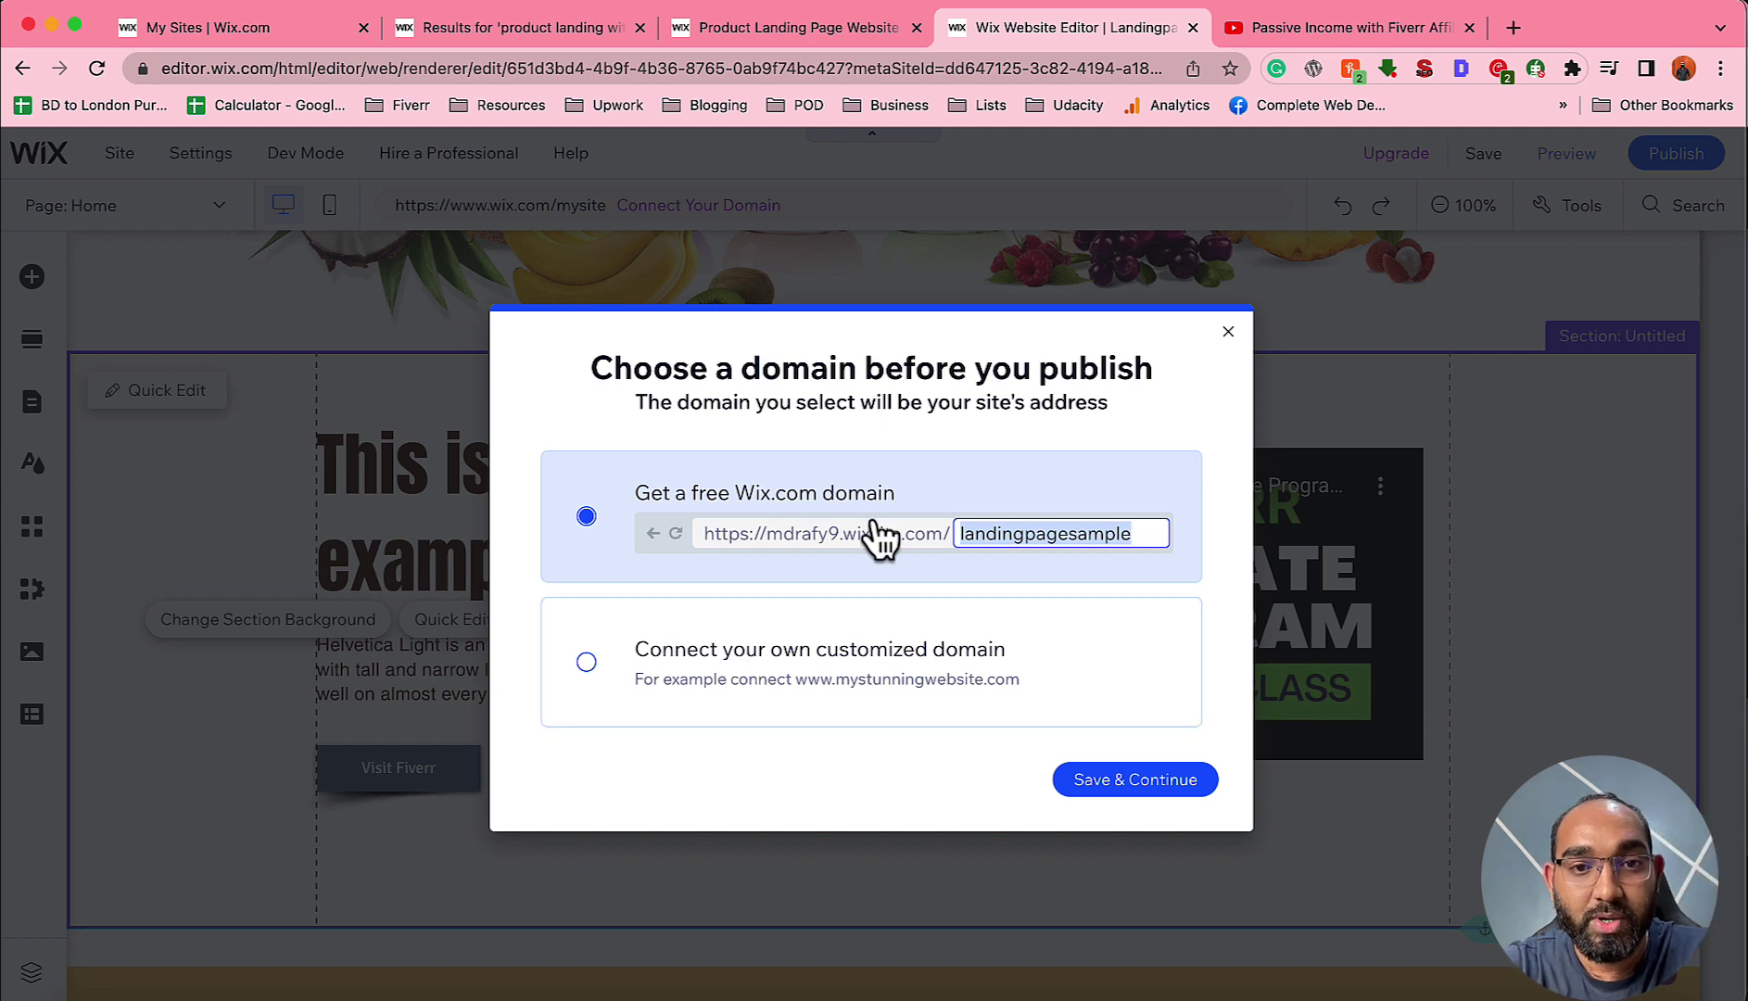
left_click(1146, 791)
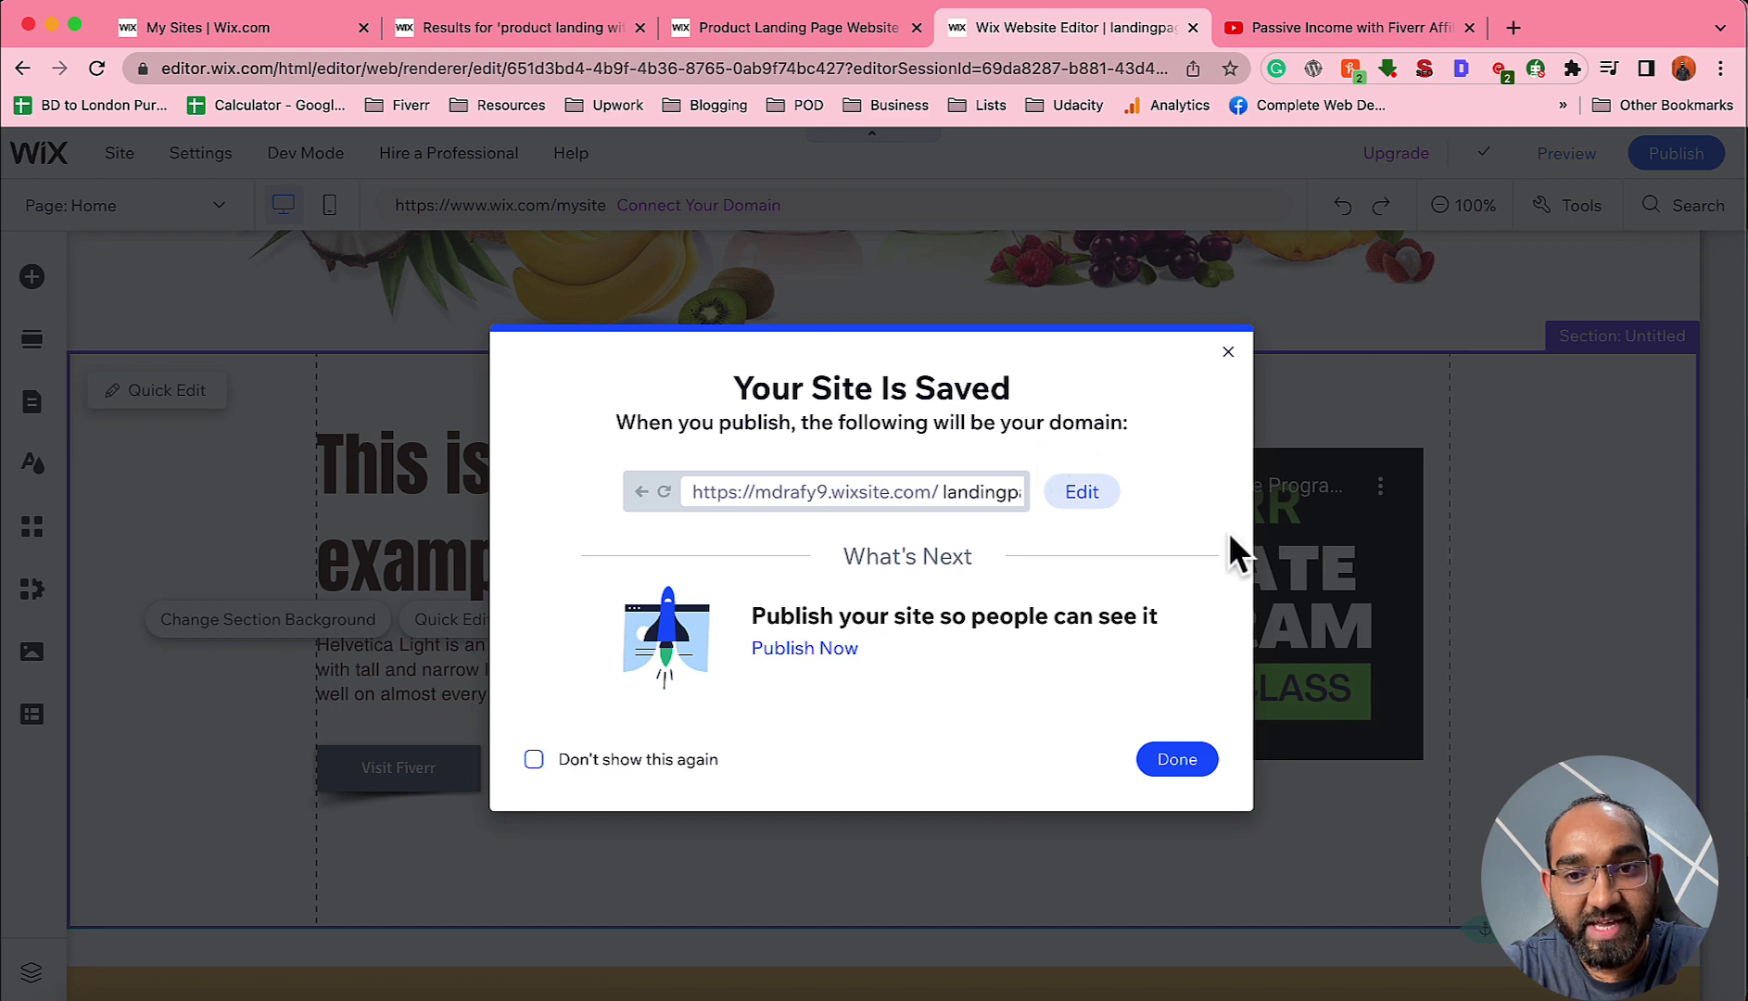
left_click(1178, 760)
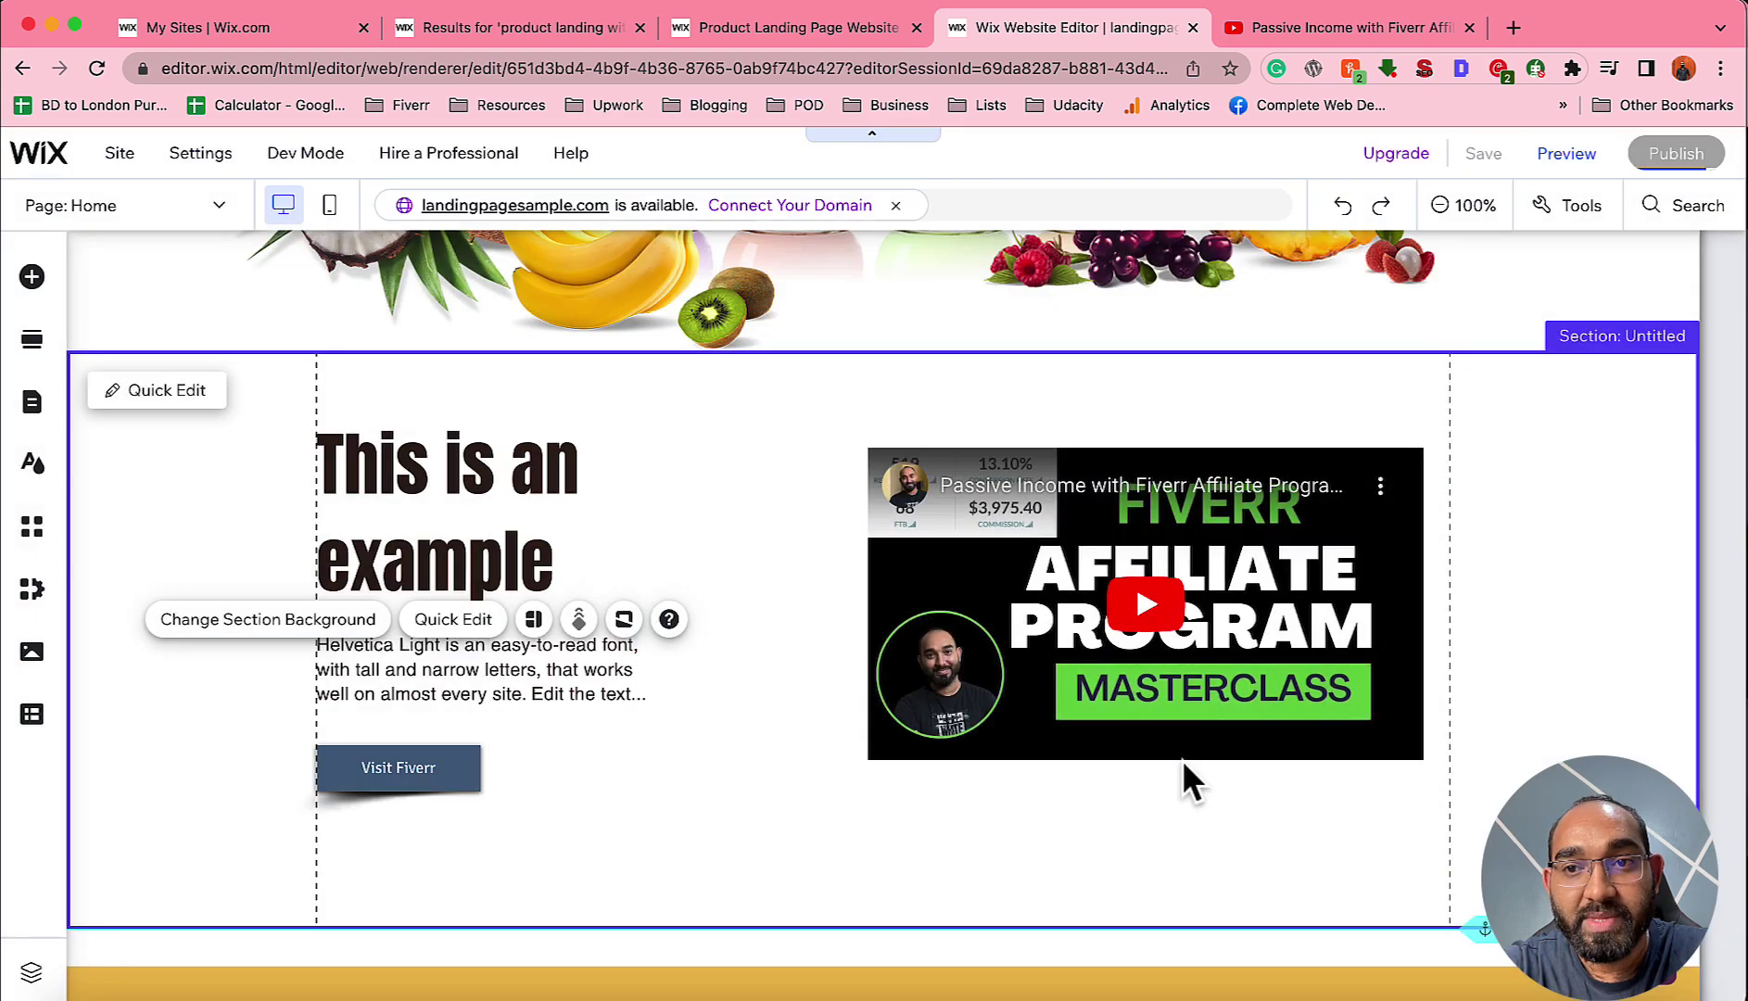
left_click(1674, 155)
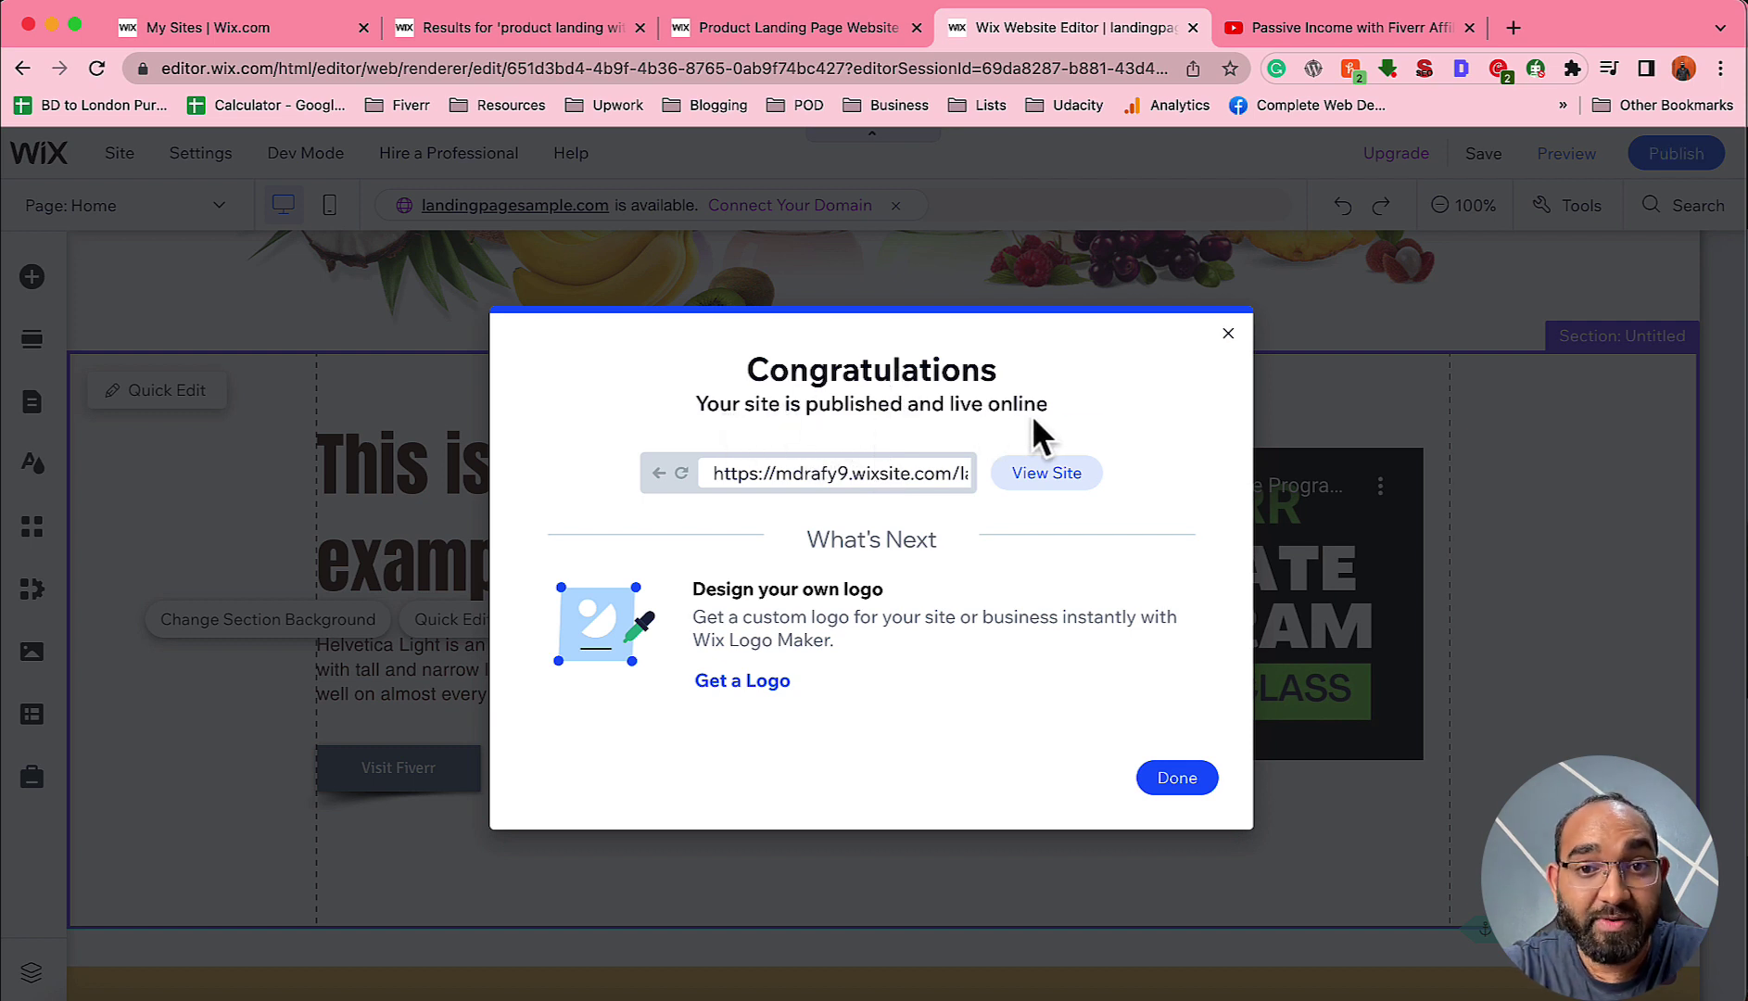
left_click(1043, 474)
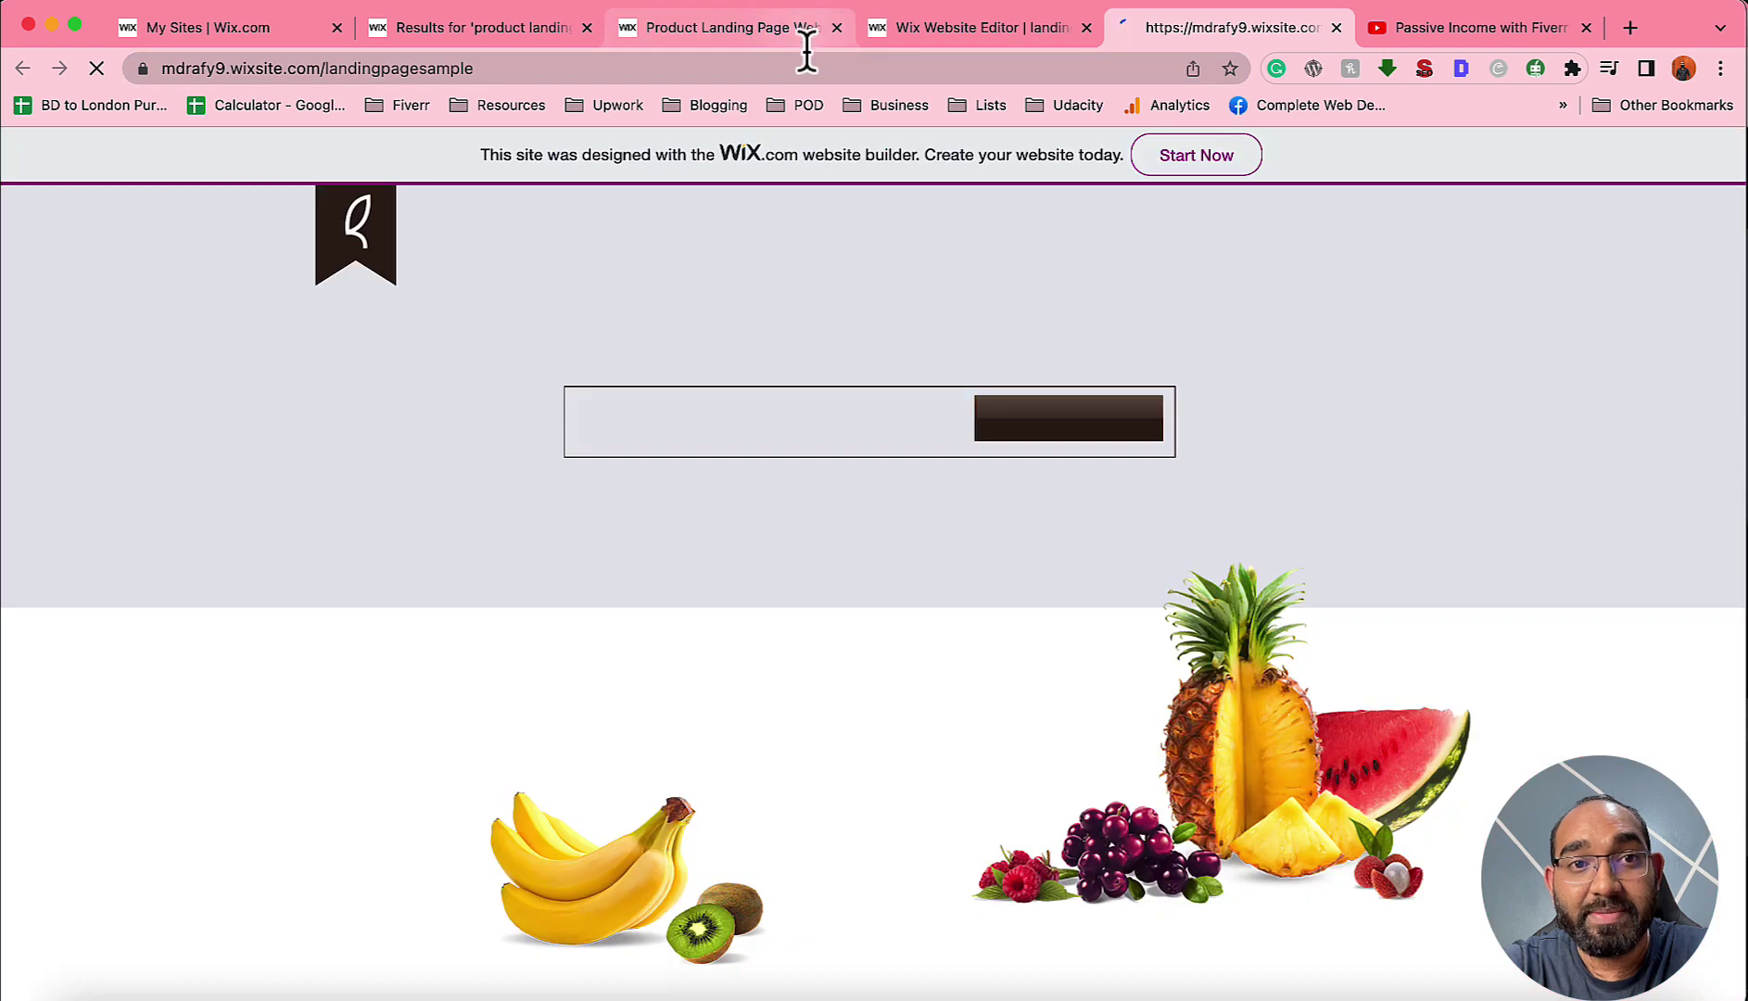
left_click(807, 65)
key("super+c")
key("BackSpace")
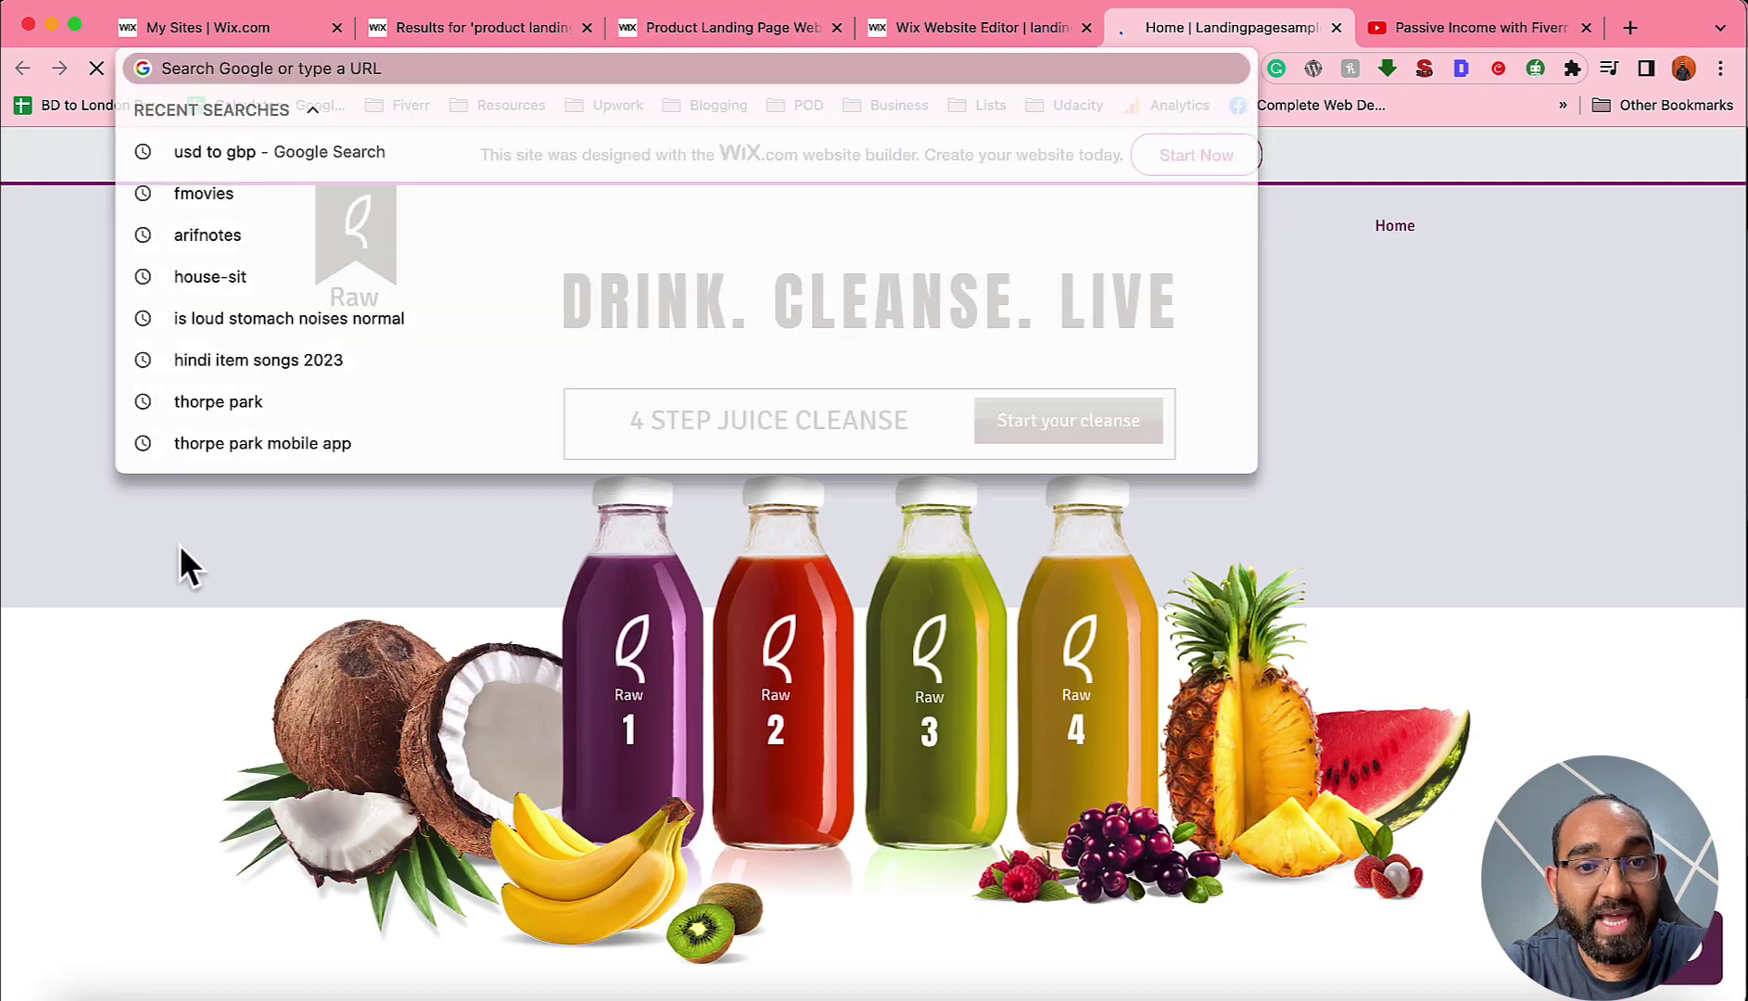
left_click(178, 543)
scroll(188, 653, "down", 10)
scroll(608, 507, "up", 2)
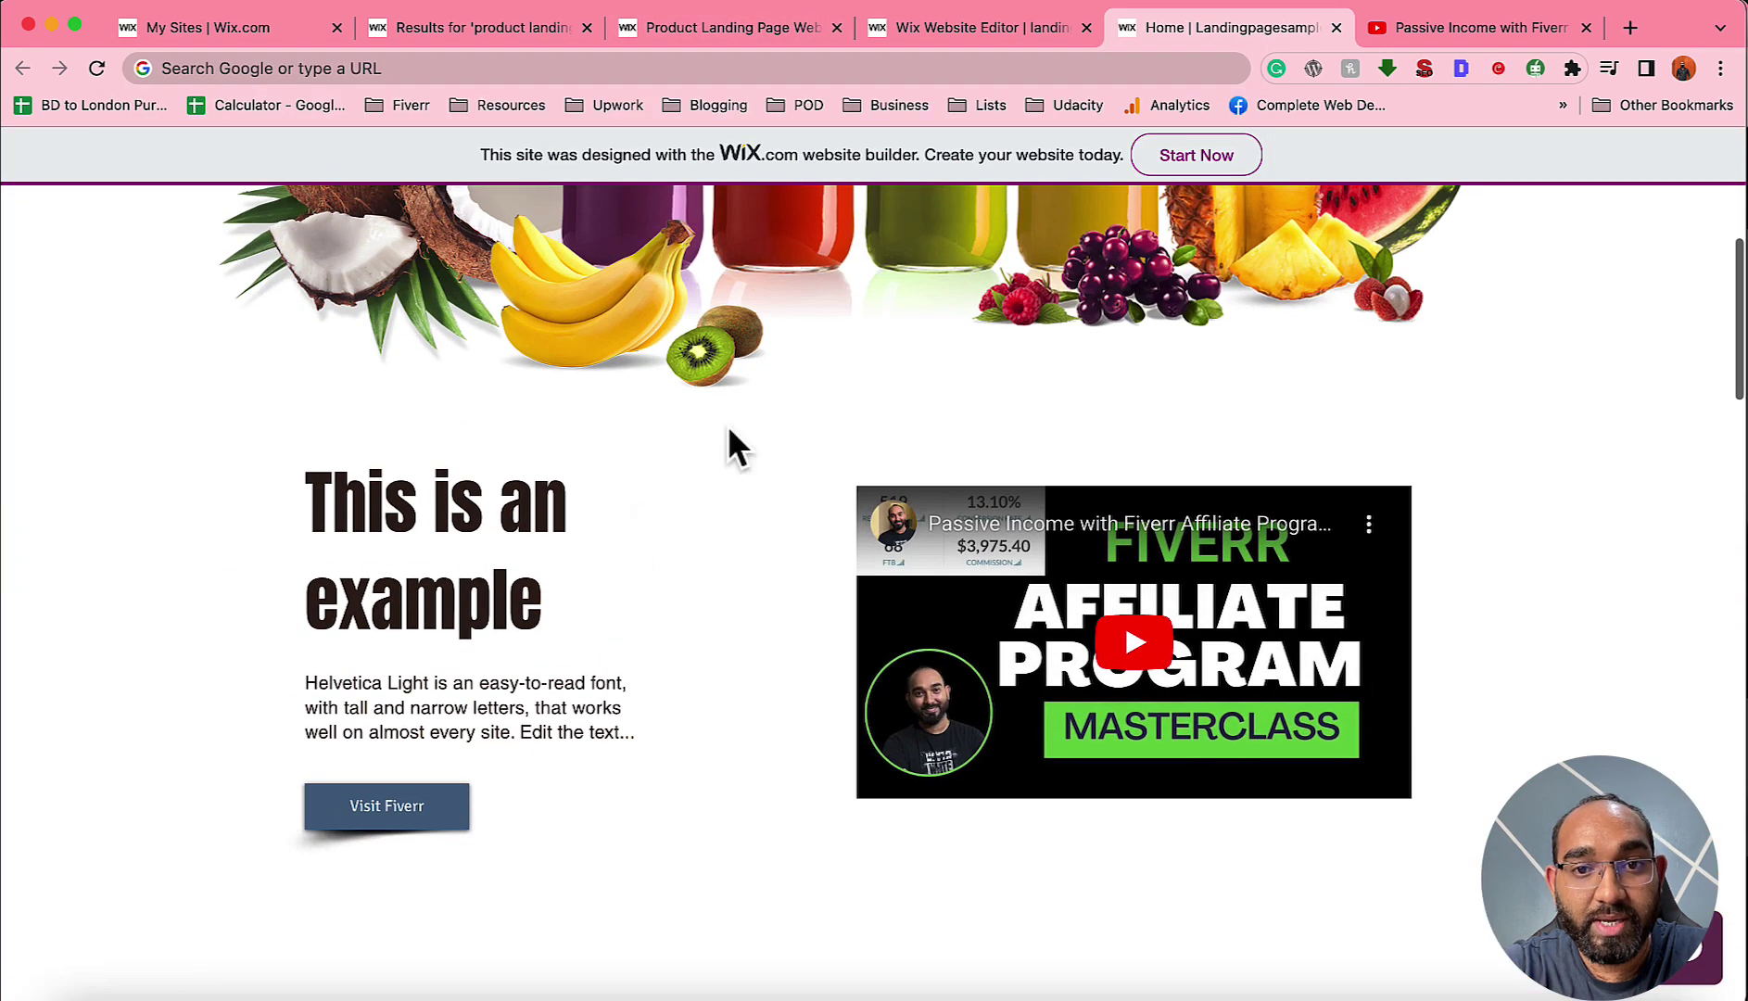
left_click(1720, 67)
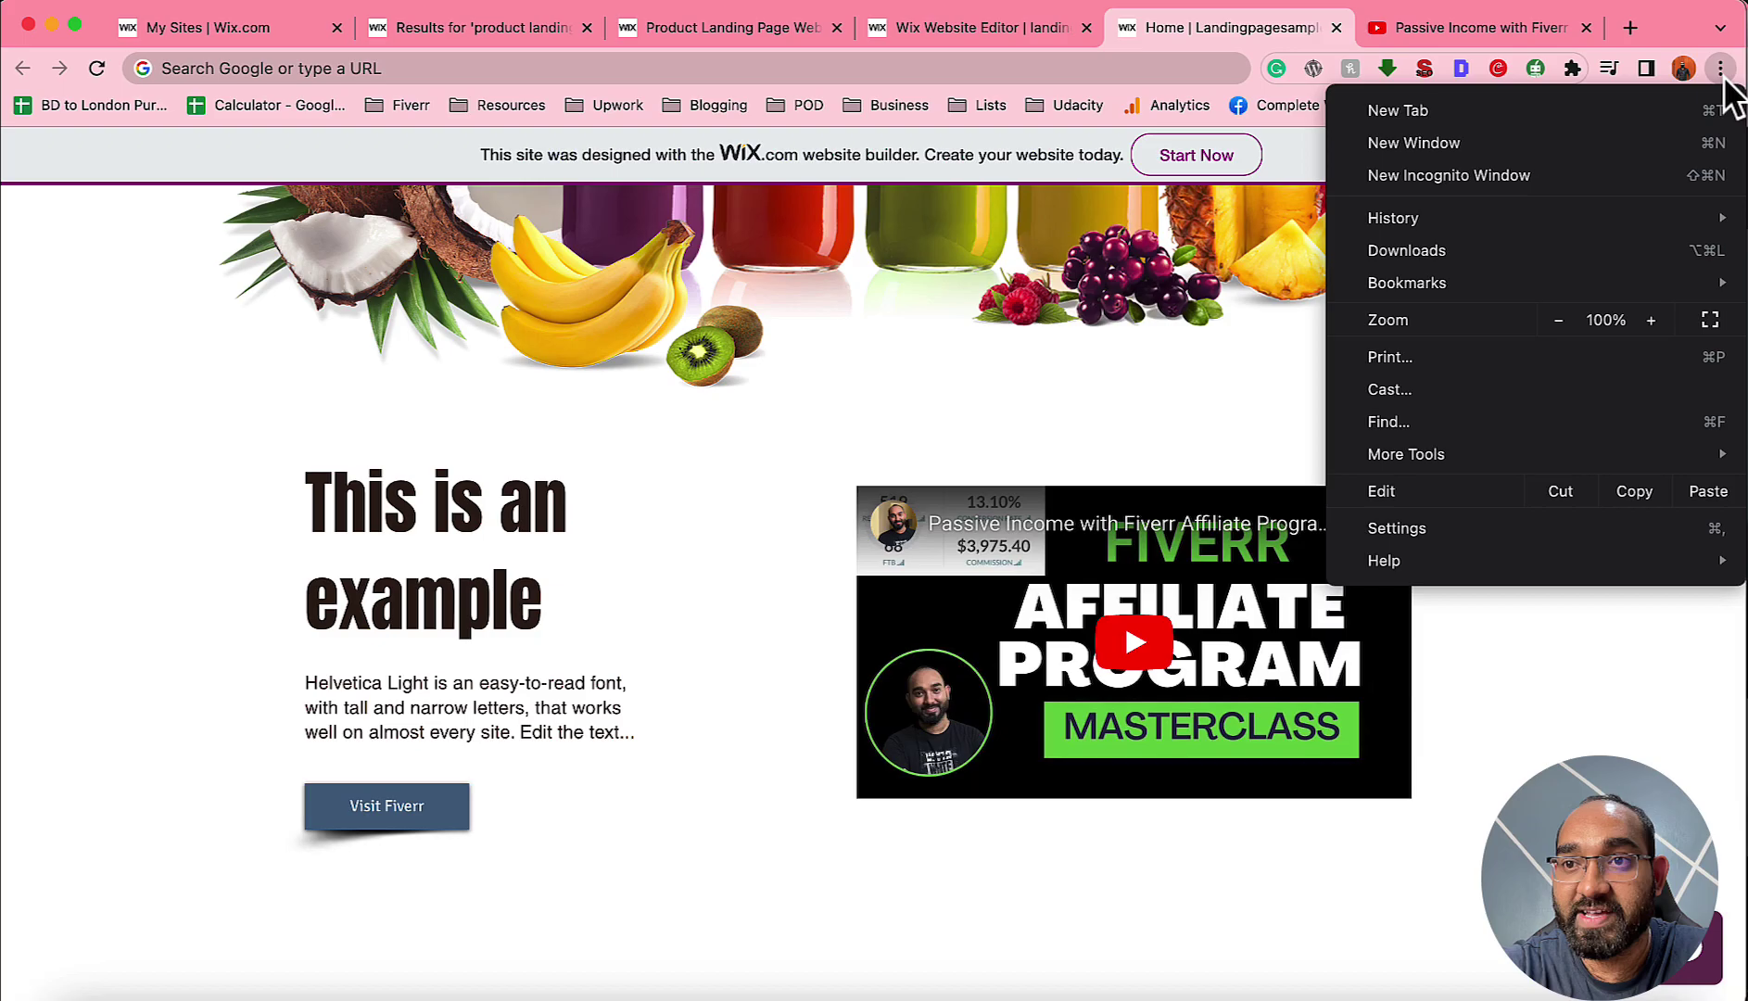
left_click(1591, 167)
key("super+v")
key("Return")
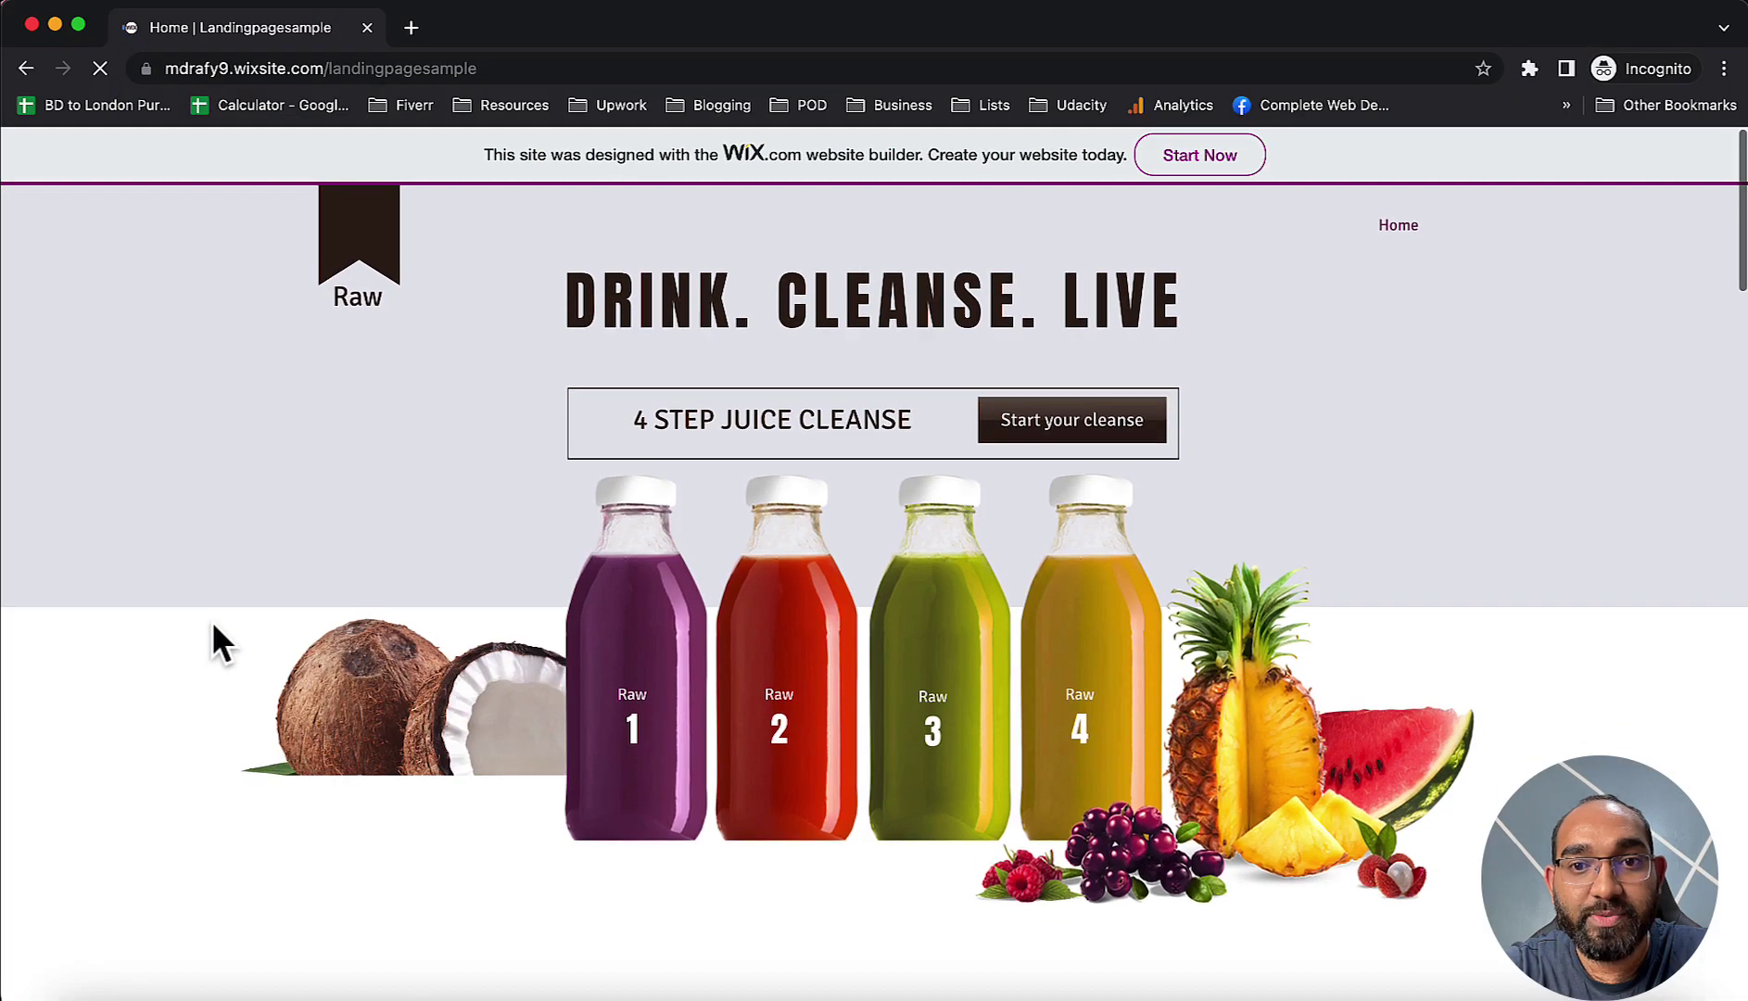
scroll(211, 622, "down", 5)
scroll(212, 625, "down", 15)
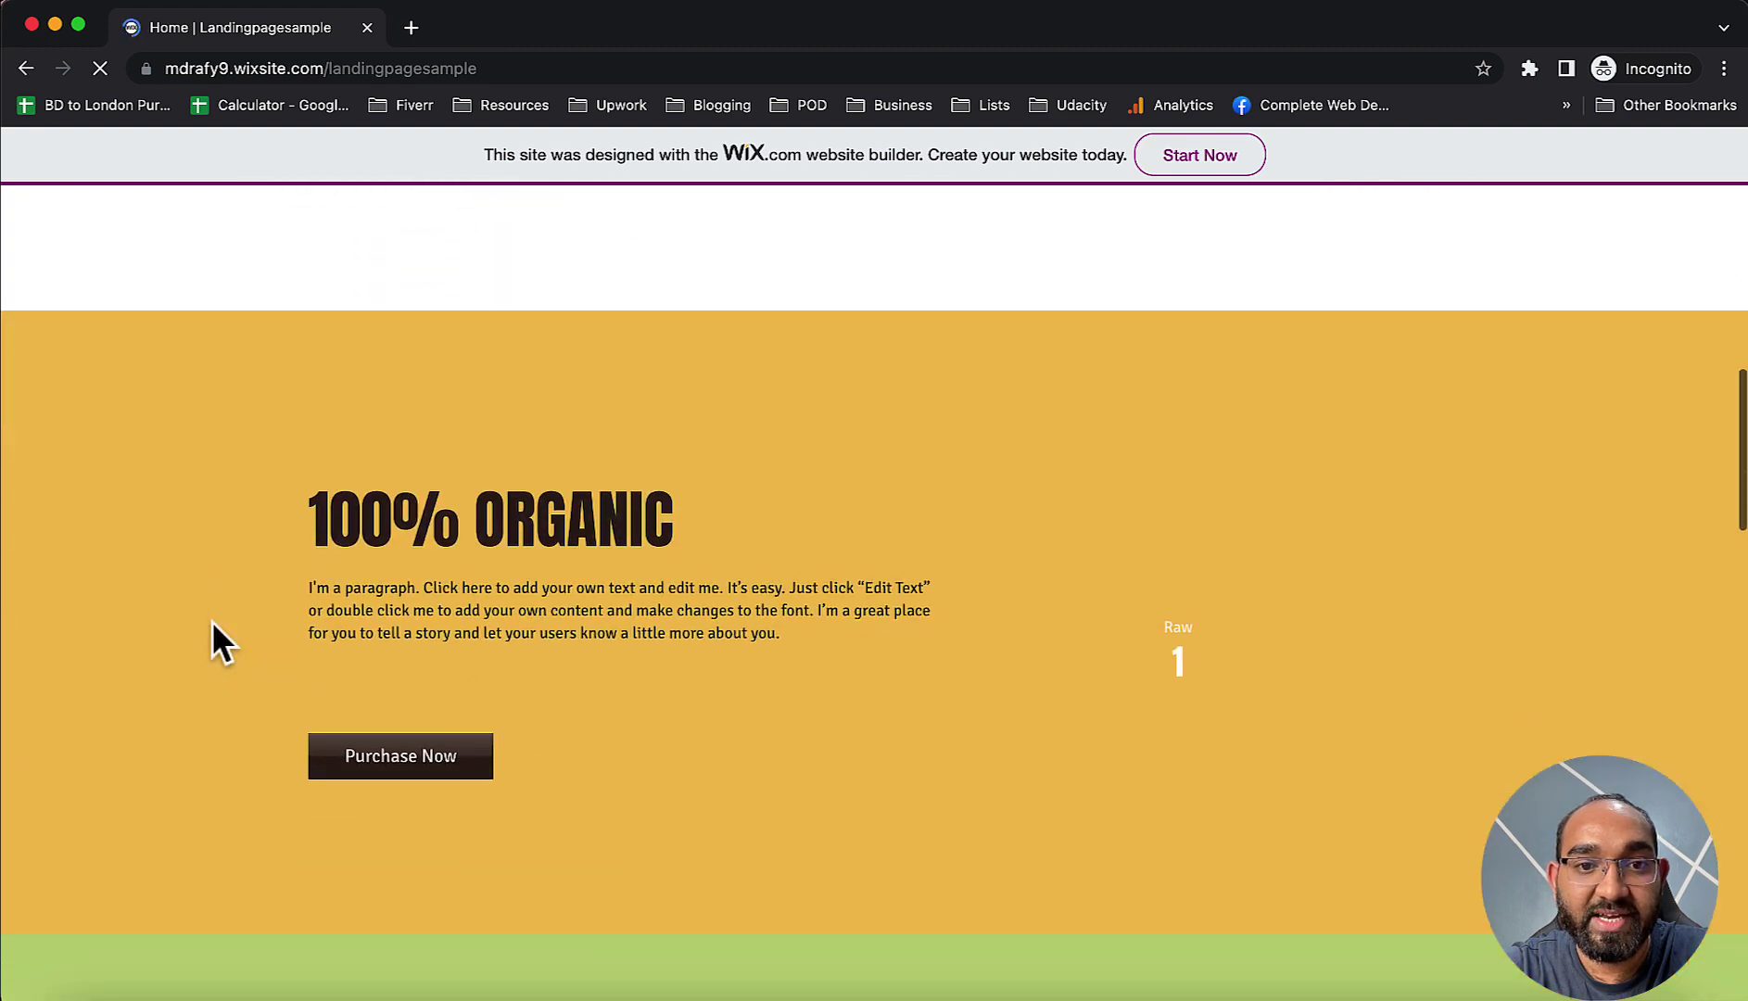
scroll(212, 621, "up", 15)
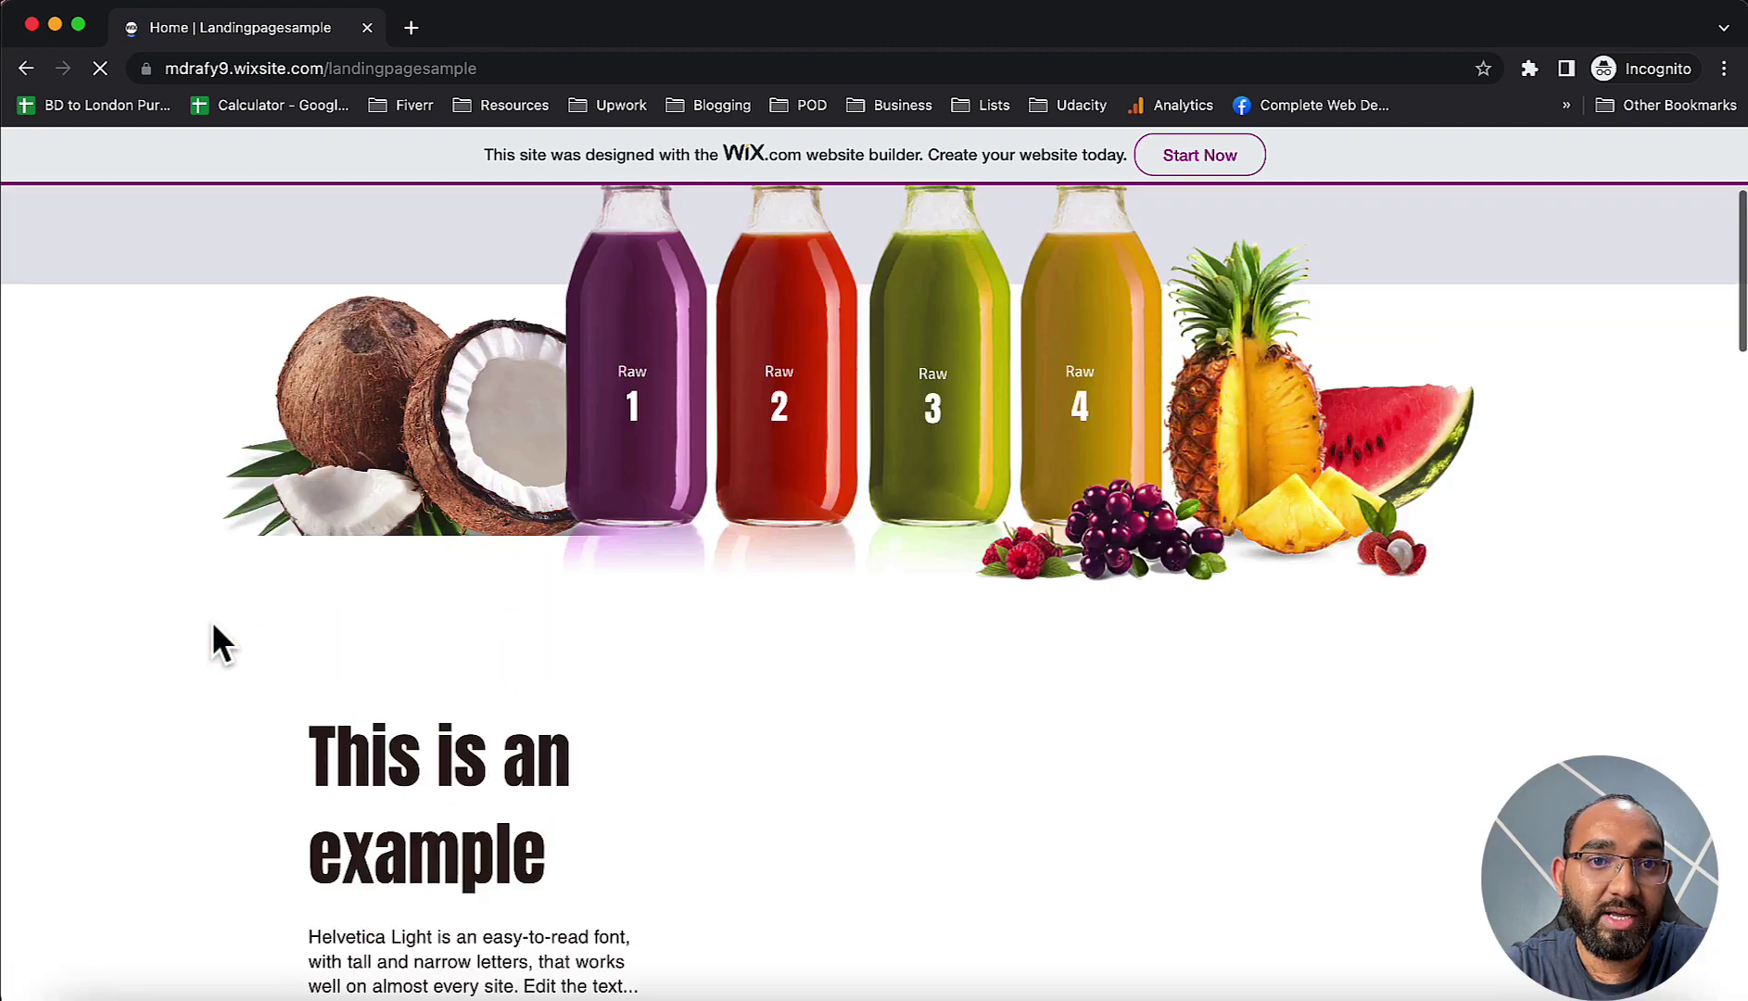
scroll(212, 609, "up", 8)
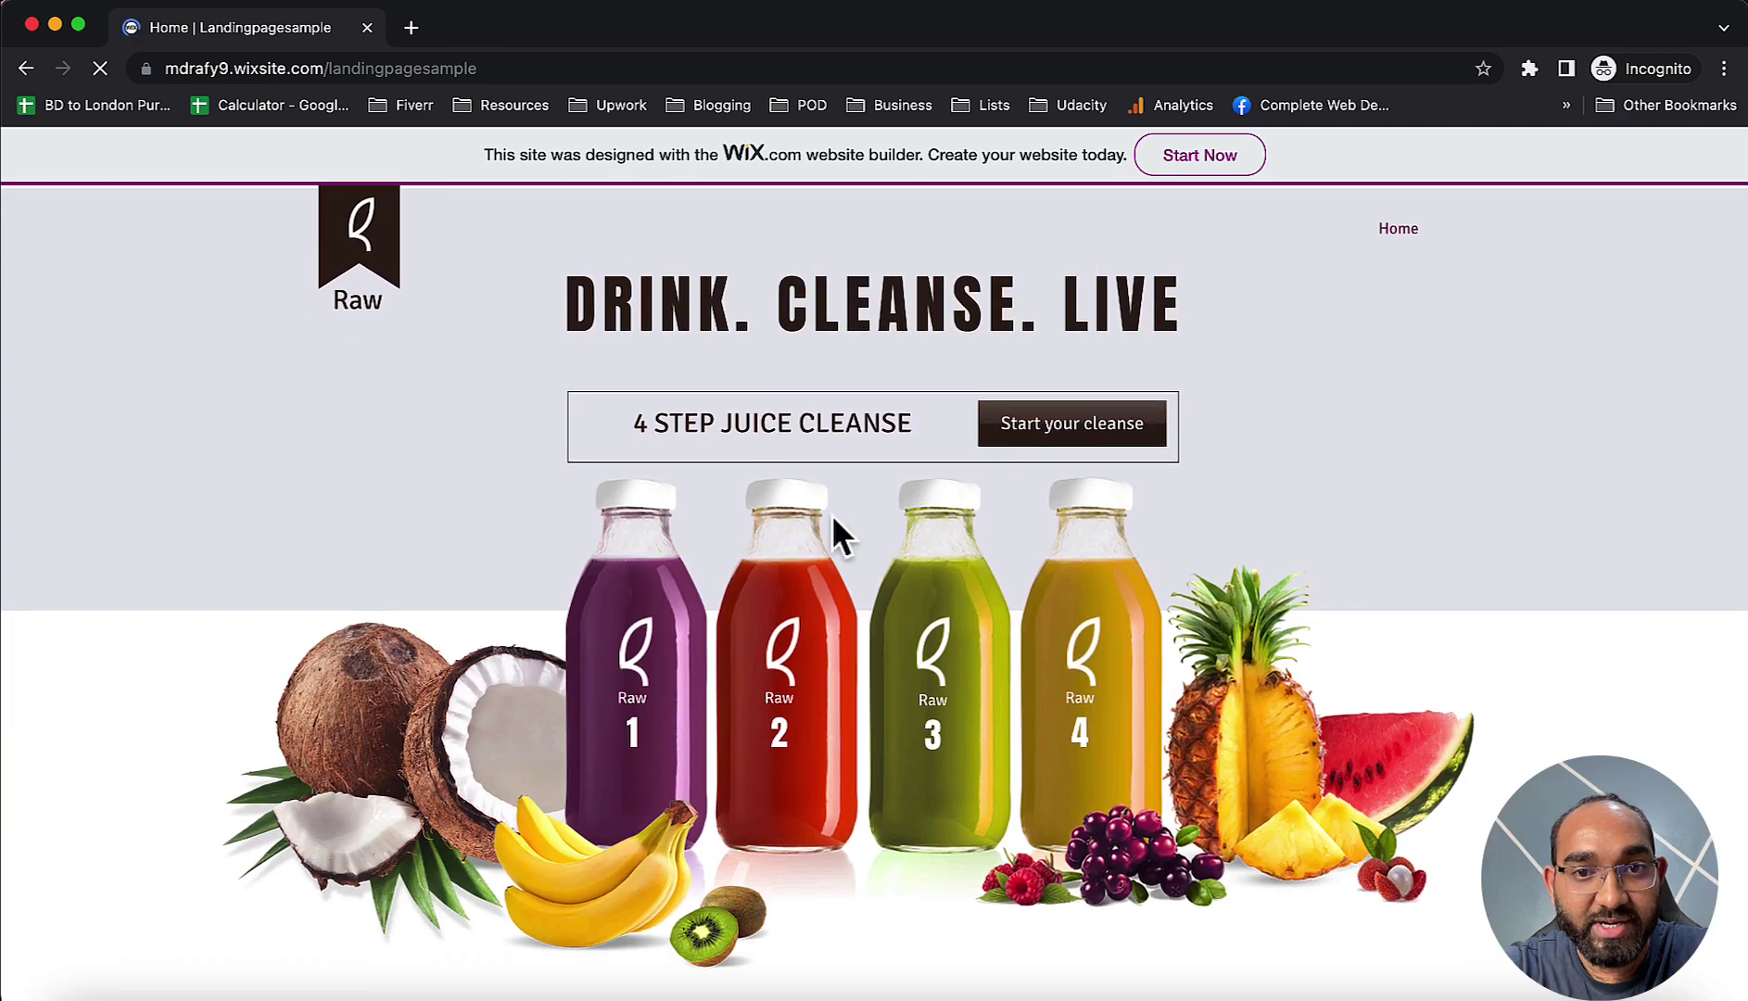
scroll(525, 663, "down", 3)
scroll(525, 663, "down", 10)
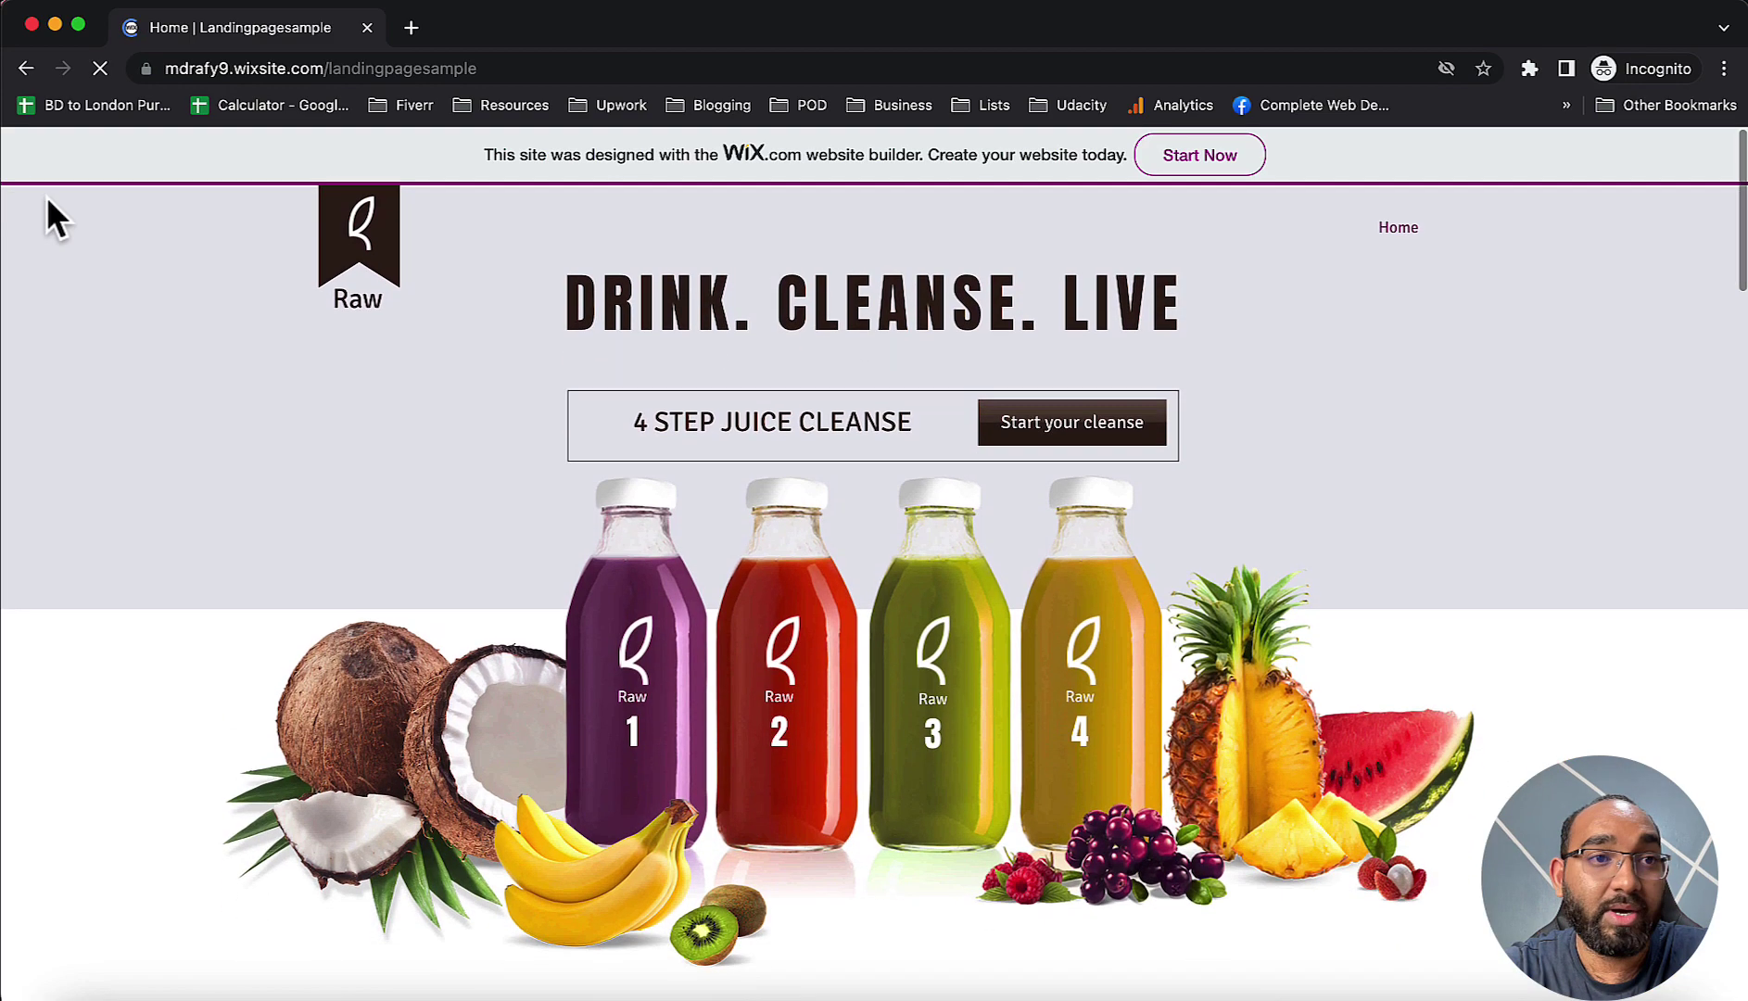
left_click(33, 25)
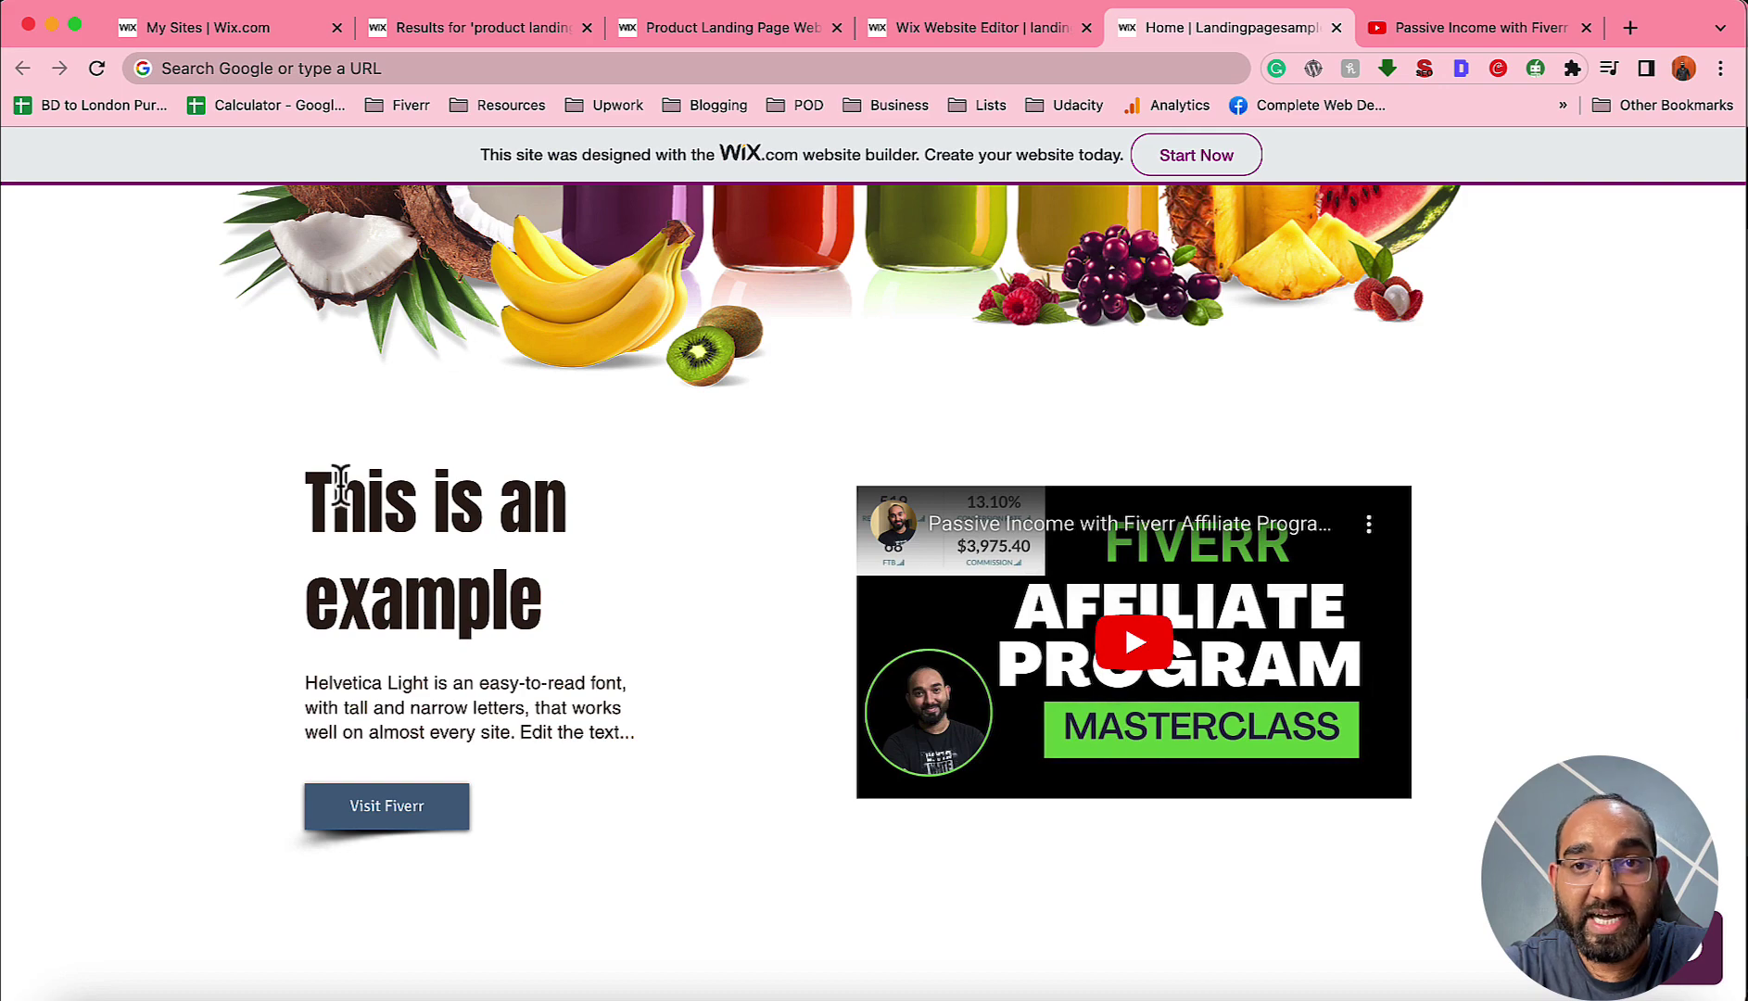
scroll(335, 691, "up", 6)
scroll(341, 700, "down", 1)
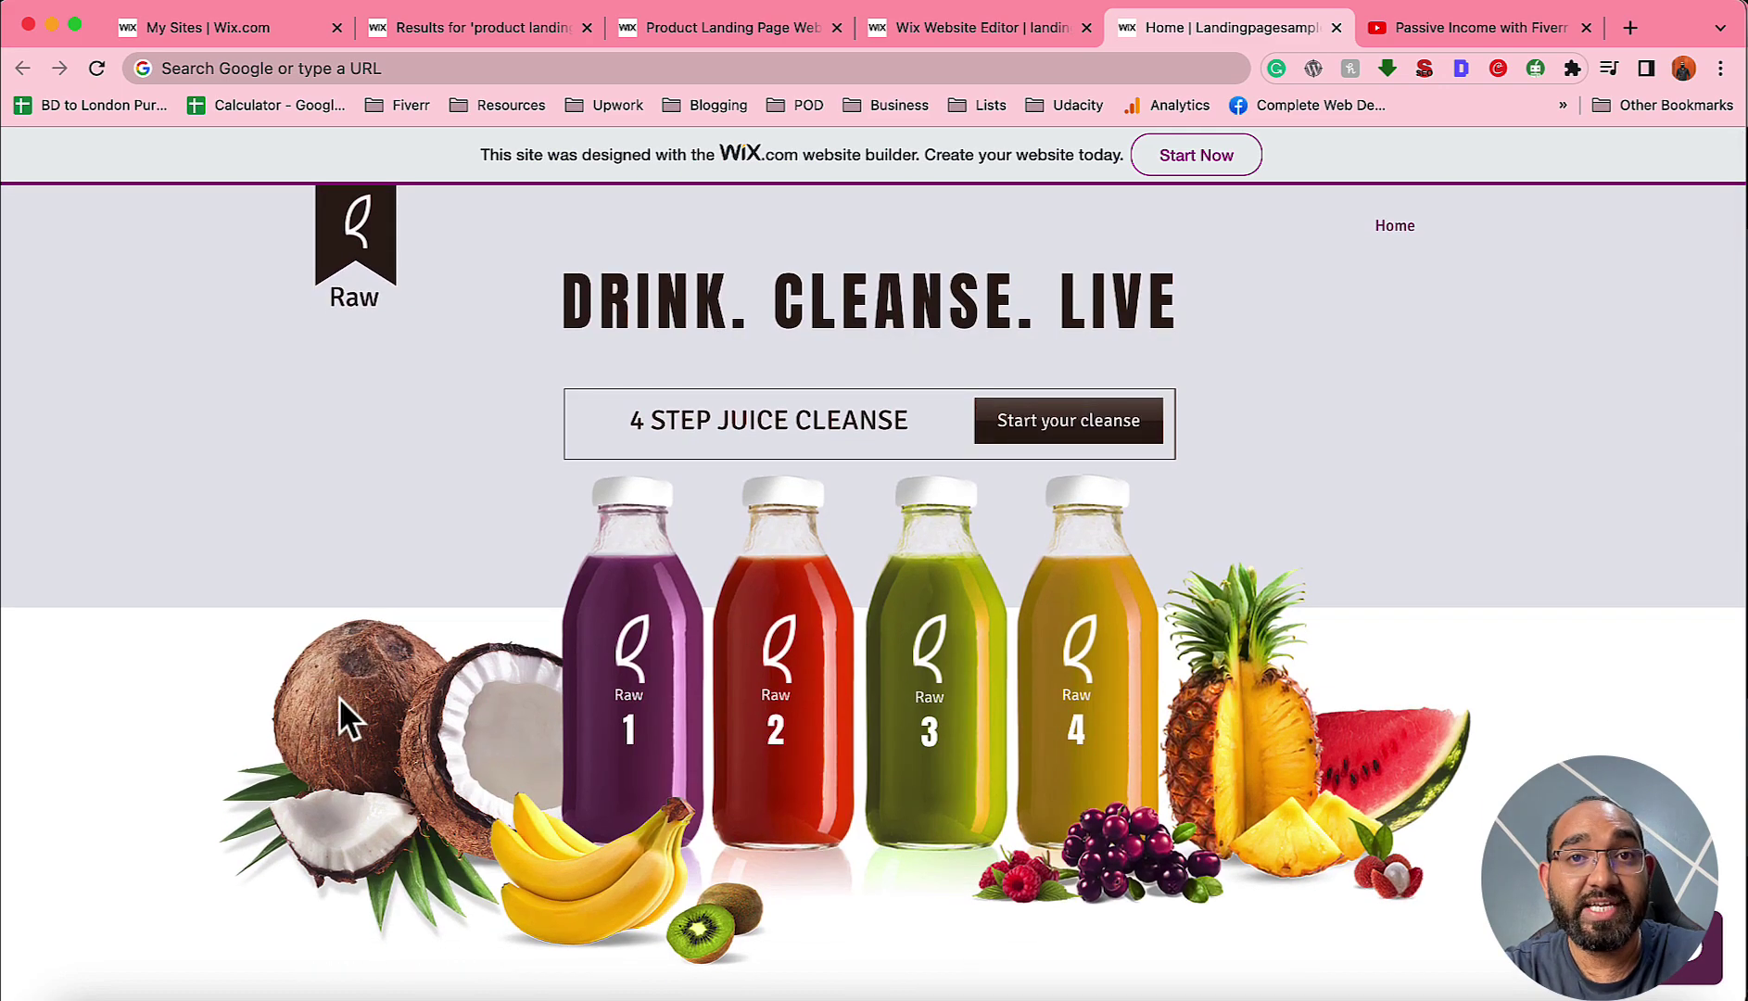